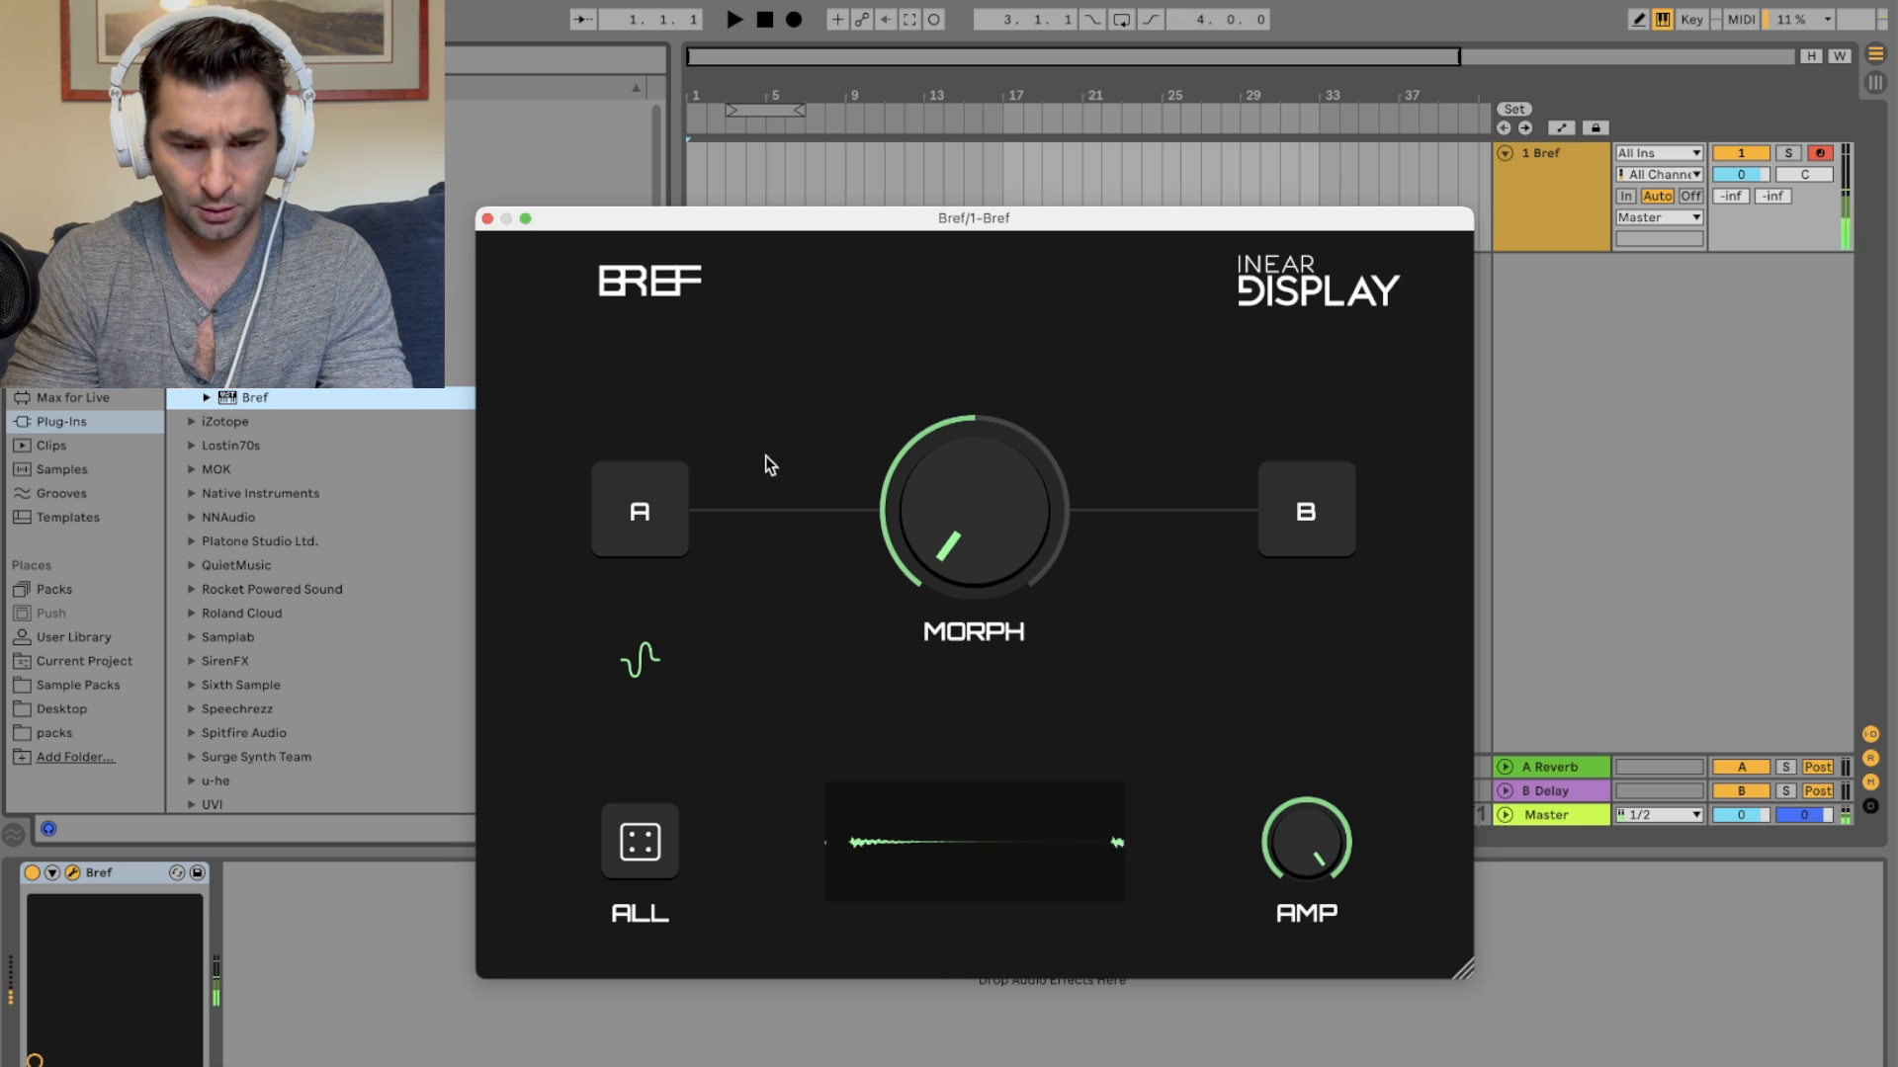
# Step: Regenerate sounds B and A individually, lowering the Bref track's volume to about -6 dB along the way
pyautogui.click(1305, 512)
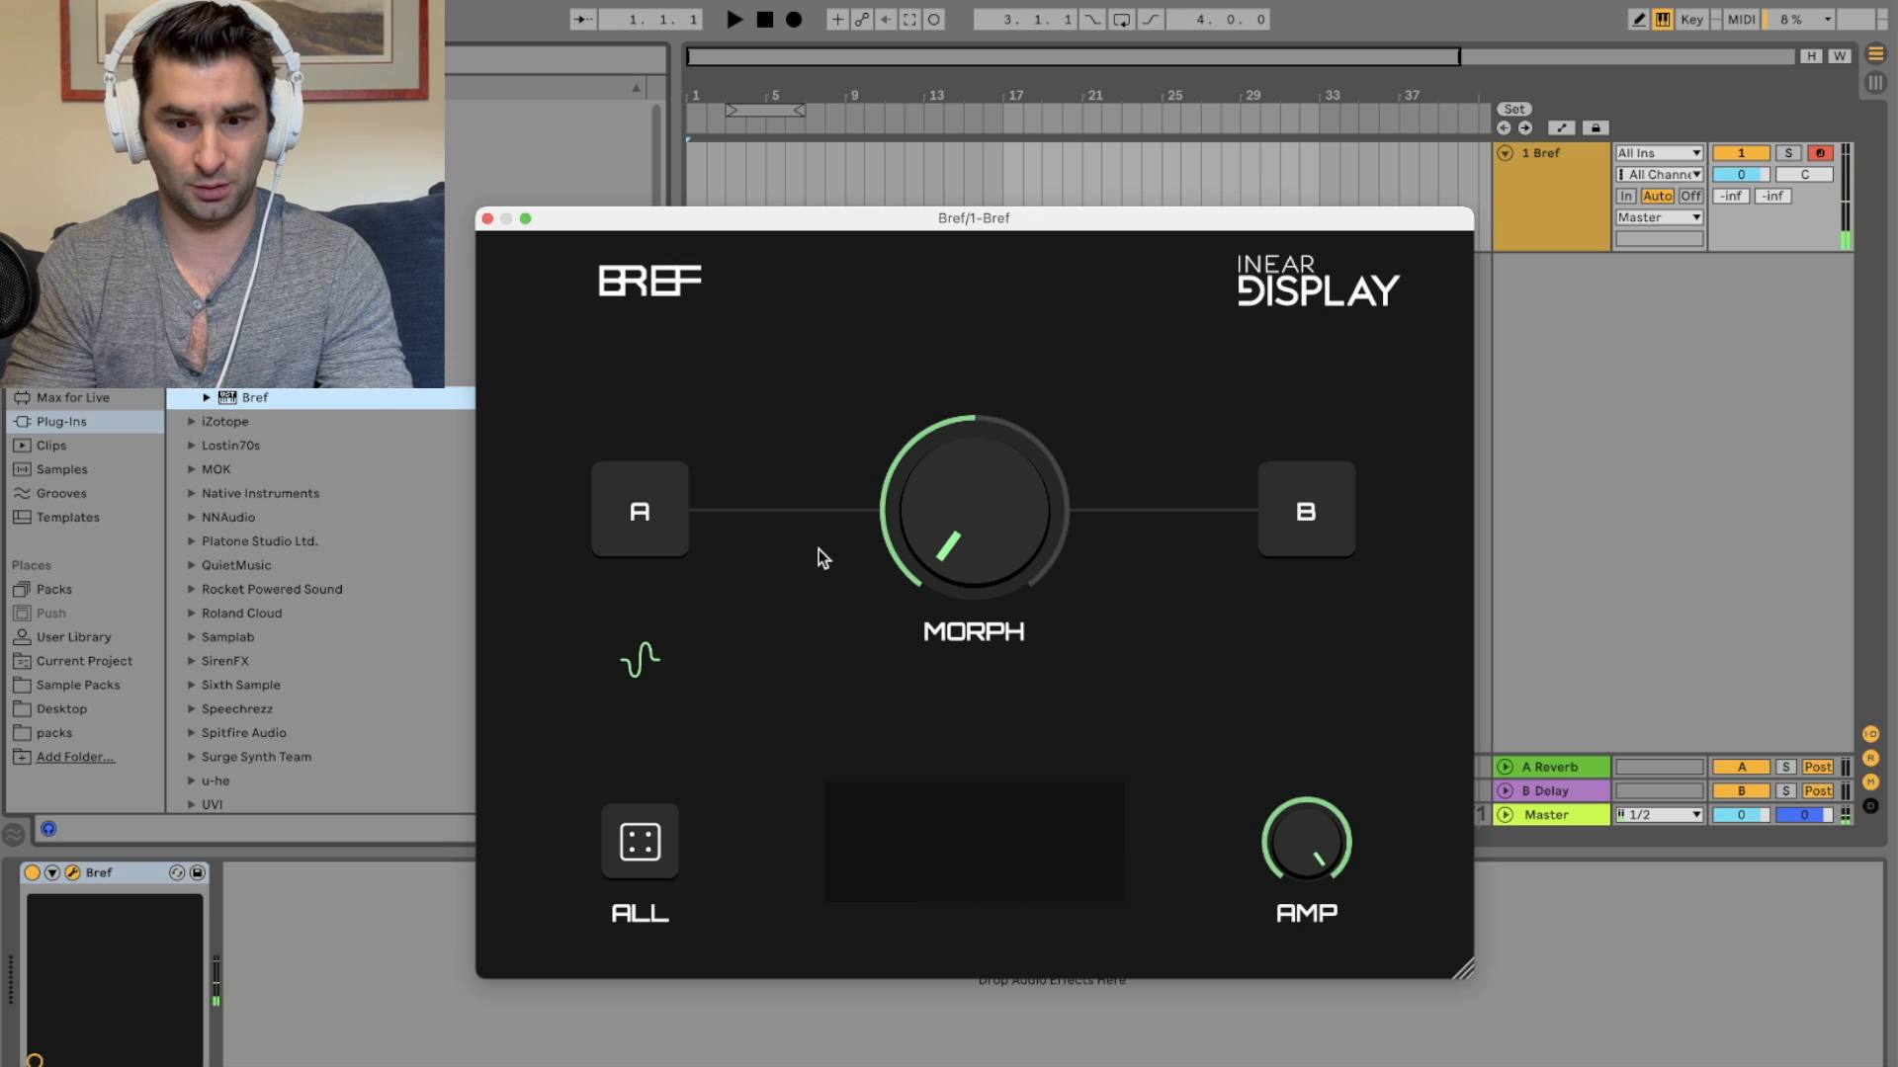
pyautogui.moveTo(1754, 178); pyautogui.dragTo(1752, 172)
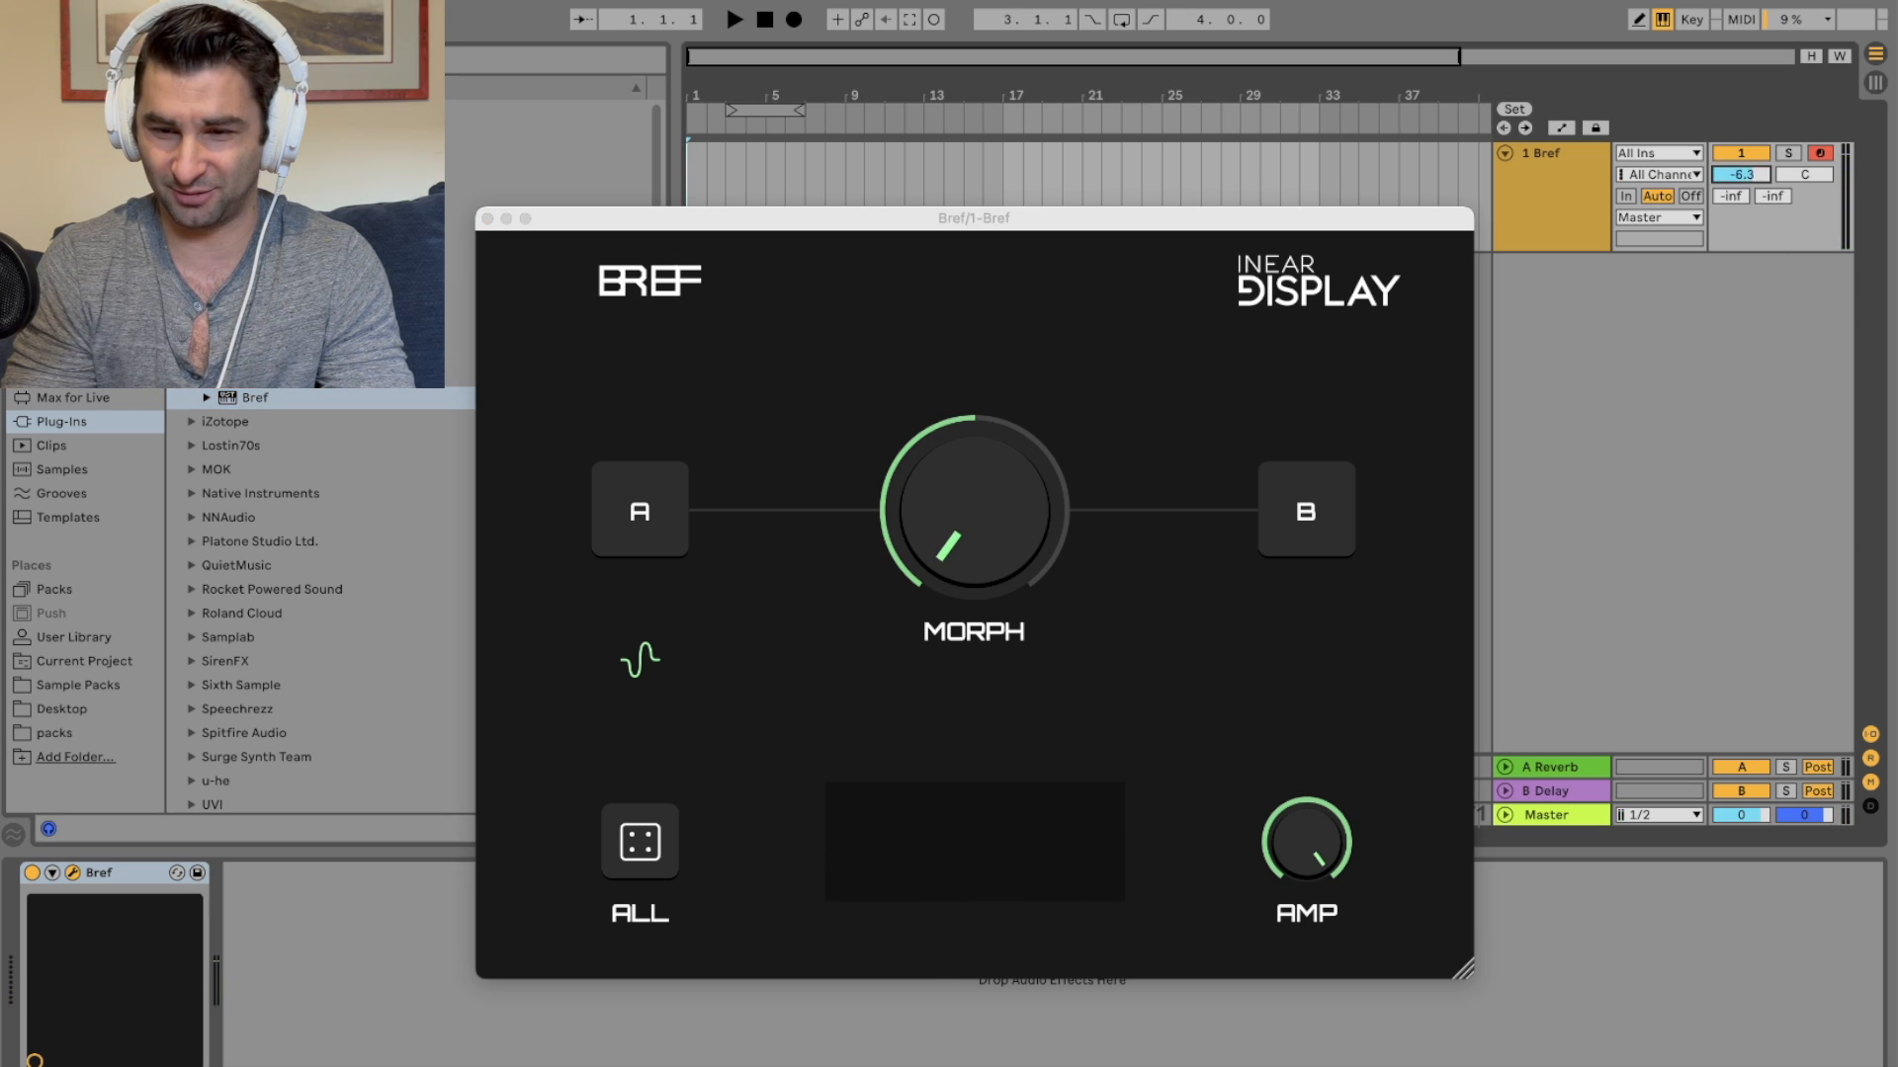
pyautogui.click(1290, 506)
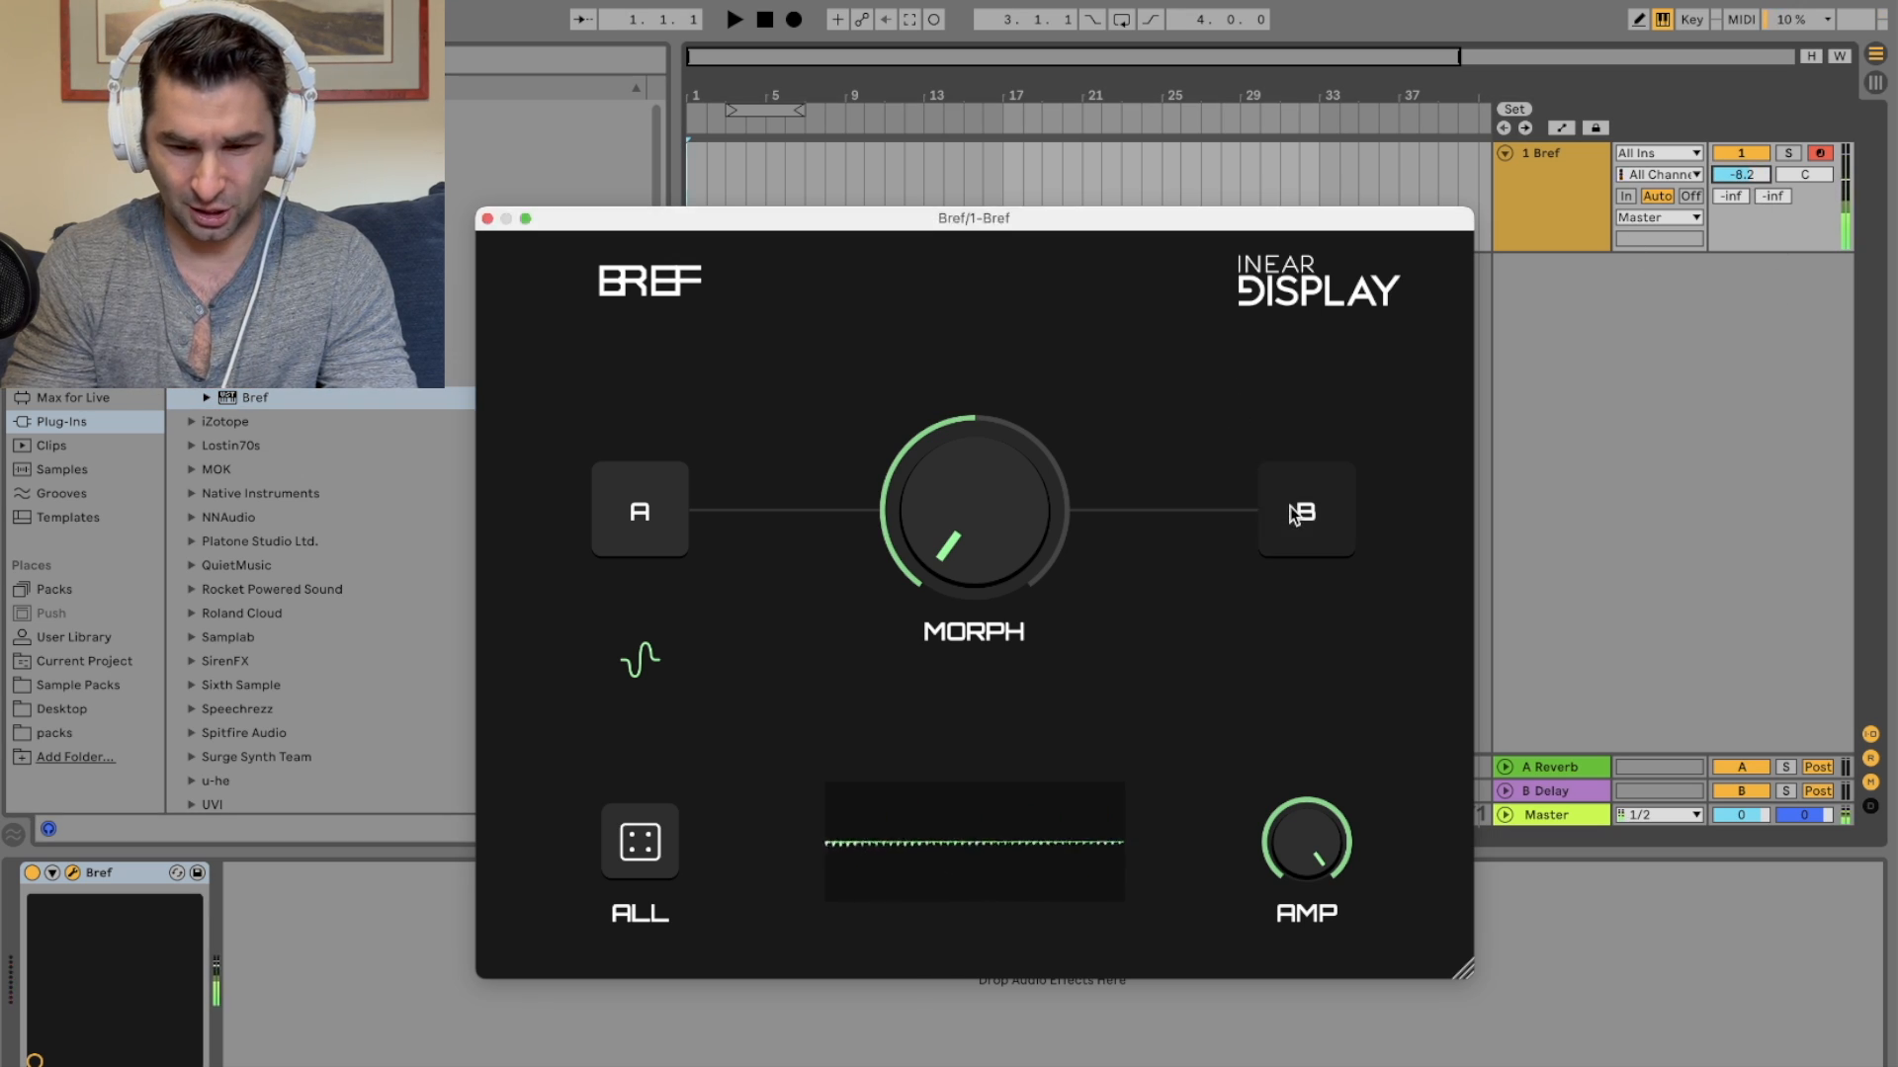
pyautogui.click(626, 512)
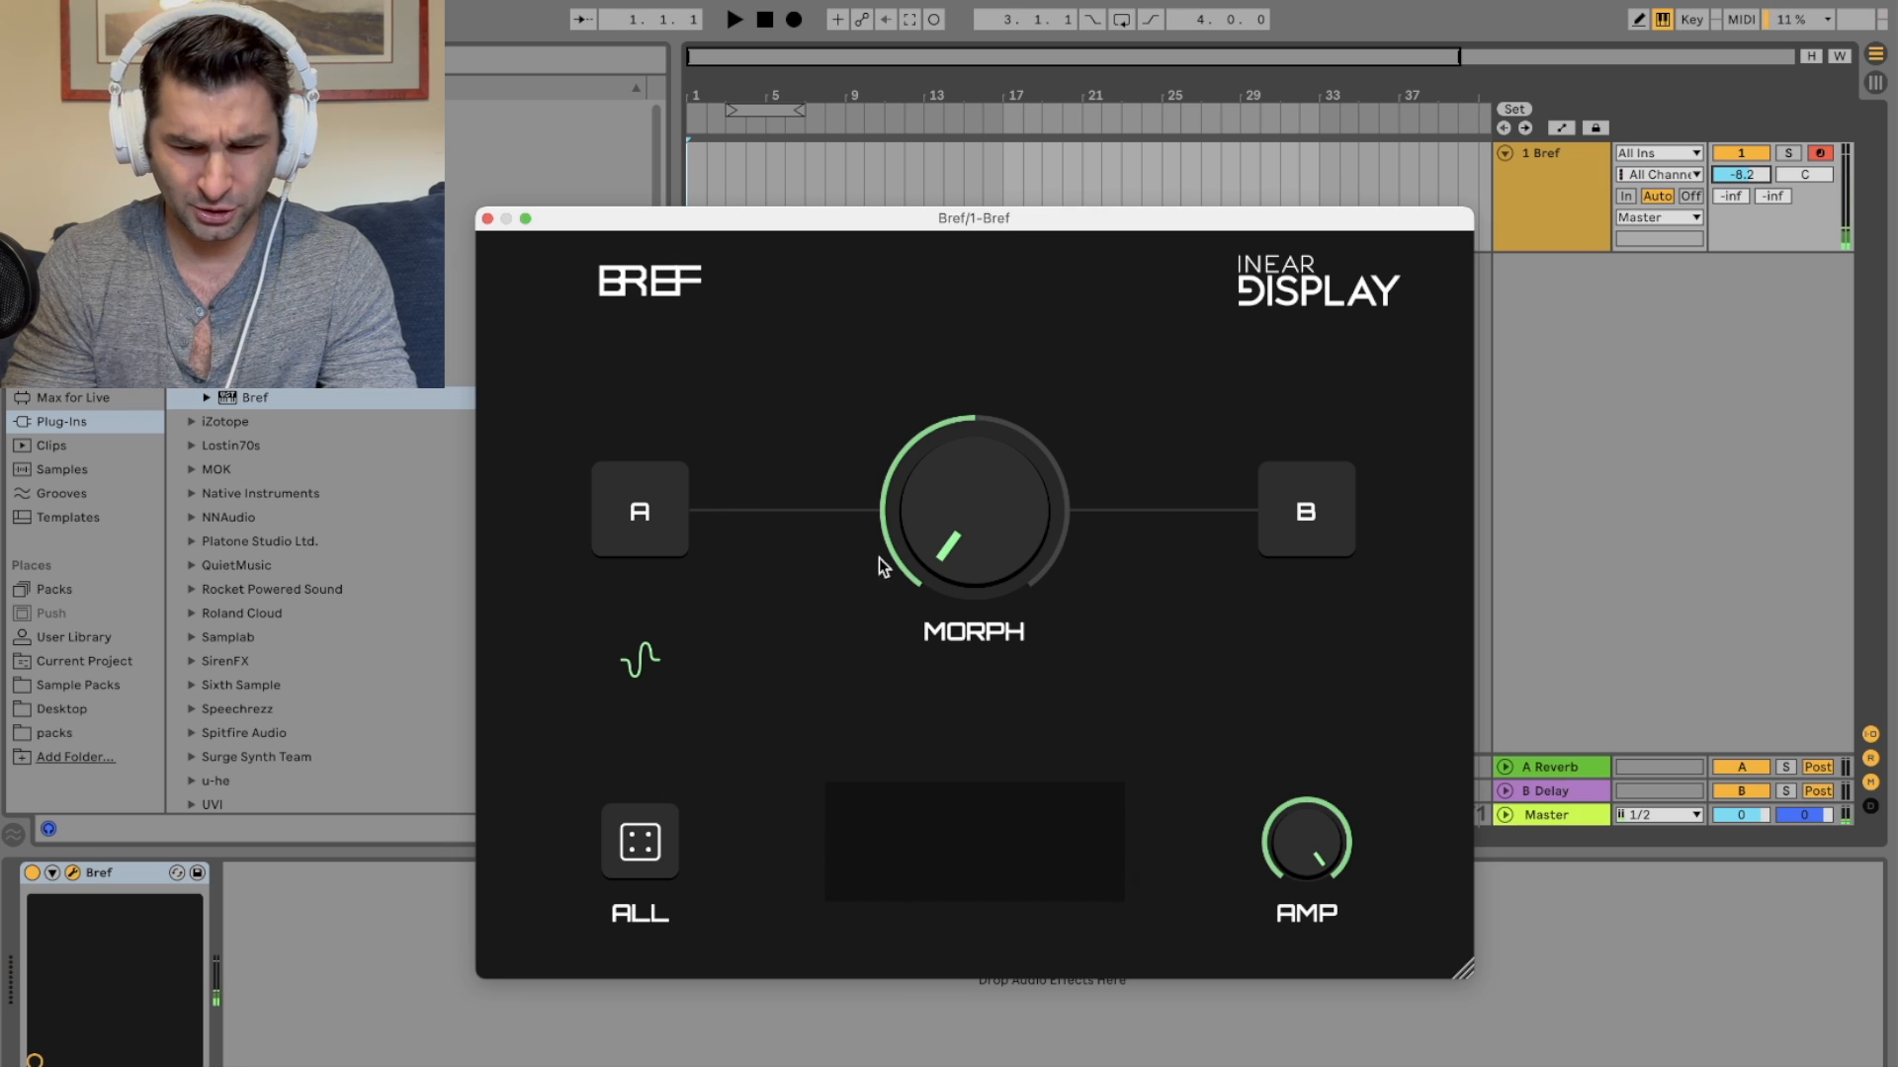
pyautogui.click(628, 501)
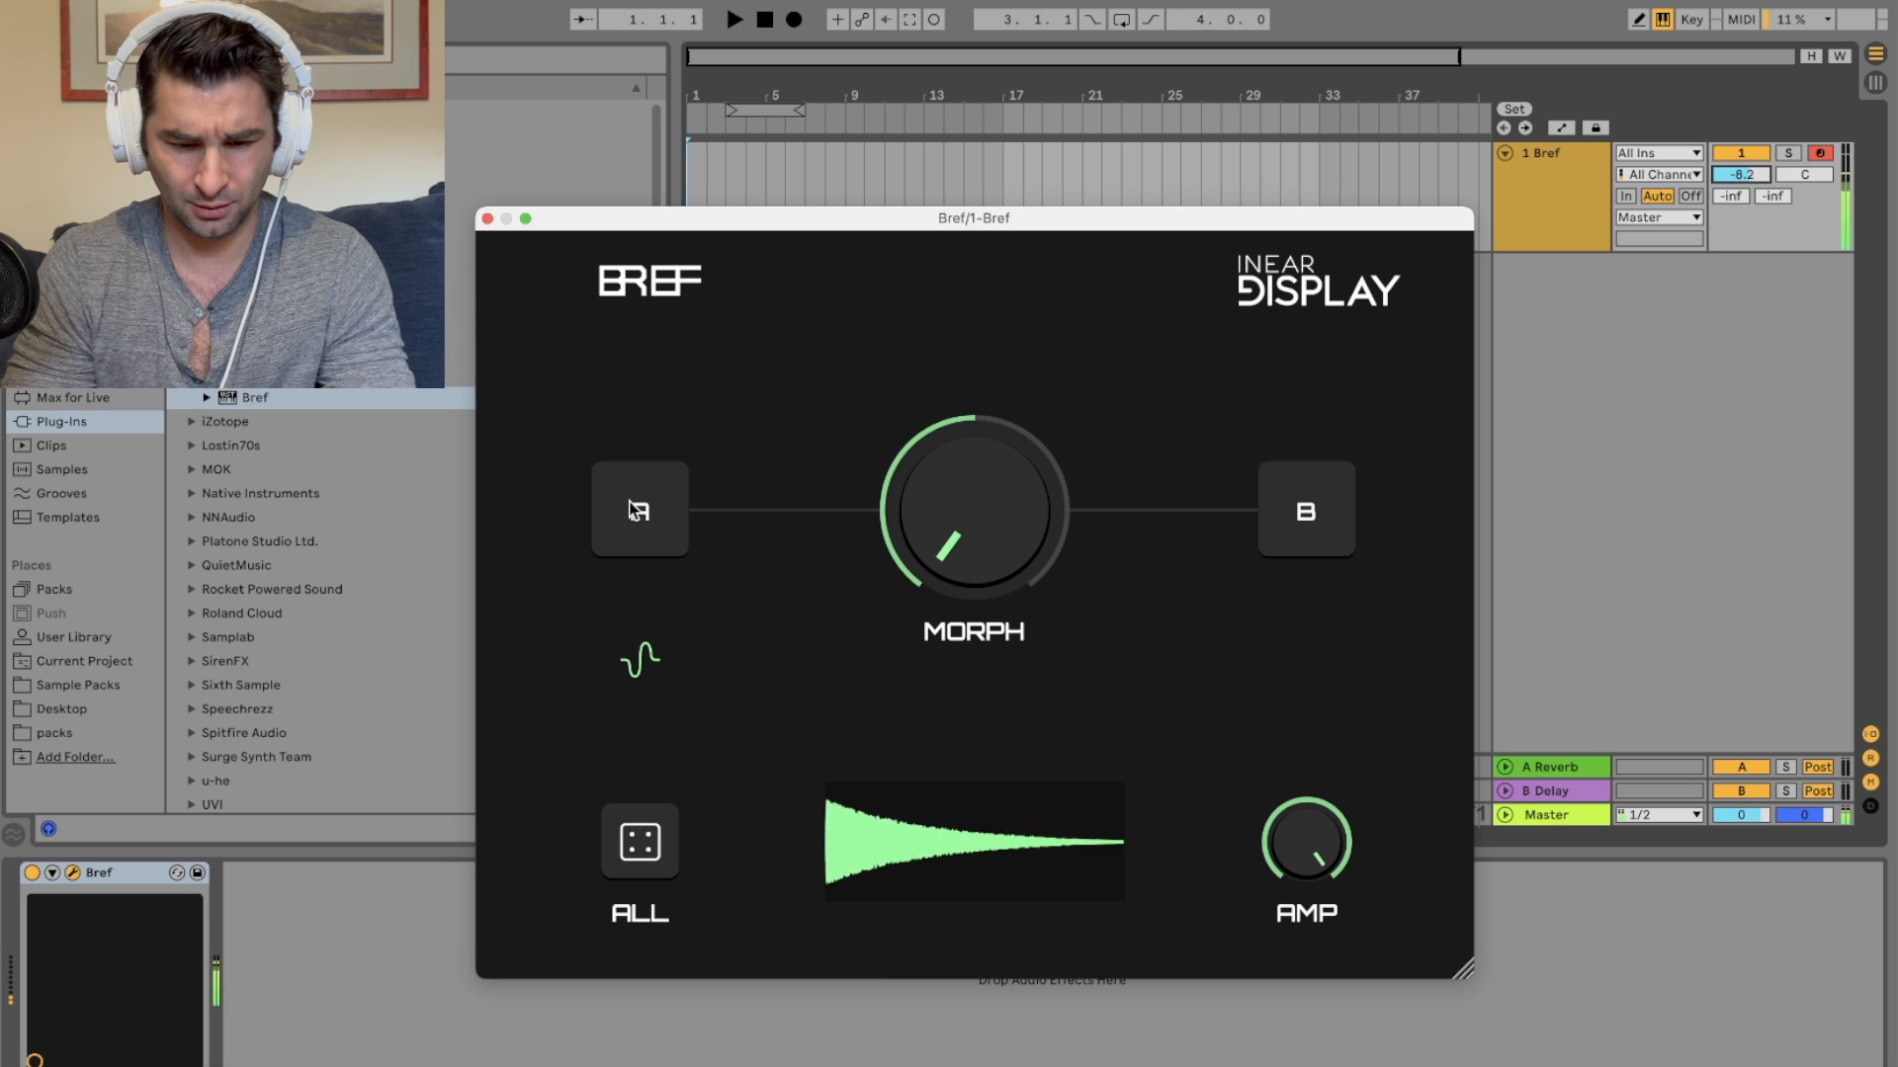
# Step: Sweep the Morph knob up and down between the two sounds, then regenerate sound A
pyautogui.moveTo(915, 508)
pyautogui.mouseDown()
pyautogui.moveTo(983, 545)
pyautogui.moveTo(927, 287)
pyautogui.mouseUp()
pyautogui.moveTo(952, 506); pyautogui.dragTo(949, 893)
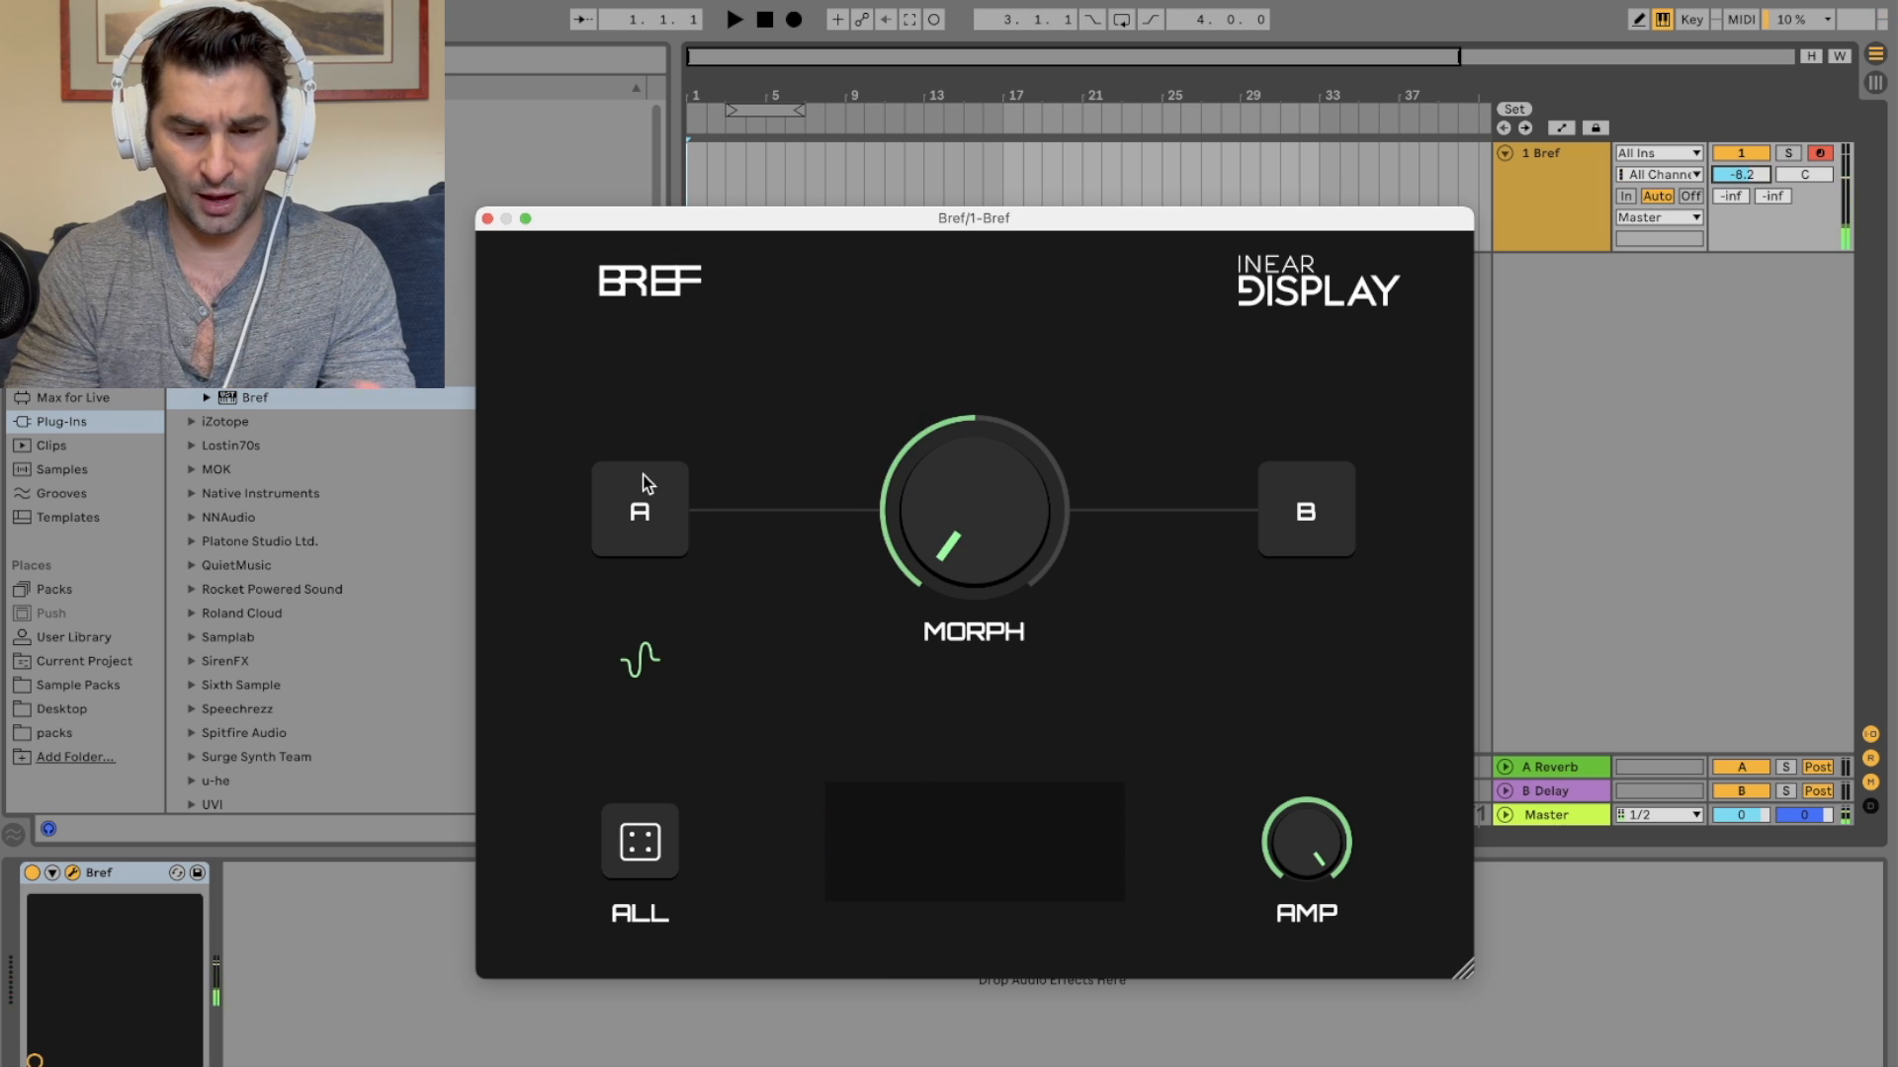
pyautogui.click(642, 509)
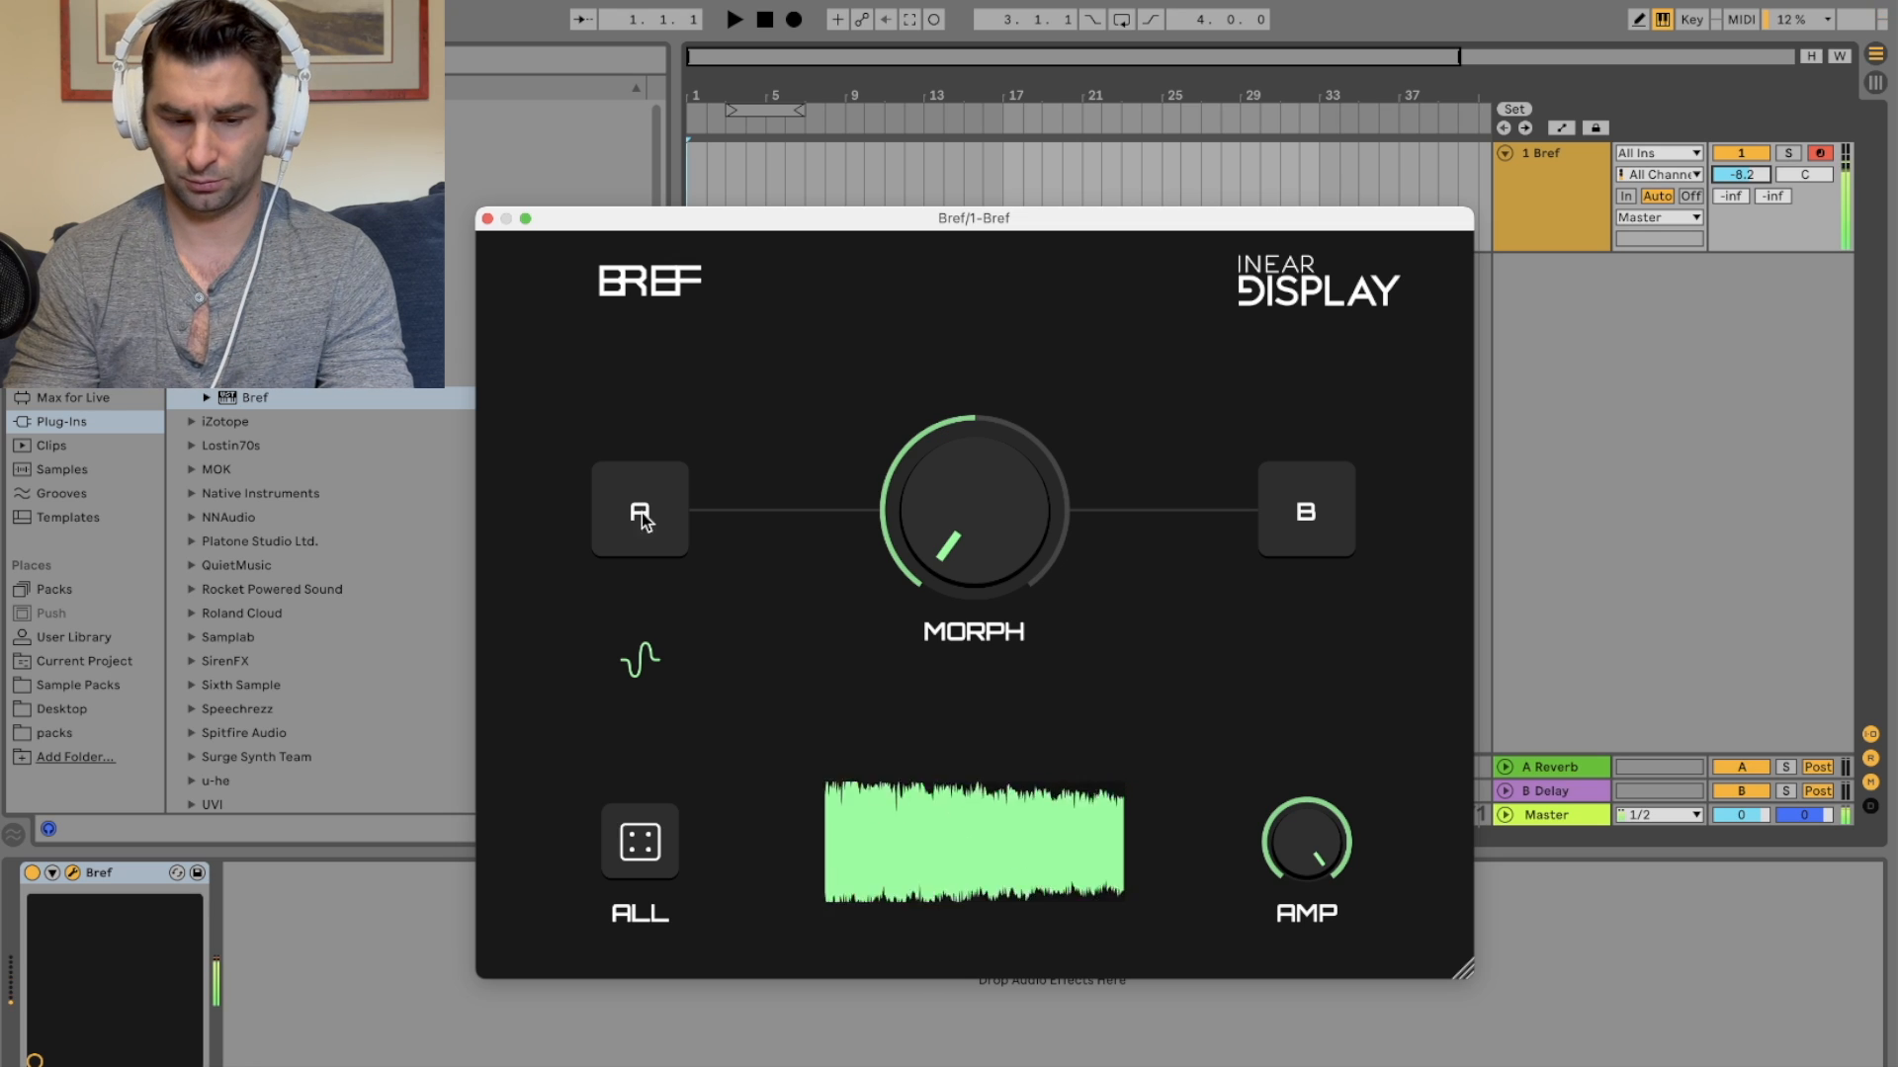
# Step: Randomize both sounds and the Morph control at once with the dice ALL button, several times
pyautogui.click(649, 856)
pyautogui.click(652, 856)
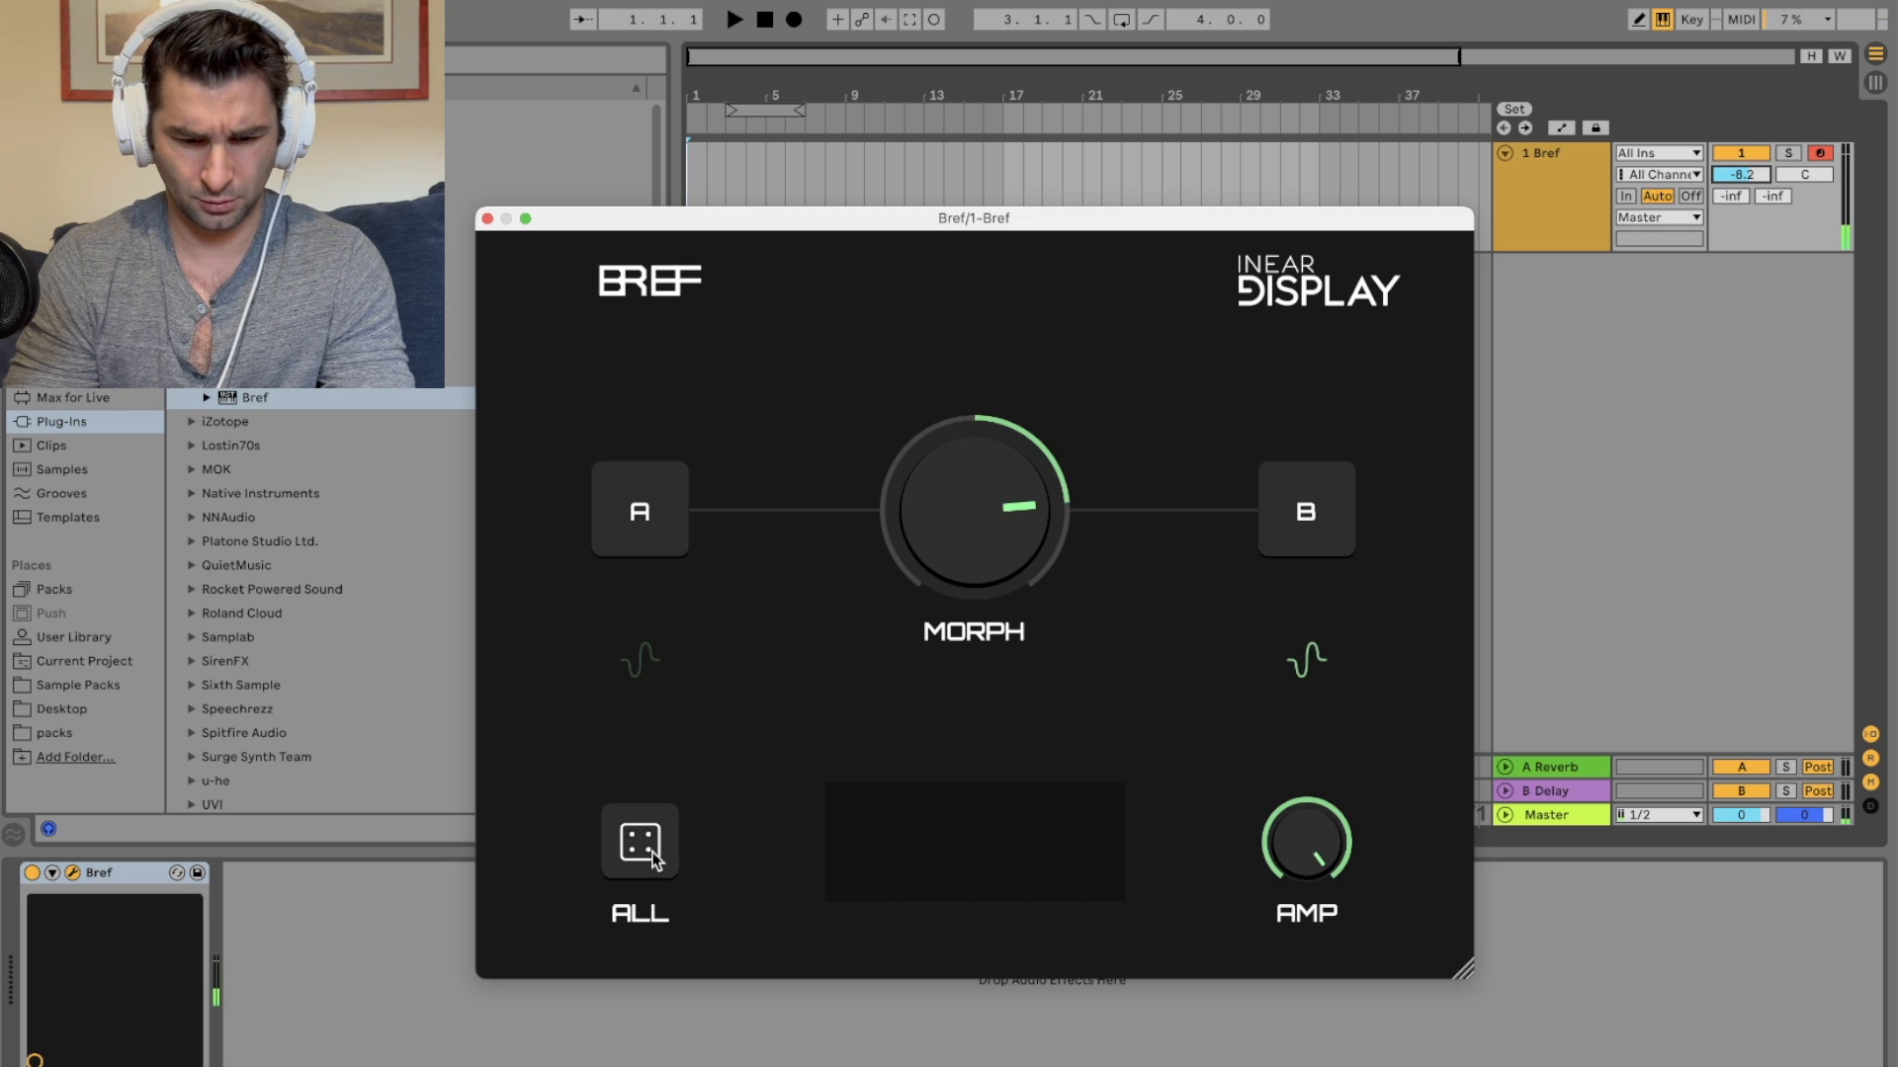
pyautogui.click(635, 840)
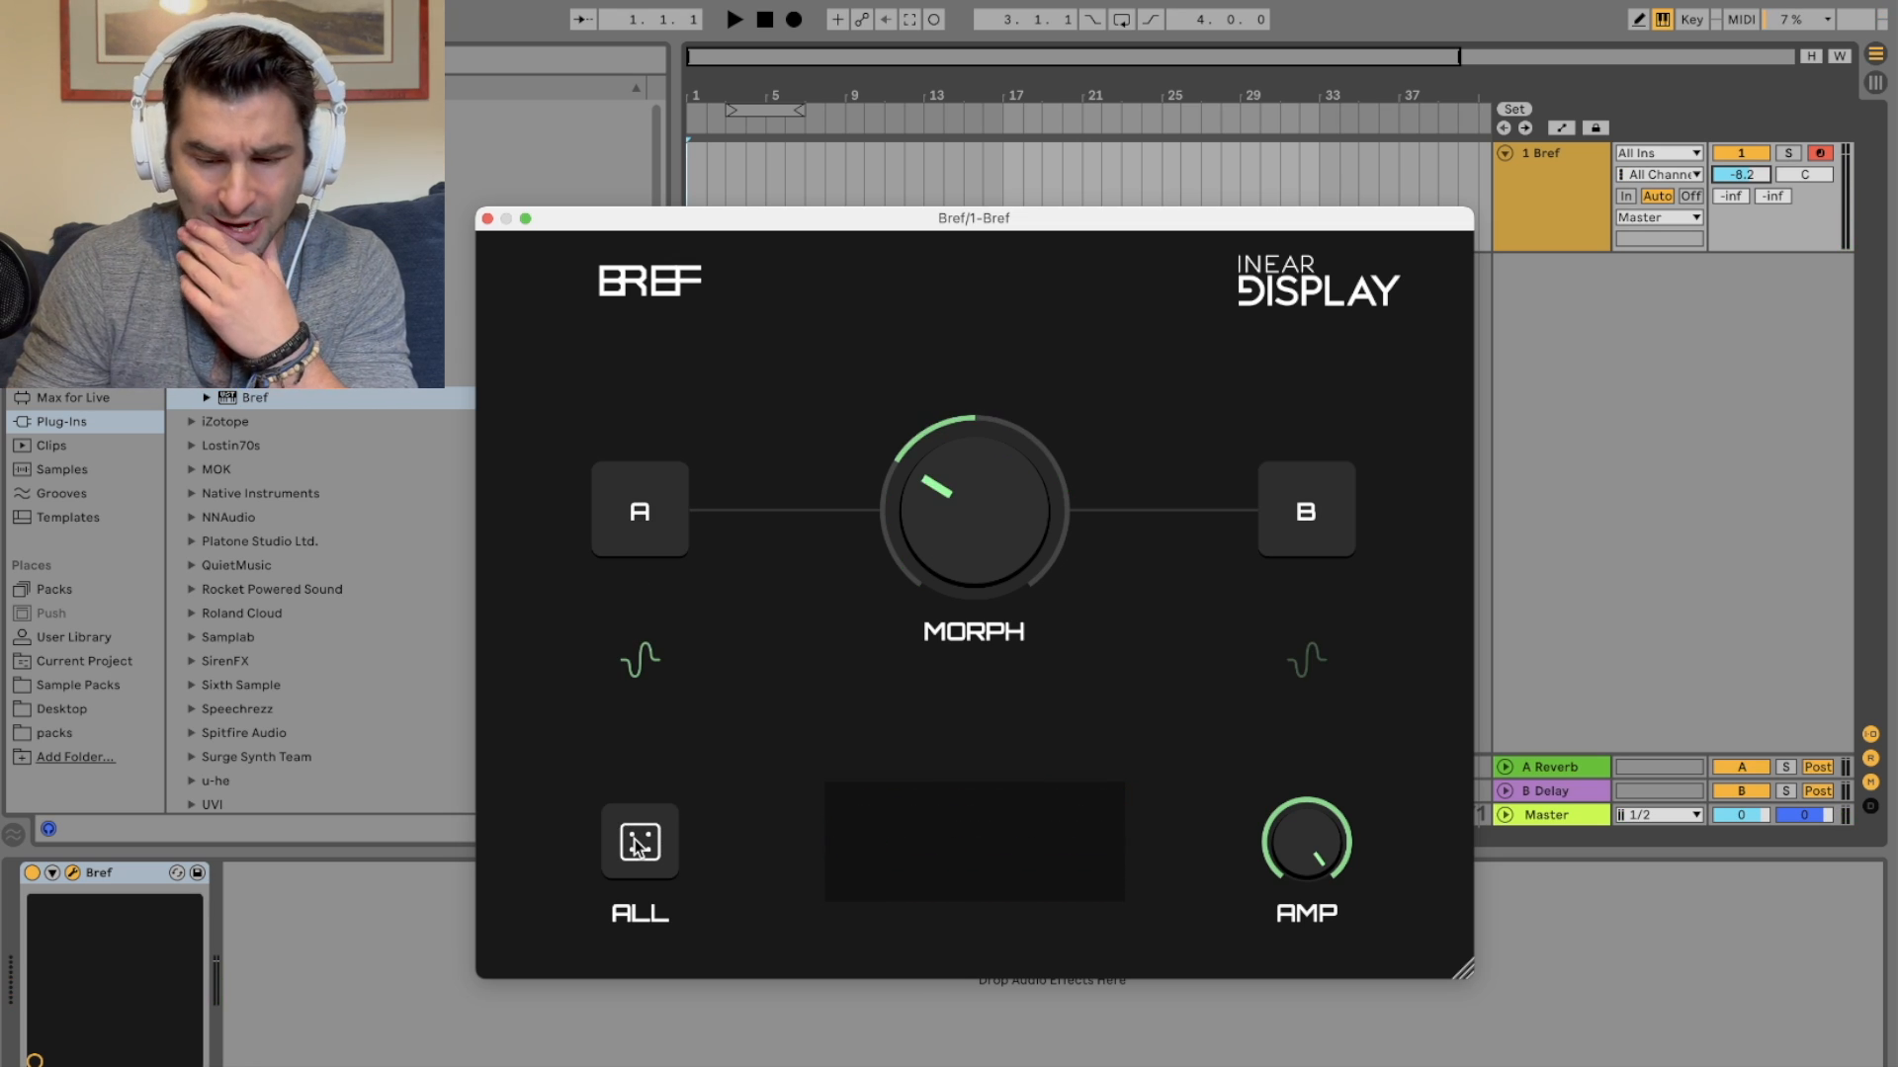
# Step: Switch to the web browser, search Google for "inner display bref" and open the Inear Display site
pyautogui.click(433, 1055)
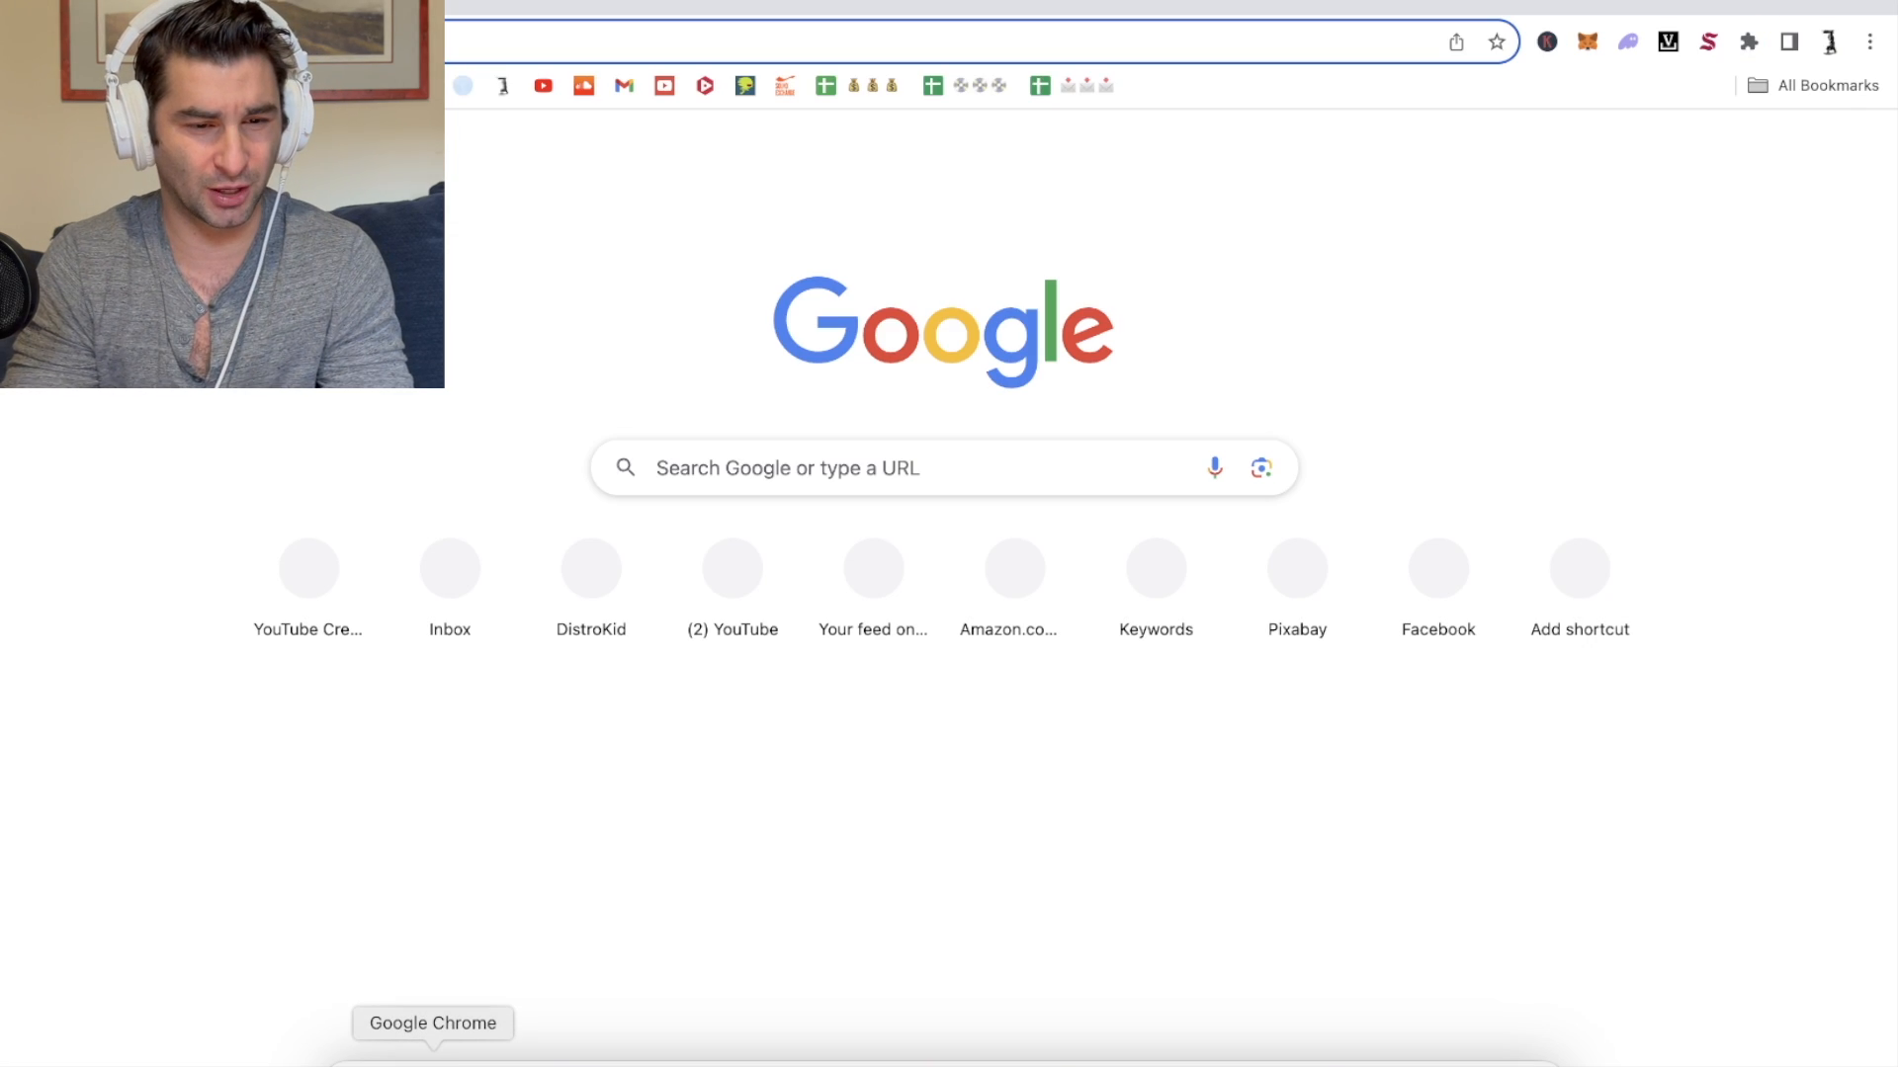
pyautogui.write('inner display bref')
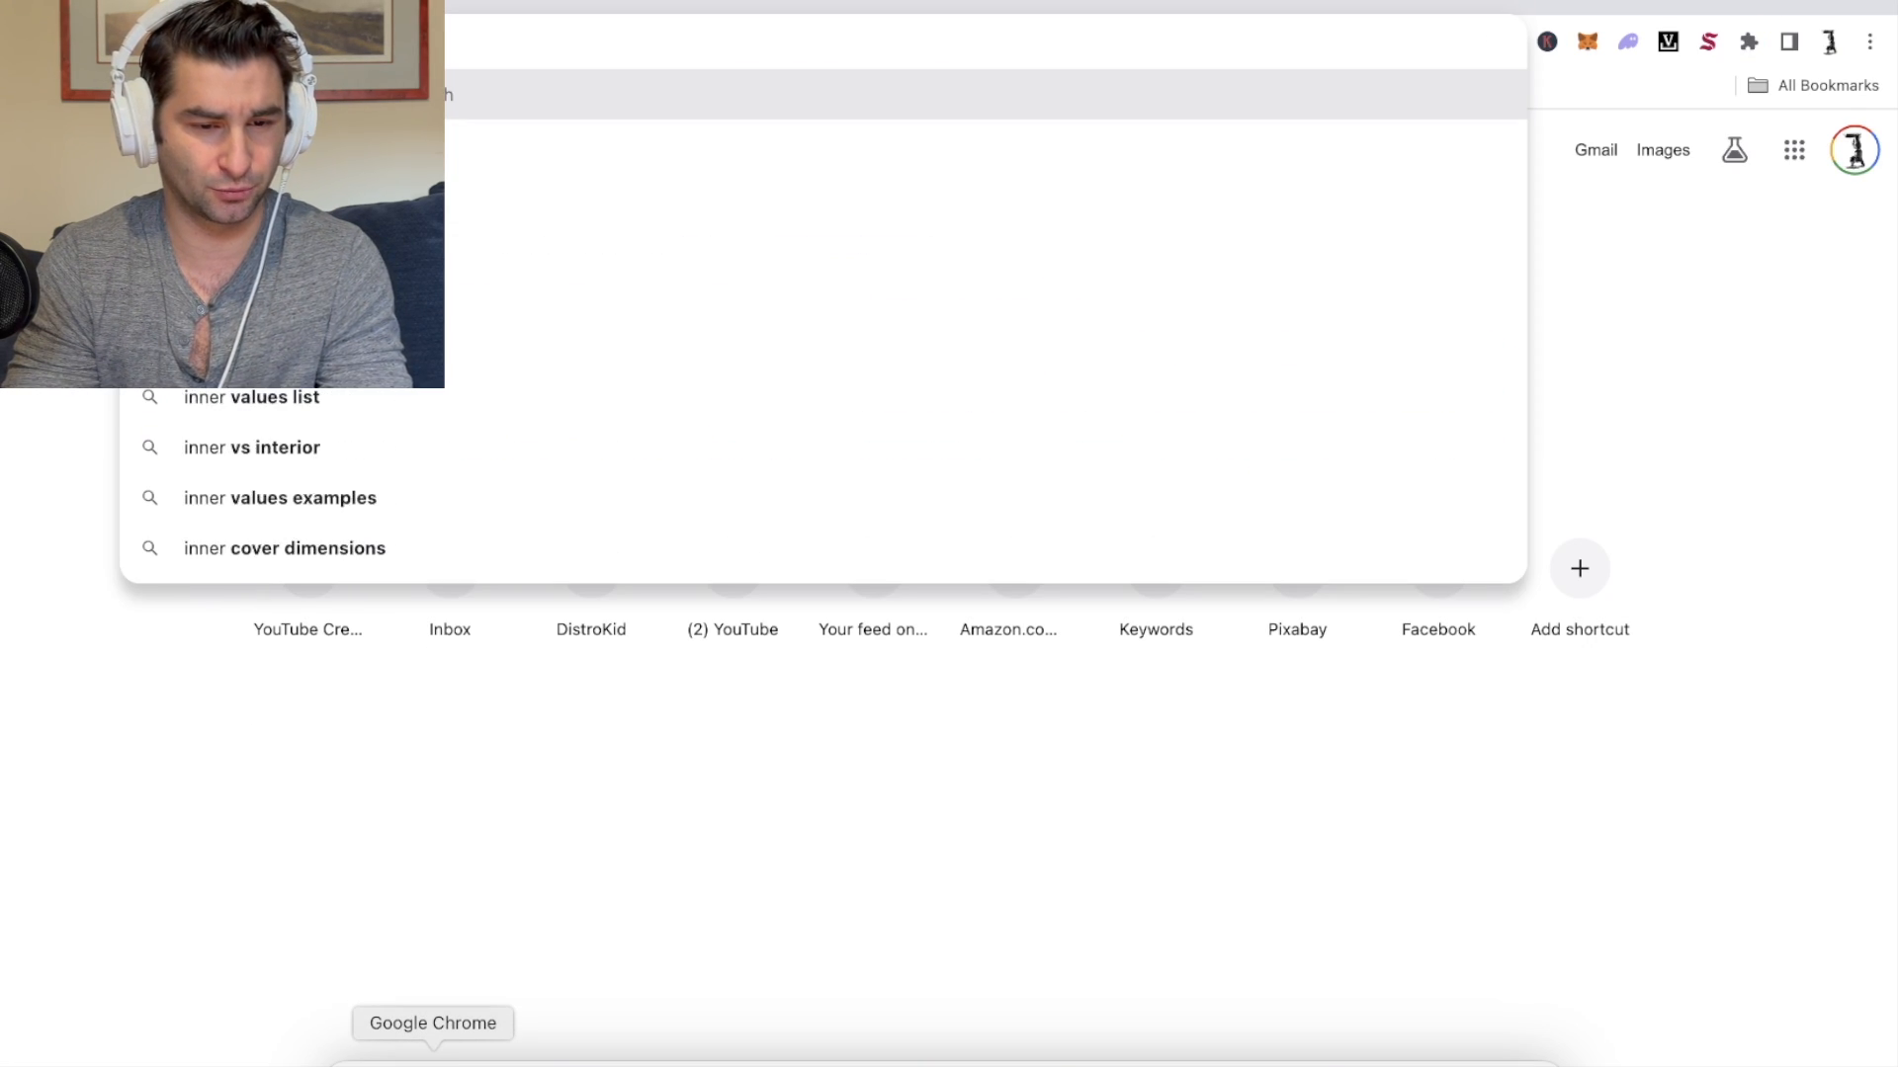
pyautogui.press('Return')
pyautogui.click(376, 423)
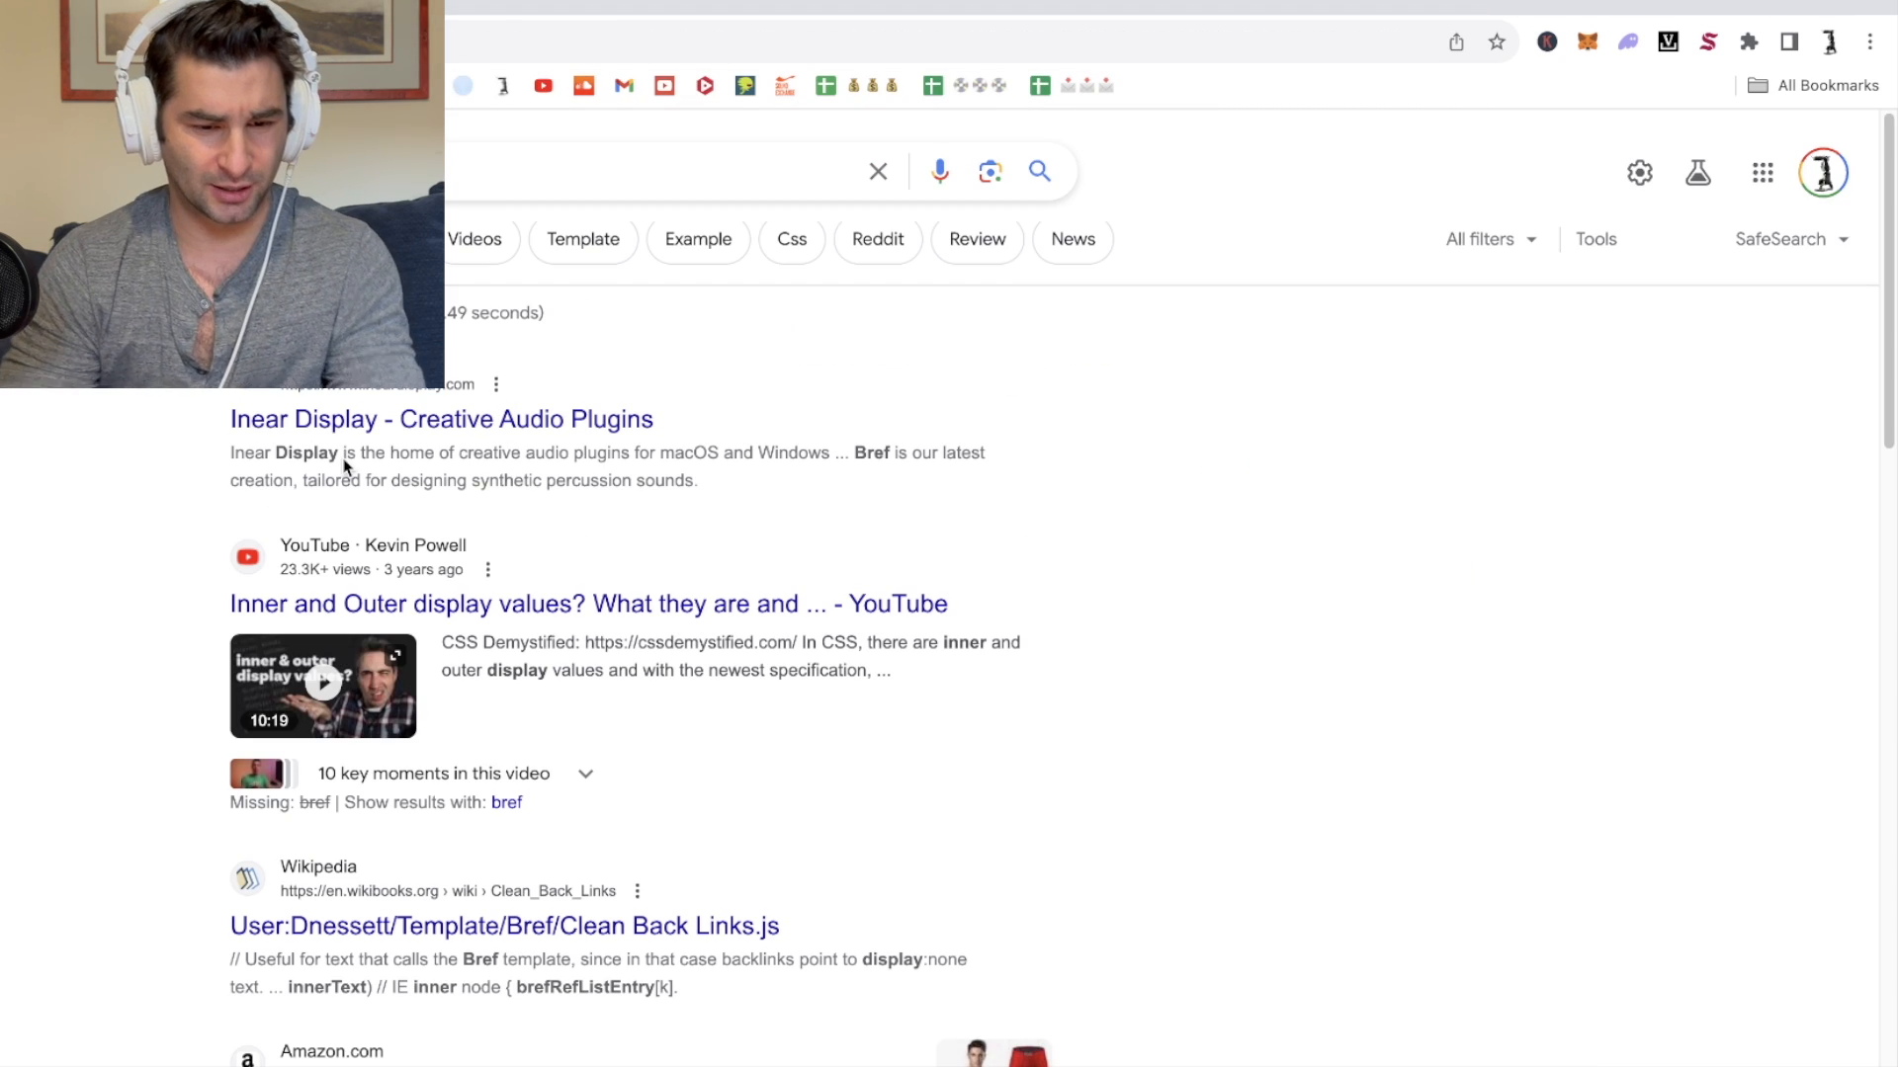
# Step: Scroll through the Inear Display plugin catalogue to find Bref
pyautogui.scroll(-5, 517, 584)
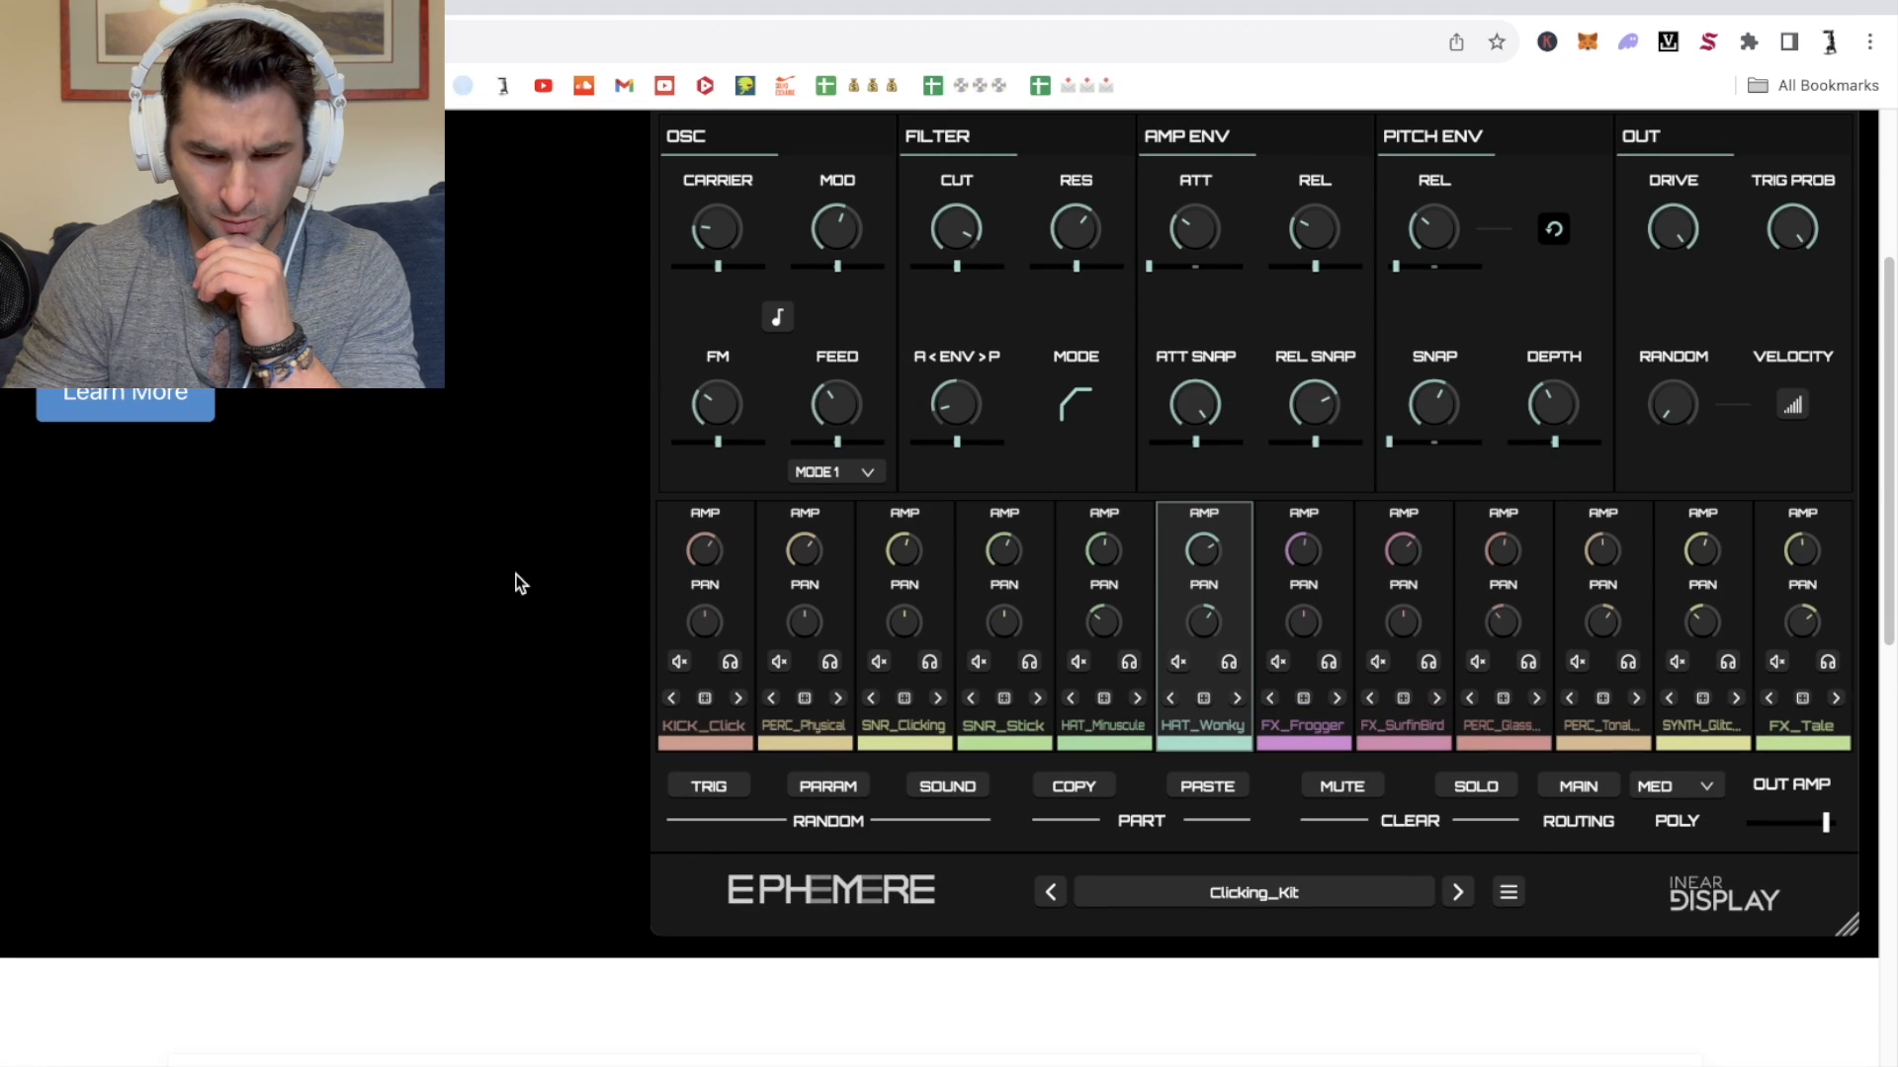
pyautogui.scroll(4, 517, 584)
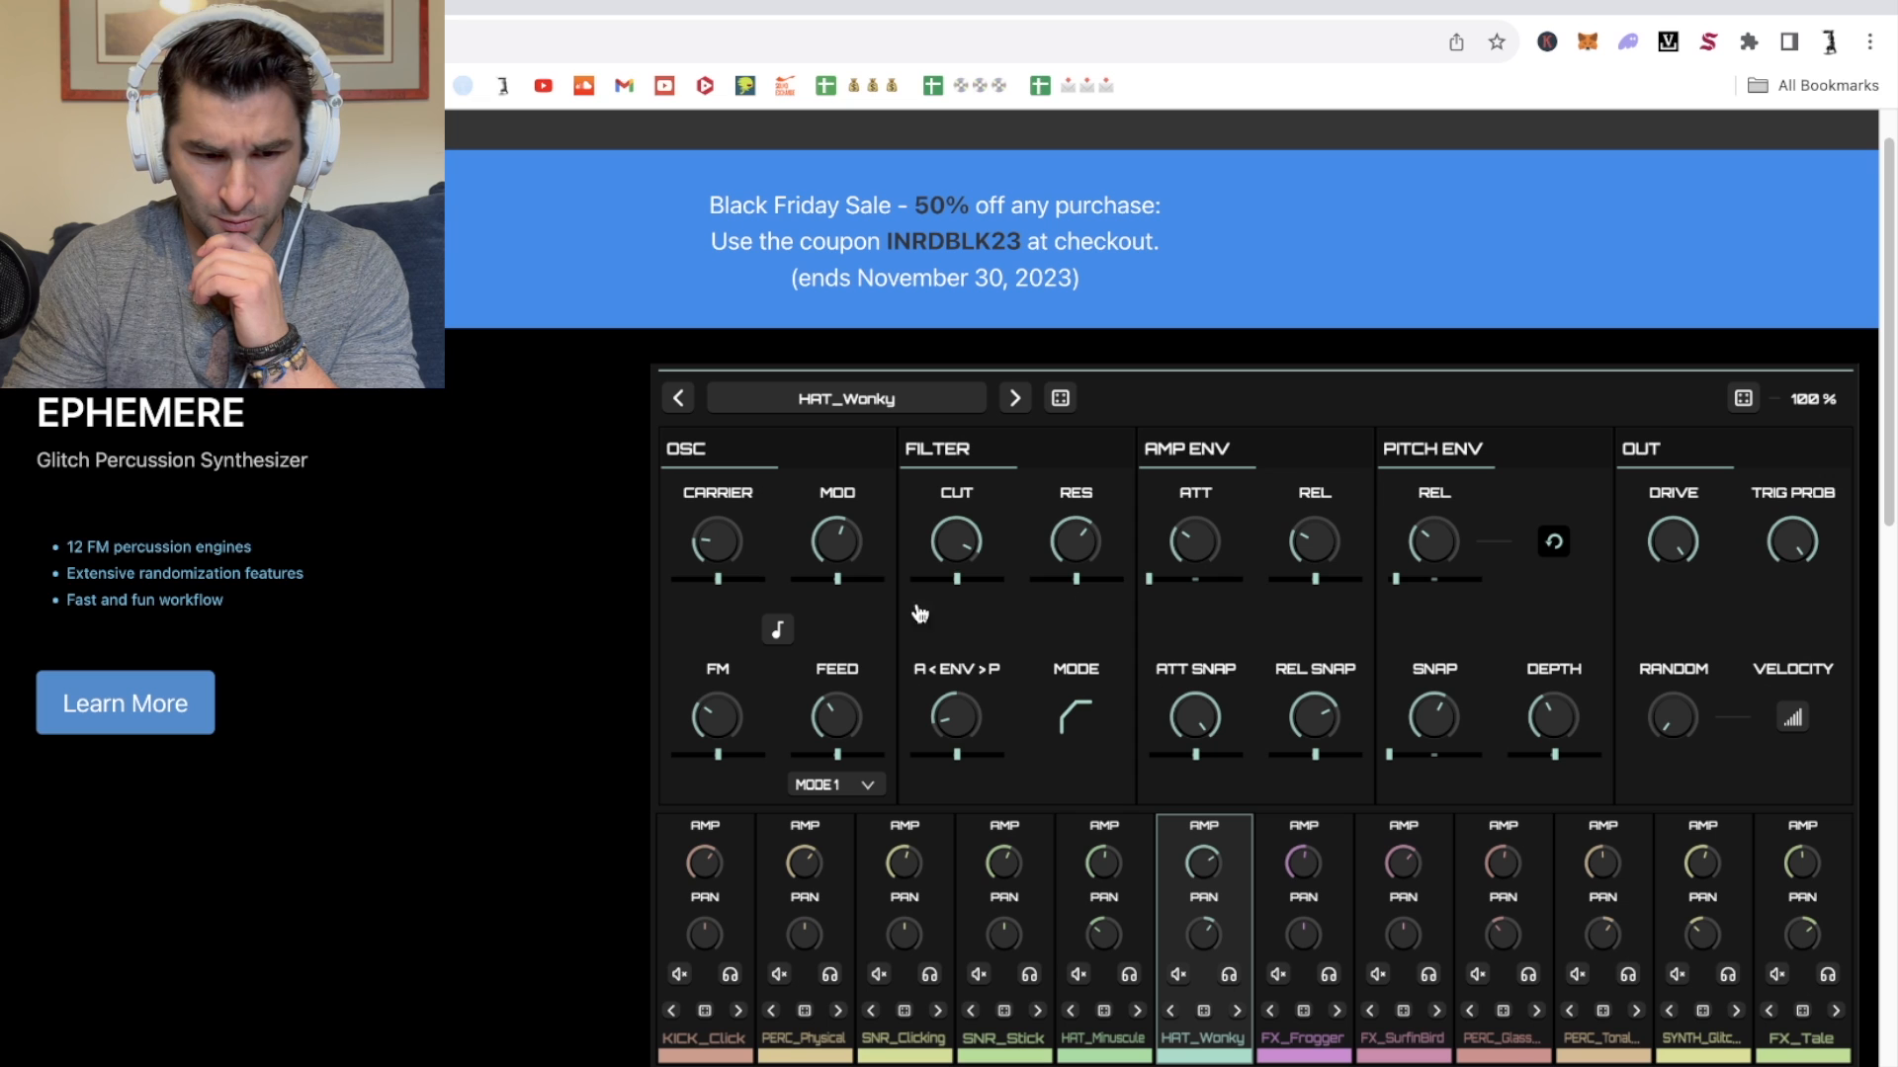
pyautogui.scroll(-15, 627, 622)
pyautogui.scroll(17, 627, 622)
pyautogui.scroll(-1, 627, 622)
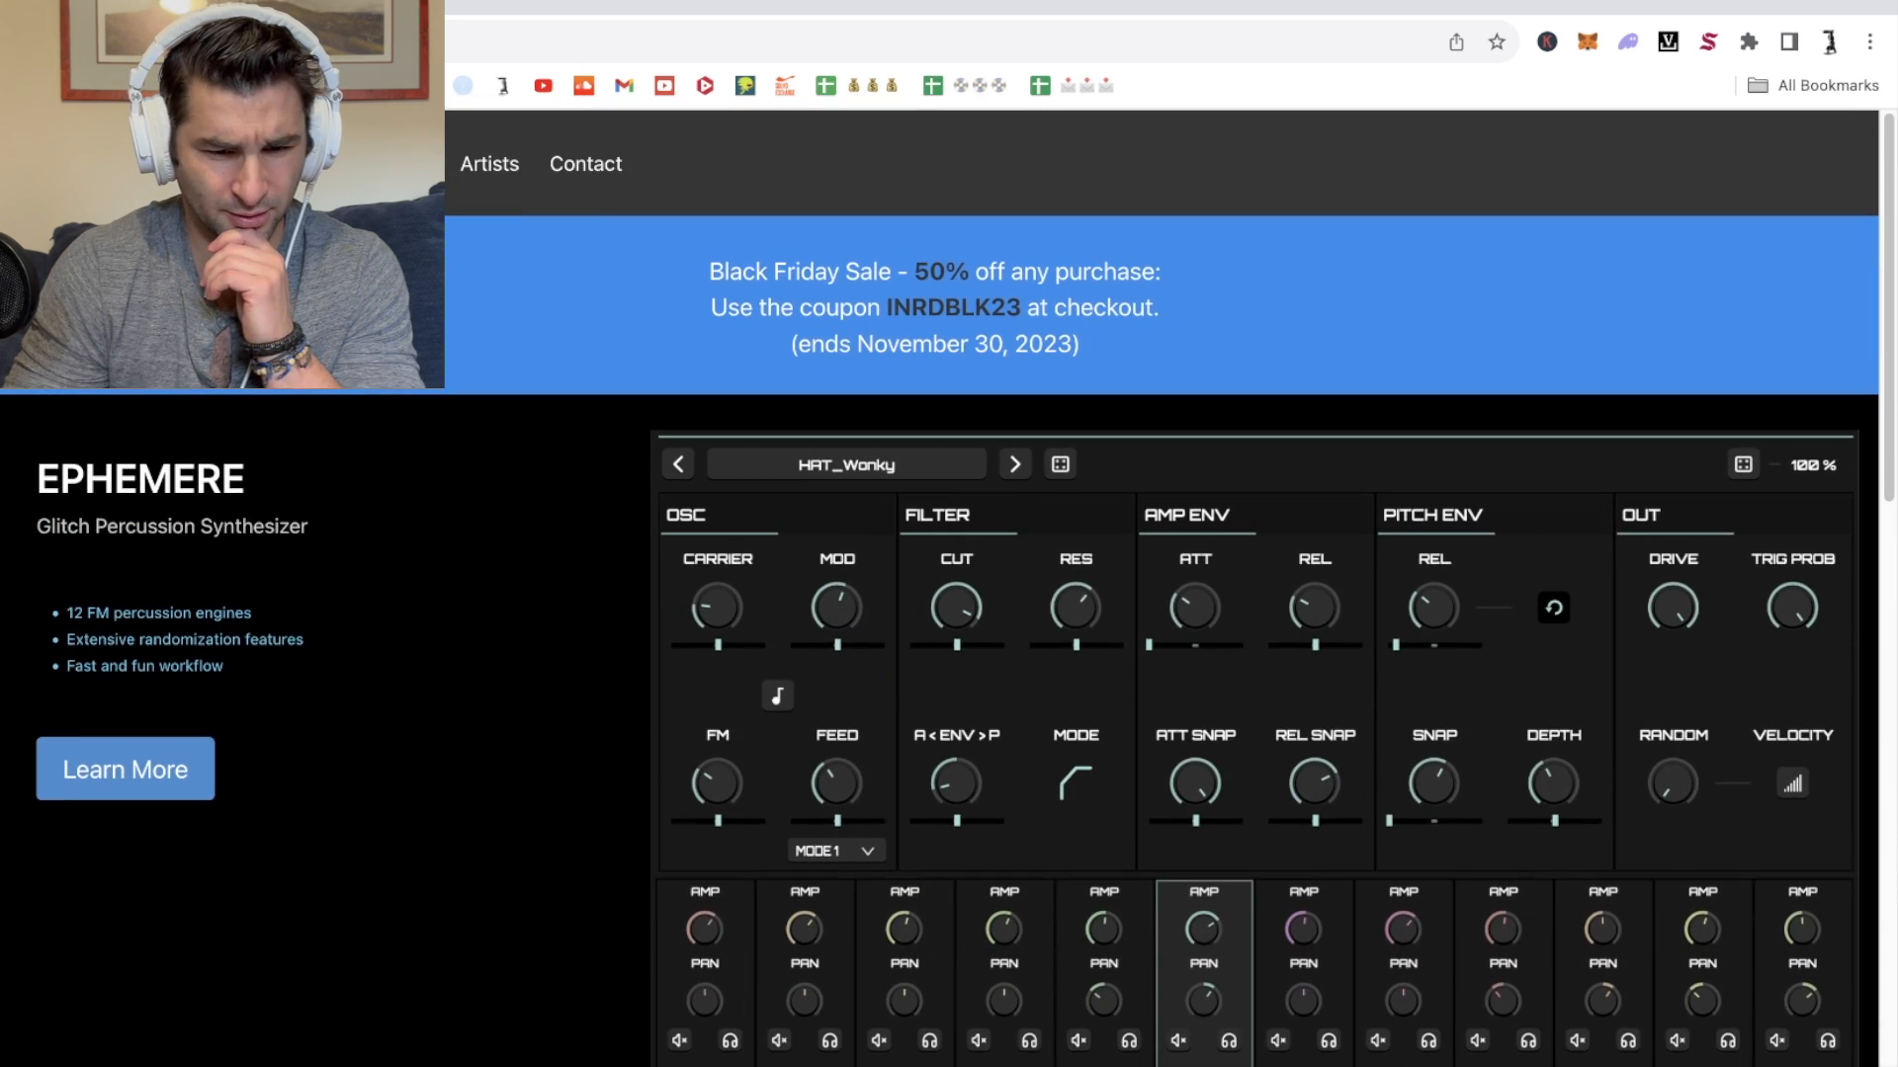
pyautogui.scroll(-9, 337, 528)
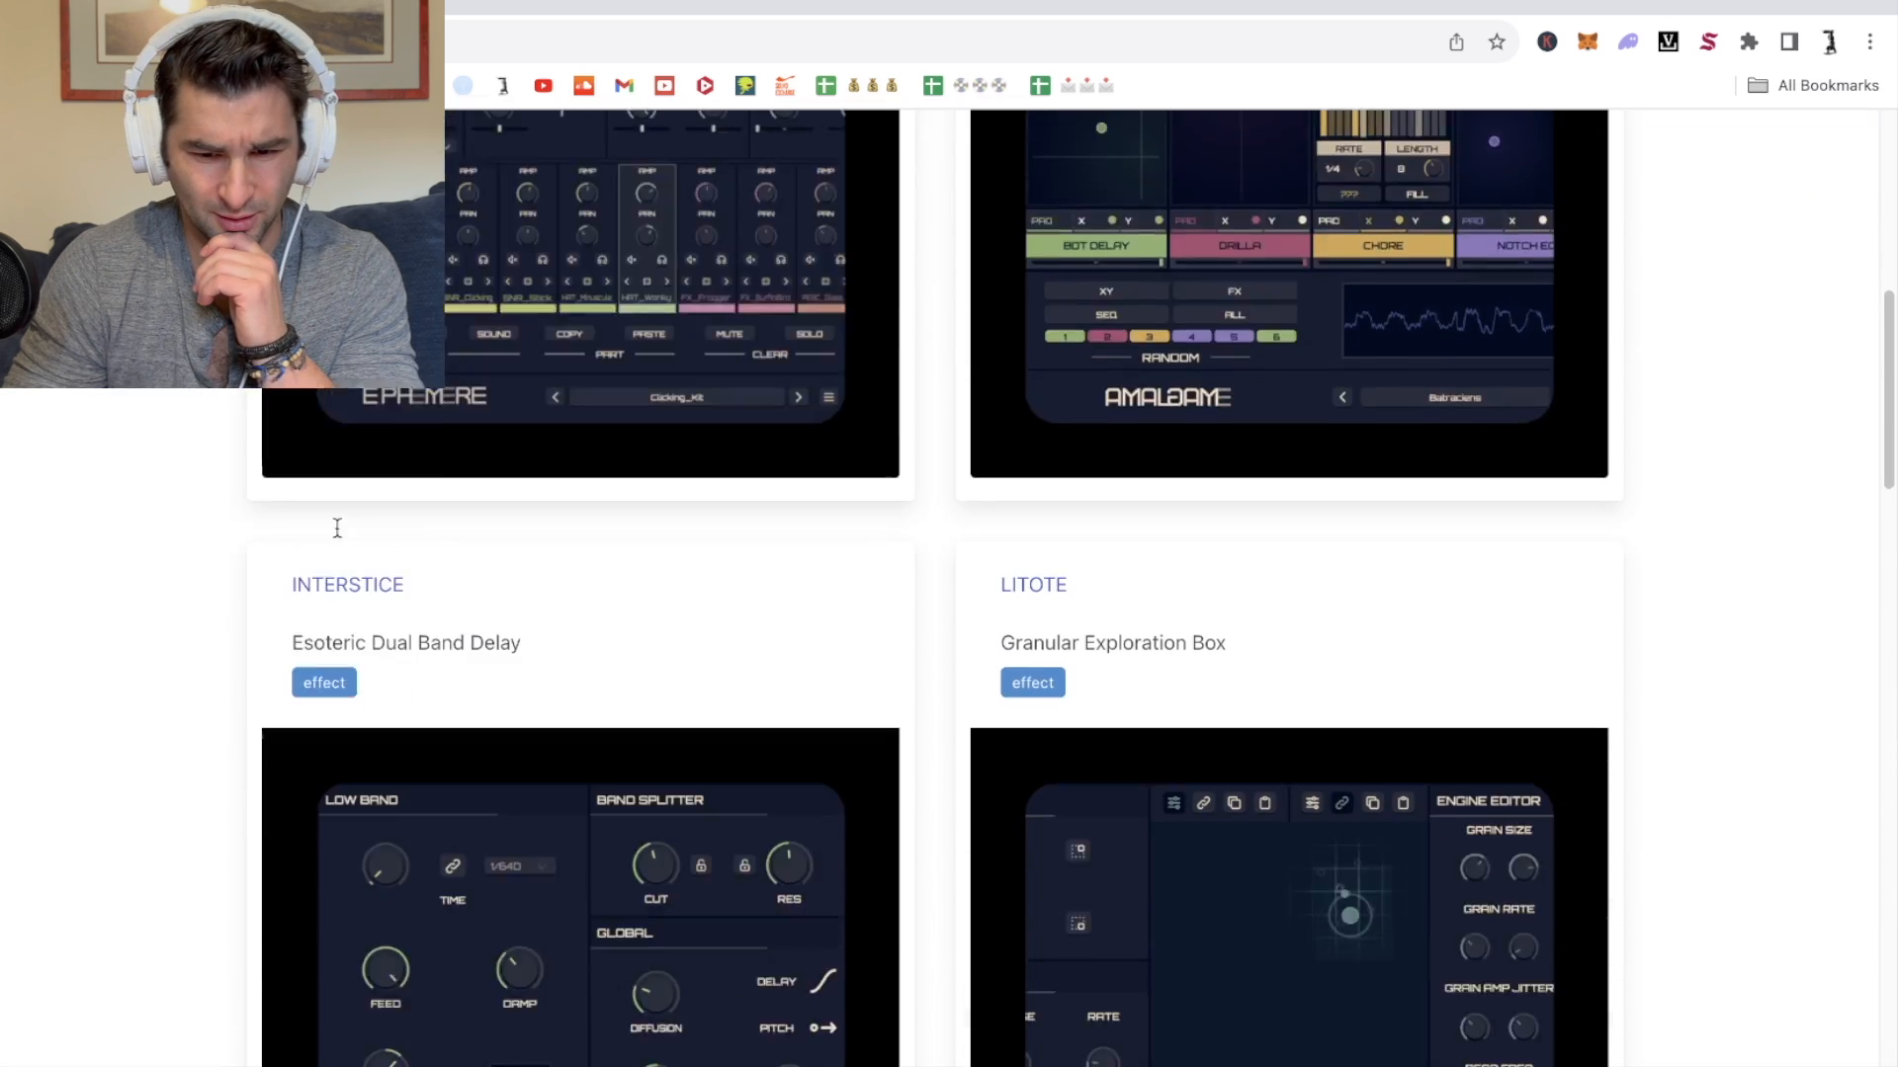
pyautogui.scroll(-4, 337, 528)
pyautogui.scroll(-18, 1063, 257)
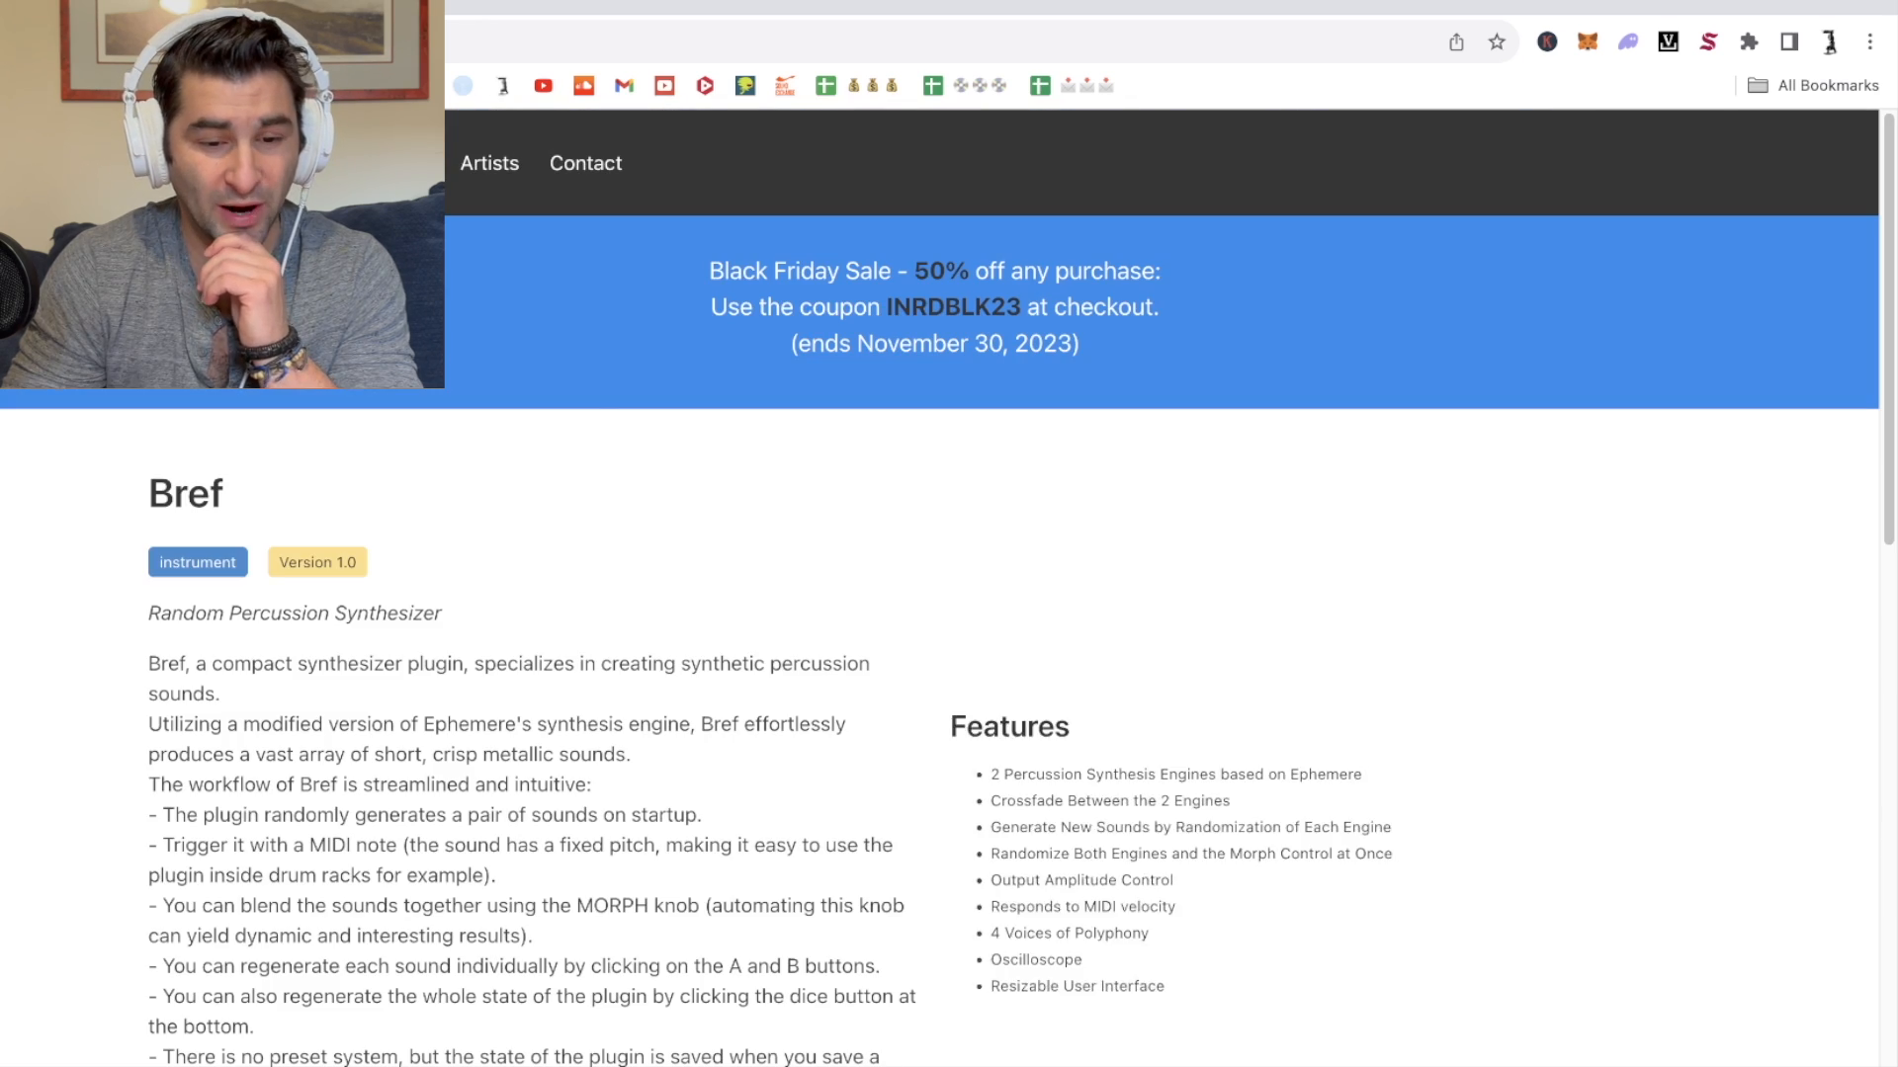
# Step: Open the Bref product page and read its description, requirements and features
pyautogui.click(791, 596)
pyautogui.scroll(-3, 790, 596)
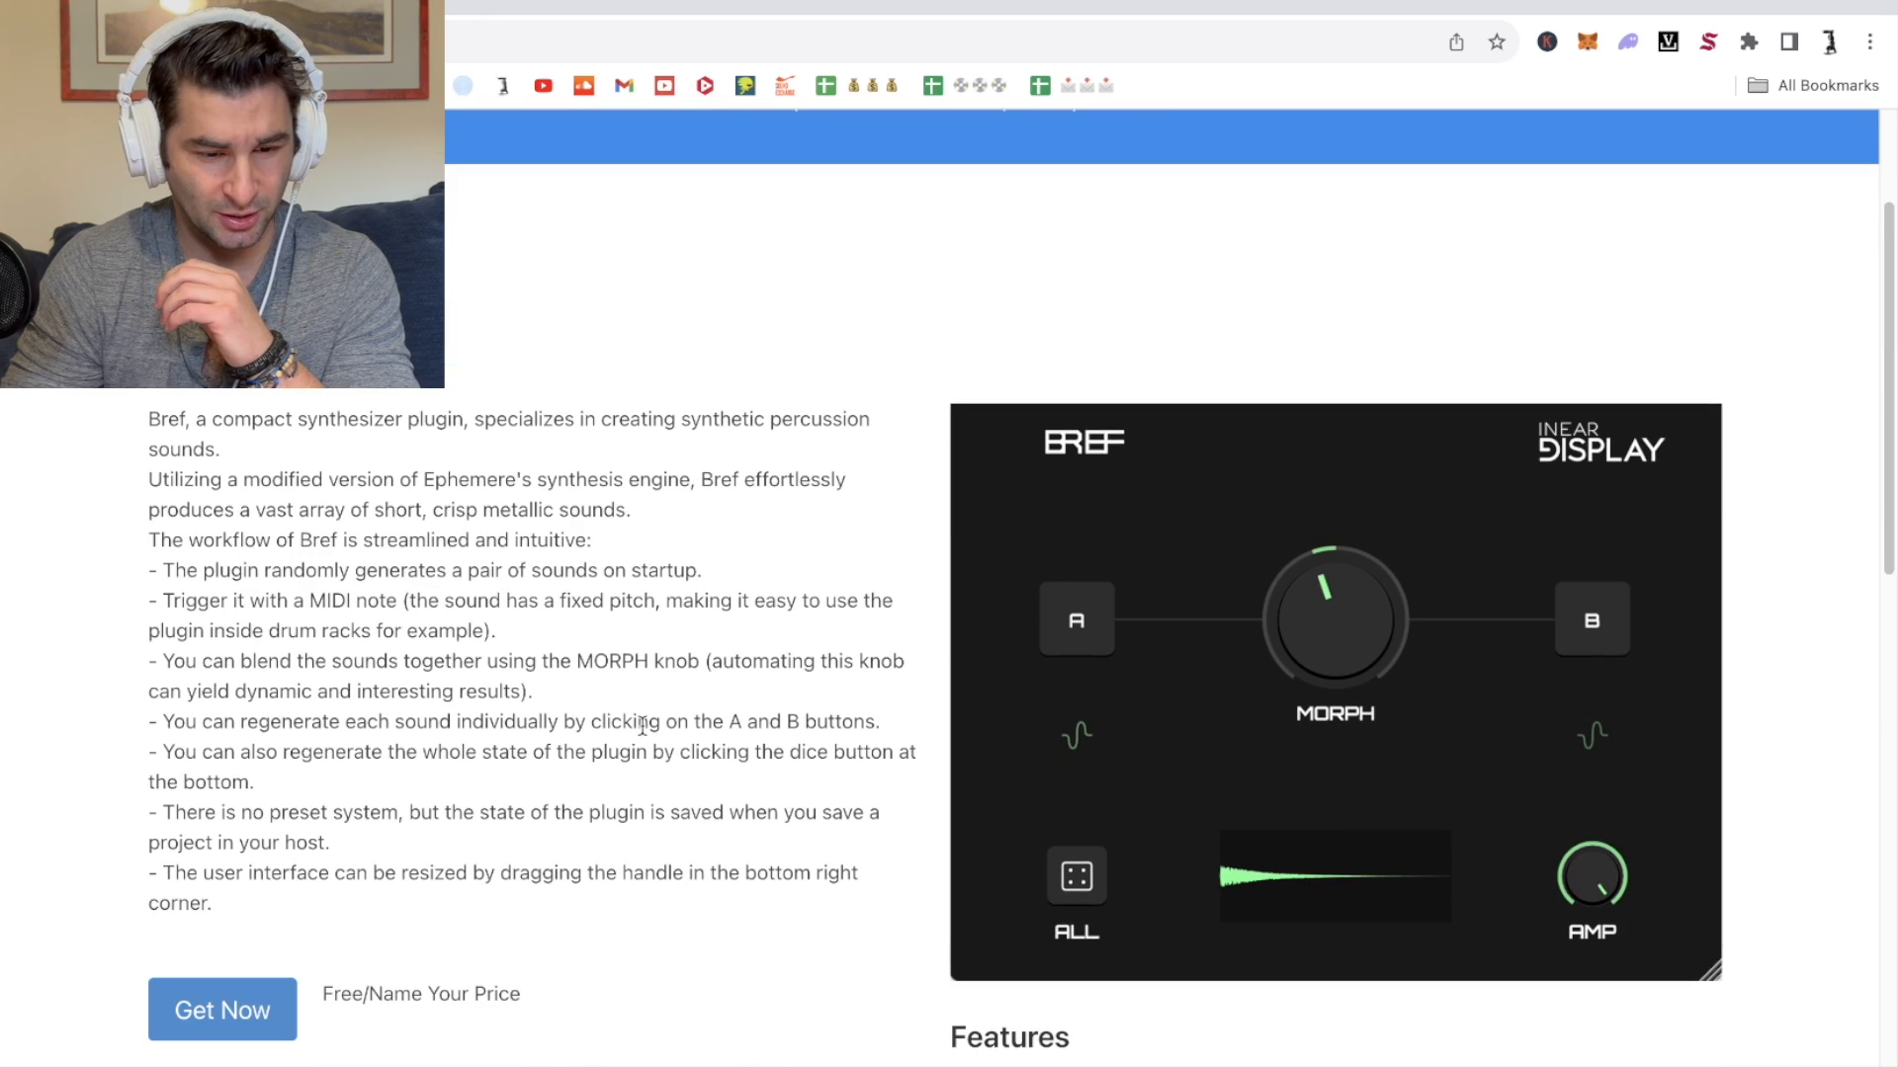
pyautogui.scroll(-10, 568, 691)
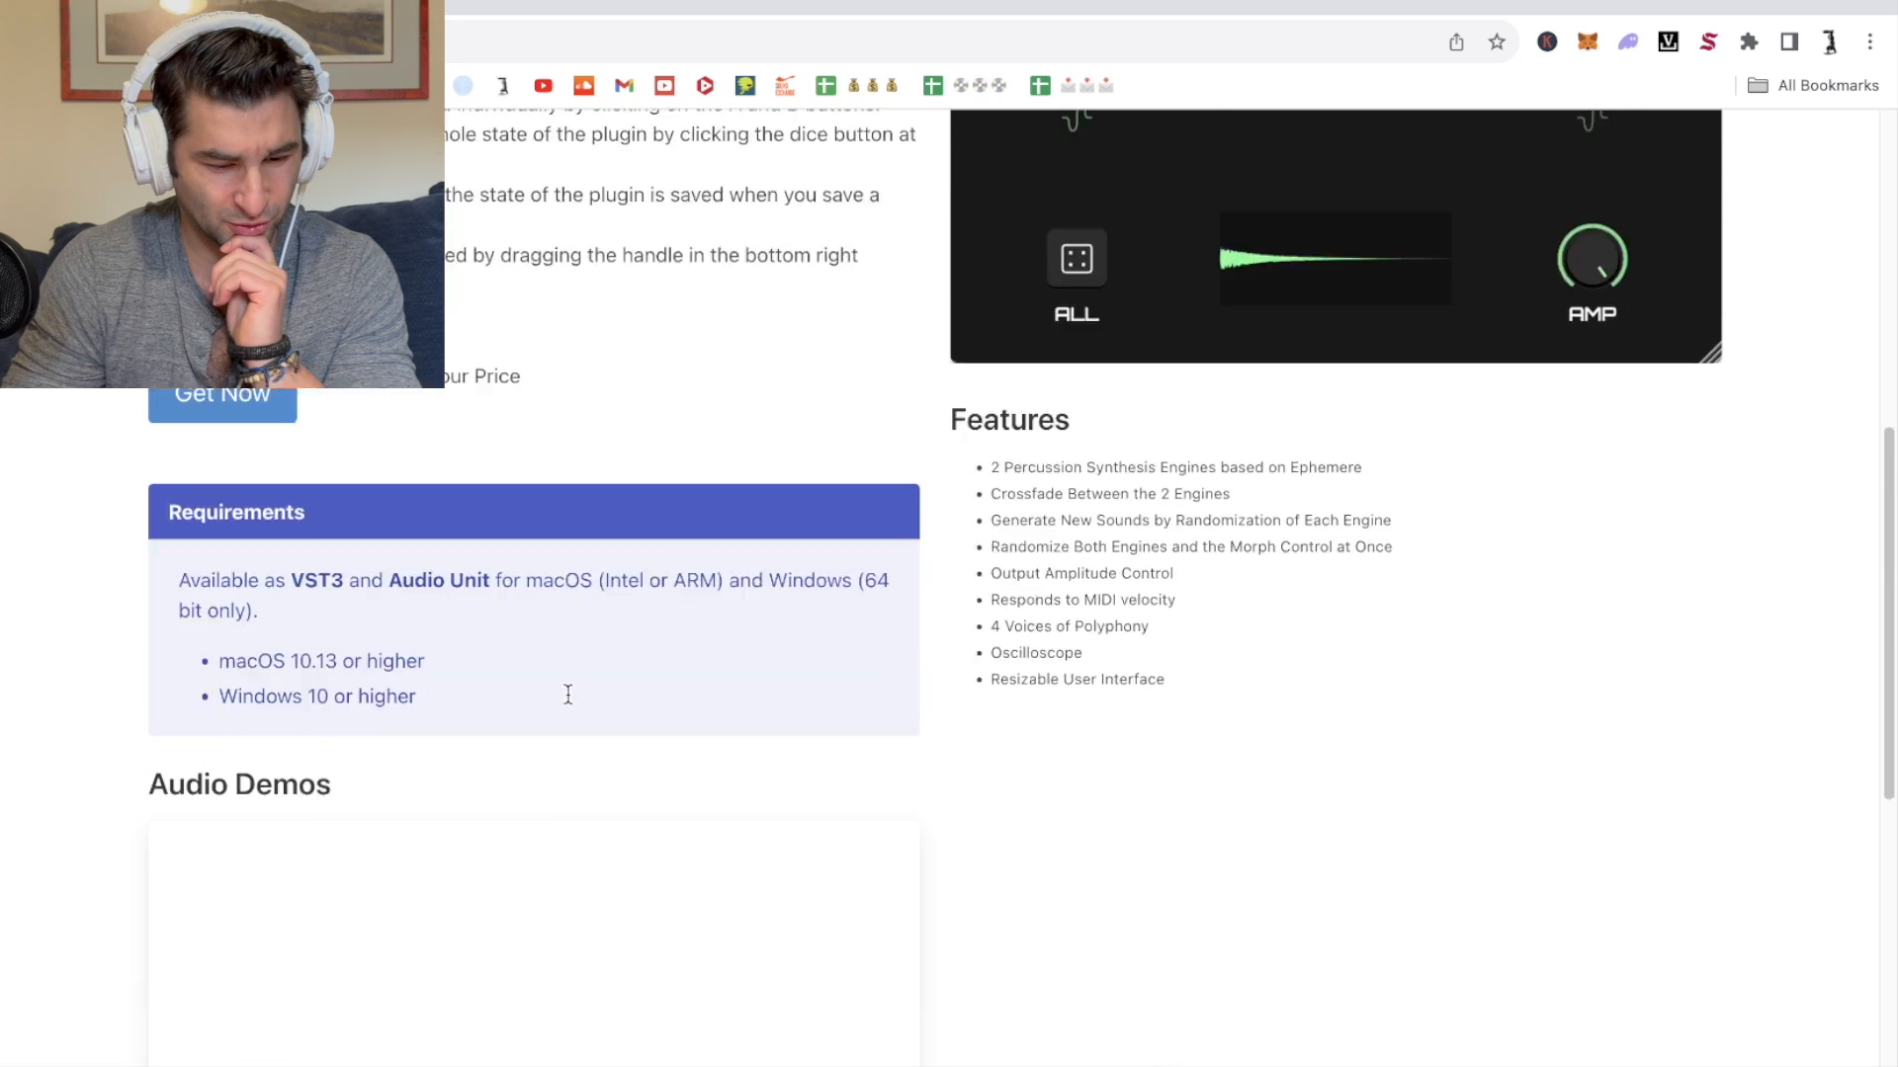
pyautogui.scroll(8, 922, 957)
pyautogui.scroll(-1, 1107, 866)
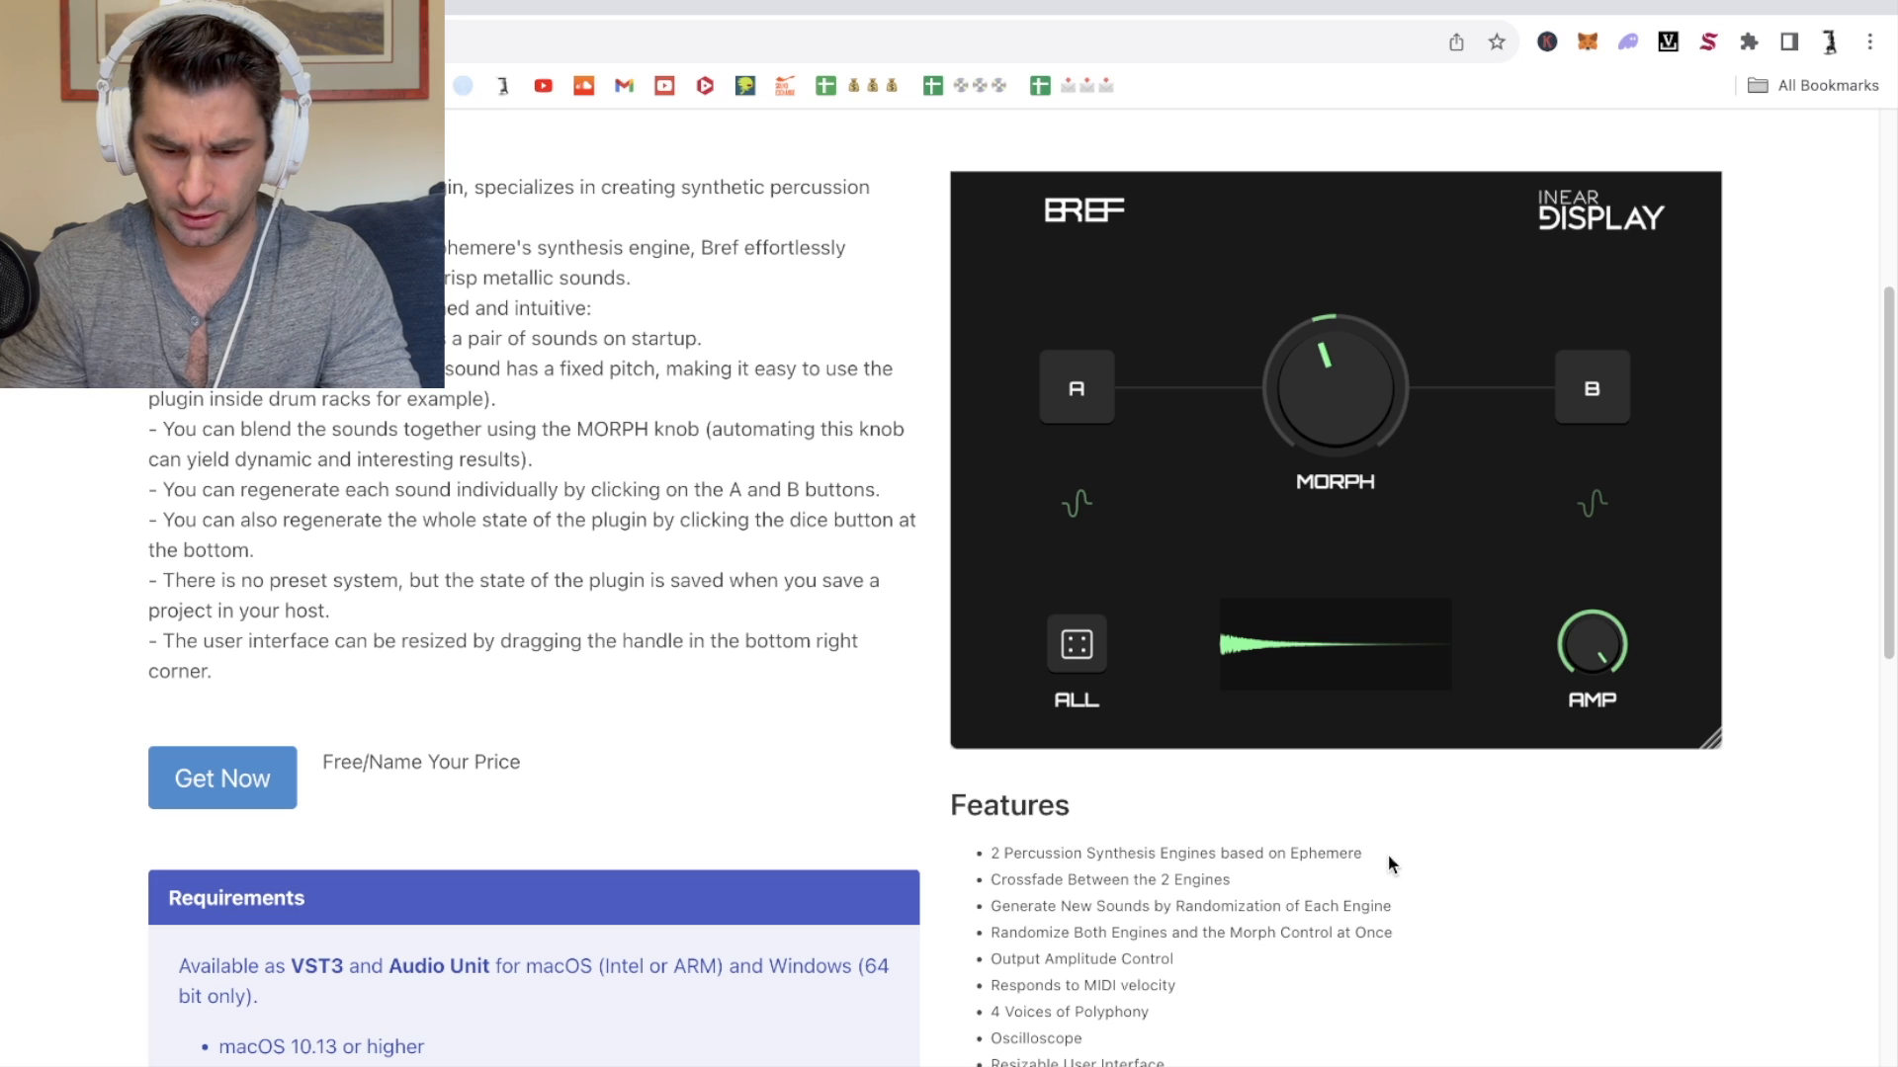
# Step: Return to Live, nudge the Bref window and turn the Morph knob back toward A
pyautogui.press('super+Tab')
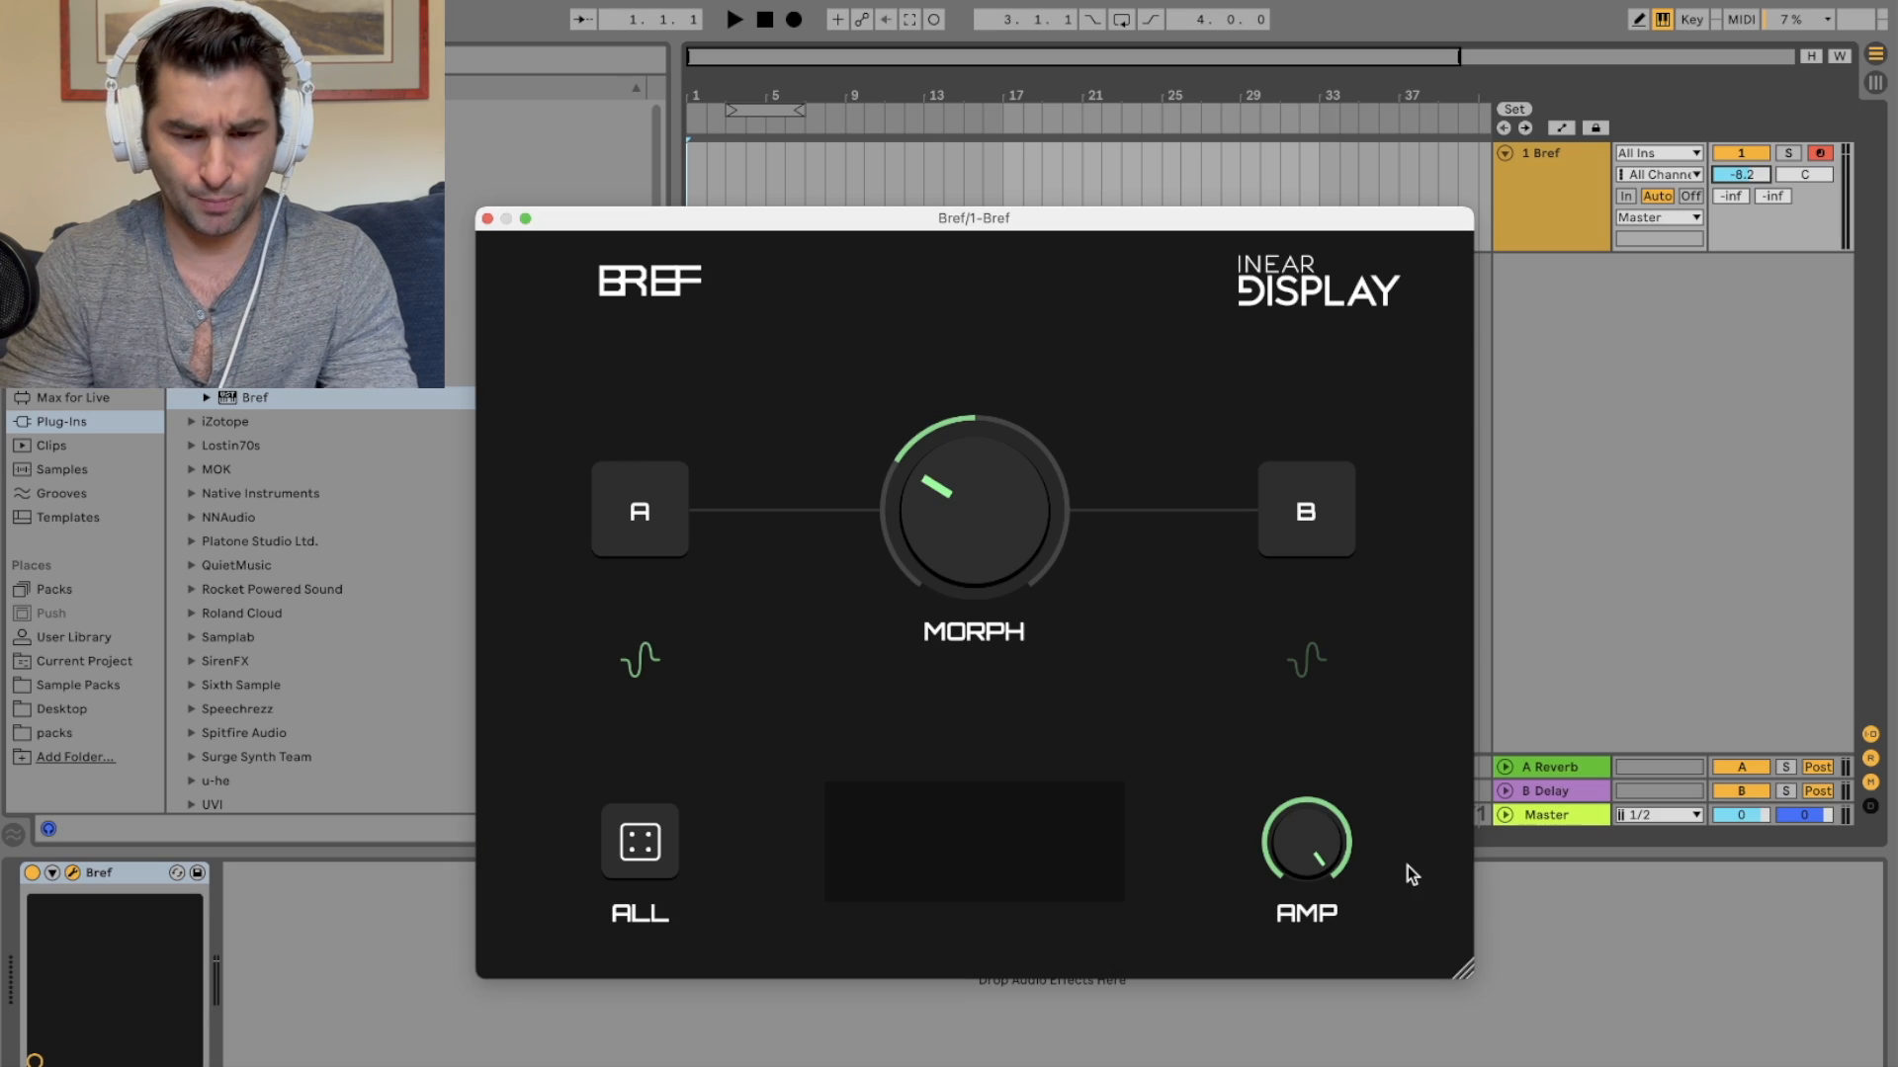
pyautogui.moveTo(985, 216); pyautogui.dragTo(984, 211)
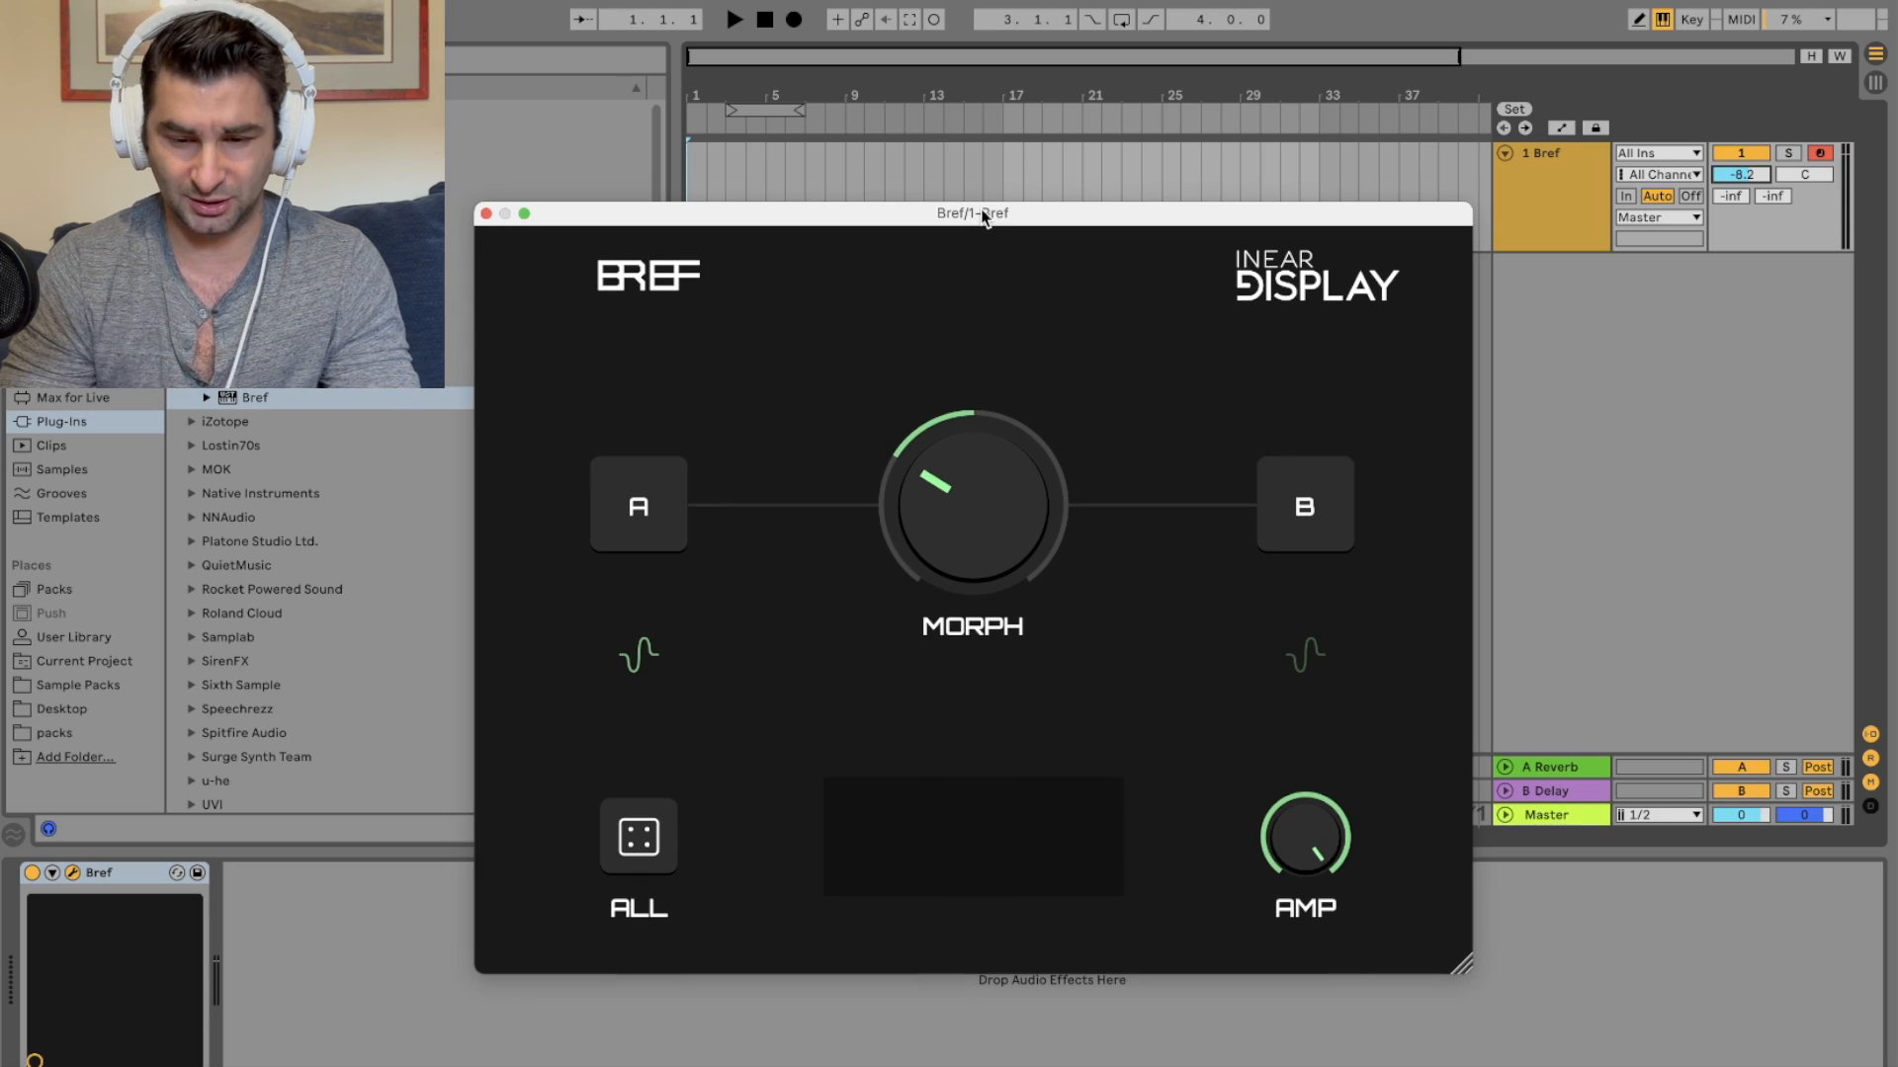
pyautogui.moveTo(964, 434); pyautogui.dragTo(949, 800)
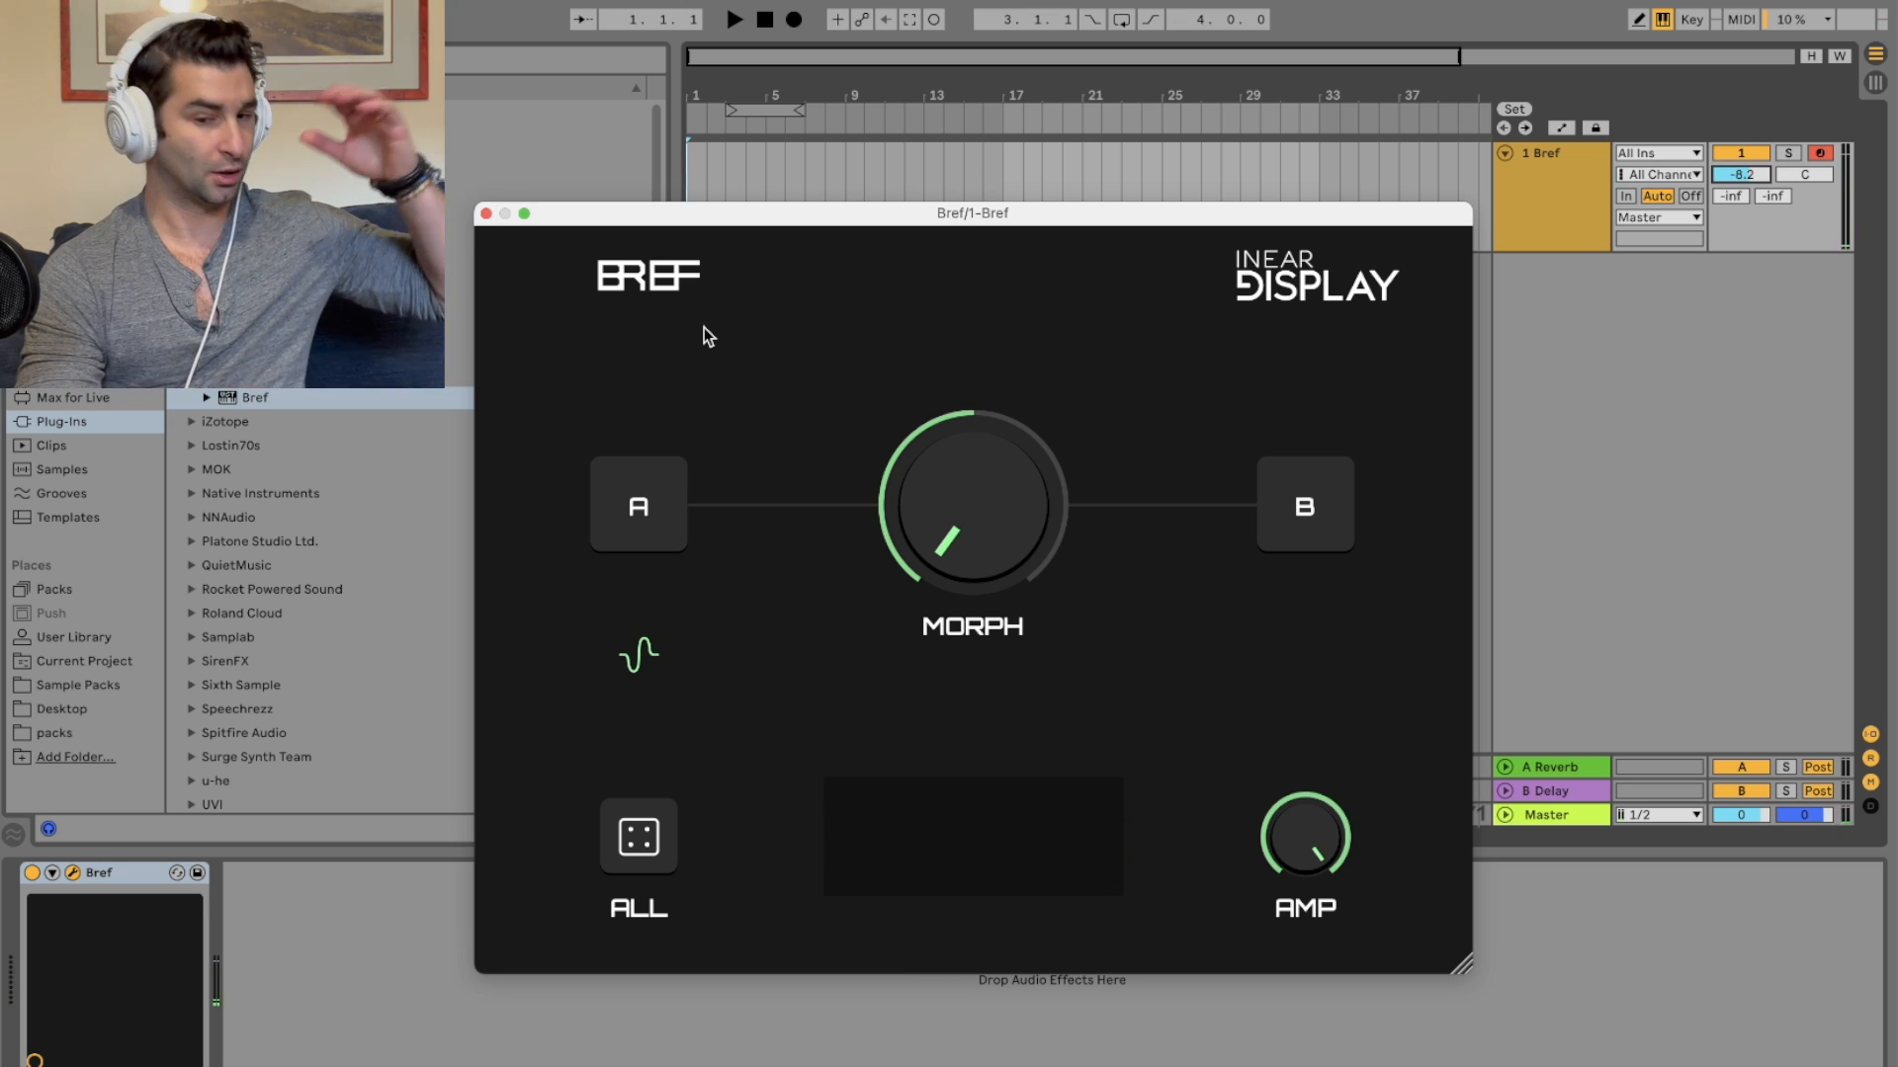
# Step: Select the first bars of the Bref track in the arrangement and insert a MIDI clip there
pyautogui.moveTo(697, 166); pyautogui.dragTo(763, 162)
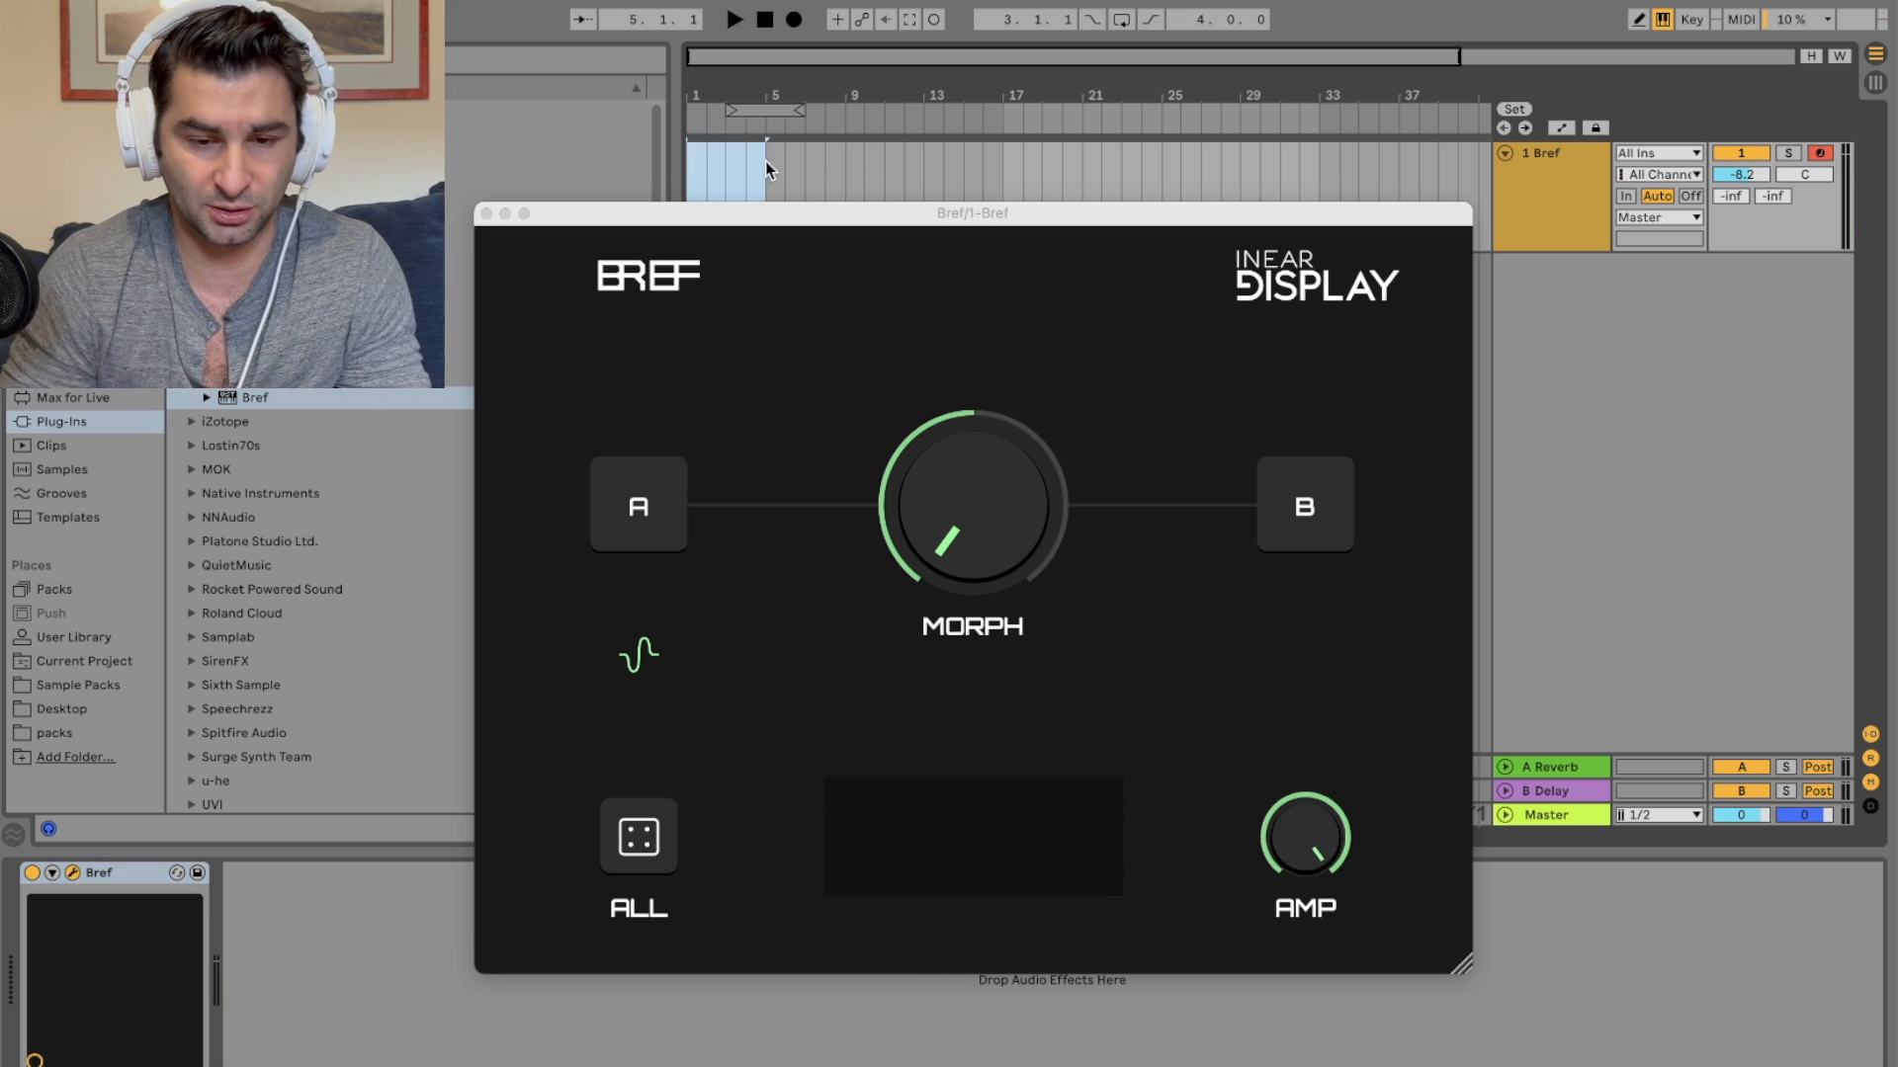
pyautogui.rightClick(723, 166)
pyautogui.click(803, 351)
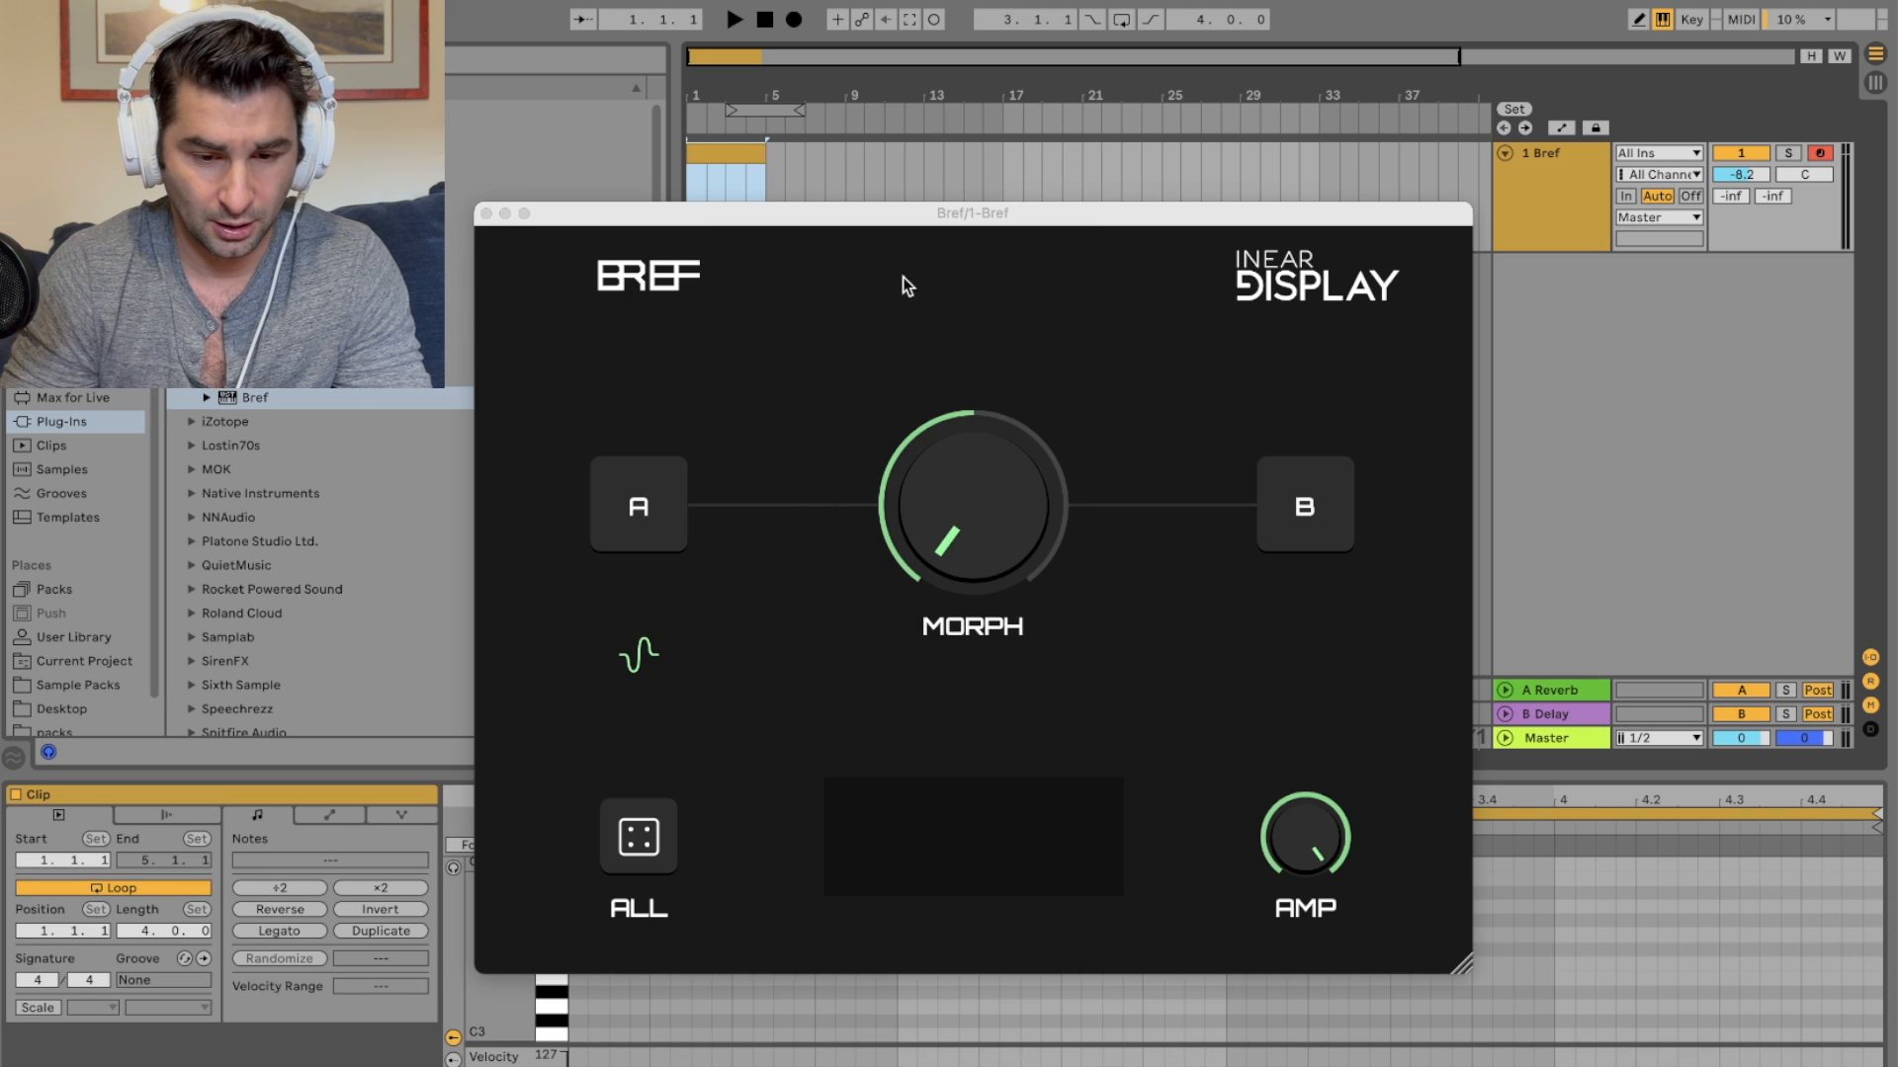
# Step: Move the plugin window aside, draw two notes in the clip's piano roll and start playback
pyautogui.moveTo(902, 231)
pyautogui.mouseDown()
pyautogui.moveTo(237, 217)
pyautogui.moveTo(166, 170)
pyautogui.mouseUp()
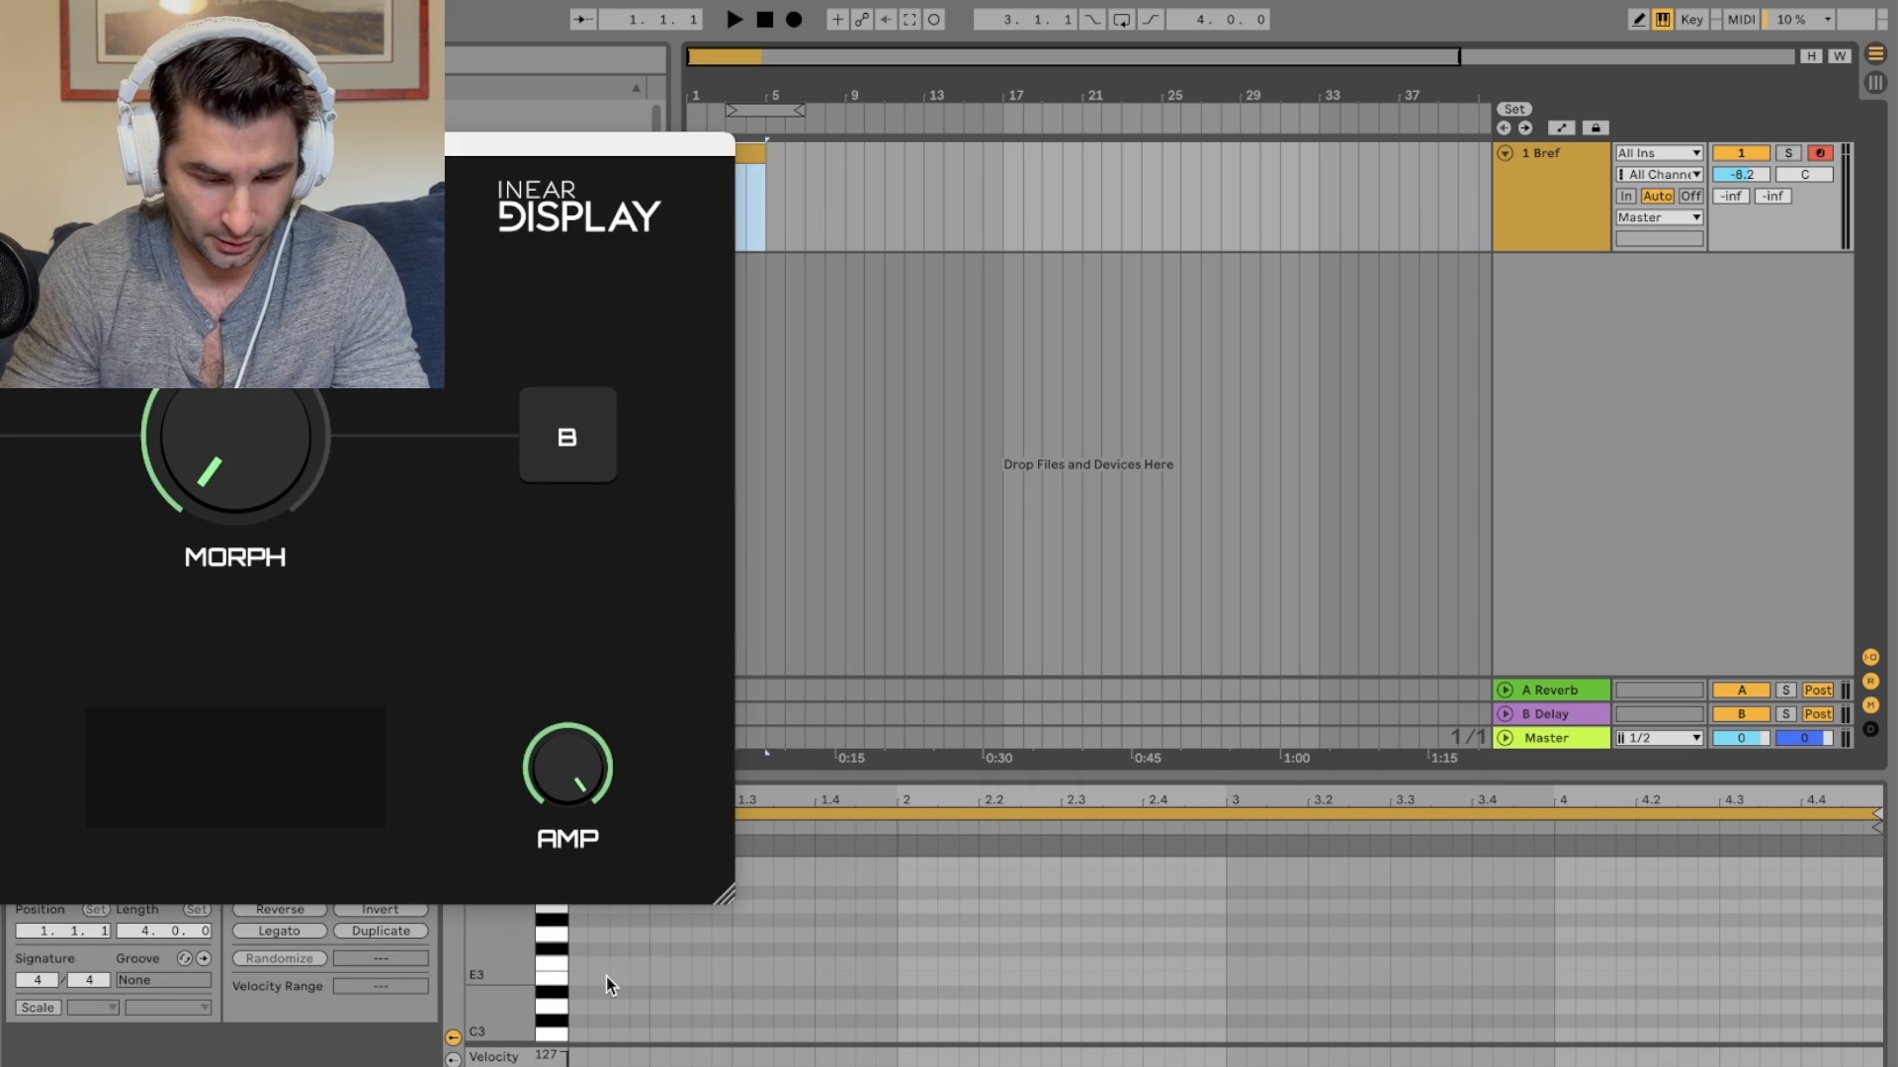
pyautogui.click(597, 992)
pyautogui.click(698, 949)
pyautogui.press('space')
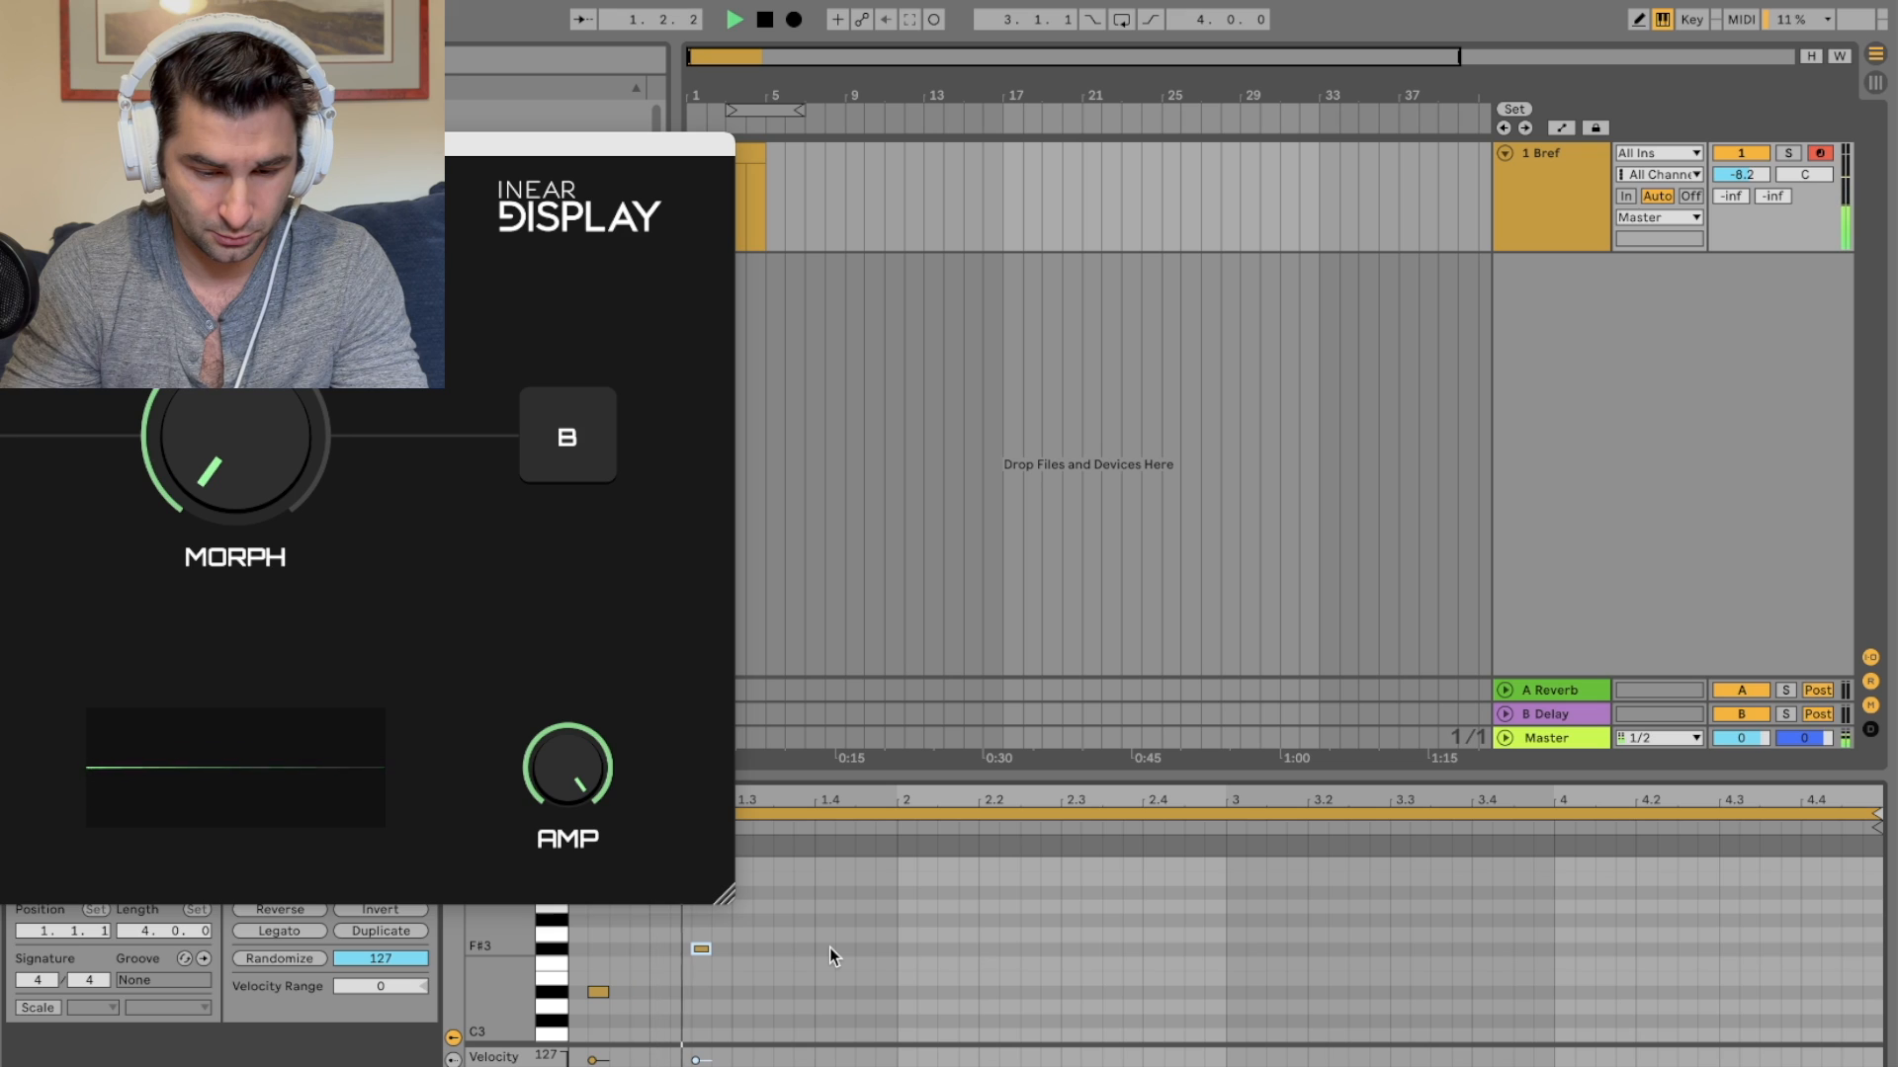
# Step: Bring the Bref plugin window back over the arrangement and reposition it
pyautogui.moveTo(355, 144); pyautogui.dragTo(1209, 149)
pyautogui.click(72, 350)
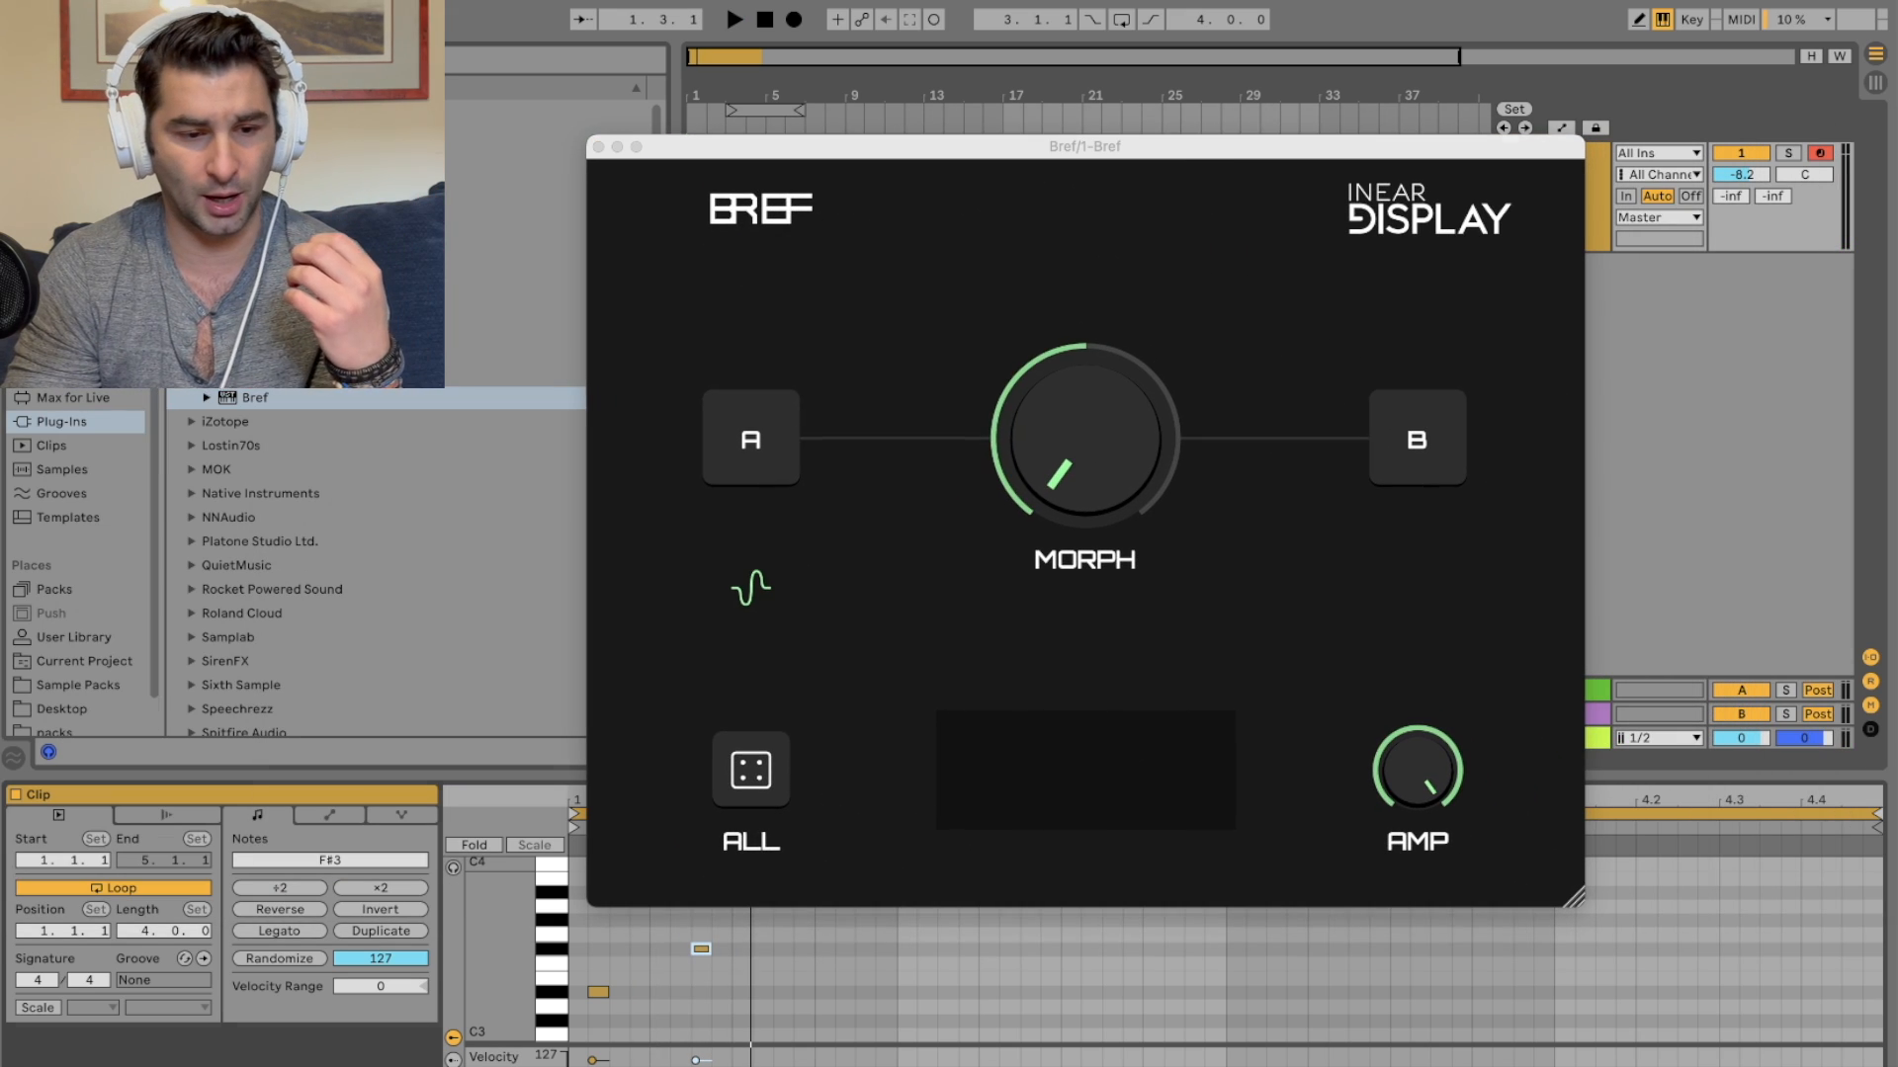
pyautogui.click(879, 150)
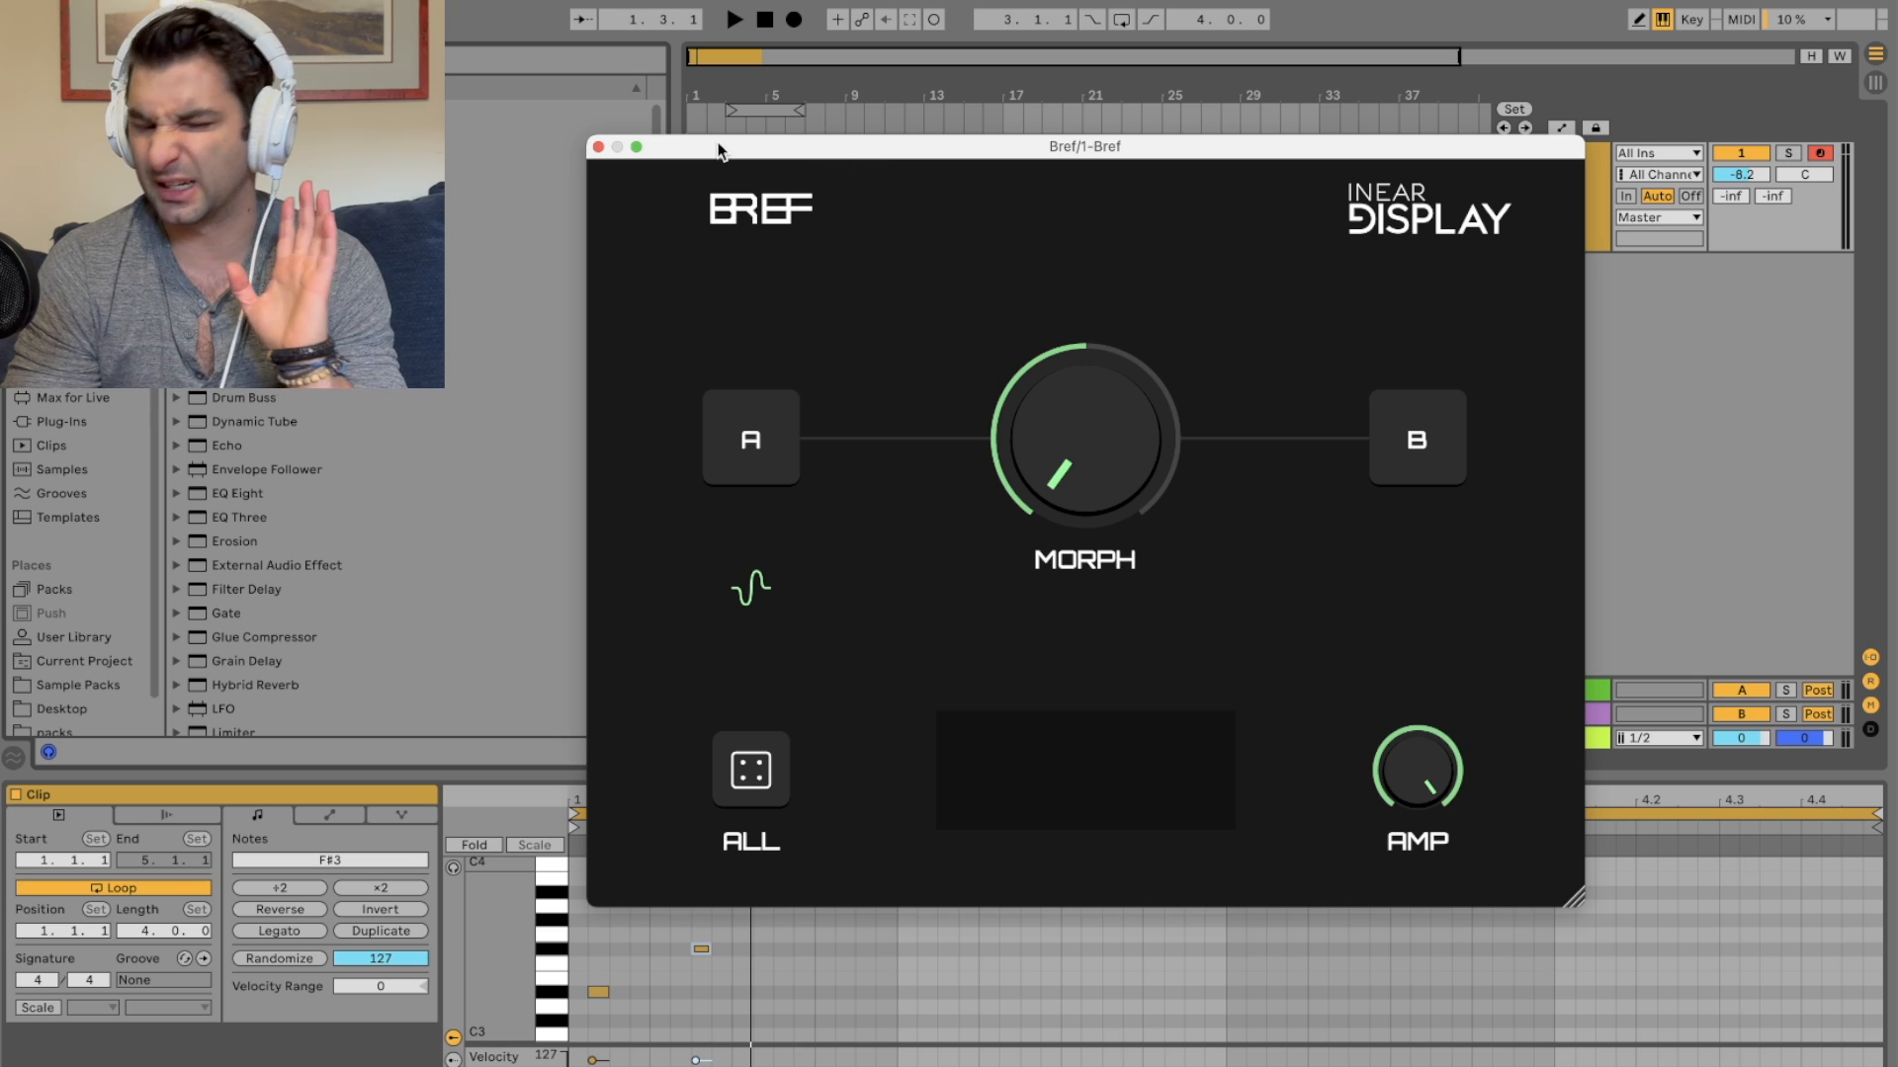
pyautogui.moveTo(772, 151); pyautogui.dragTo(605, 147)
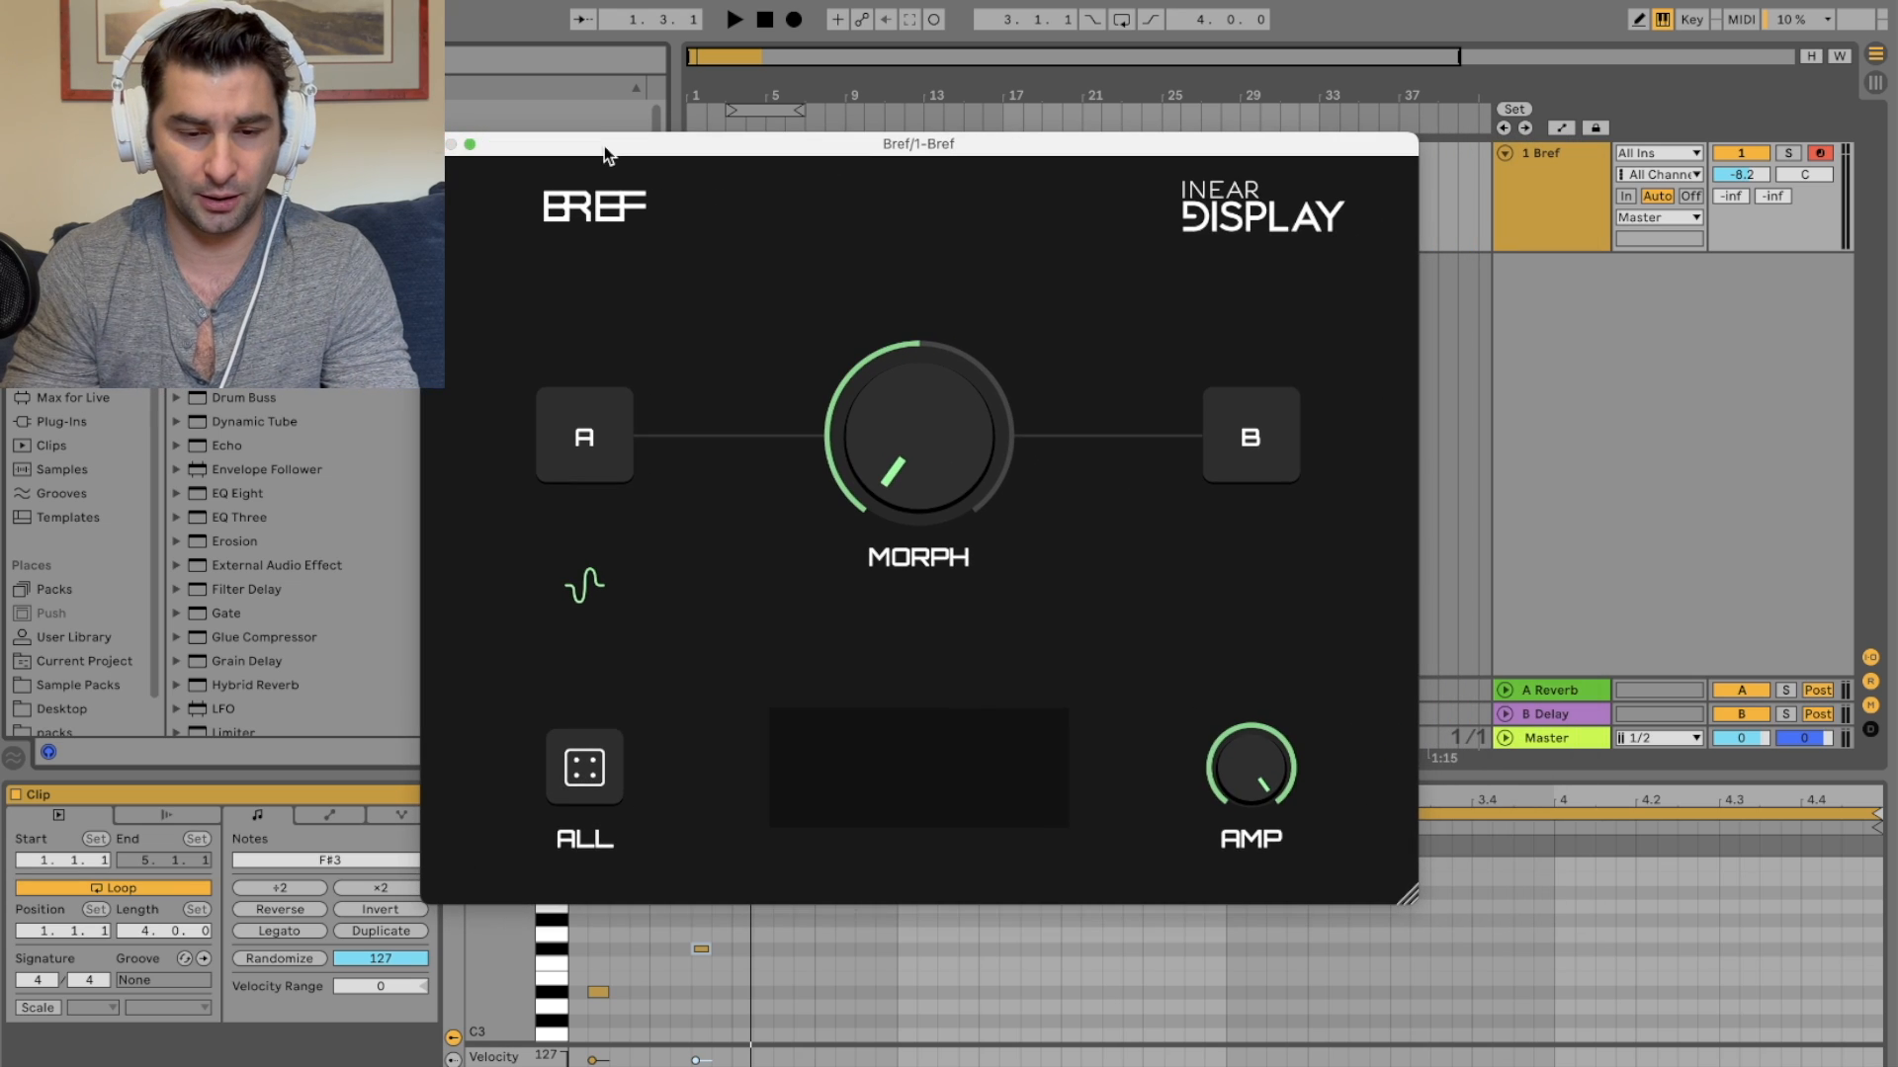
# Step: Regenerate sound A and turn the Morph knob fully toward B
pyautogui.click(589, 460)
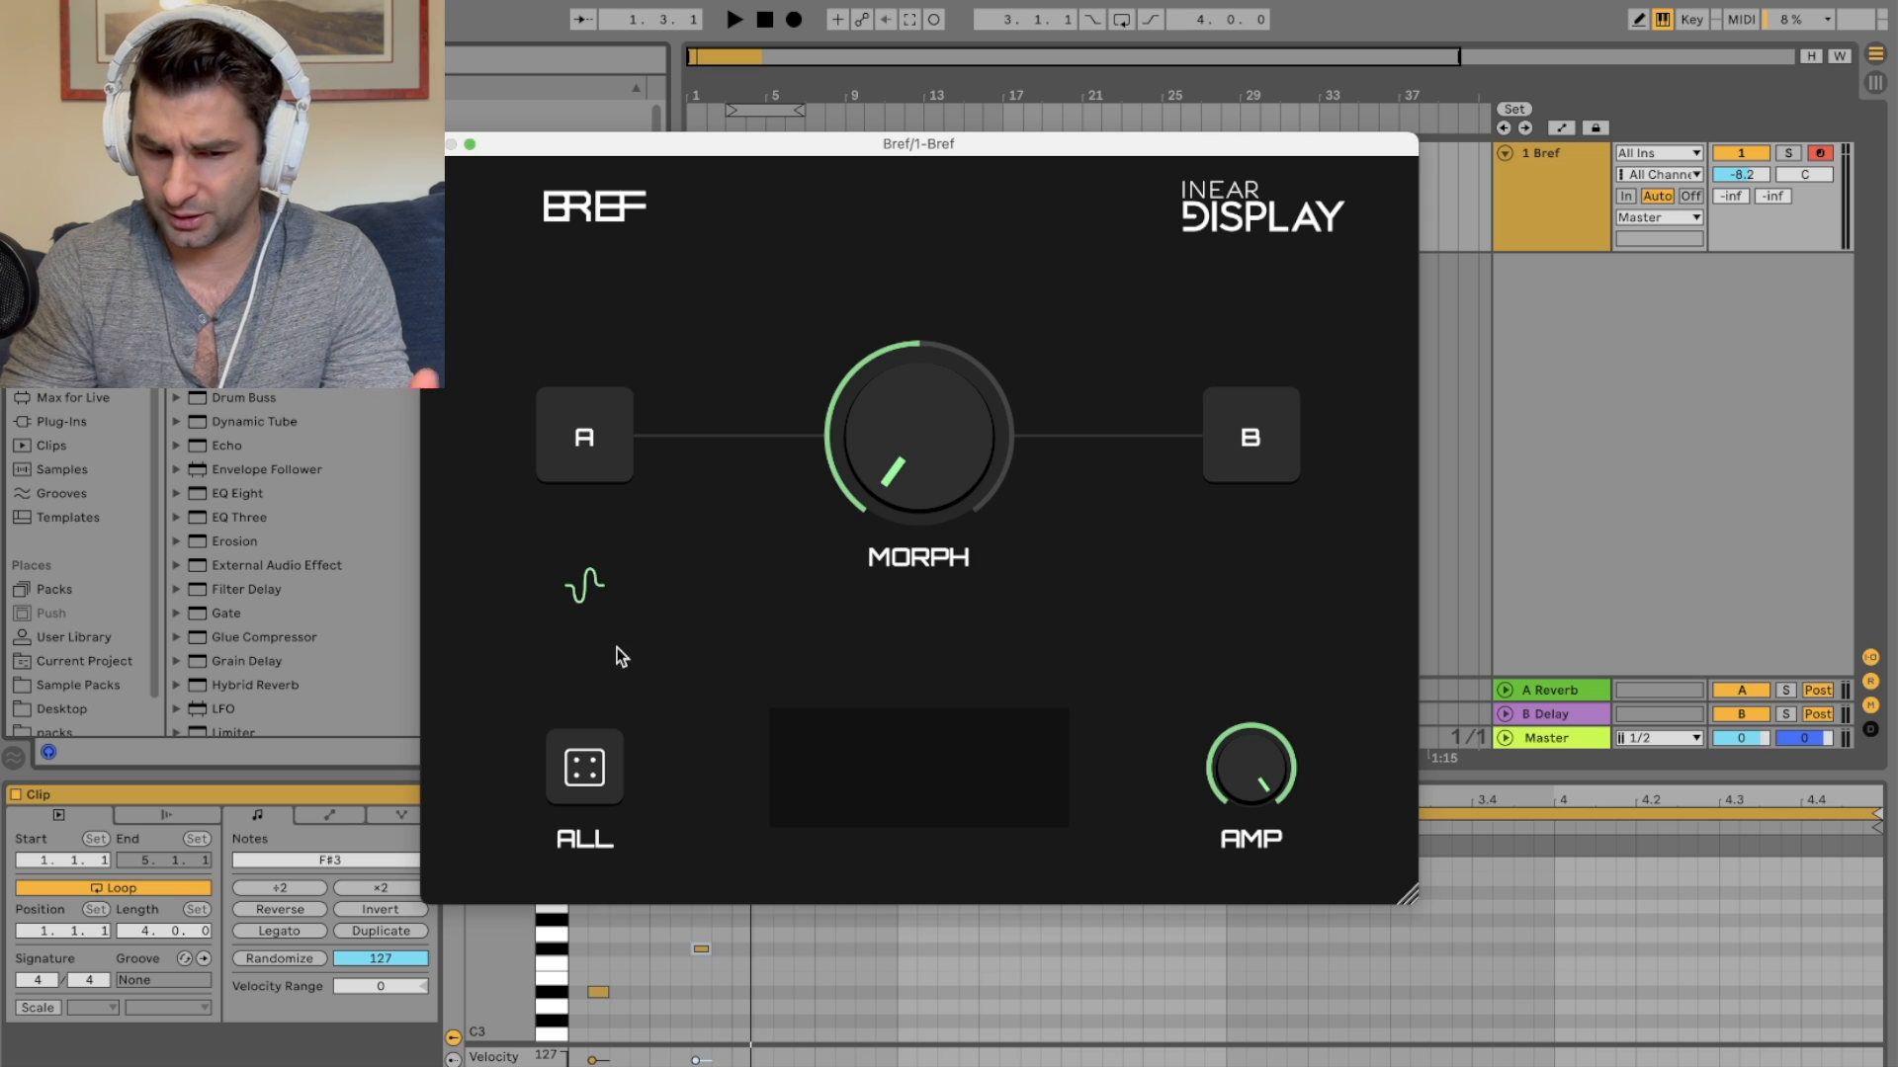
pyautogui.moveTo(1253, 778); pyautogui.dragTo(1112, 693)
pyautogui.moveTo(958, 441); pyautogui.dragTo(921, 187)
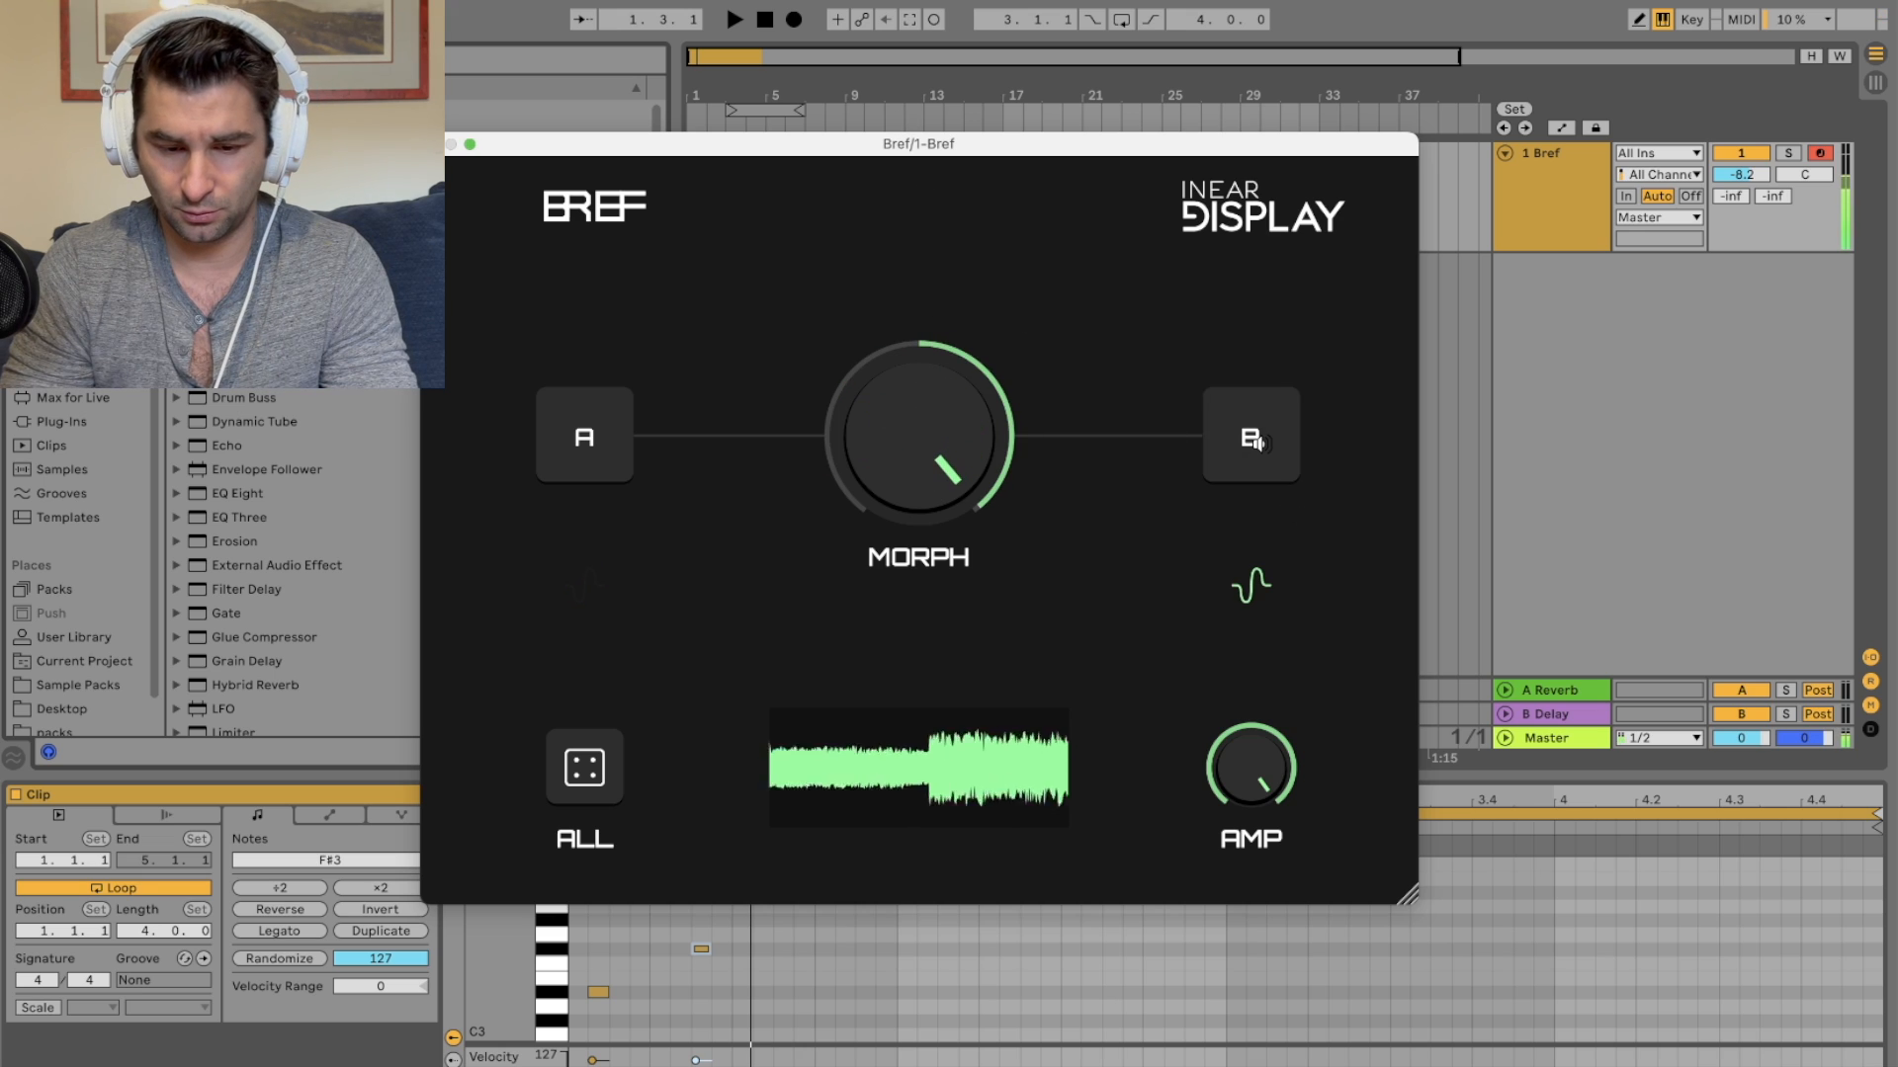
# Step: Regenerate sound B repeatedly to audition new variations
pyautogui.click(1261, 445)
pyautogui.click(1261, 442)
pyautogui.keyDown('shift'); pyautogui.click(1257, 443); pyautogui.keyUp('shift')
pyautogui.keyDown('shift'); pyautogui.click(1258, 443); pyautogui.keyUp('shift')
pyautogui.click(1262, 446)
pyautogui.click(1260, 445)
pyautogui.click(1260, 443)
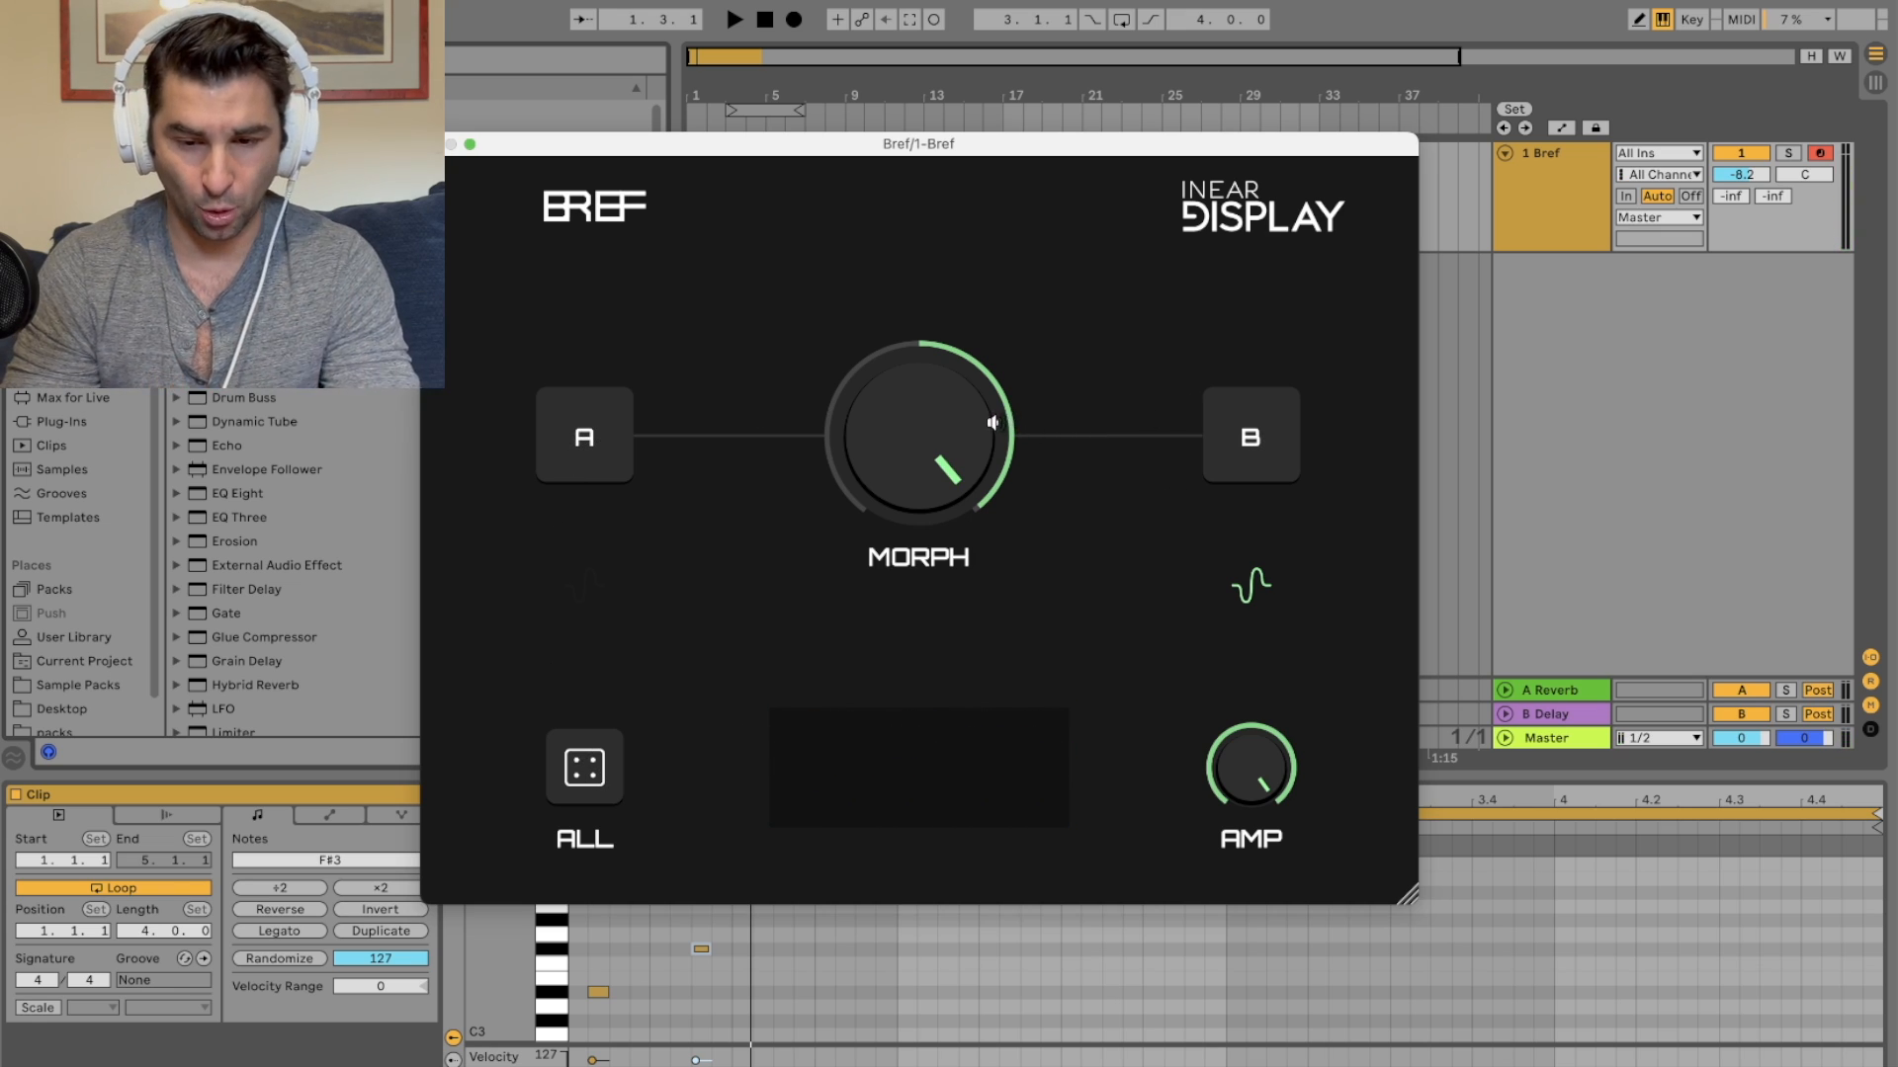
# Step: Set the Morph knob to its centre and regenerate sound A
pyautogui.moveTo(988, 419); pyautogui.dragTo(834, 721)
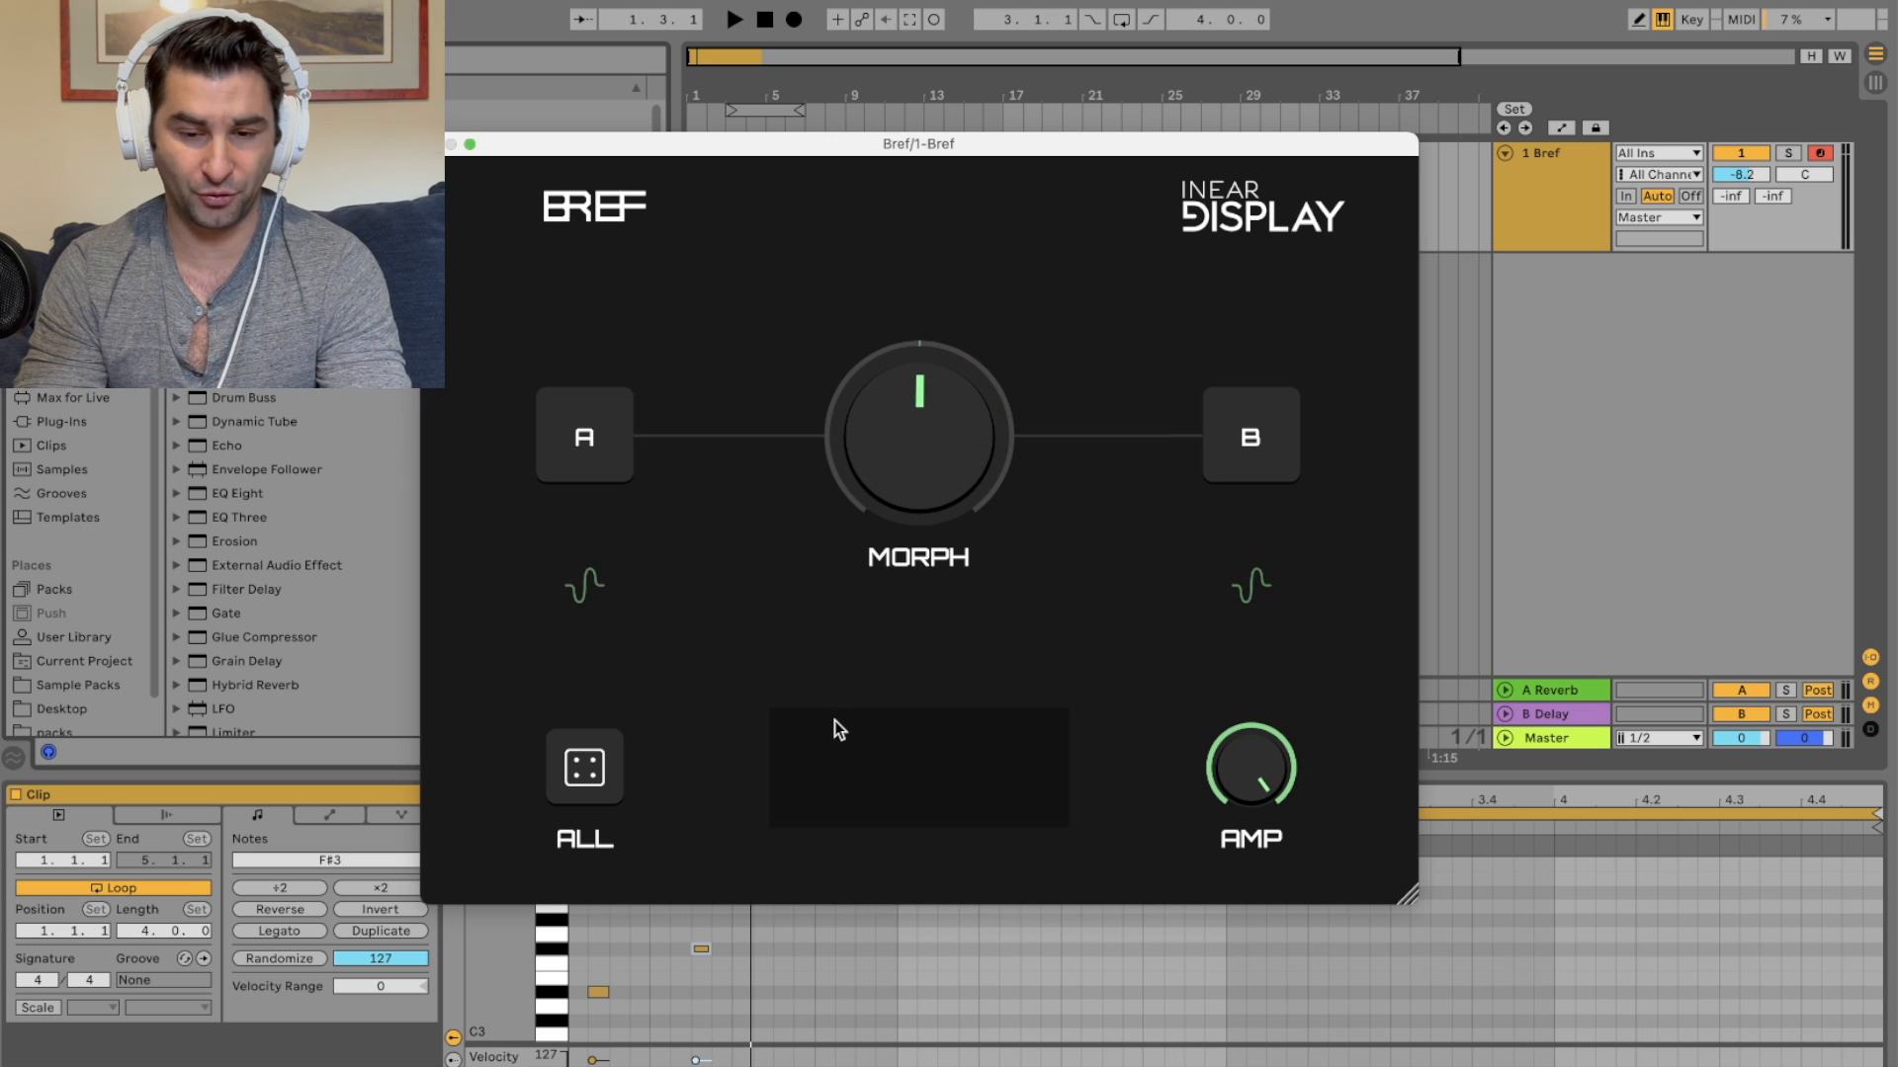
pyautogui.click(595, 469)
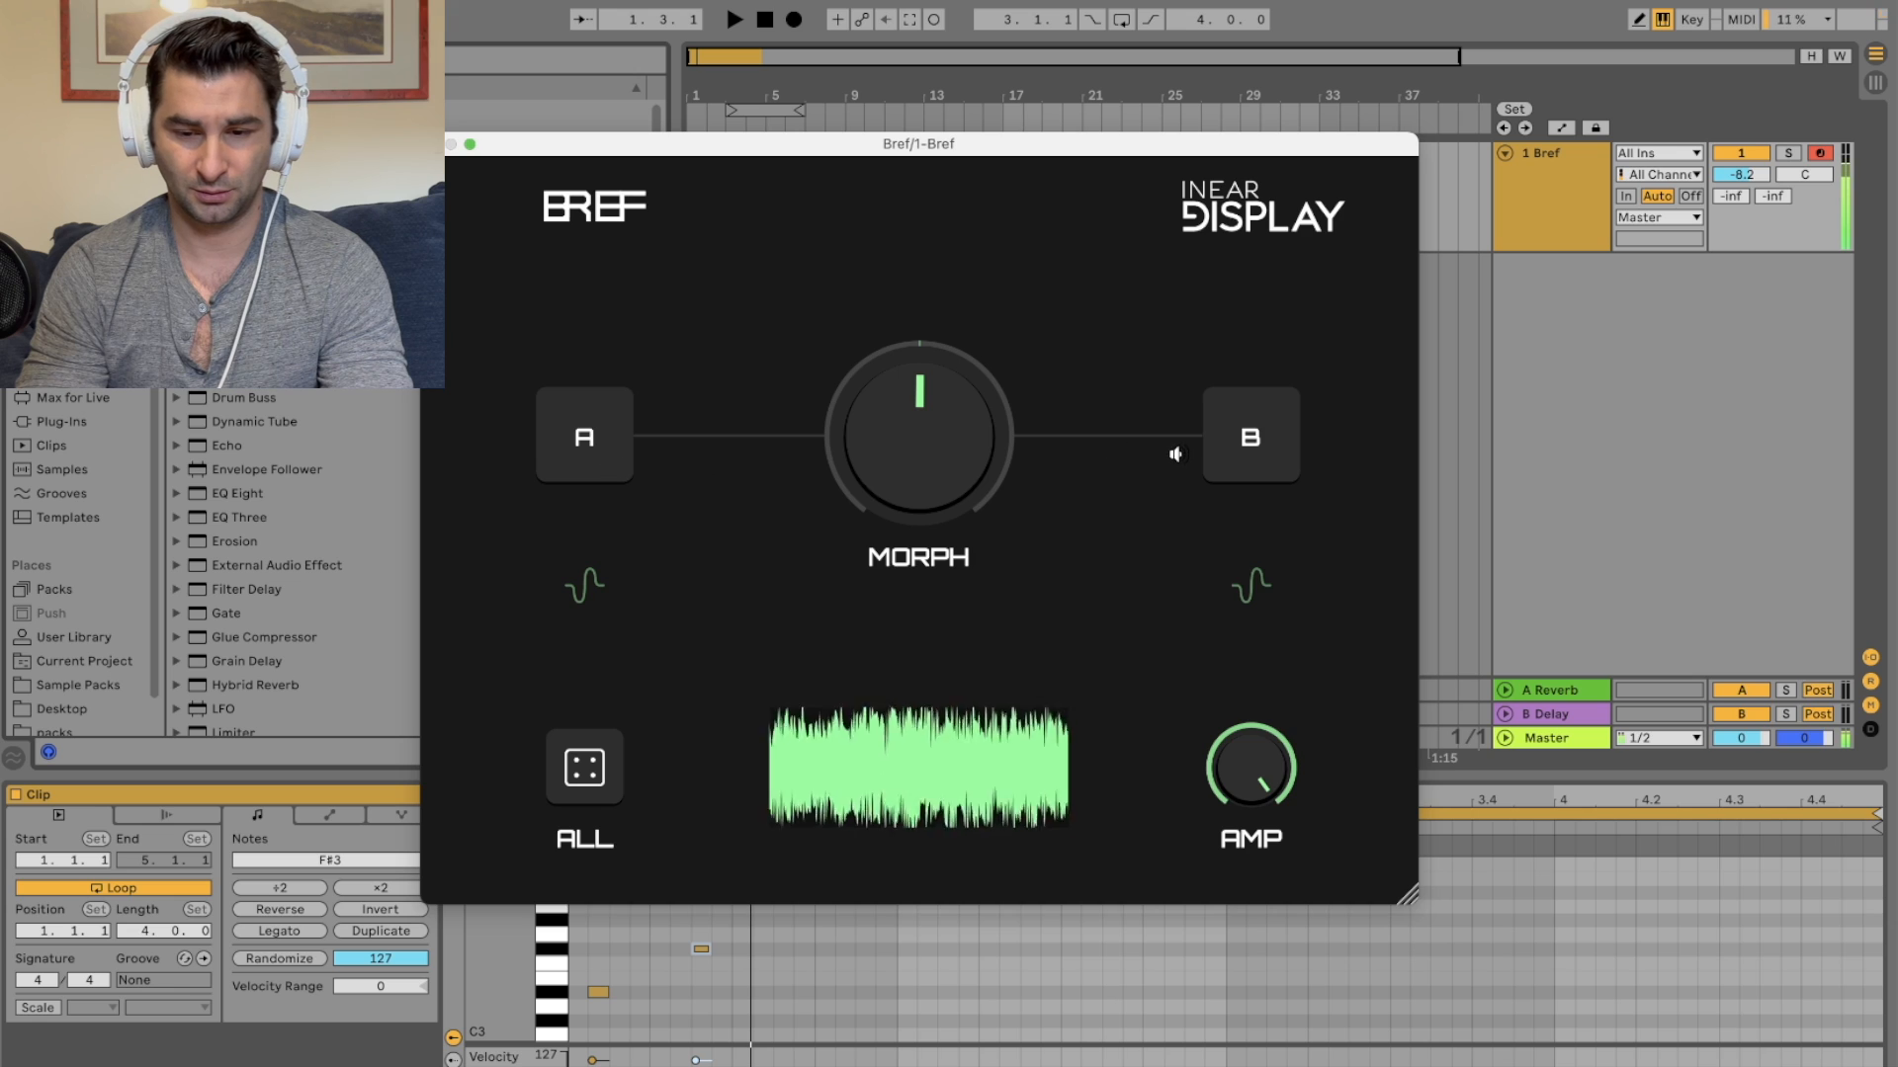
# Step: Regenerate sound B, turn the Morph knob back toward A, and close the plugin window
pyautogui.click(1231, 427)
pyautogui.moveTo(911, 445); pyautogui.dragTo(898, 161)
pyautogui.moveTo(915, 435); pyautogui.dragTo(873, 998)
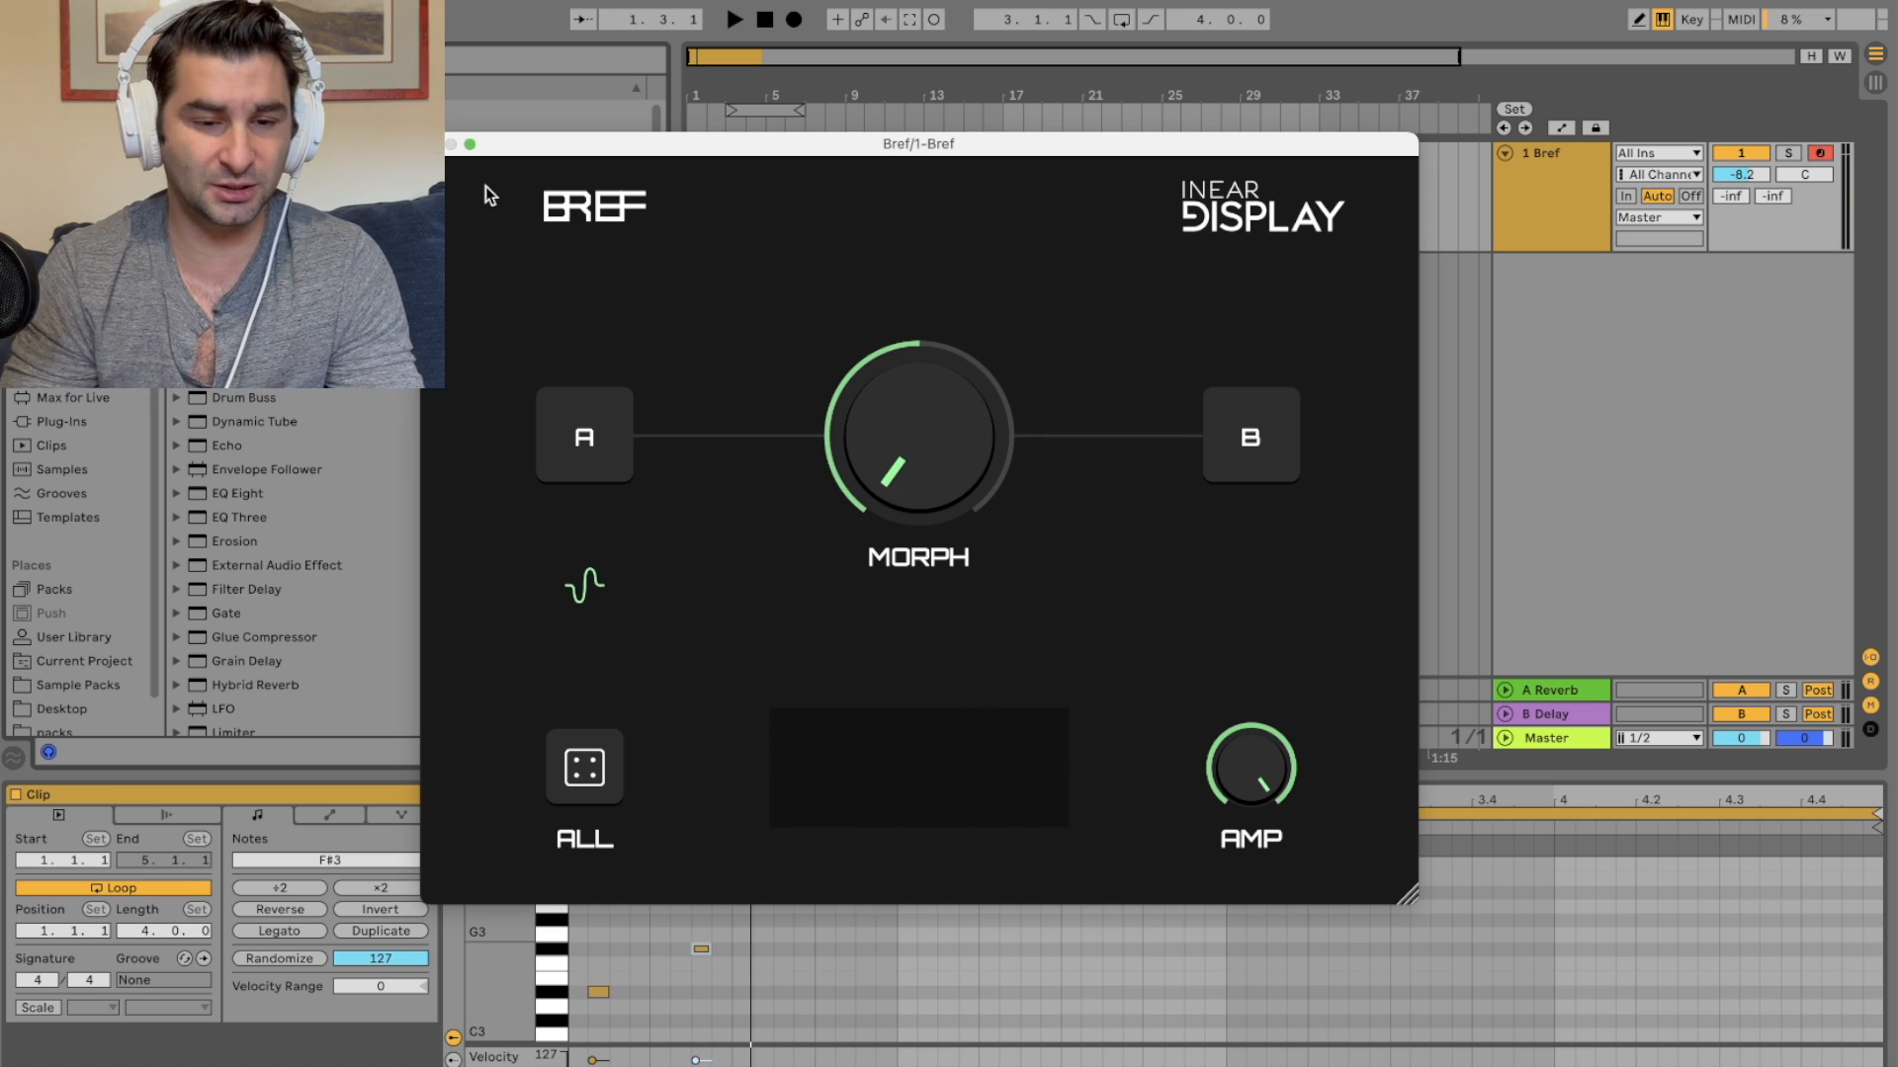
pyautogui.click(433, 145)
# Step: Duplicate the Bref MIDI track
pyautogui.moveTo(689, 96); pyautogui.dragTo(689, 138)
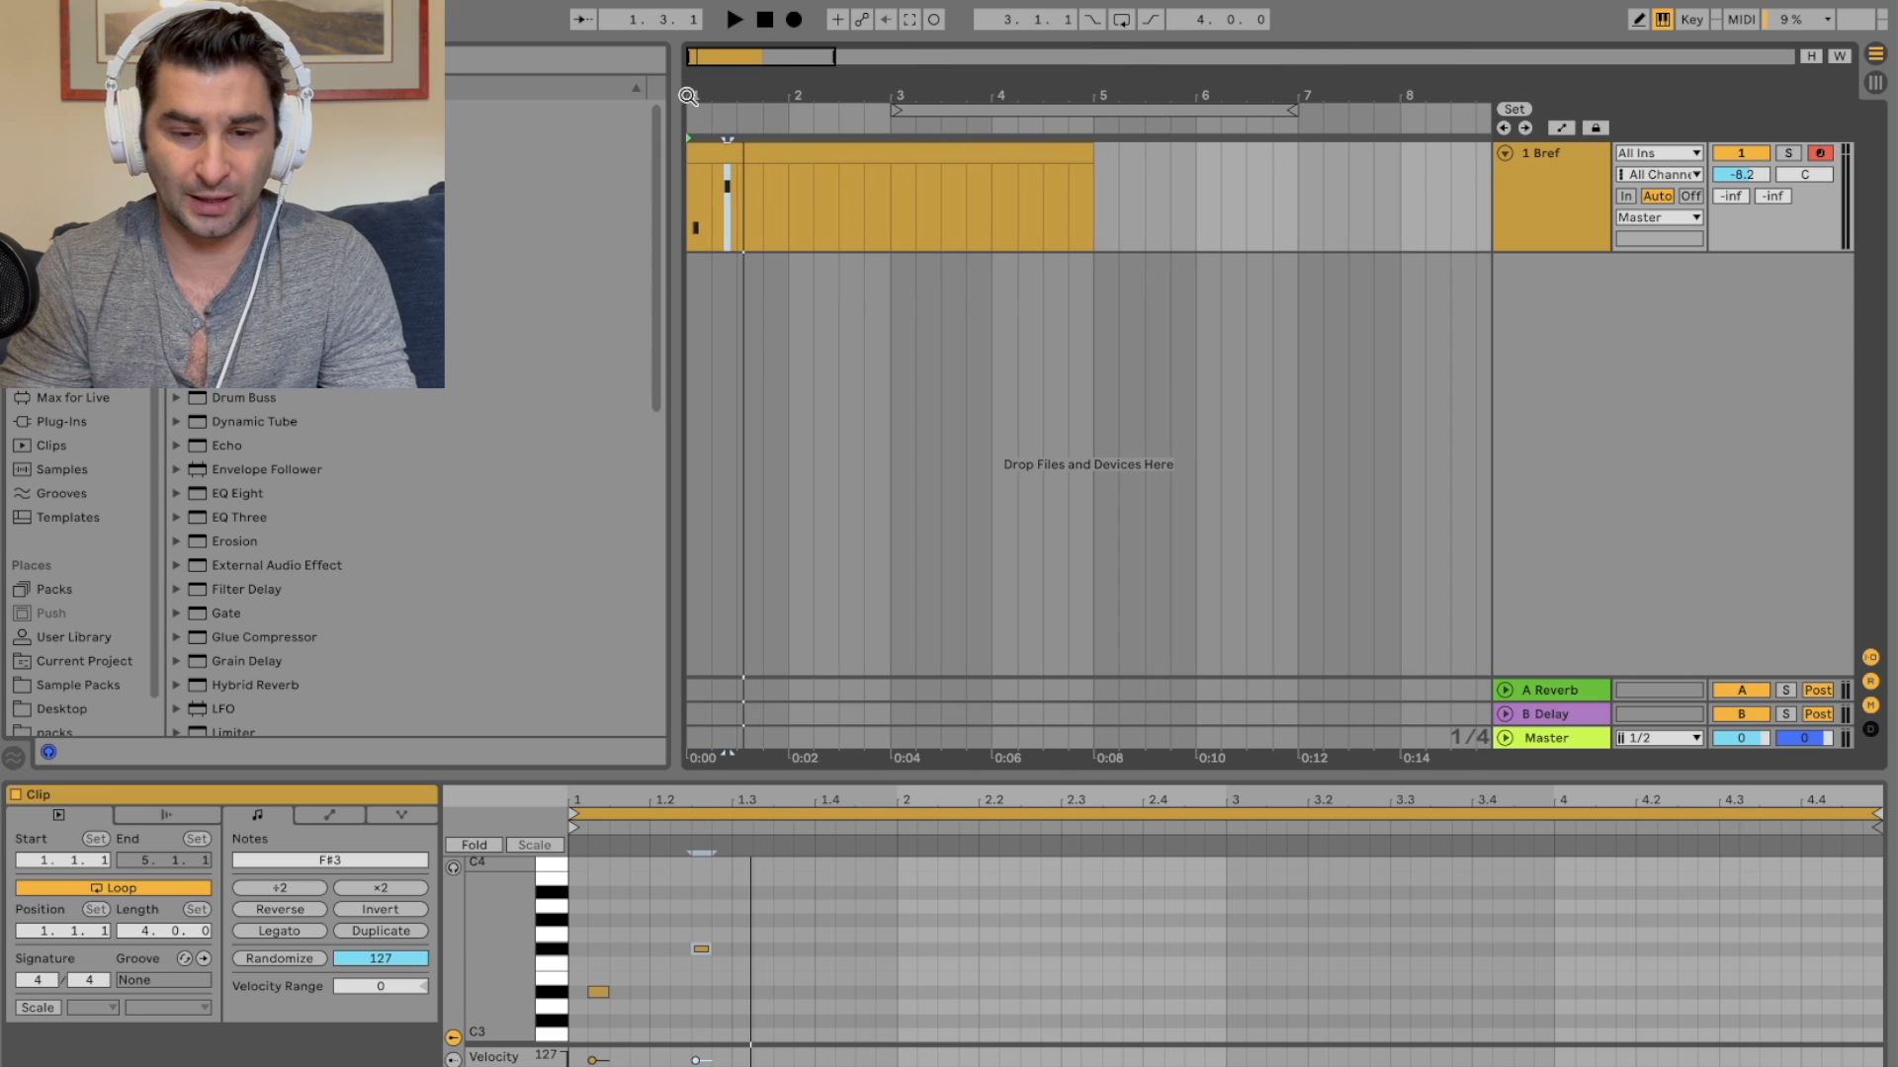
pyautogui.click(1570, 239)
pyautogui.rightClick(1563, 204)
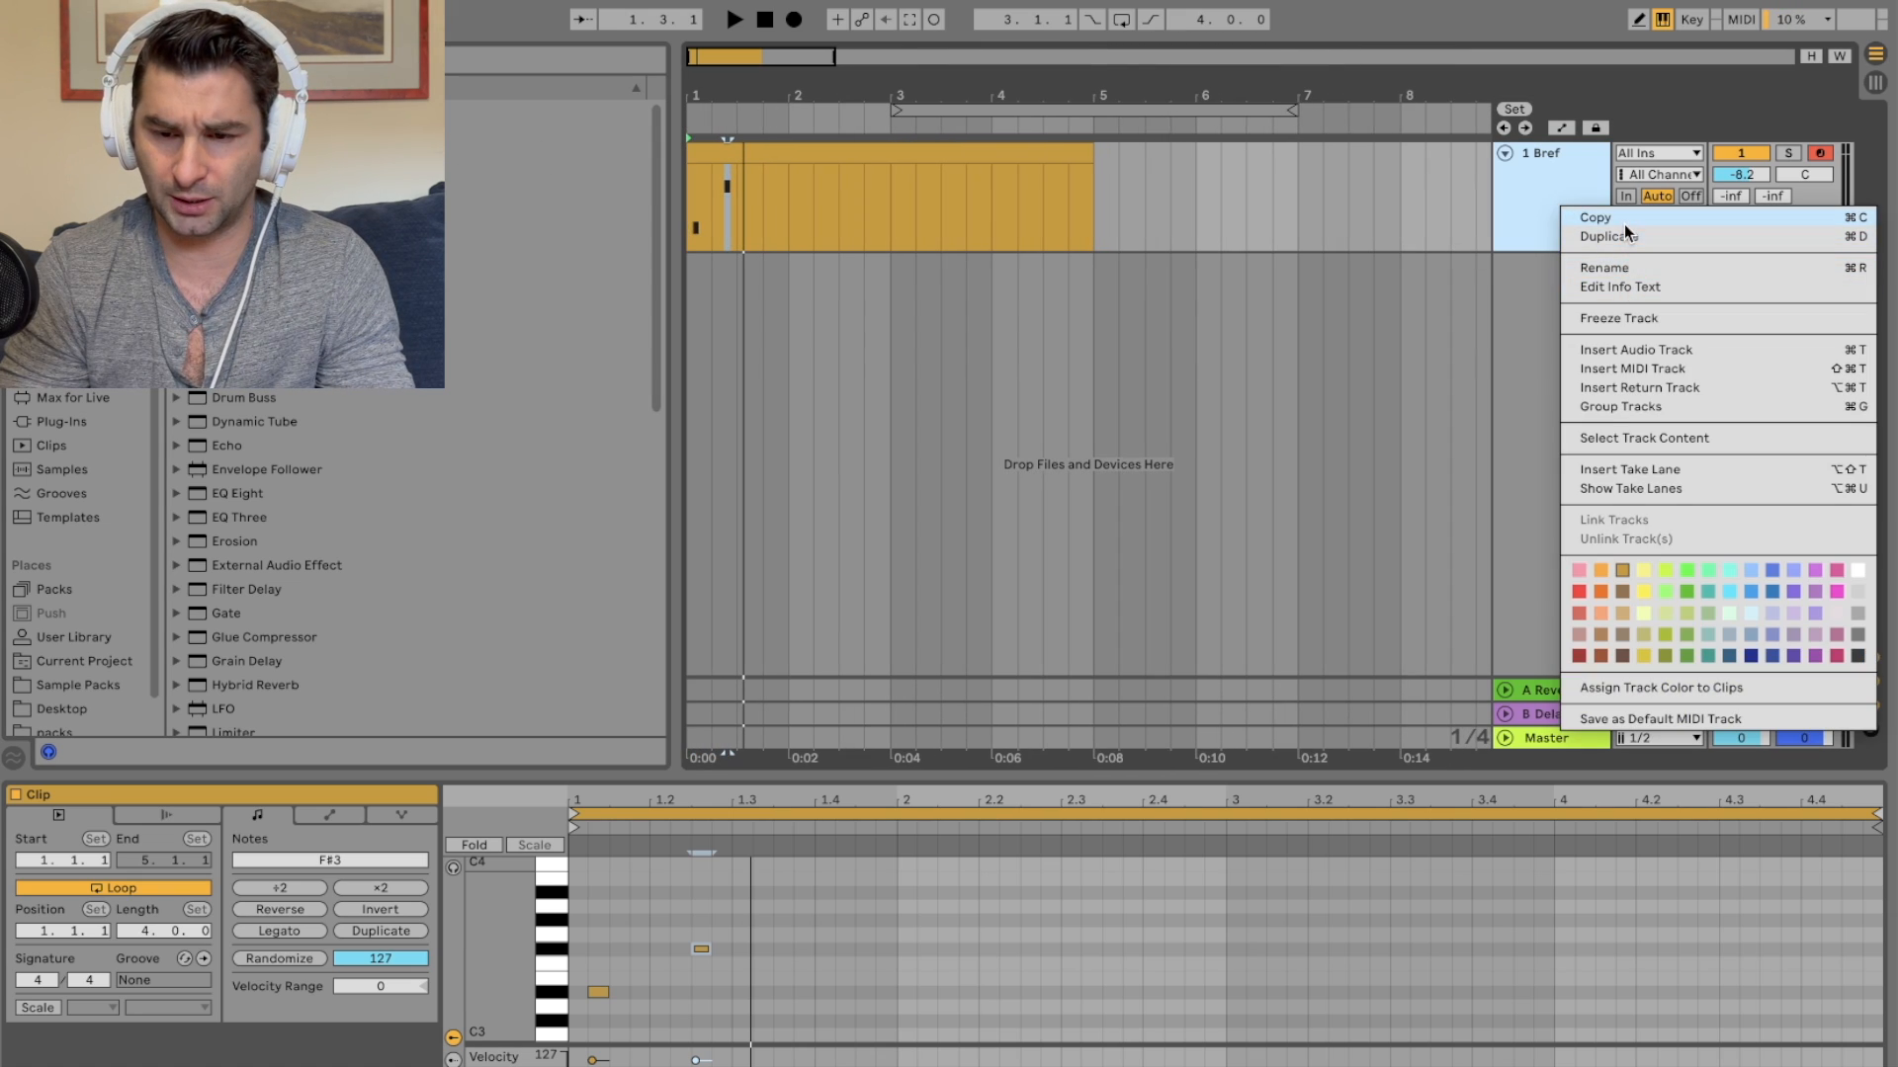
pyautogui.click(1624, 235)
pyautogui.click(1754, 267)
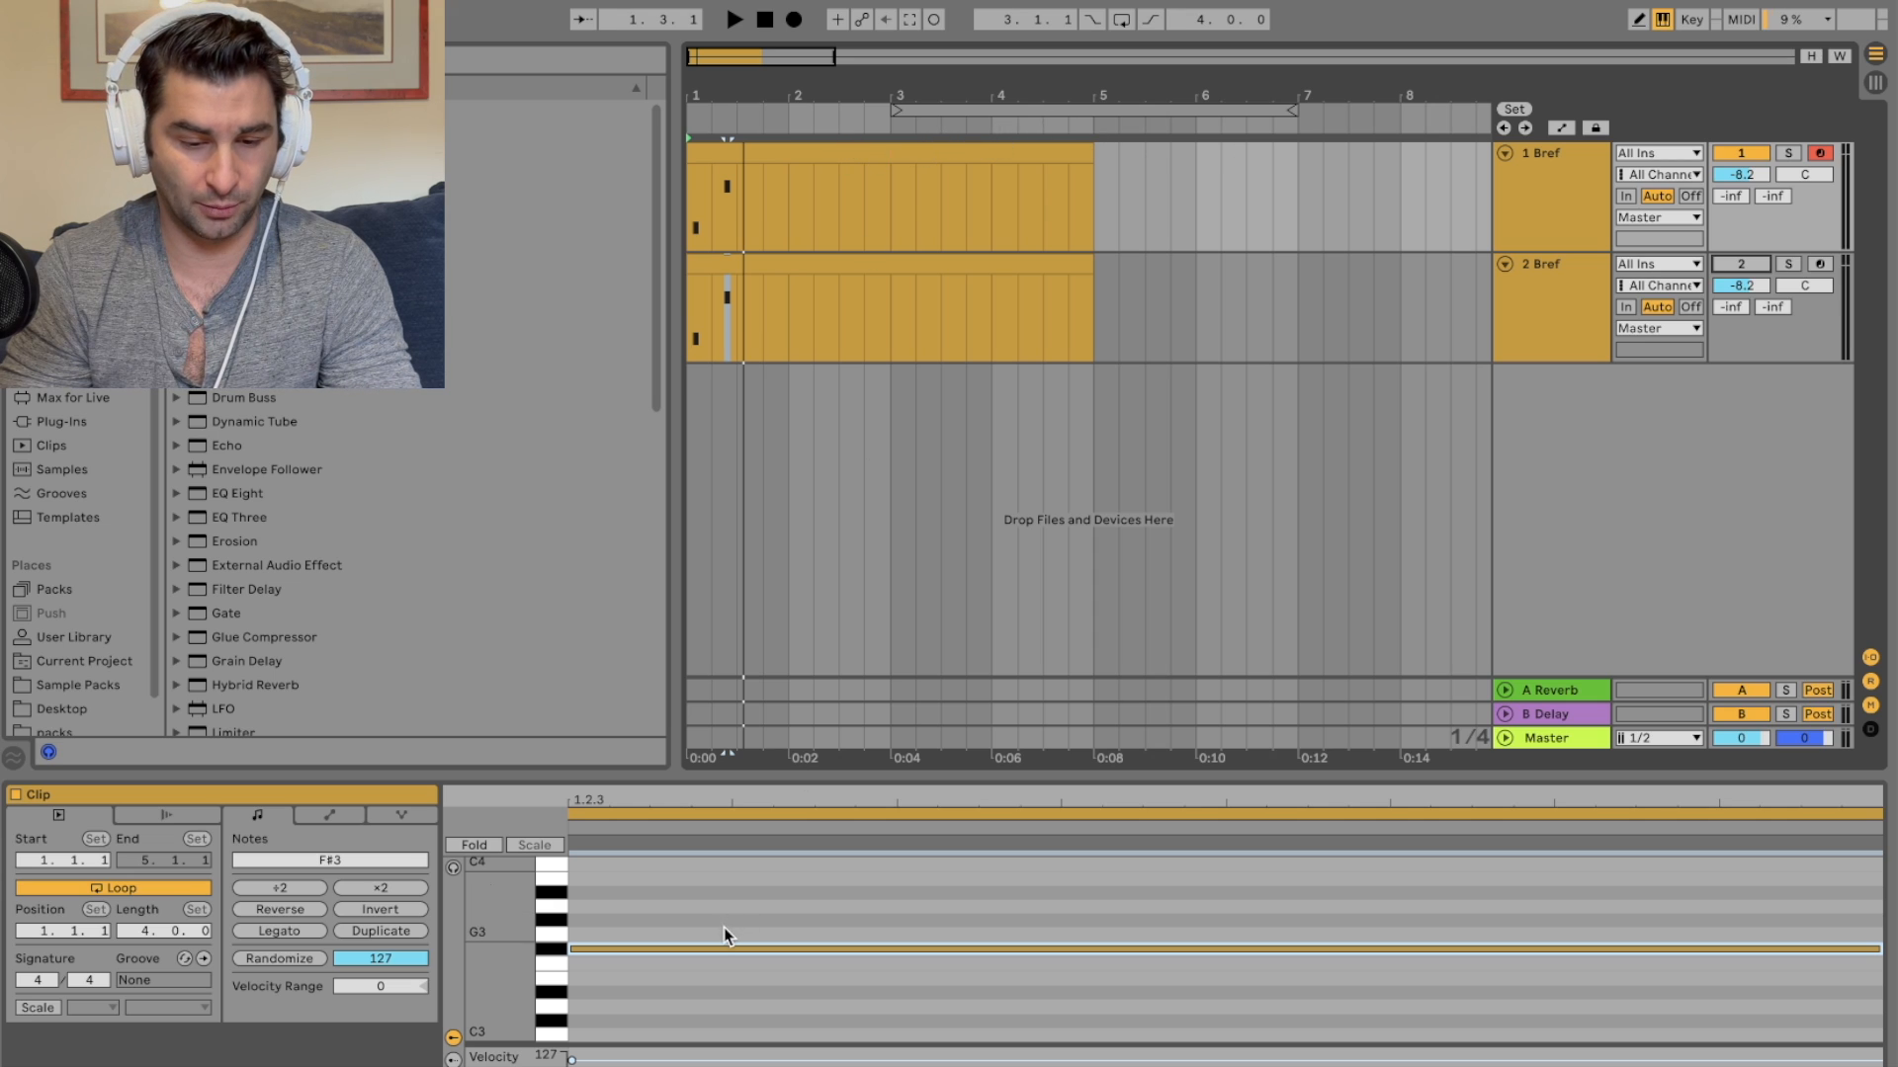
# Step: Delete the second note from the duplicated track's MIDI clip
pyautogui.moveTo(786, 802); pyautogui.dragTo(768, 813)
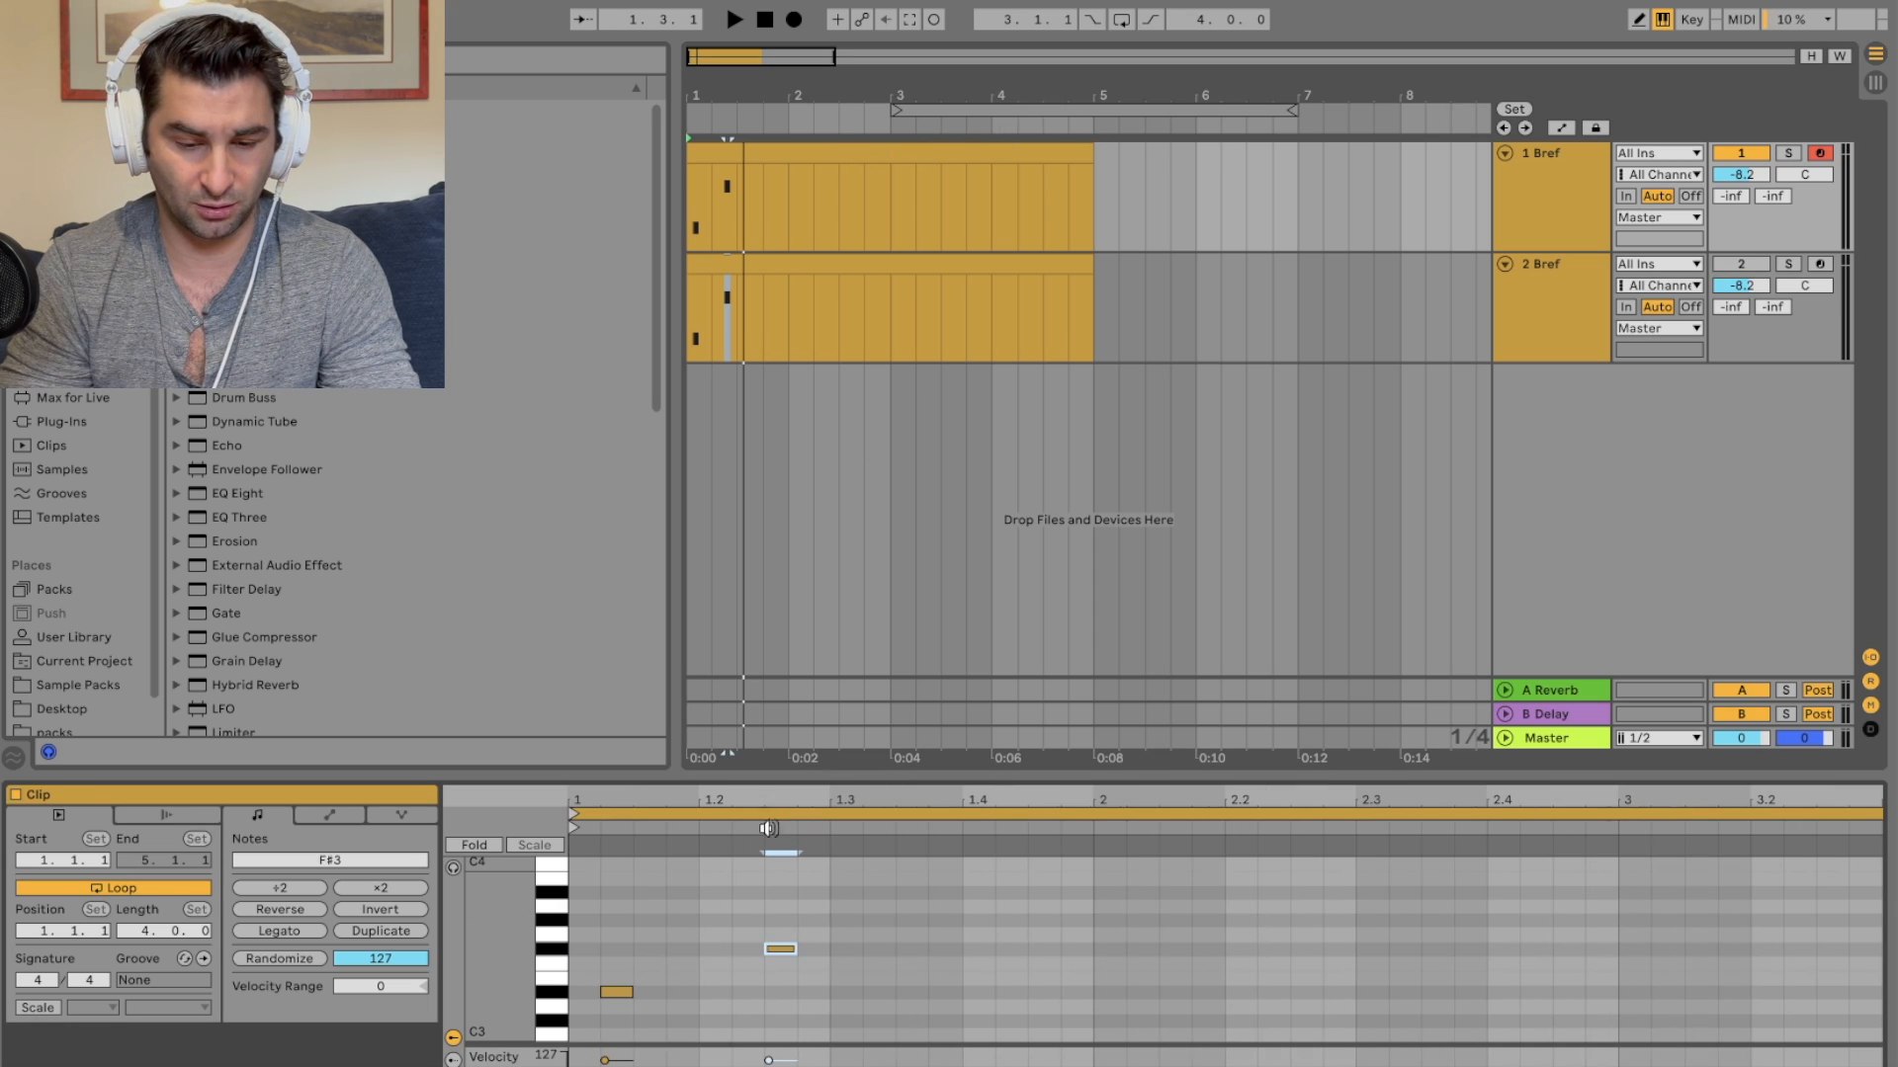
pyautogui.moveTo(774, 987); pyautogui.dragTo(774, 894)
pyautogui.press('Delete')
# Step: Start playback and deactivate the original Bref track to hear only the duplicate
pyautogui.press('space')
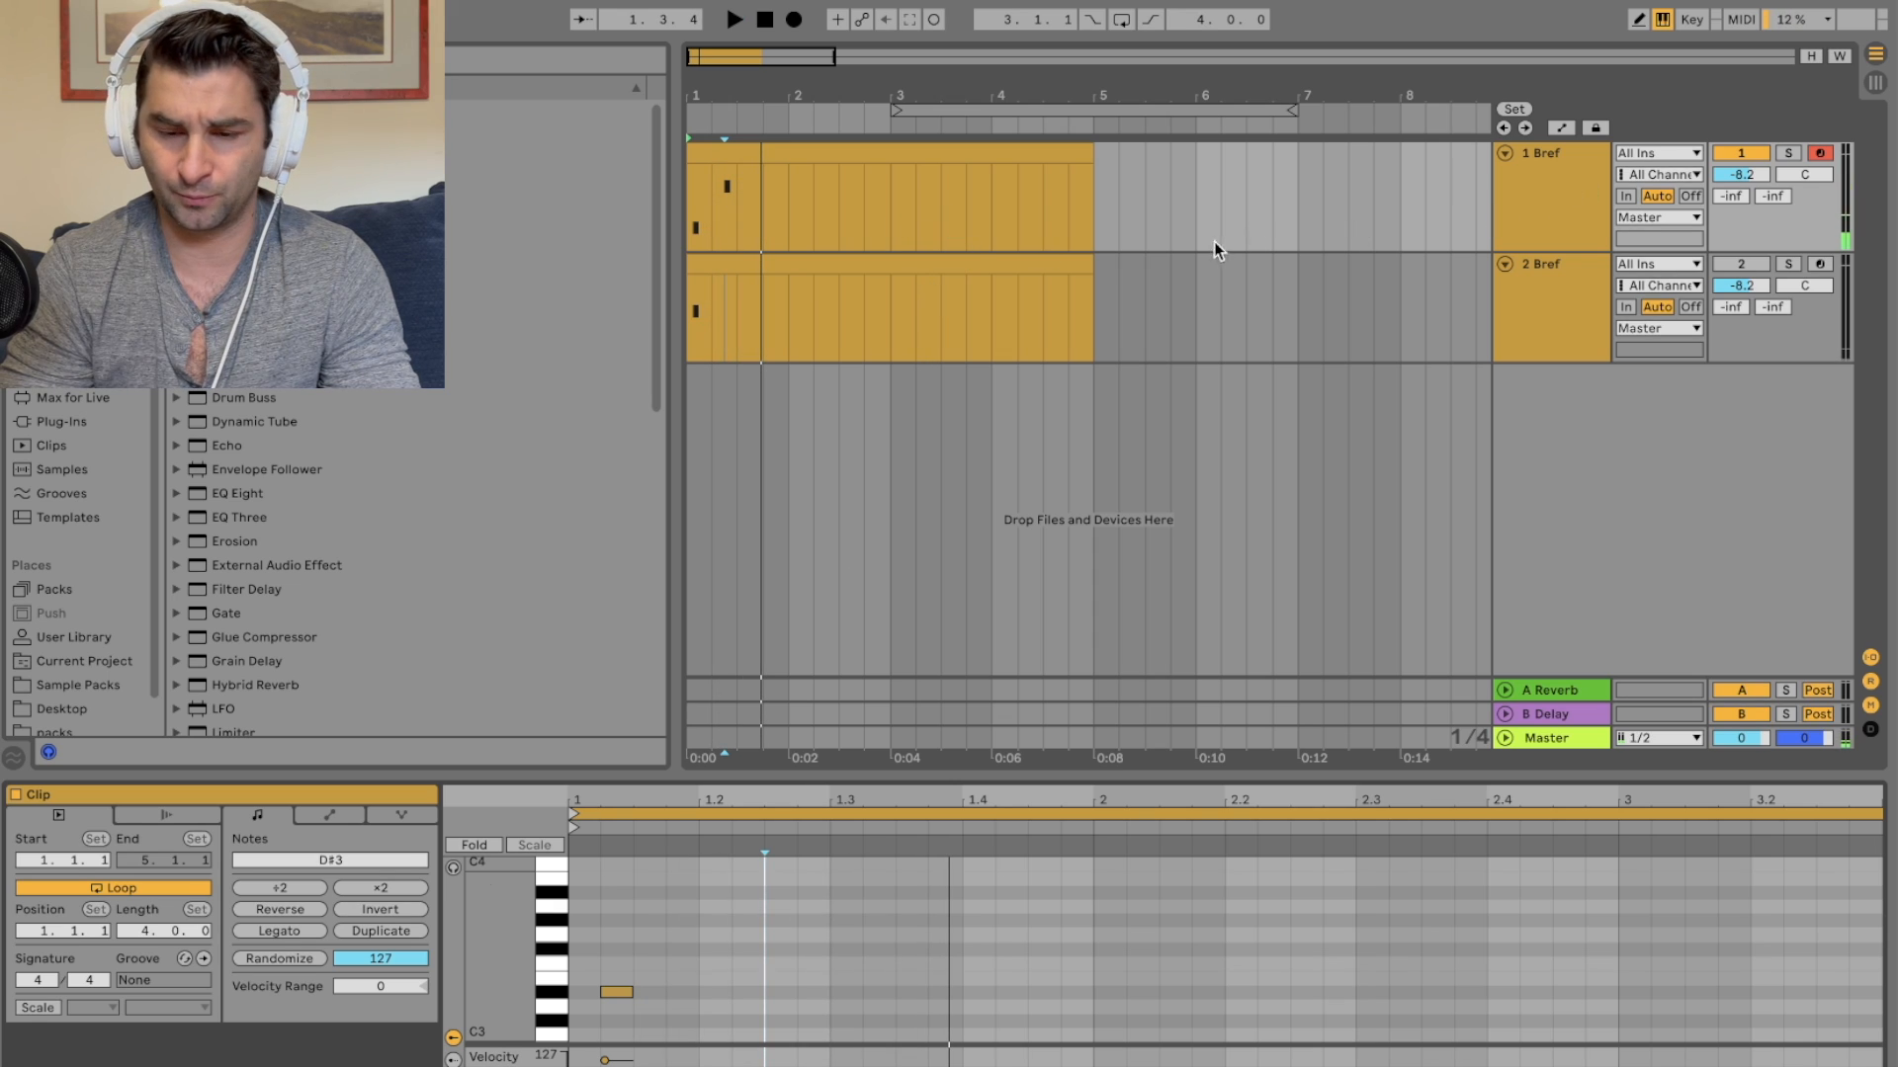
pyautogui.click(1731, 153)
pyautogui.click(1744, 267)
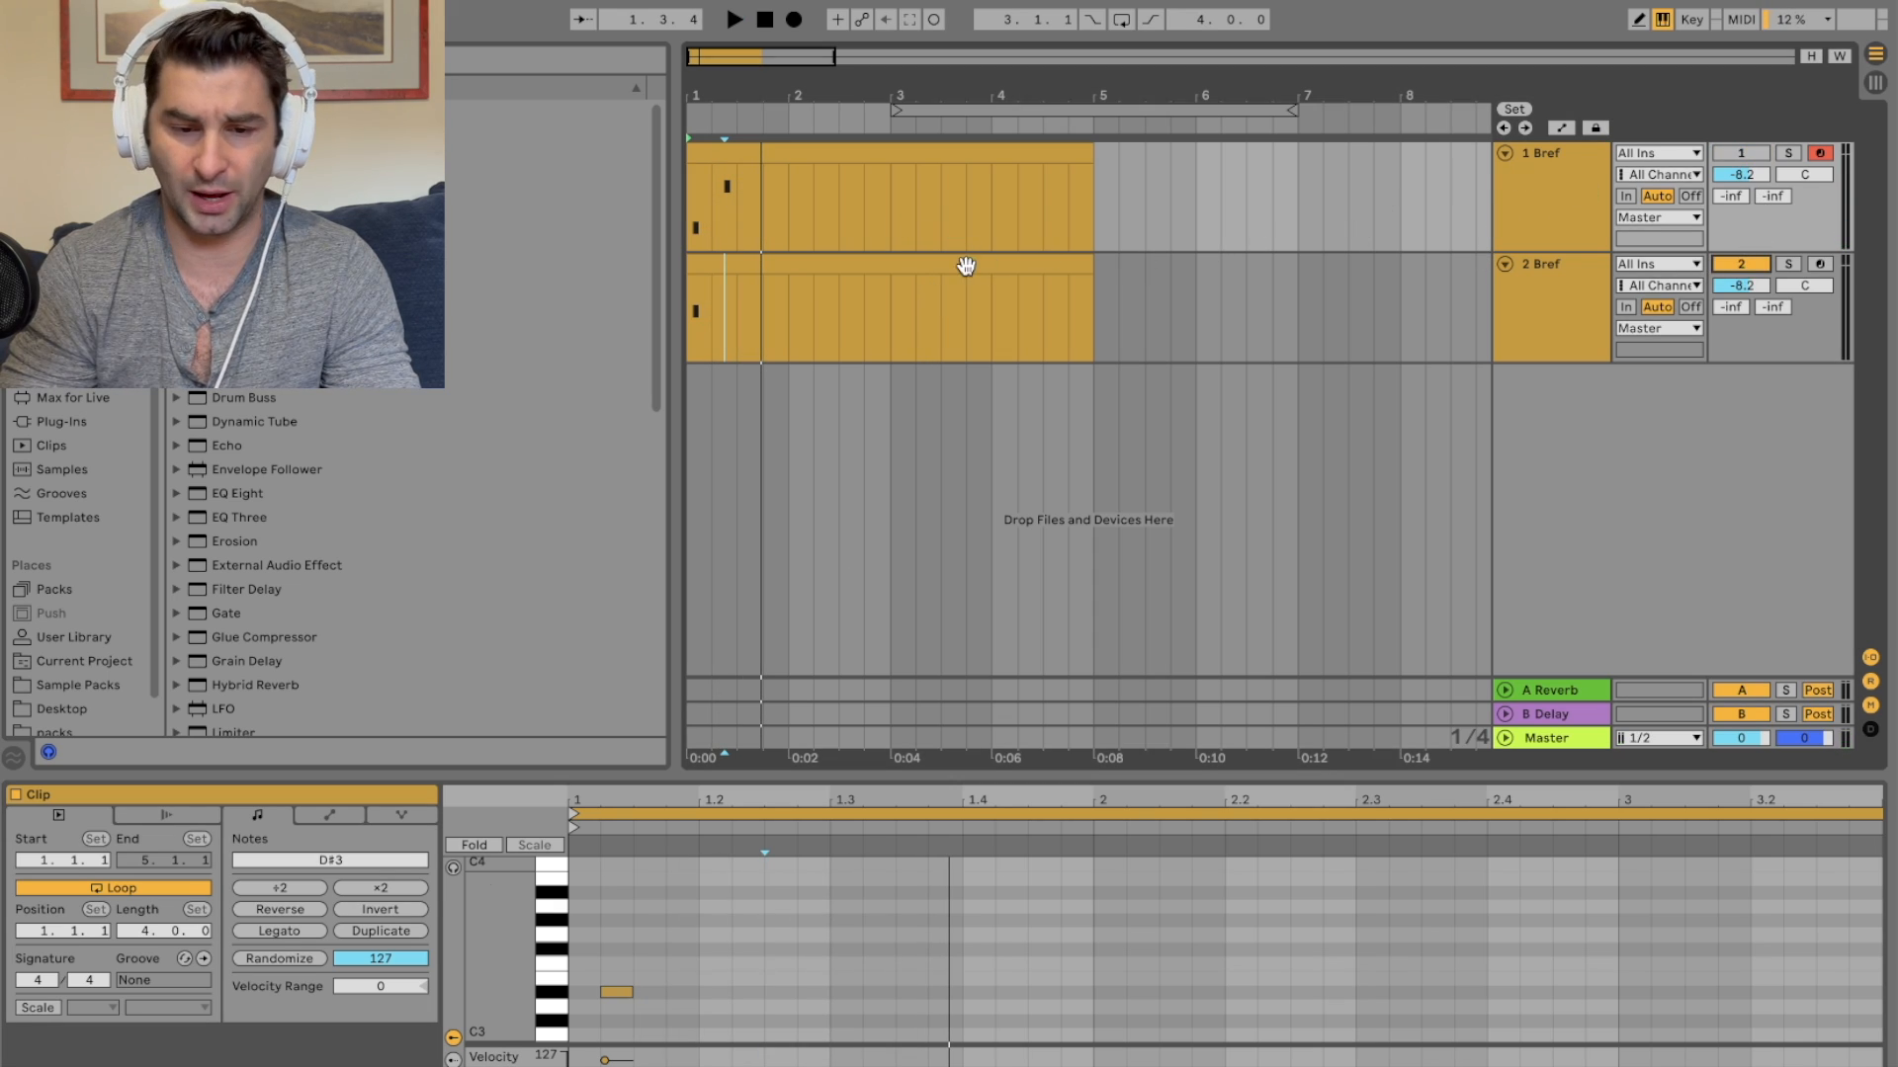
# Step: Freeze and then flatten the duplicated Bref track into audio
pyautogui.rightClick(843, 278)
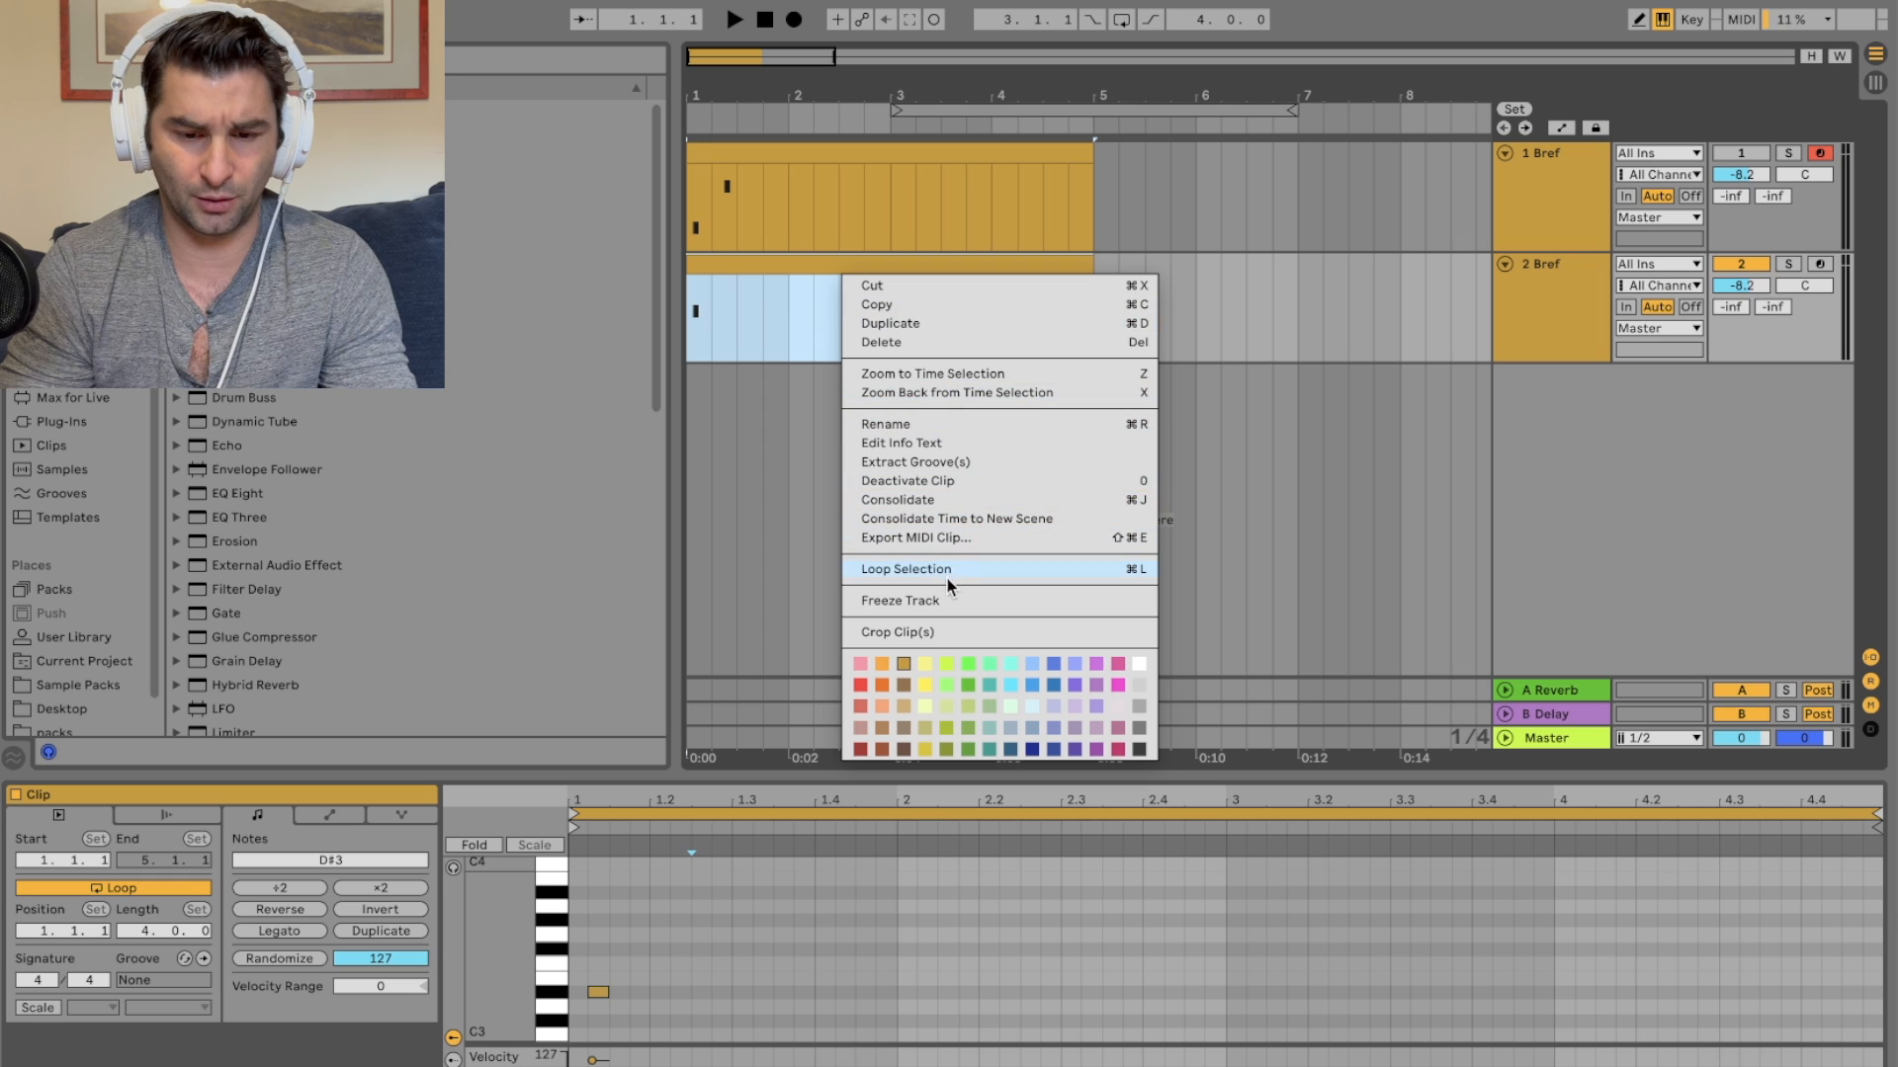
pyautogui.click(935, 599)
pyautogui.rightClick(886, 263)
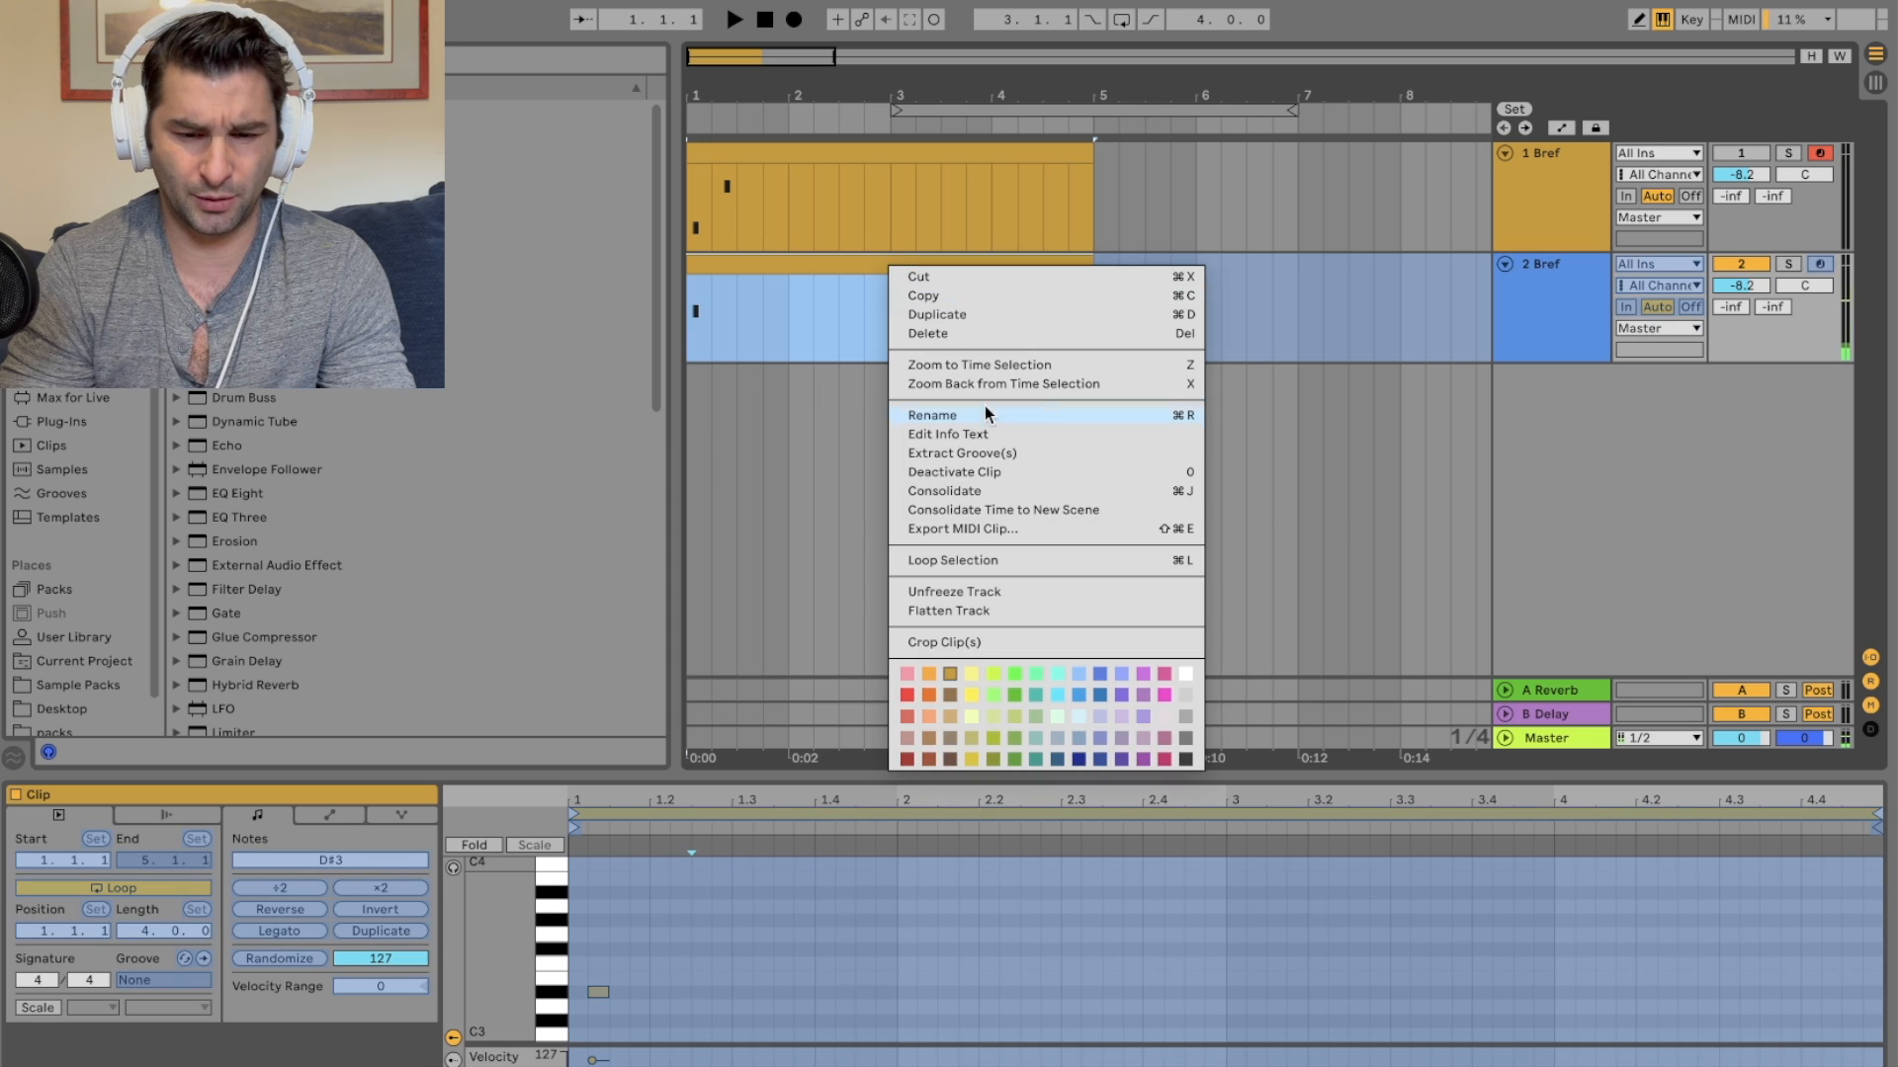
pyautogui.click(966, 610)
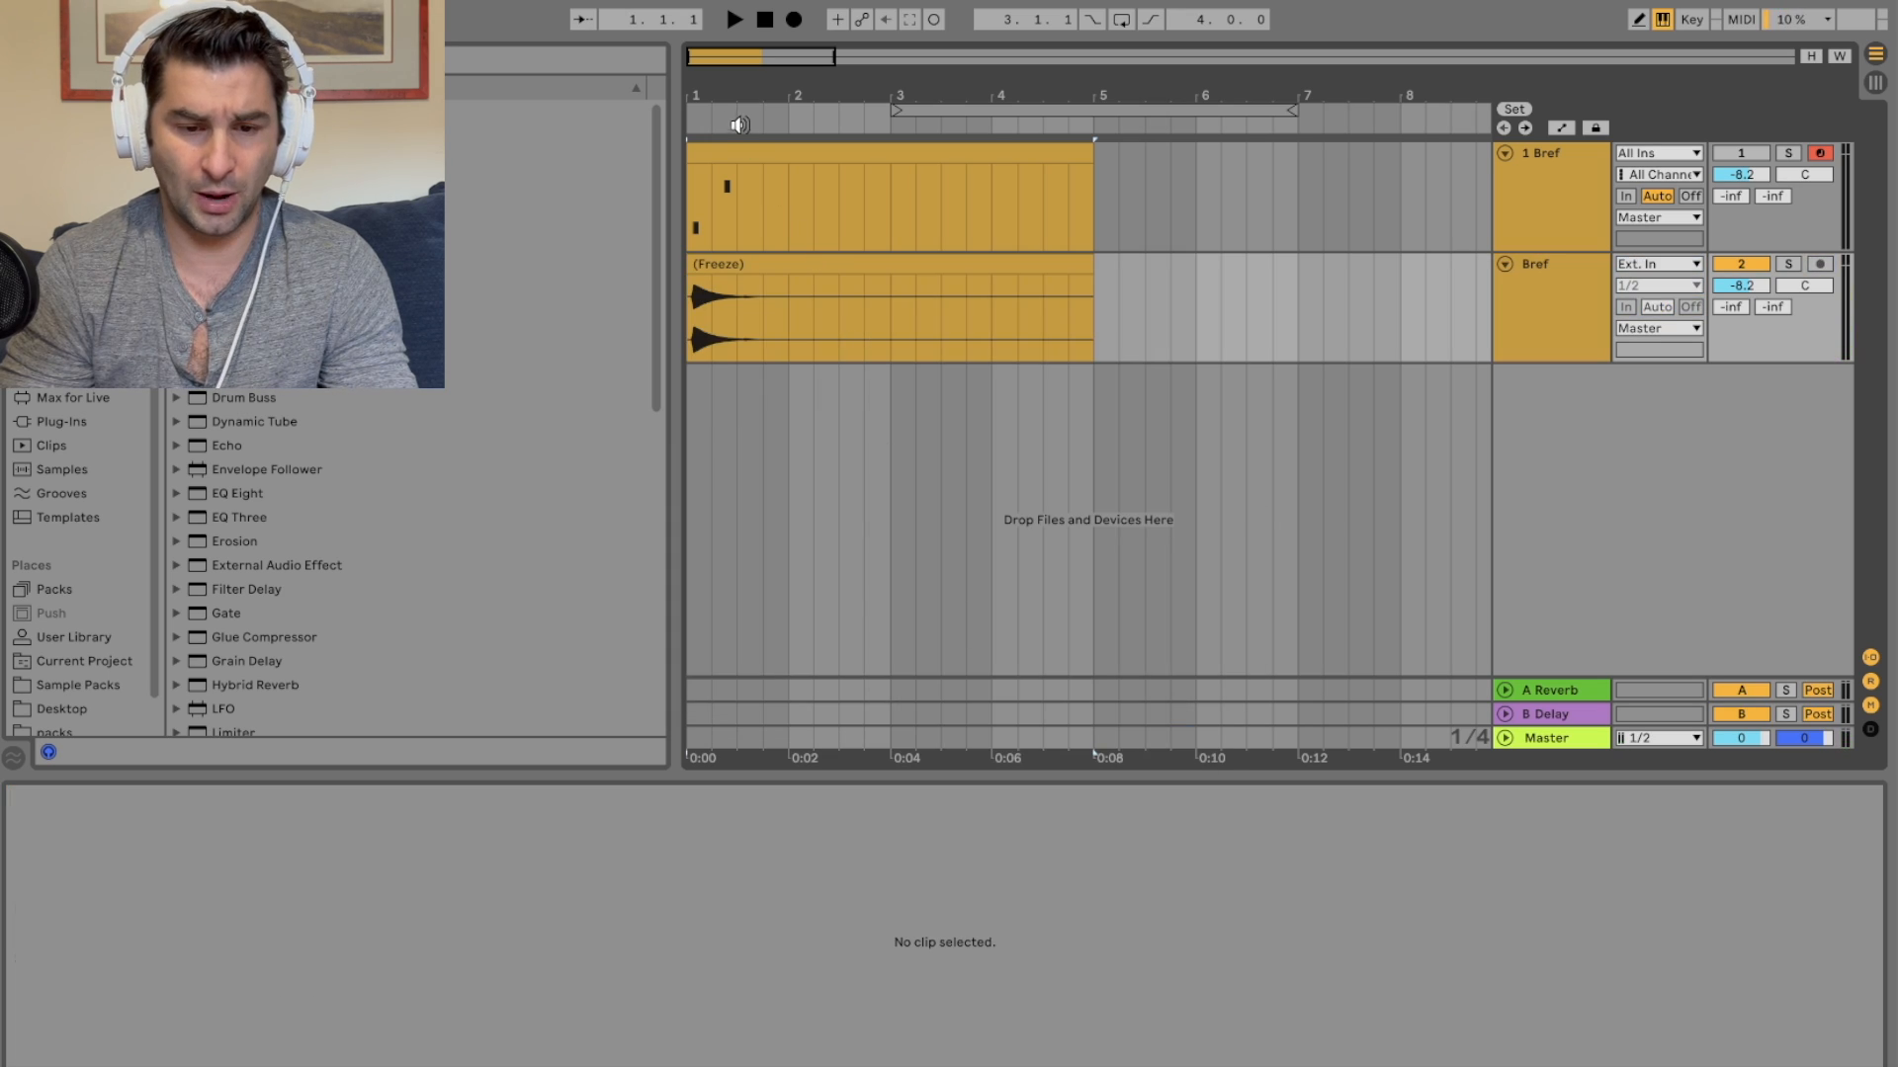
# Step: Insert a new MIDI track and load the flattened Bref audio clip into a Simpler on it
pyautogui.moveTo(740, 128); pyautogui.dragTo(716, 267)
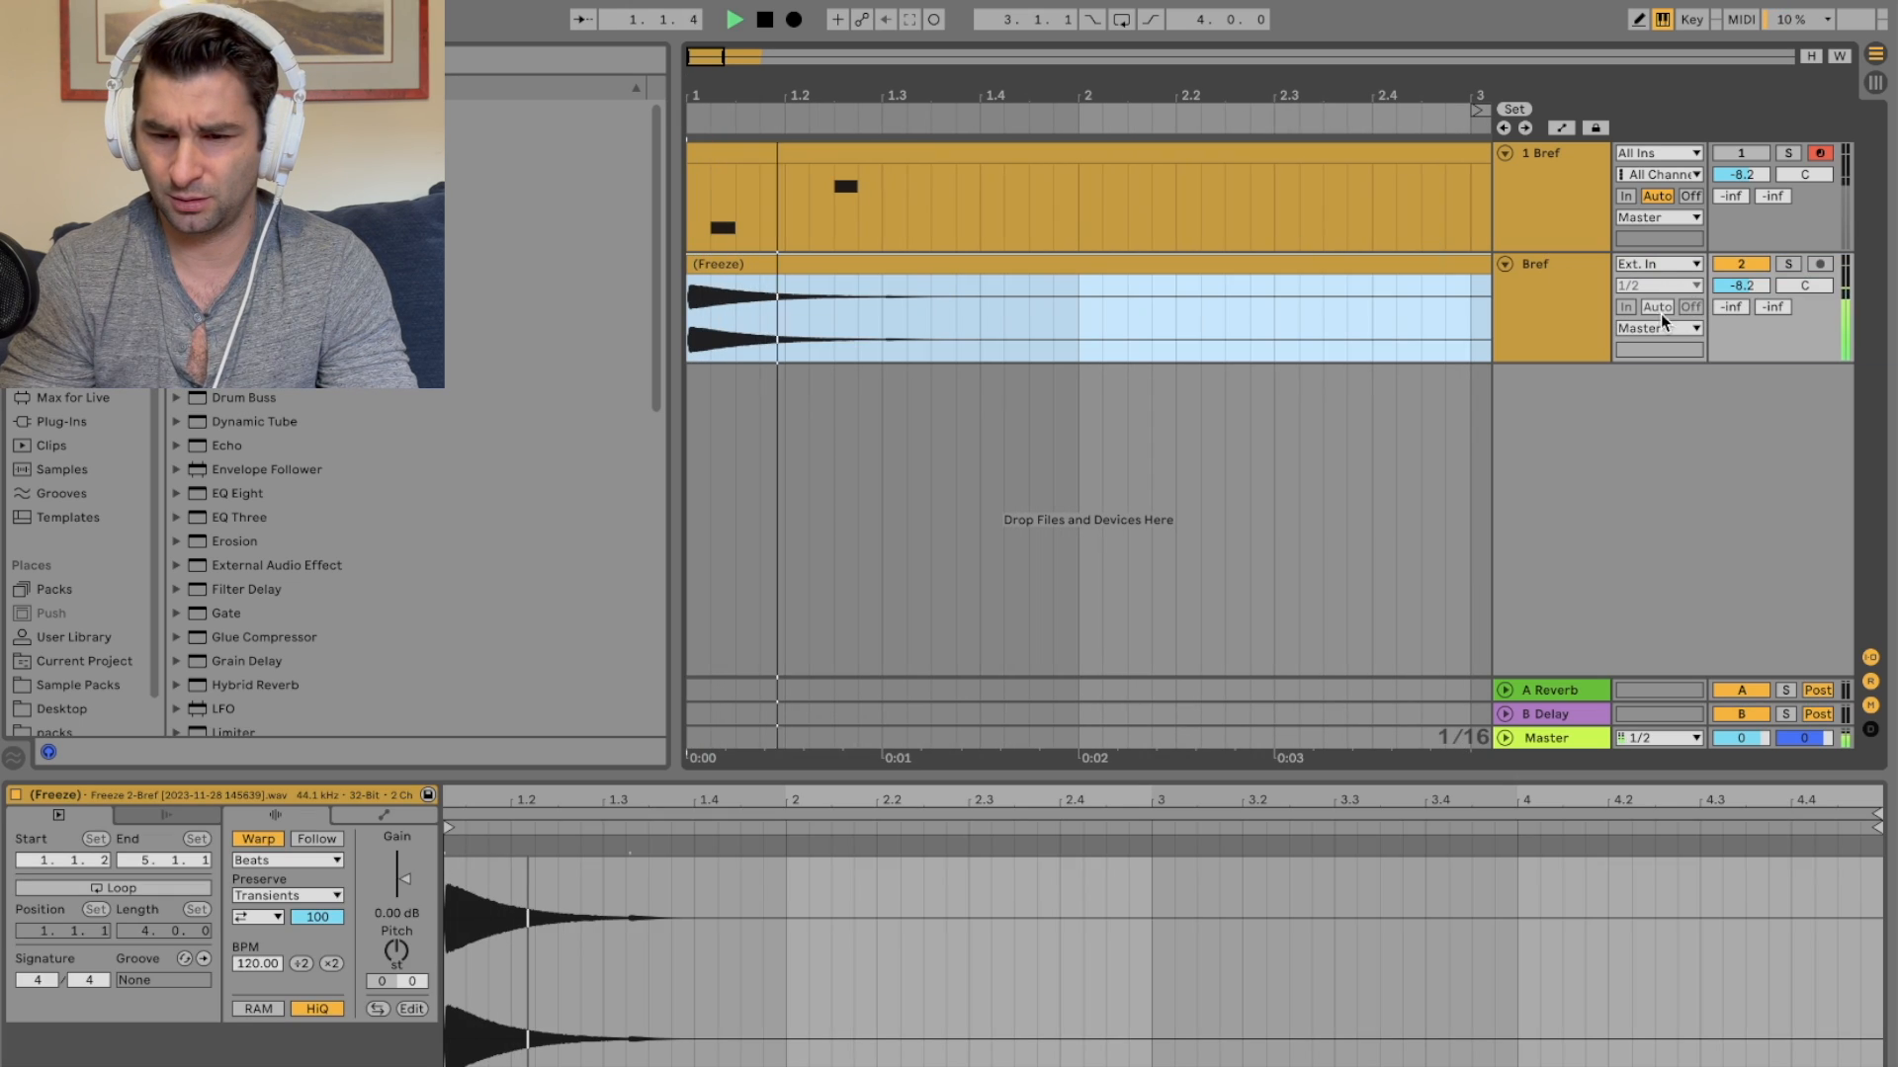
pyautogui.rightClick(1567, 307)
pyautogui.click(1664, 511)
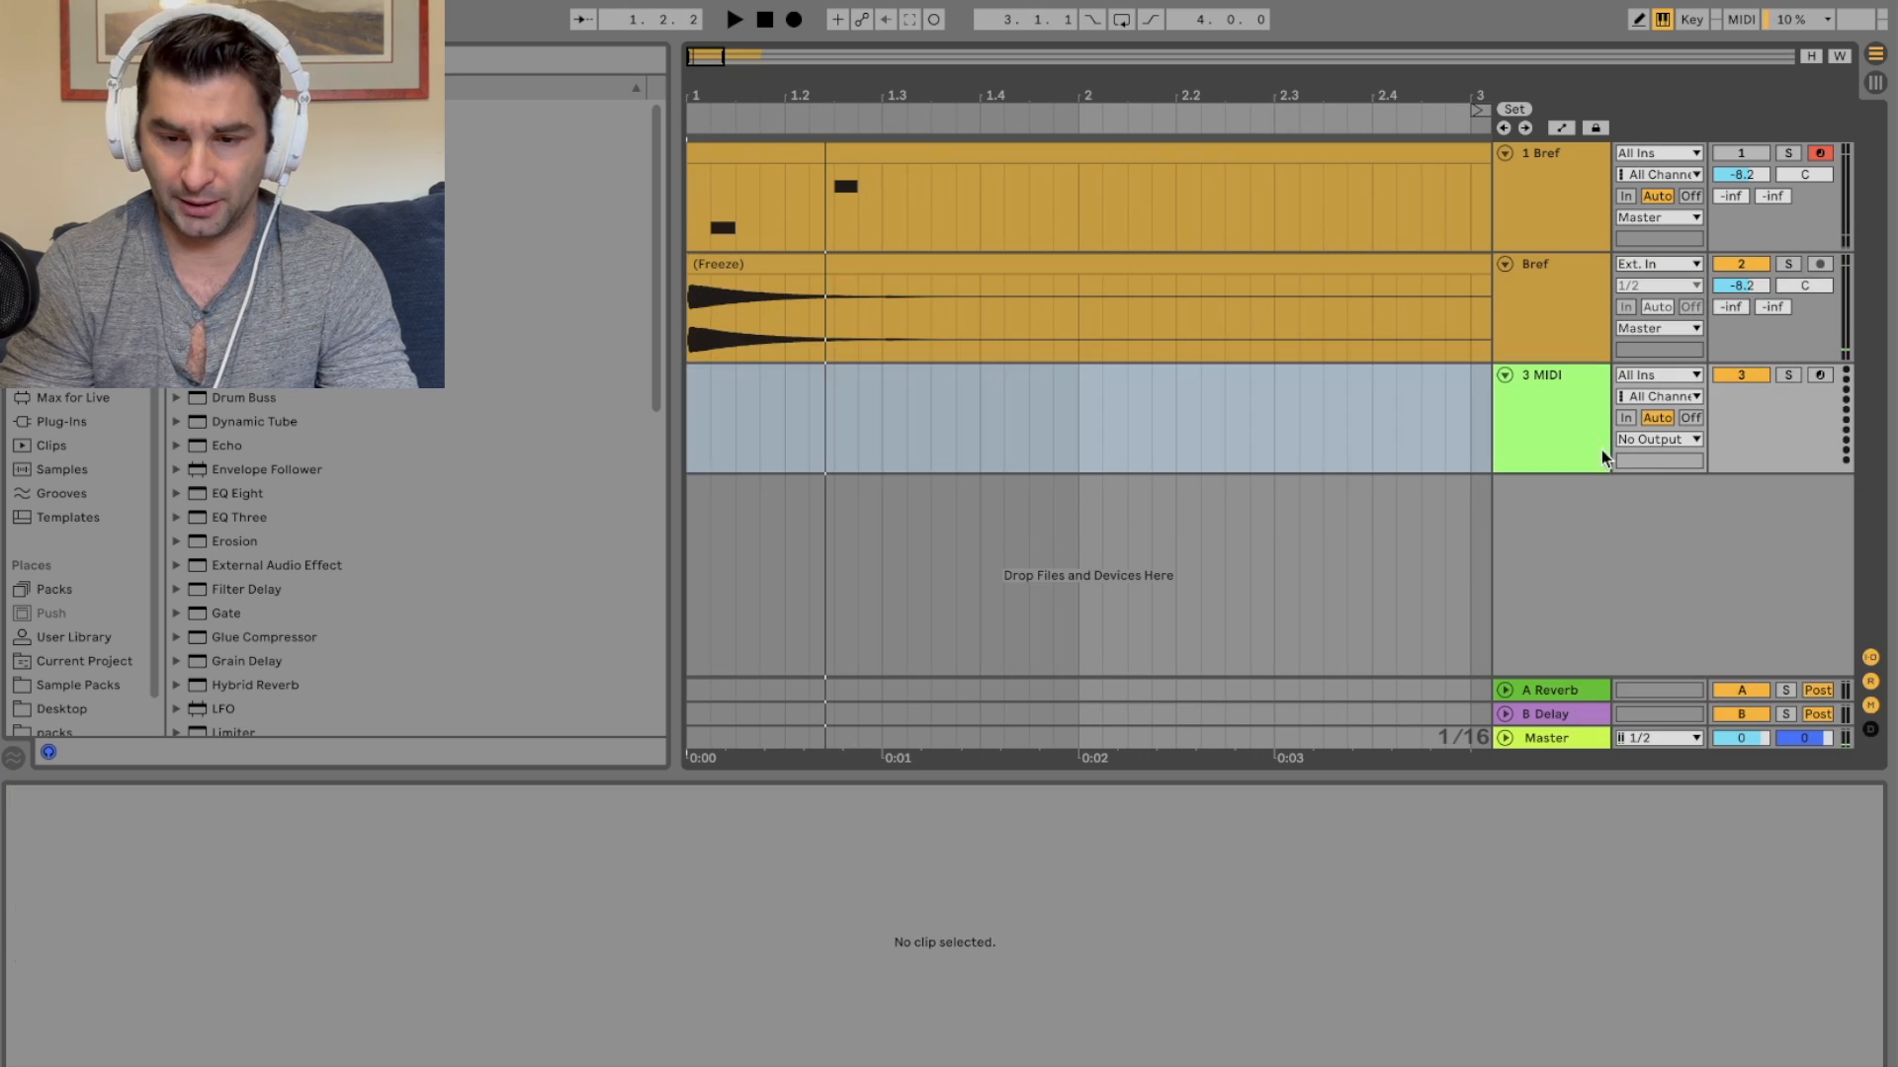
pyautogui.click(1093, 259)
pyautogui.click(1538, 412)
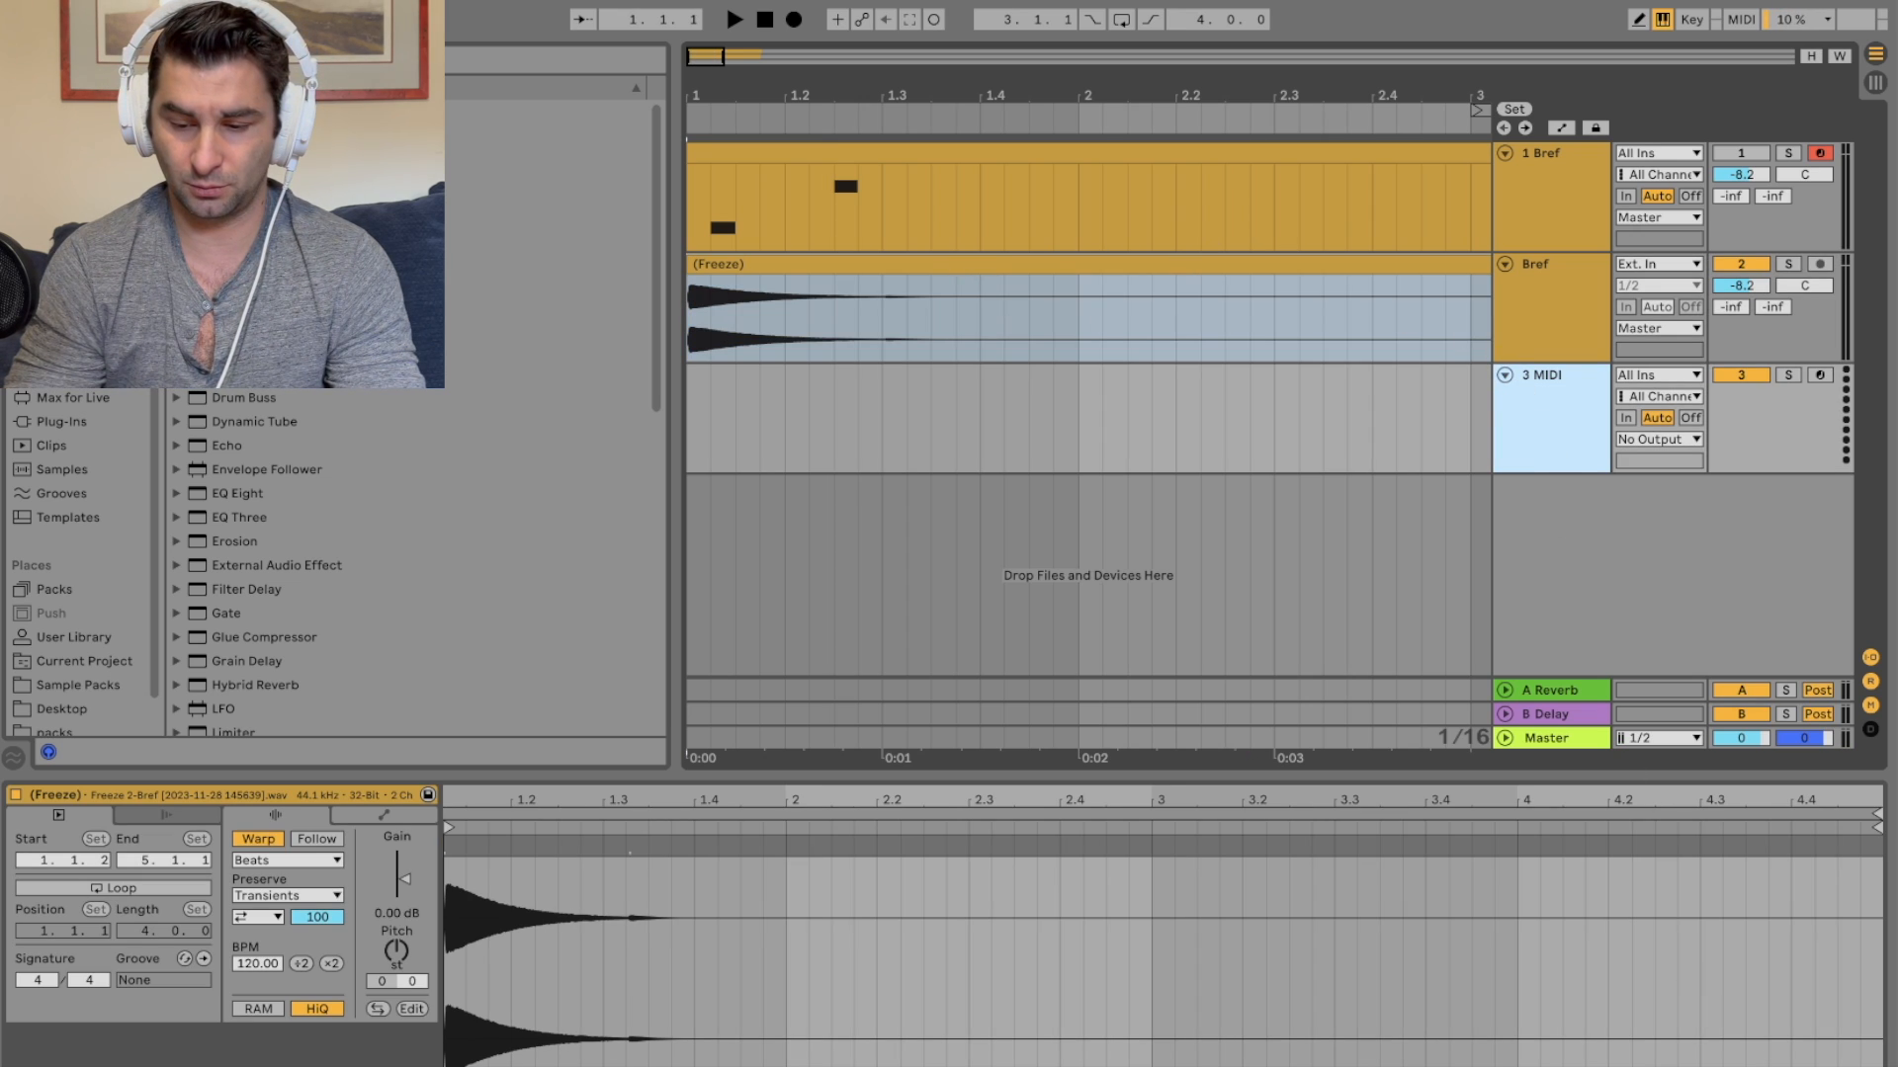
pyautogui.hotkey('shift', 'Tab')
pyautogui.click(1522, 434)
pyautogui.moveTo(797, 264); pyautogui.dragTo(1013, 942)
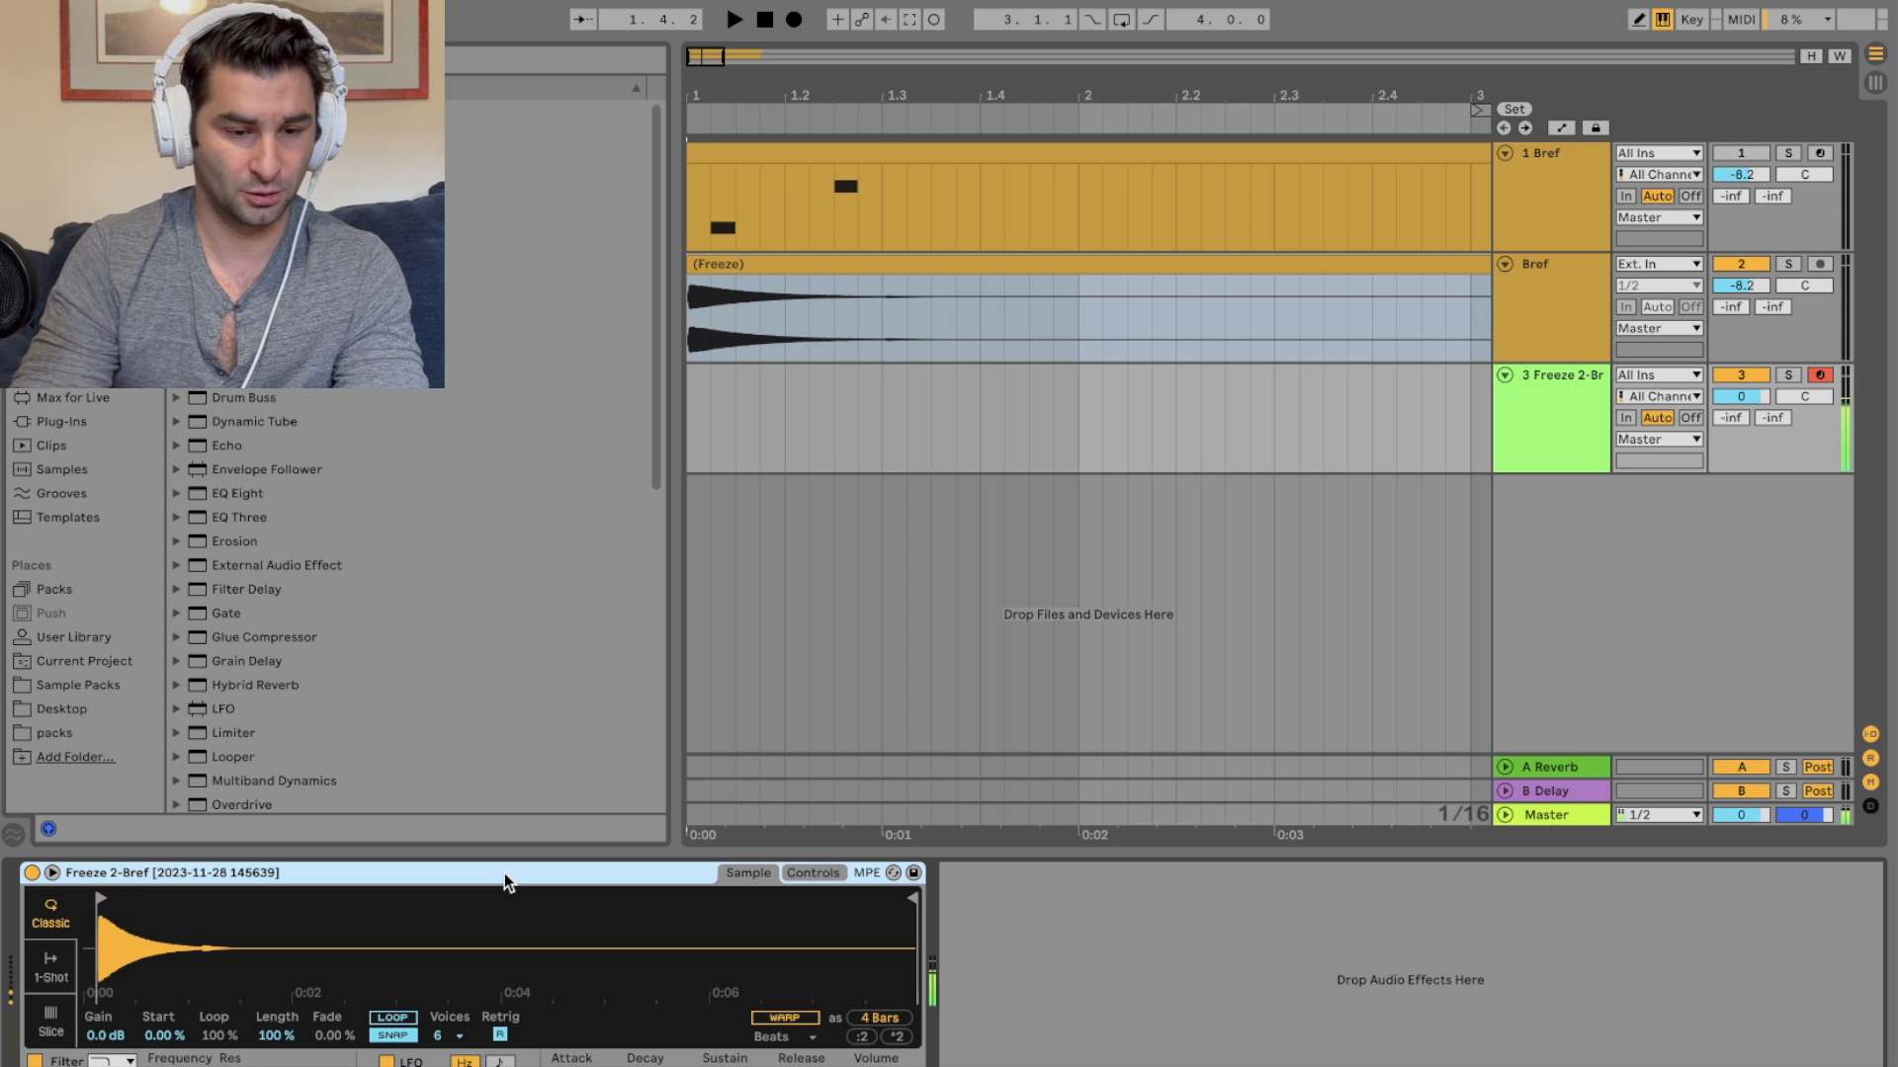
# Step: Add a Tuner and the Spectrum 'Accurate Fast' preset to the new track and expand the spectrum display
pyautogui.click(81, 350)
pyautogui.doubleClick(247, 729)
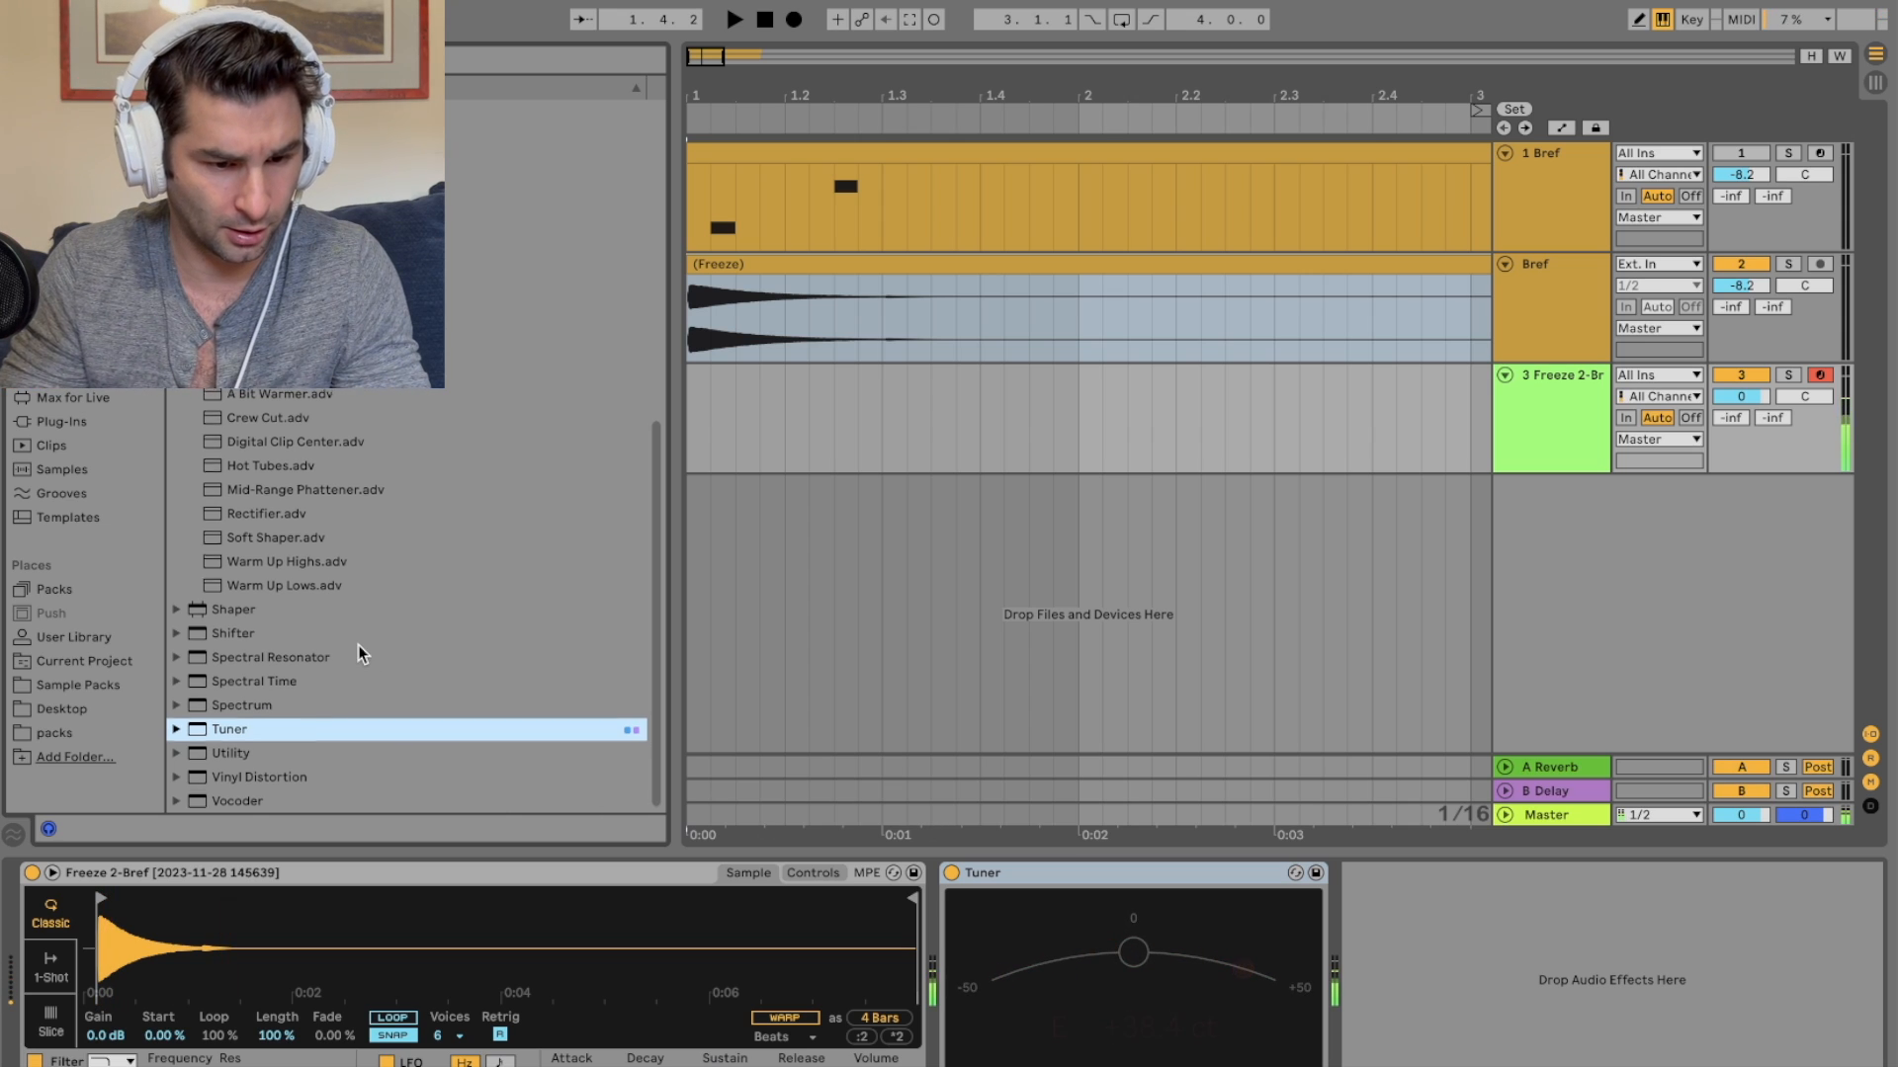
pyautogui.click(177, 702)
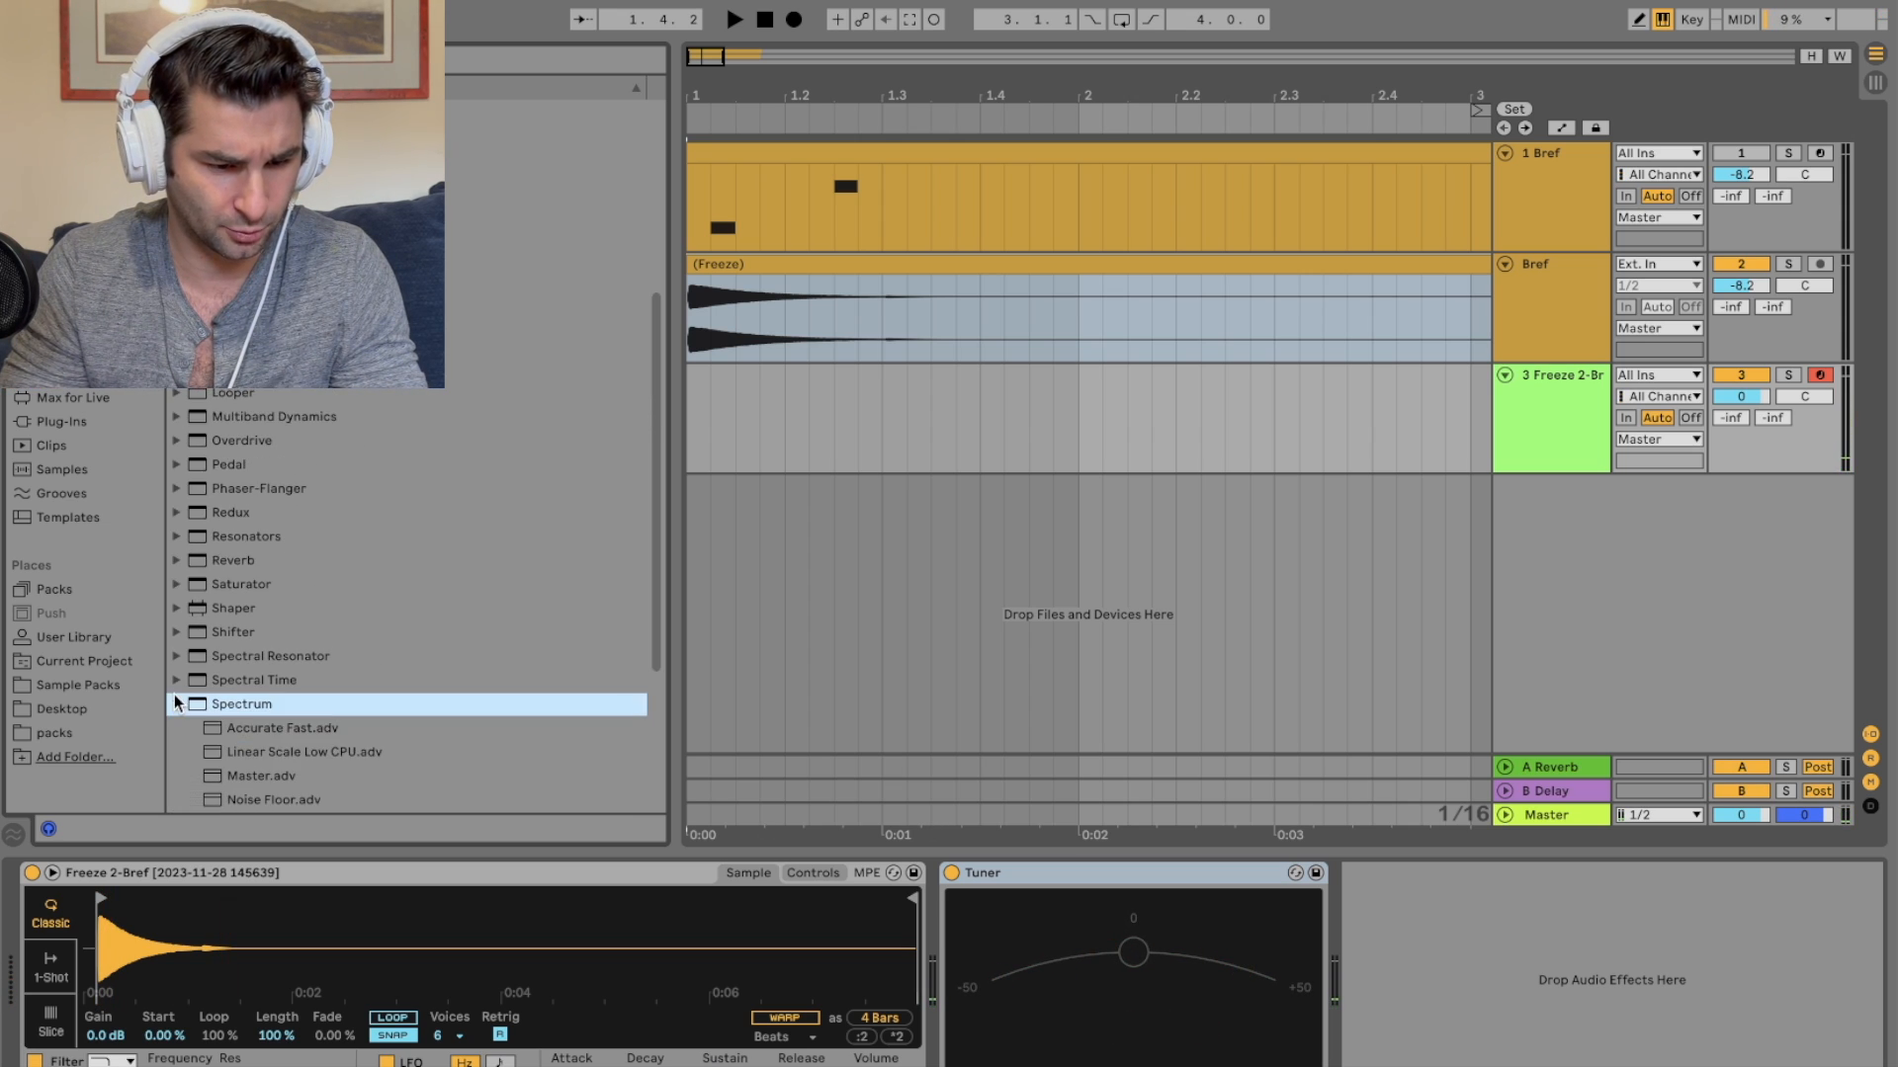
pyautogui.doubleClick(247, 726)
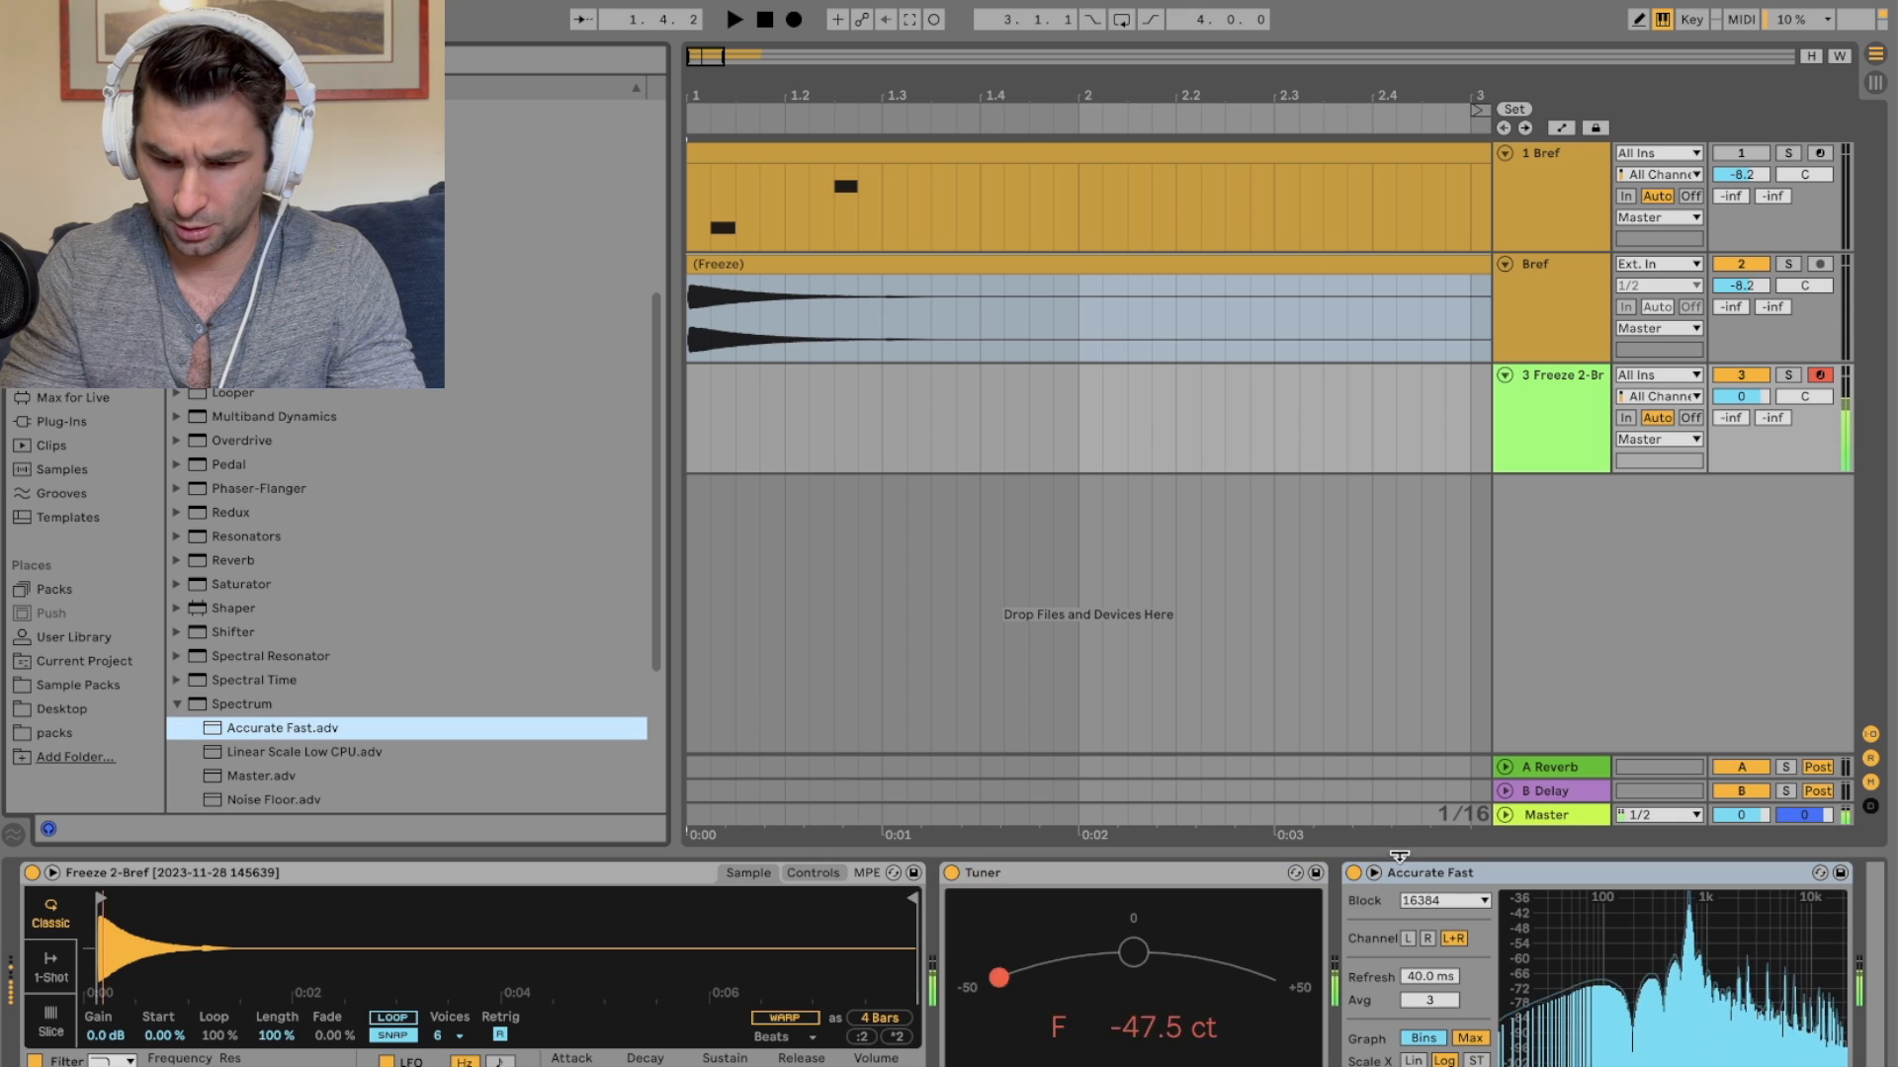
pyautogui.click(1373, 873)
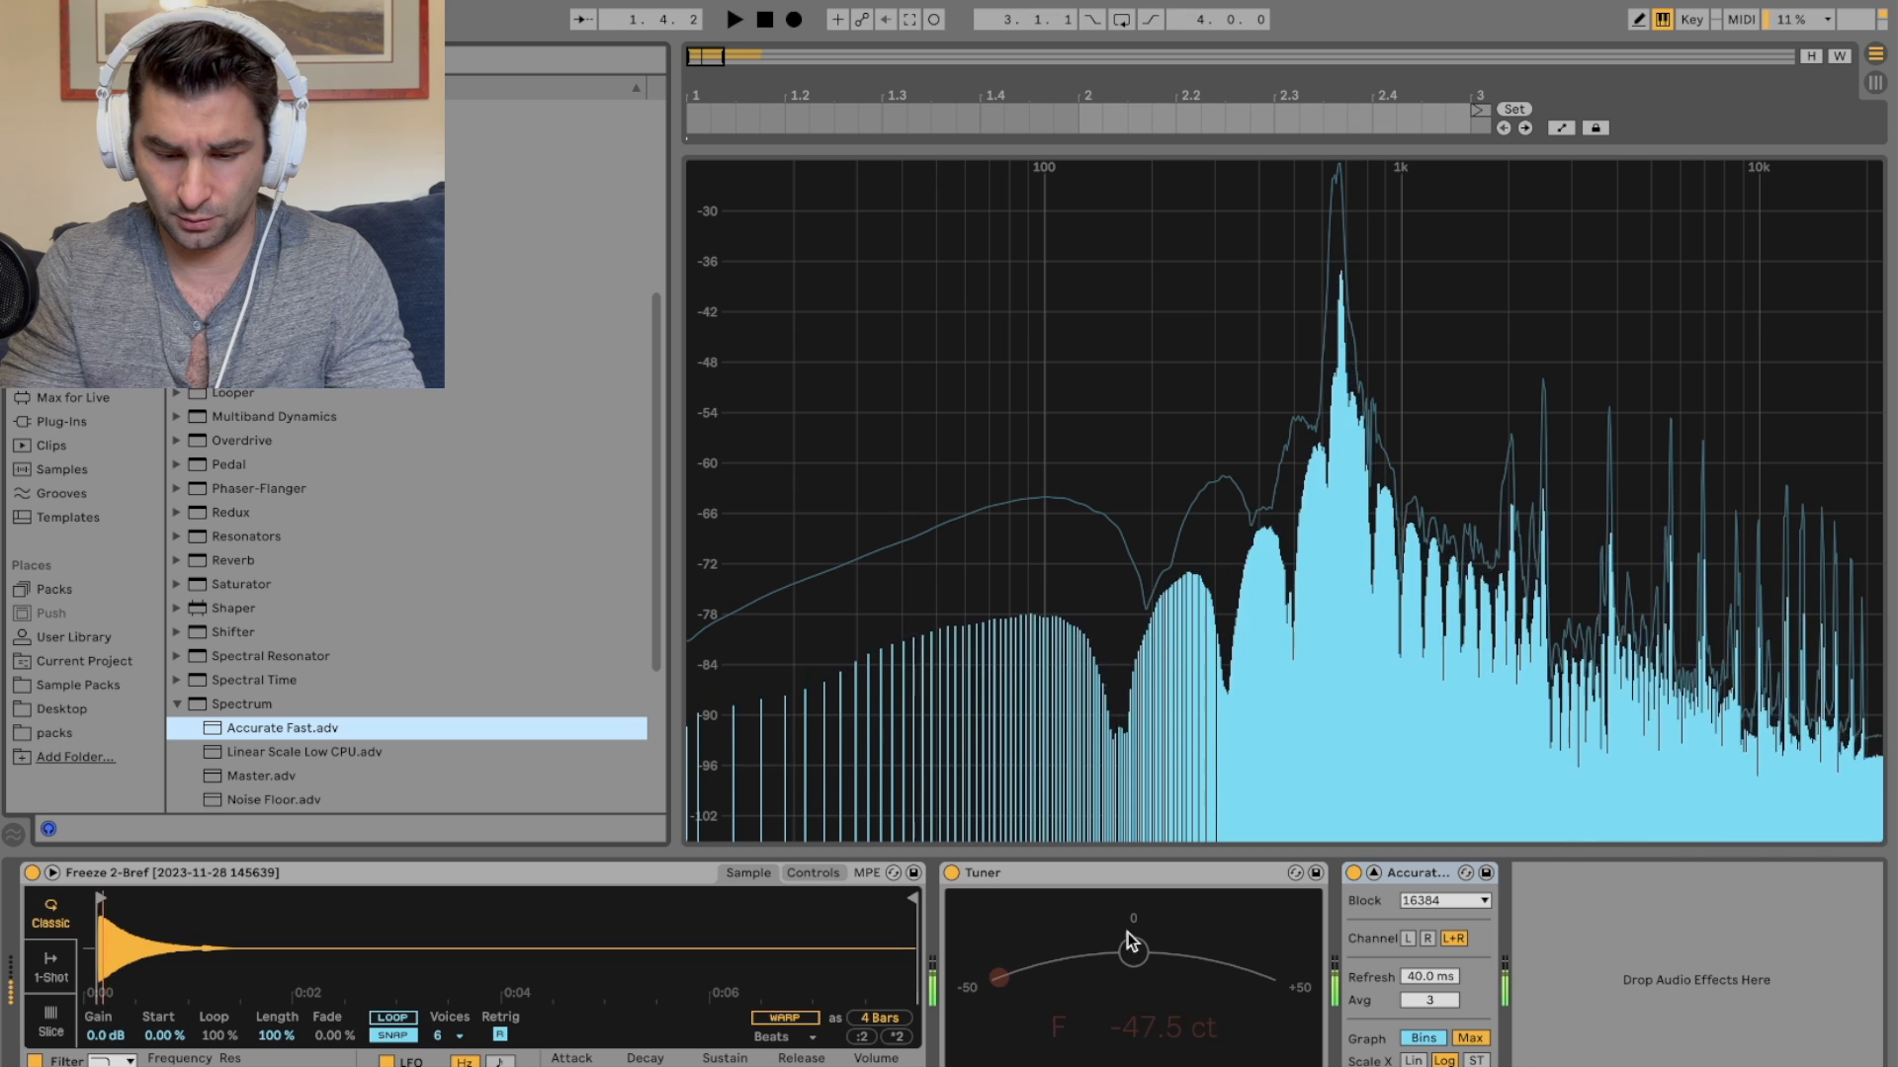
pyautogui.moveTo(1295, 265)
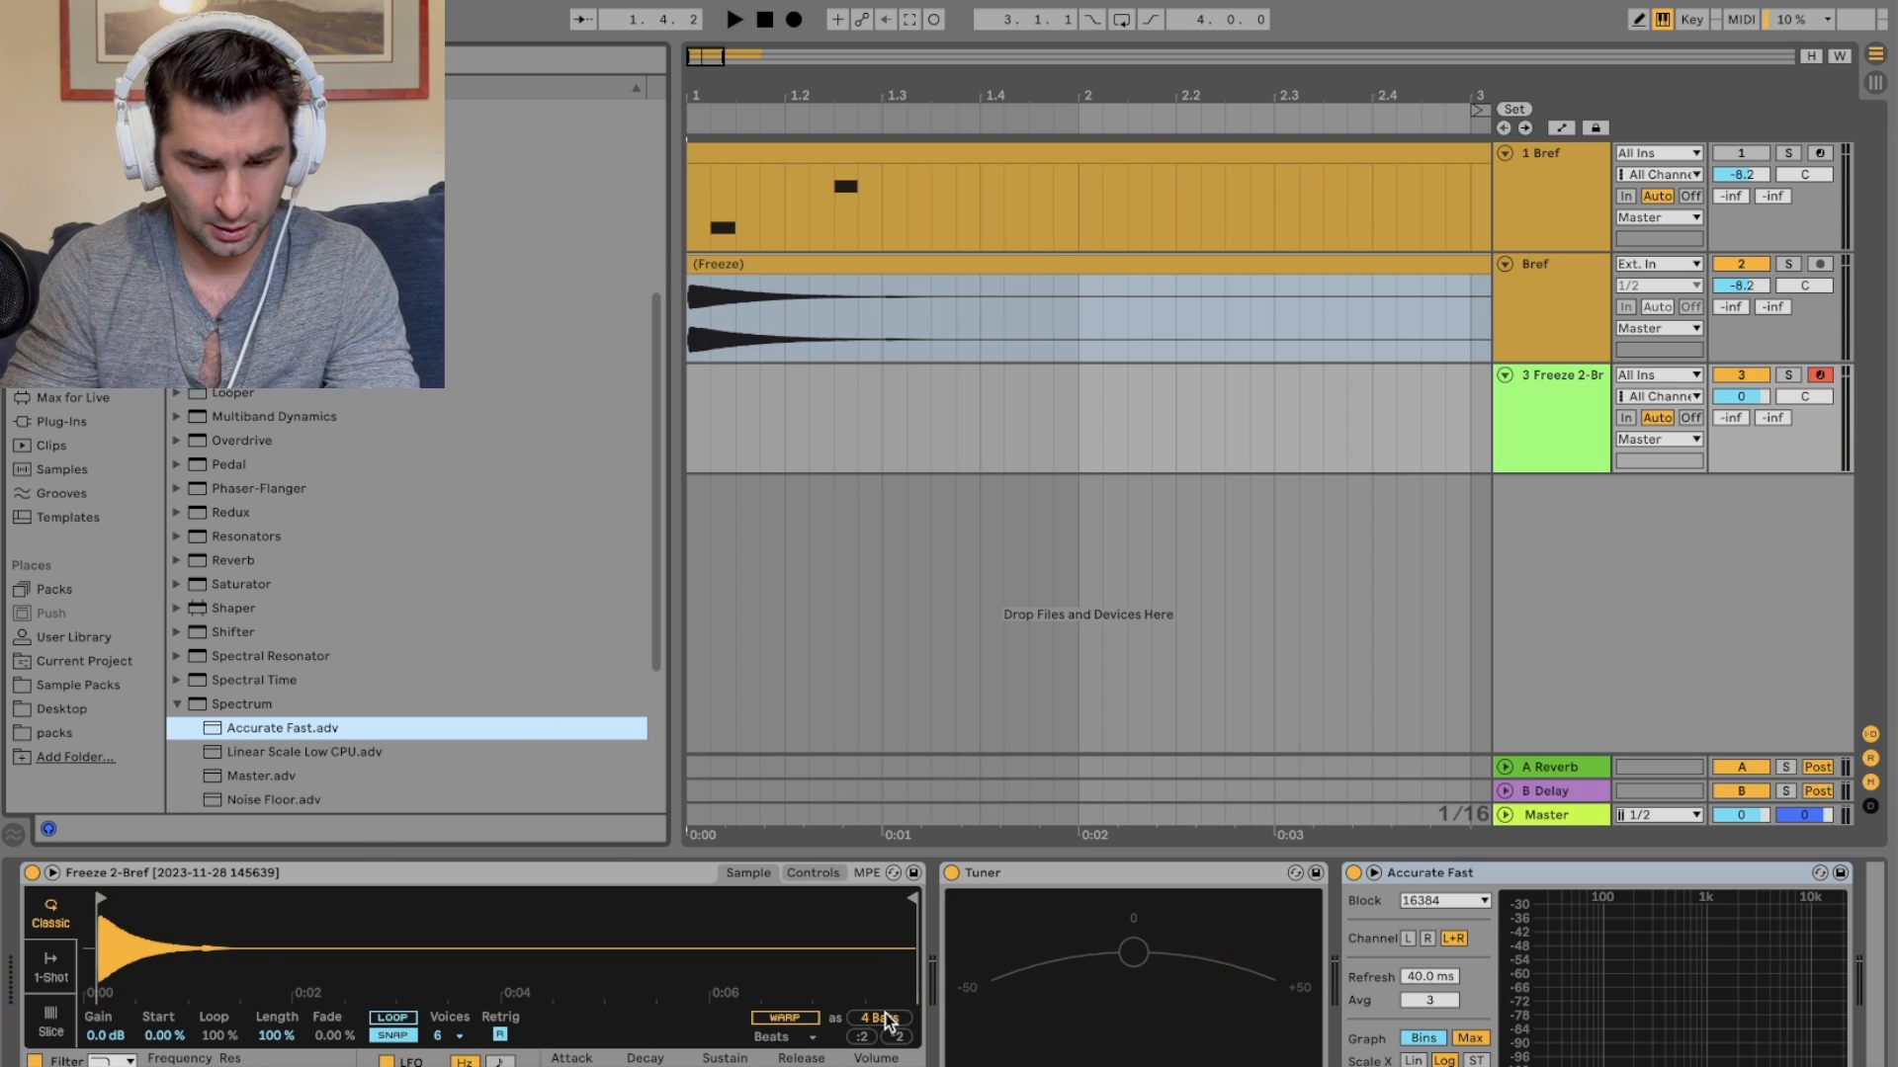
# Step: Switch the Simpler on the new track to 1-Shot mode
pyautogui.click(66, 970)
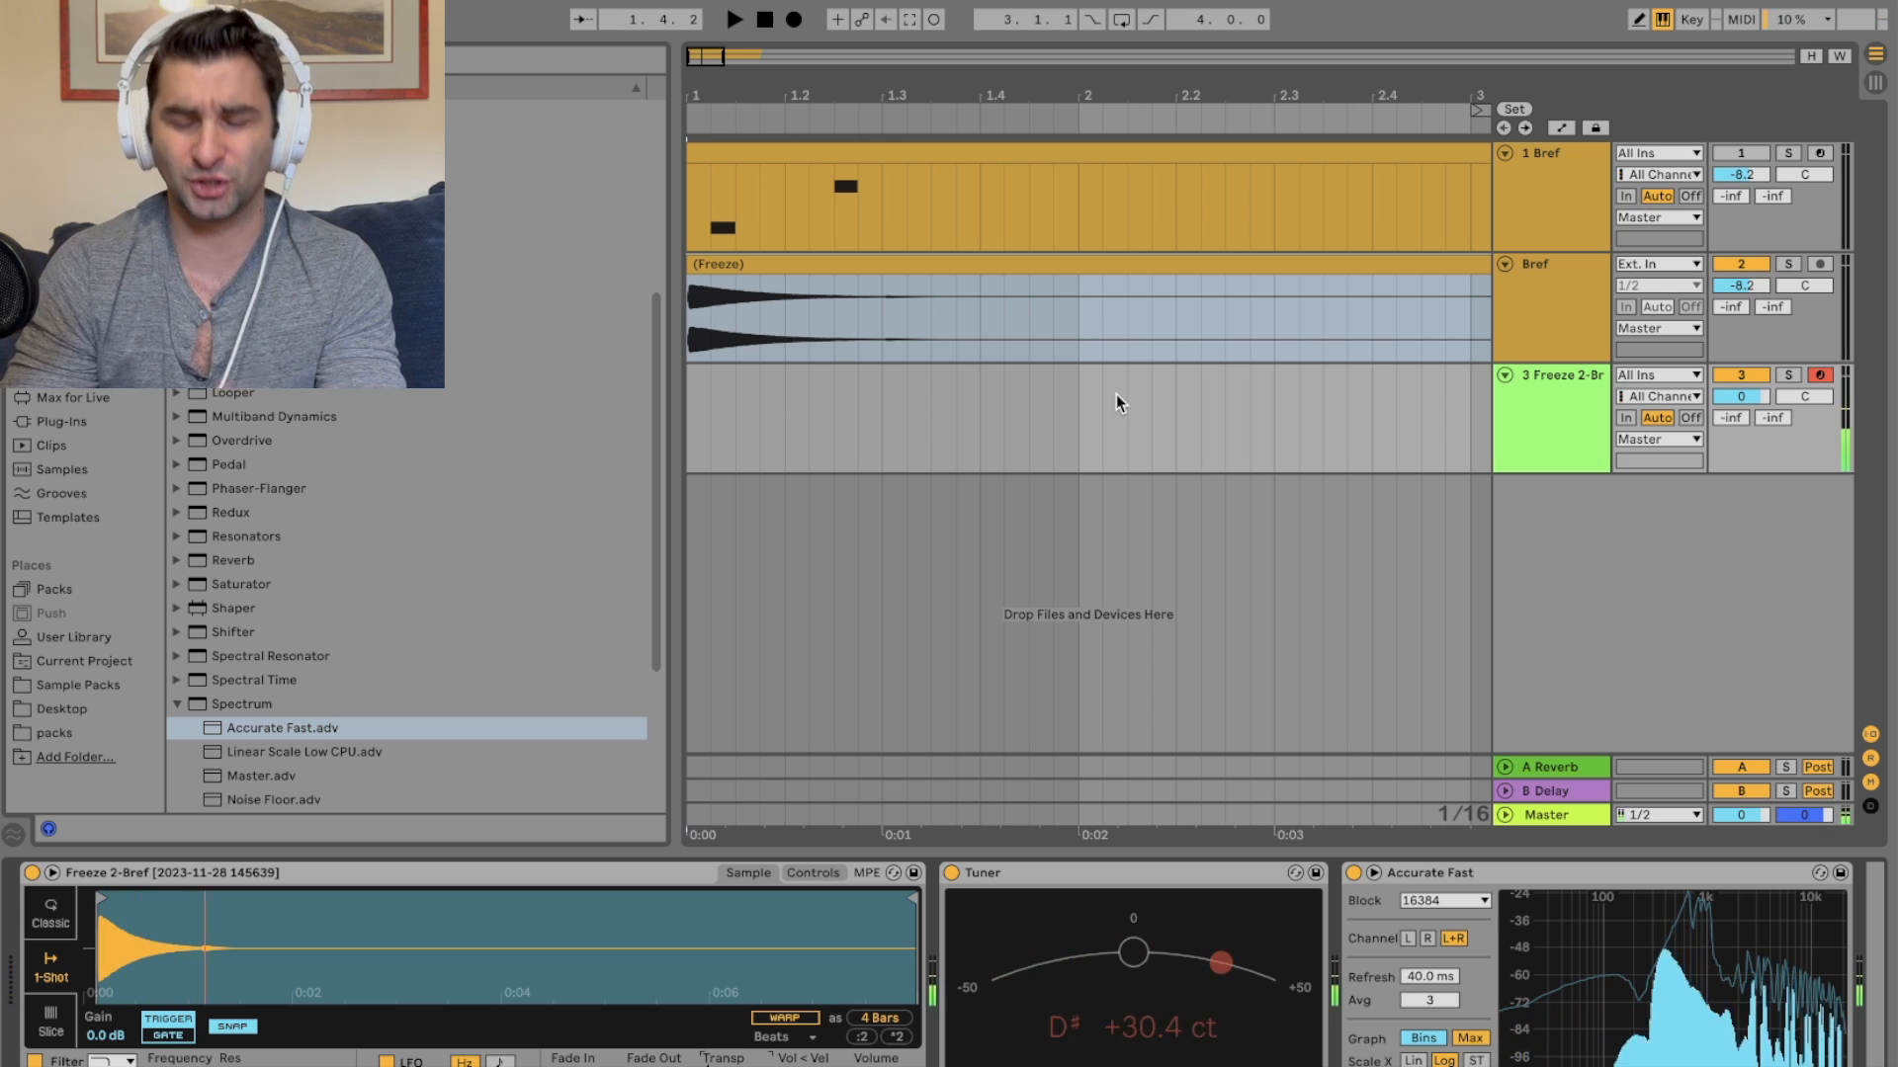
# Step: Open the Bref plugin window on the original track and reposition it
pyautogui.click(1565, 190)
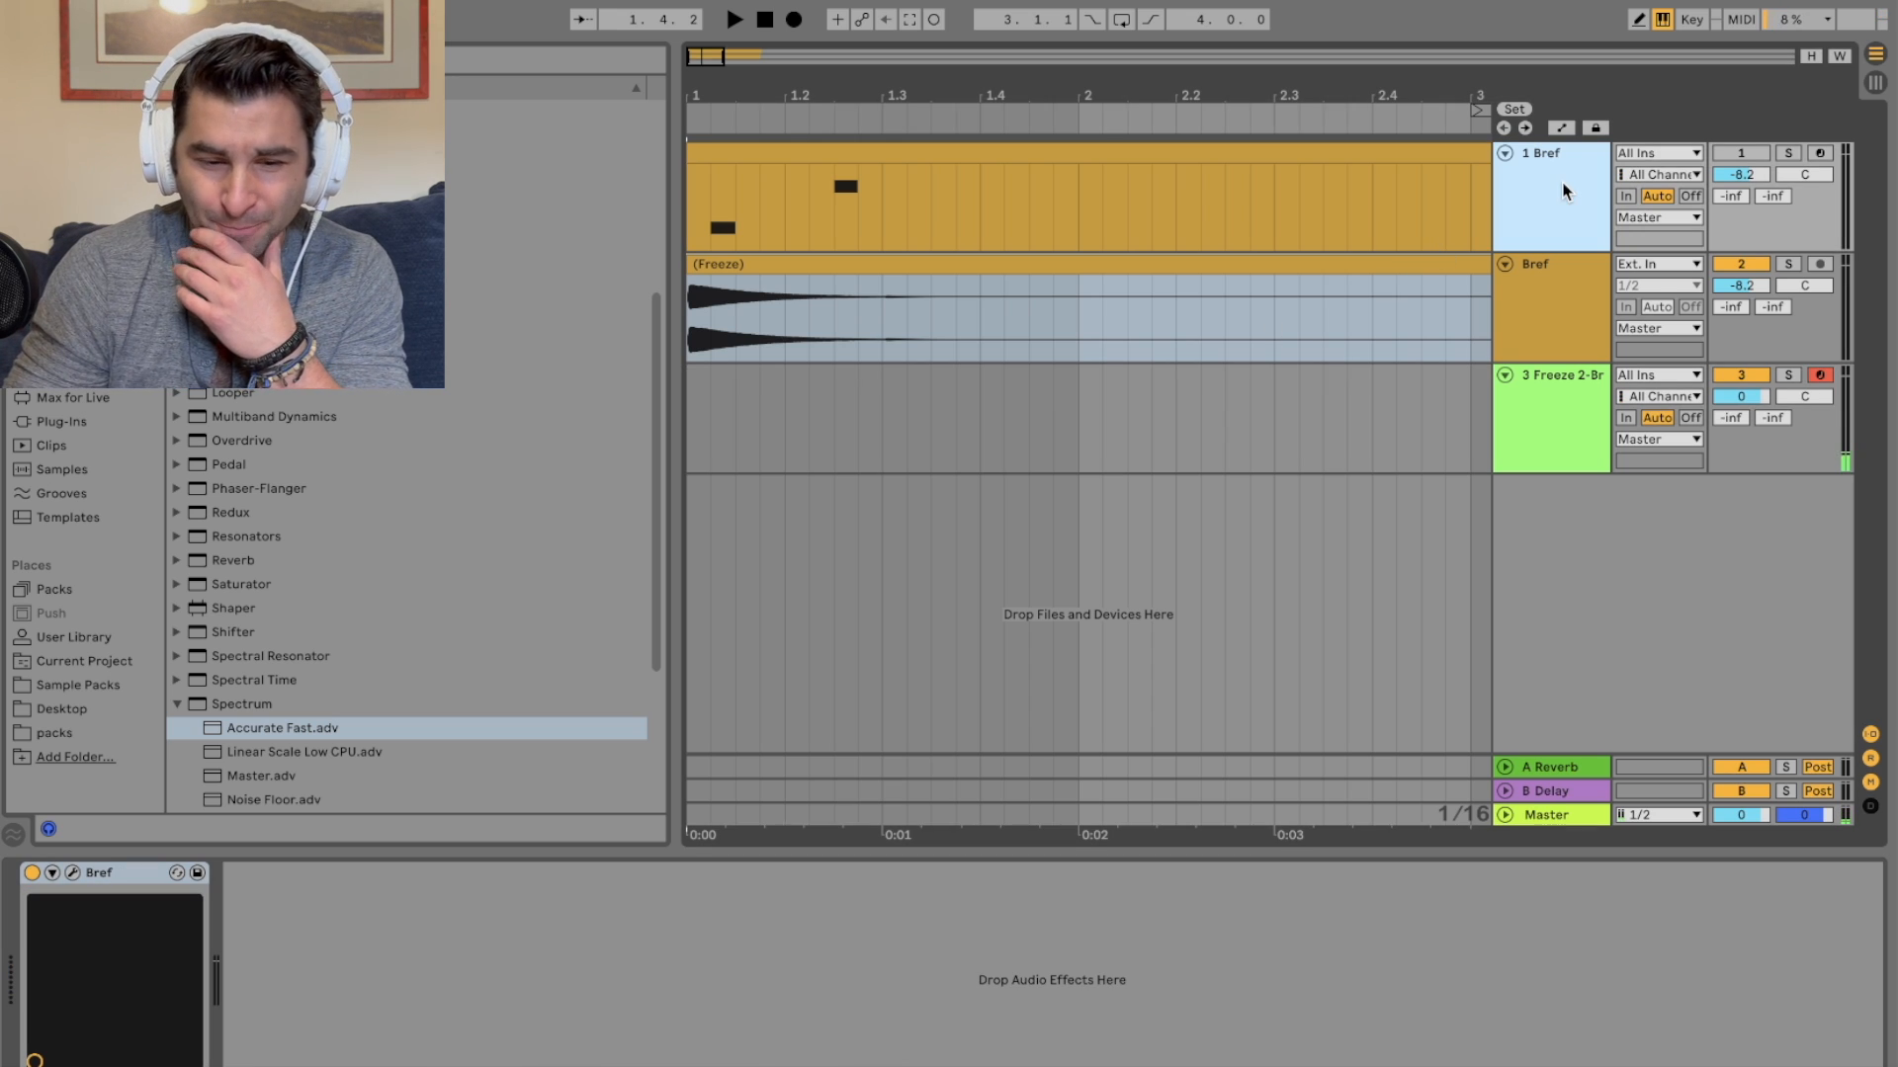
pyautogui.click(72, 873)
pyautogui.moveTo(1058, 150); pyautogui.dragTo(1071, 306)
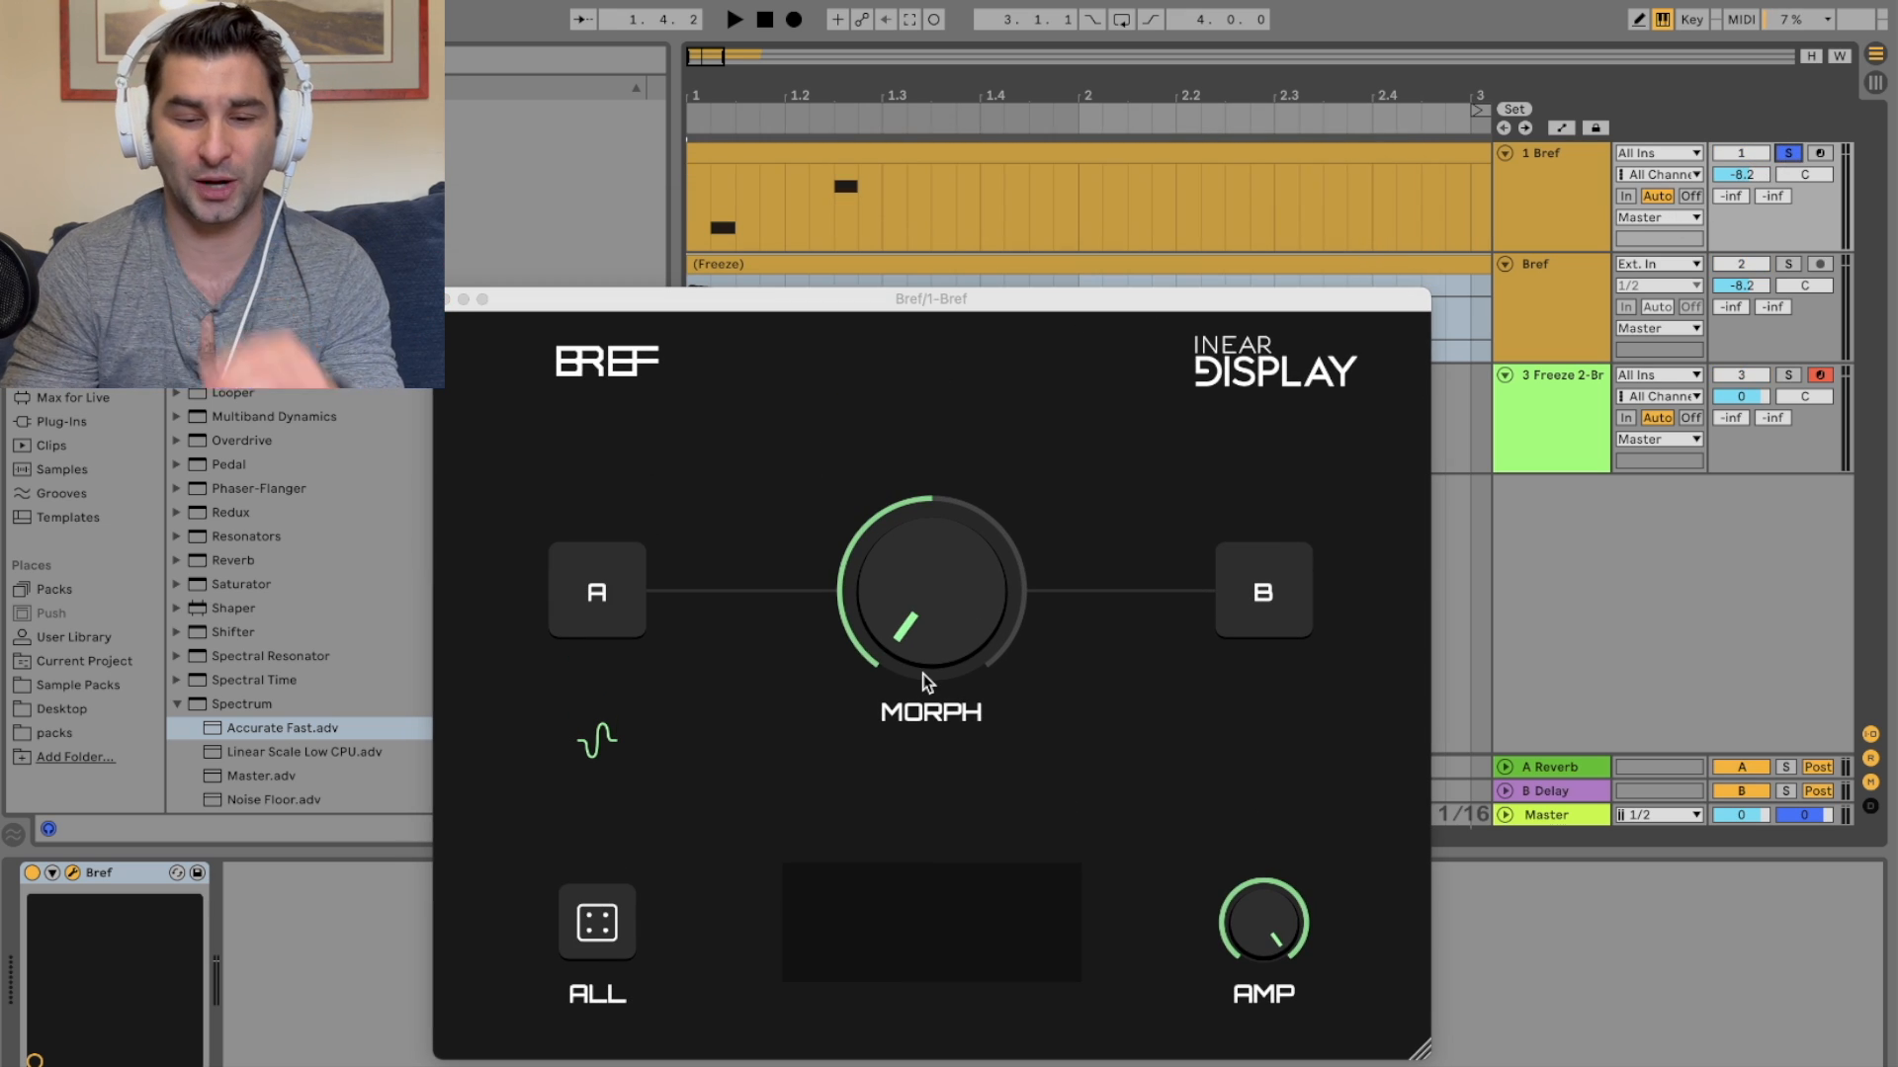
# Step: Arm the original track and regenerate sound A several times
pyautogui.click(620, 580)
pyautogui.click(1819, 152)
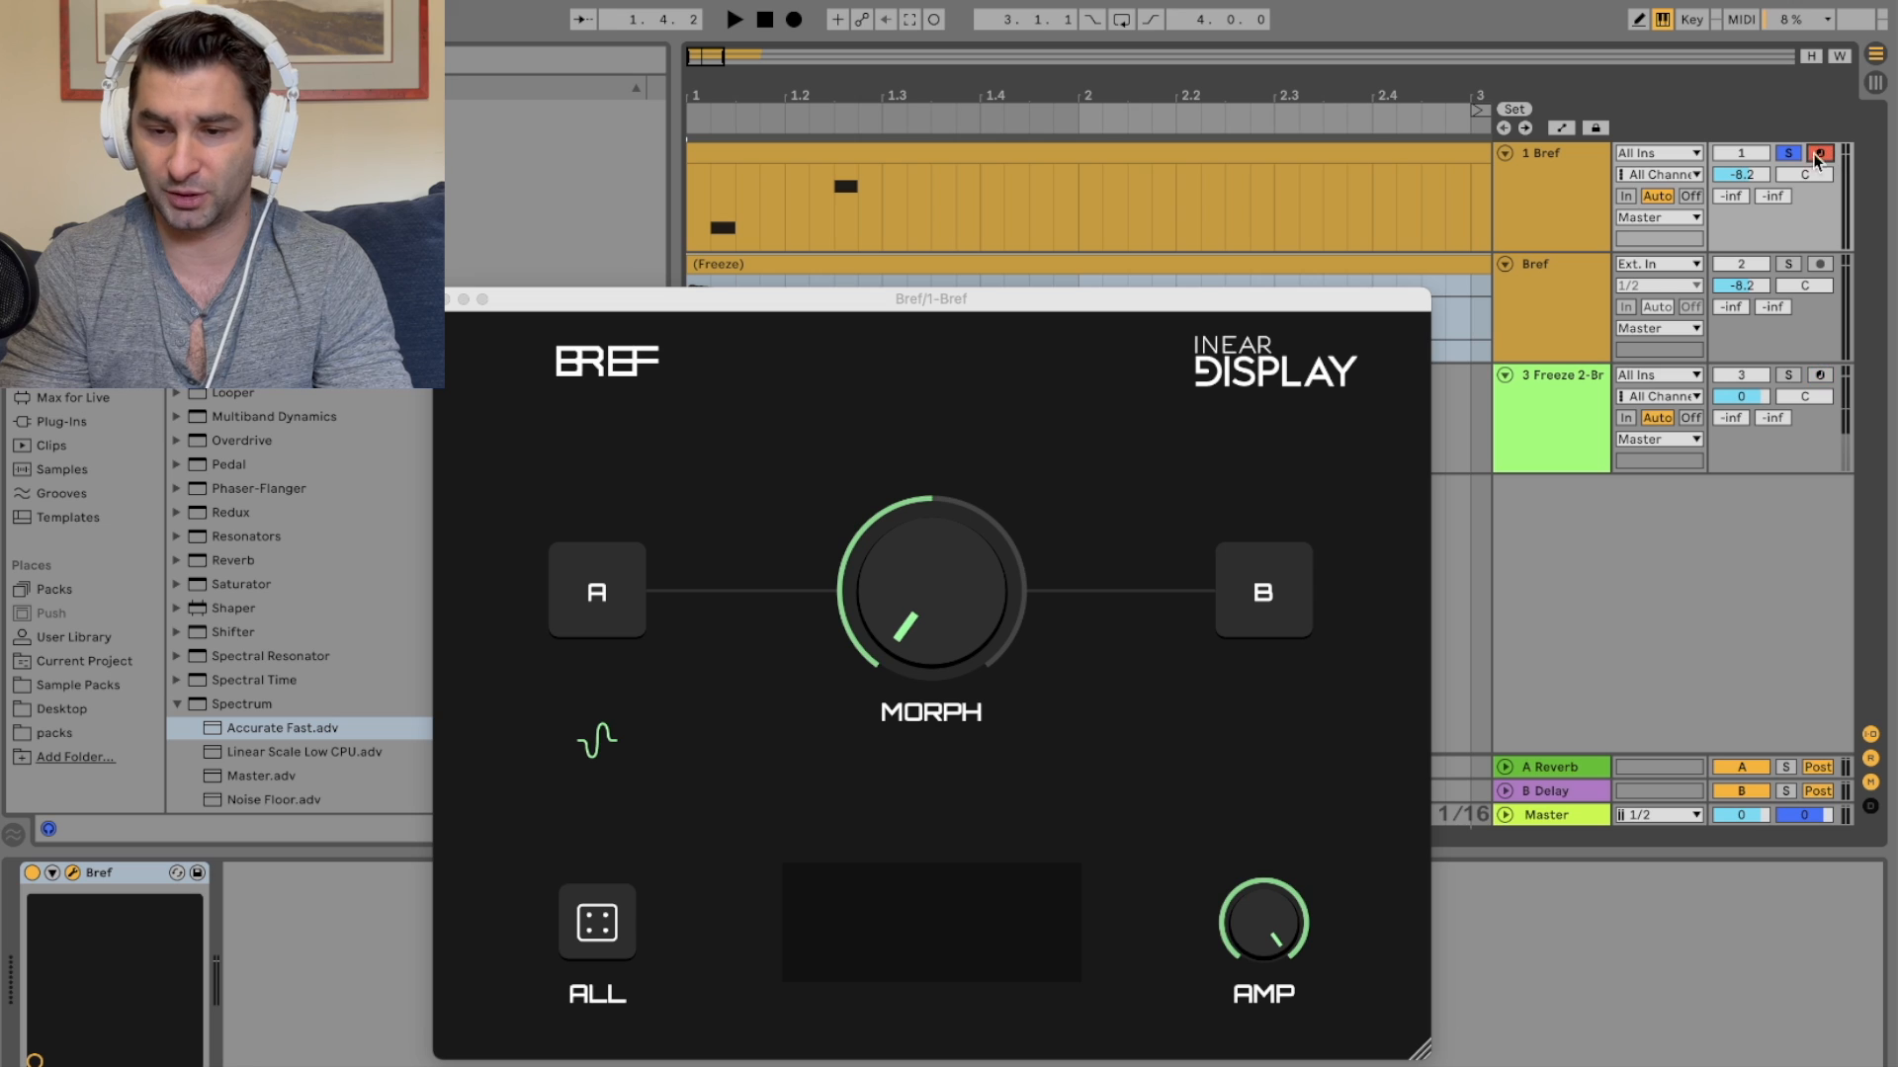
pyautogui.click(609, 566)
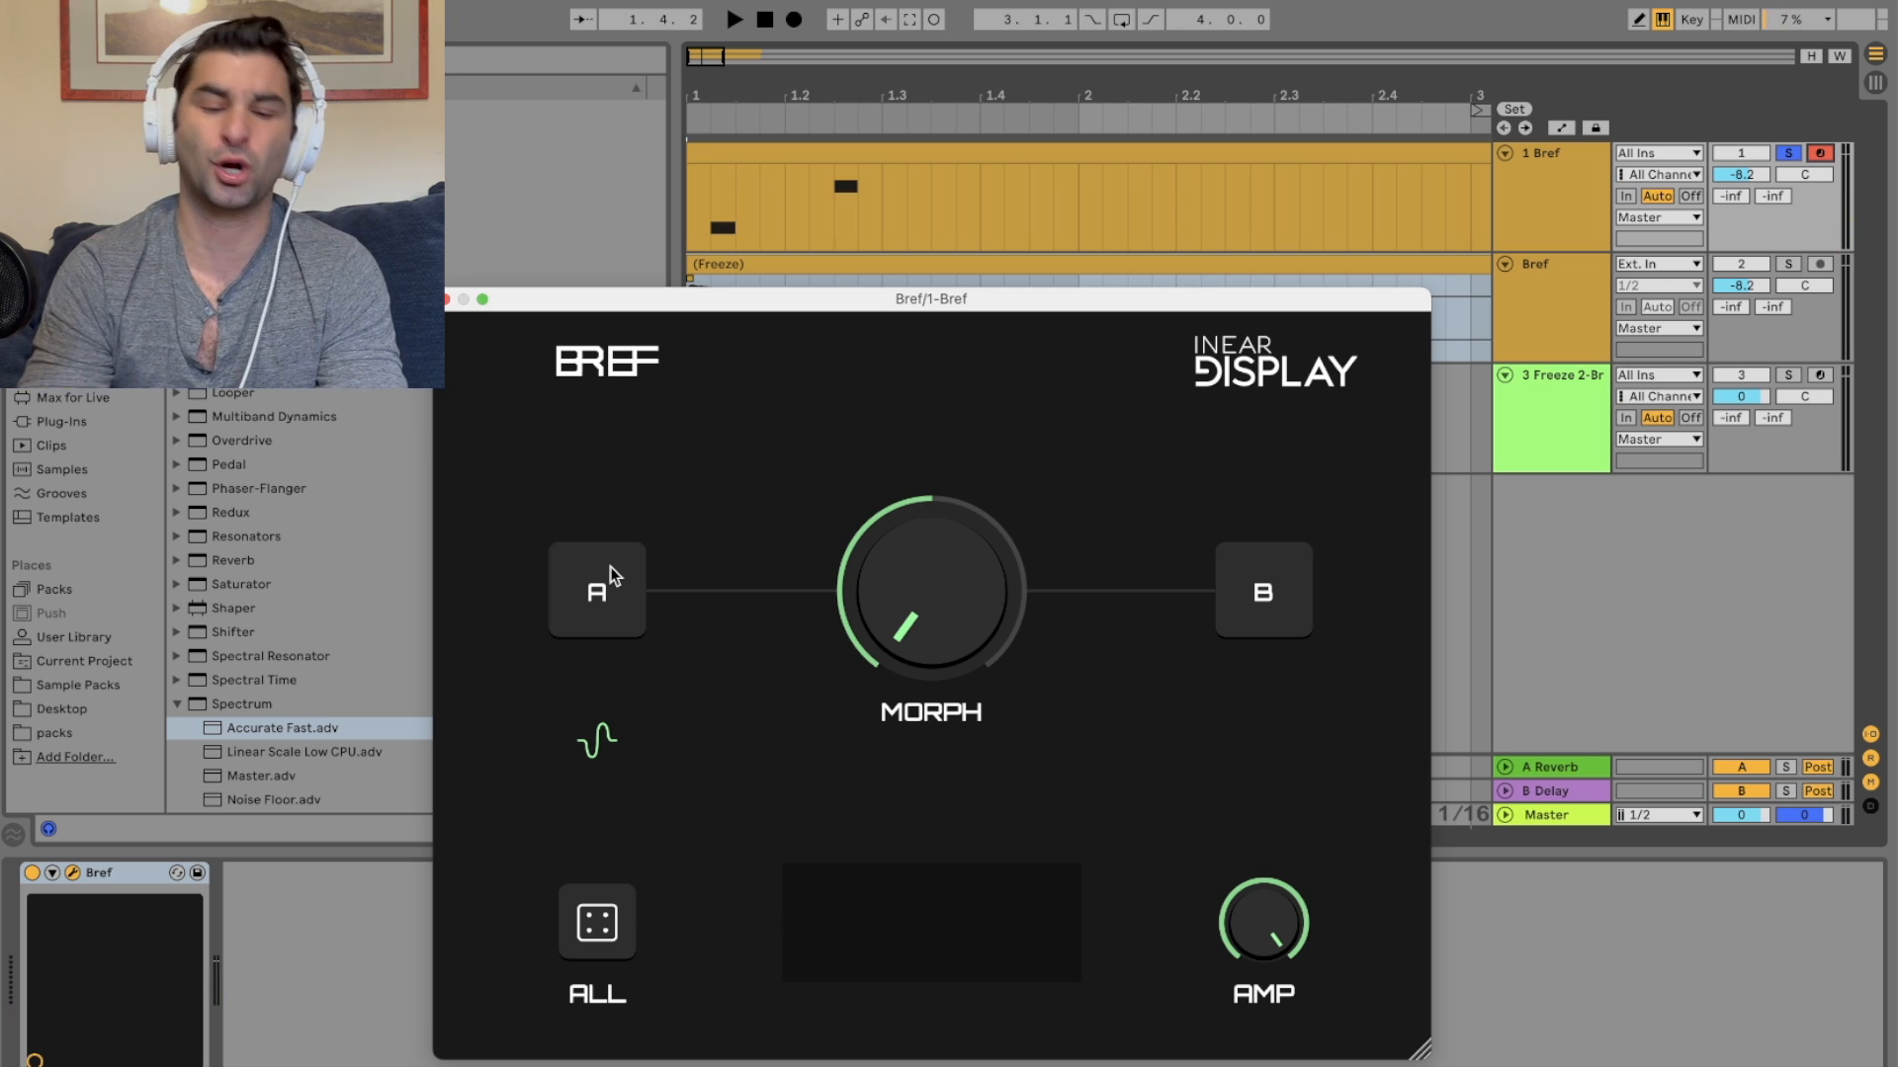
pyautogui.click(608, 567)
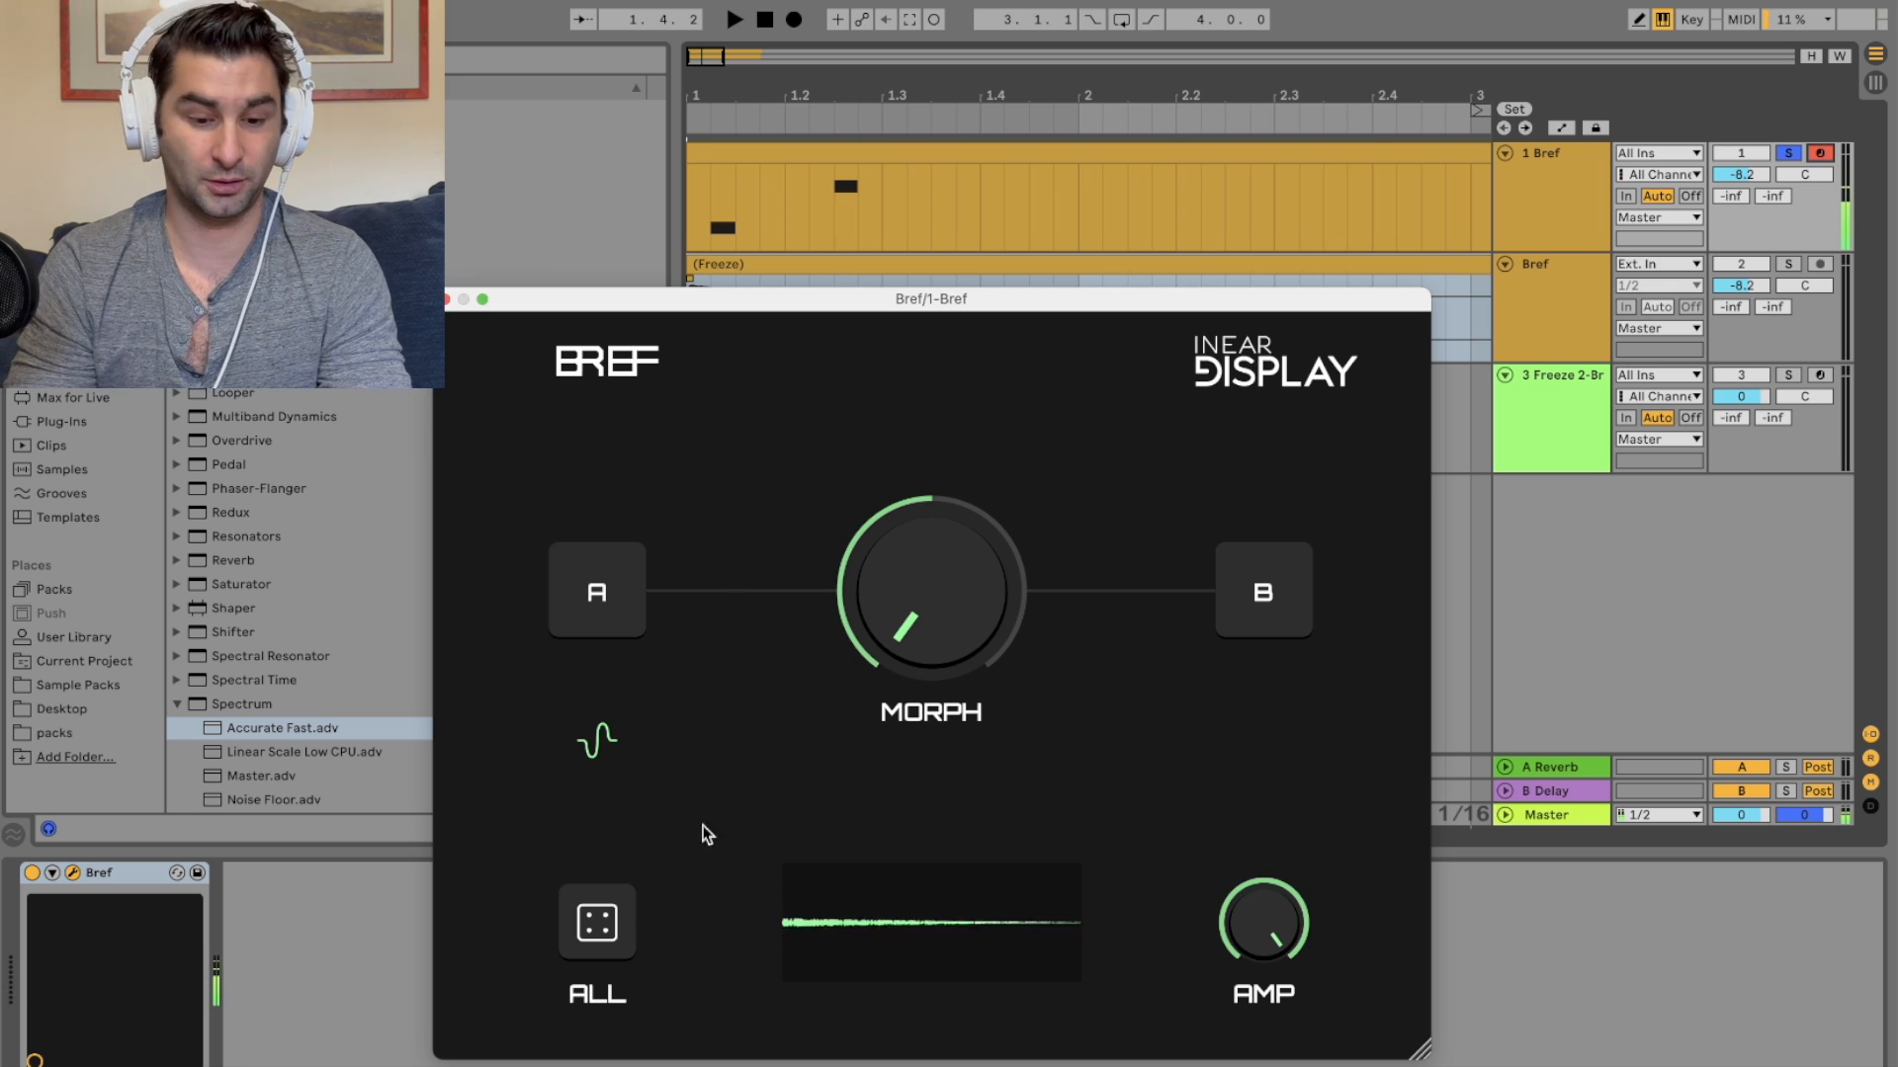
# Step: Randomize all Bref parameters repeatedly and turn the Morph knob toward B
pyautogui.click(601, 923)
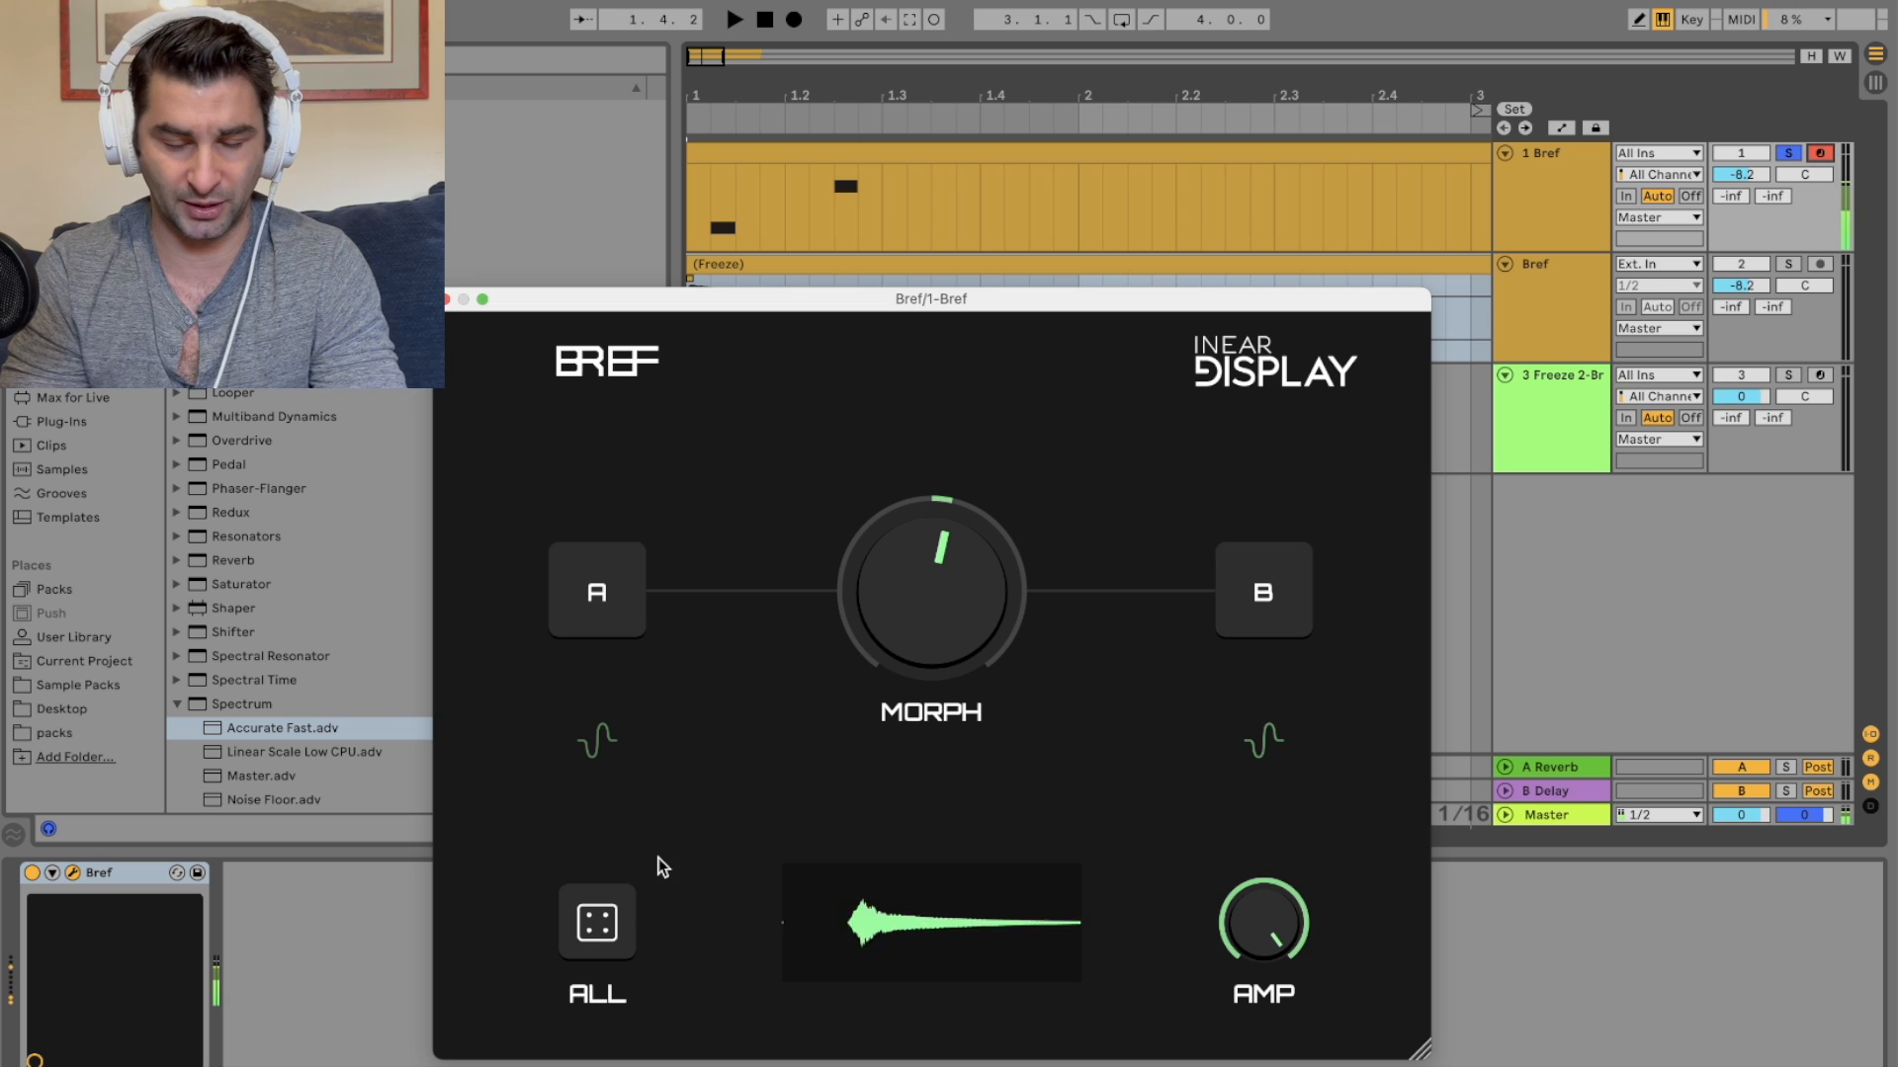
pyautogui.click(585, 922)
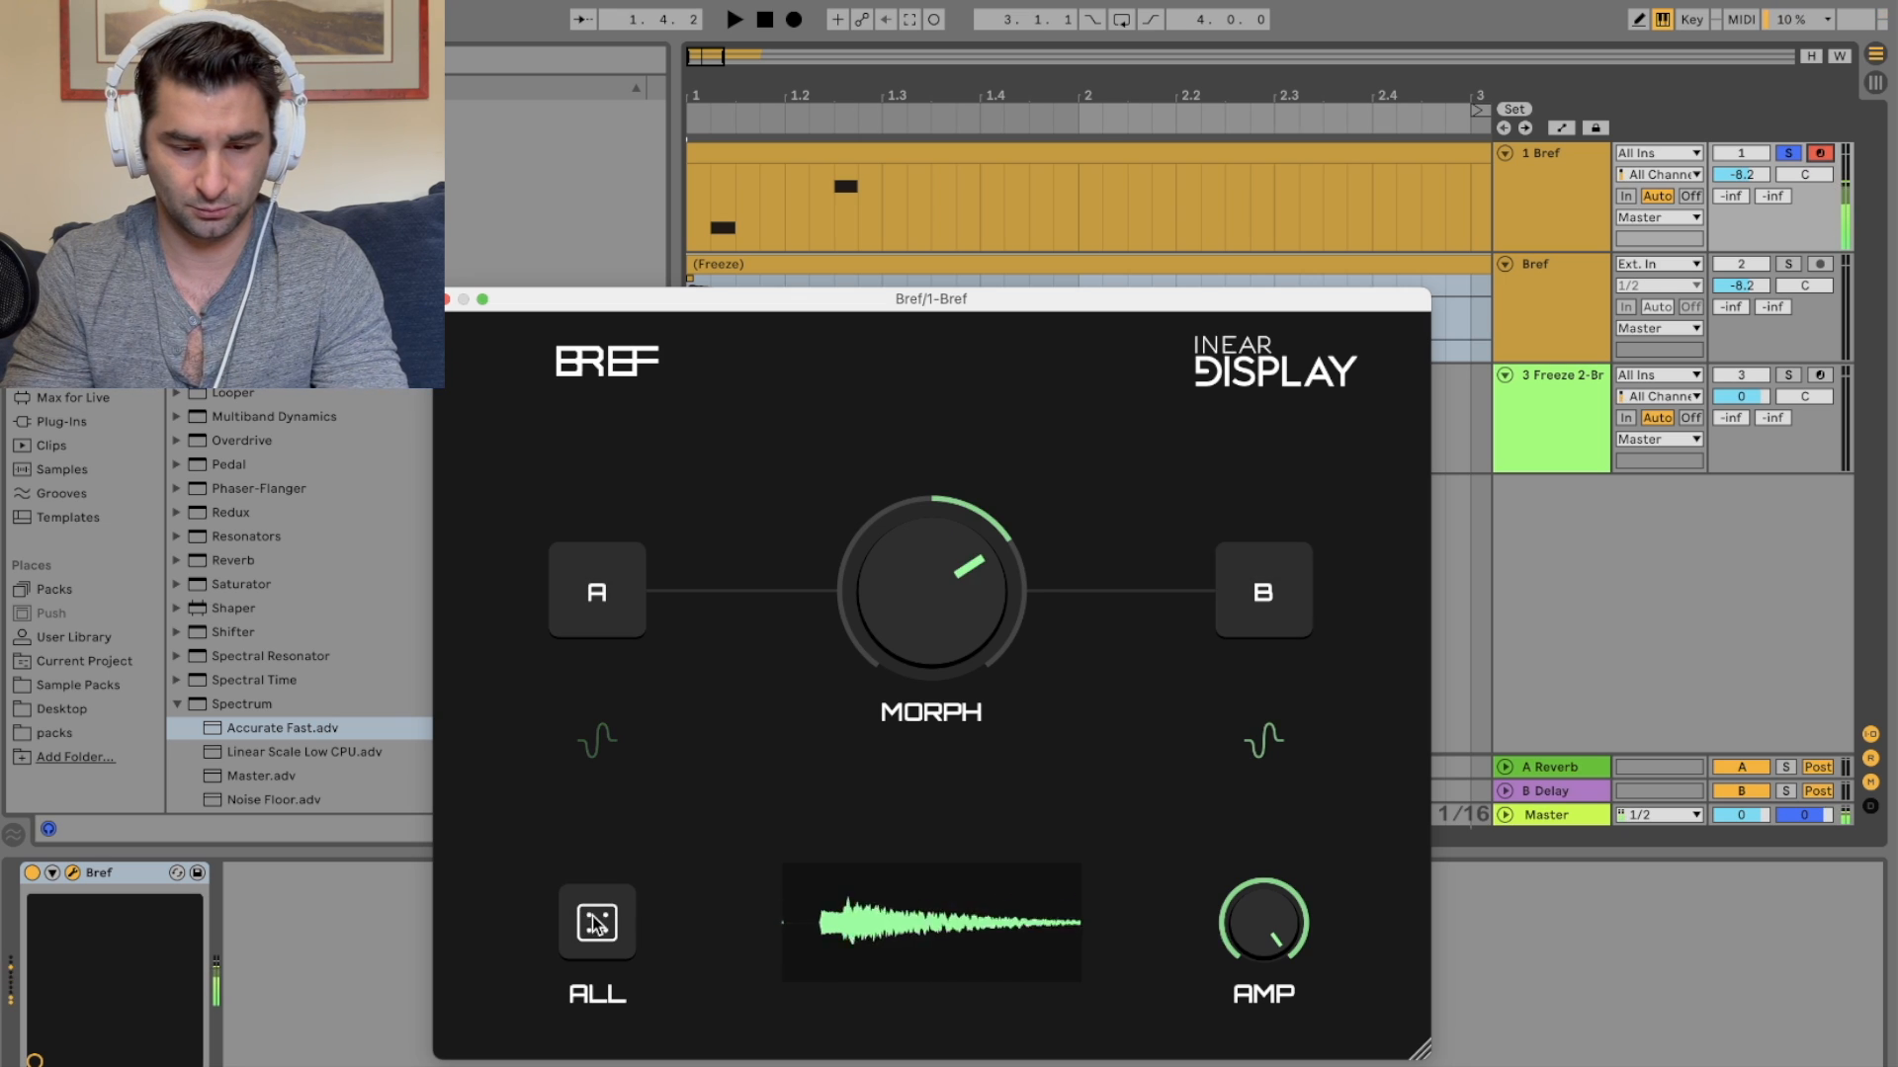
pyautogui.click(595, 919)
pyautogui.click(597, 918)
pyautogui.click(598, 917)
pyautogui.click(597, 922)
pyautogui.click(597, 922)
pyautogui.moveTo(994, 554); pyautogui.dragTo(979, 144)
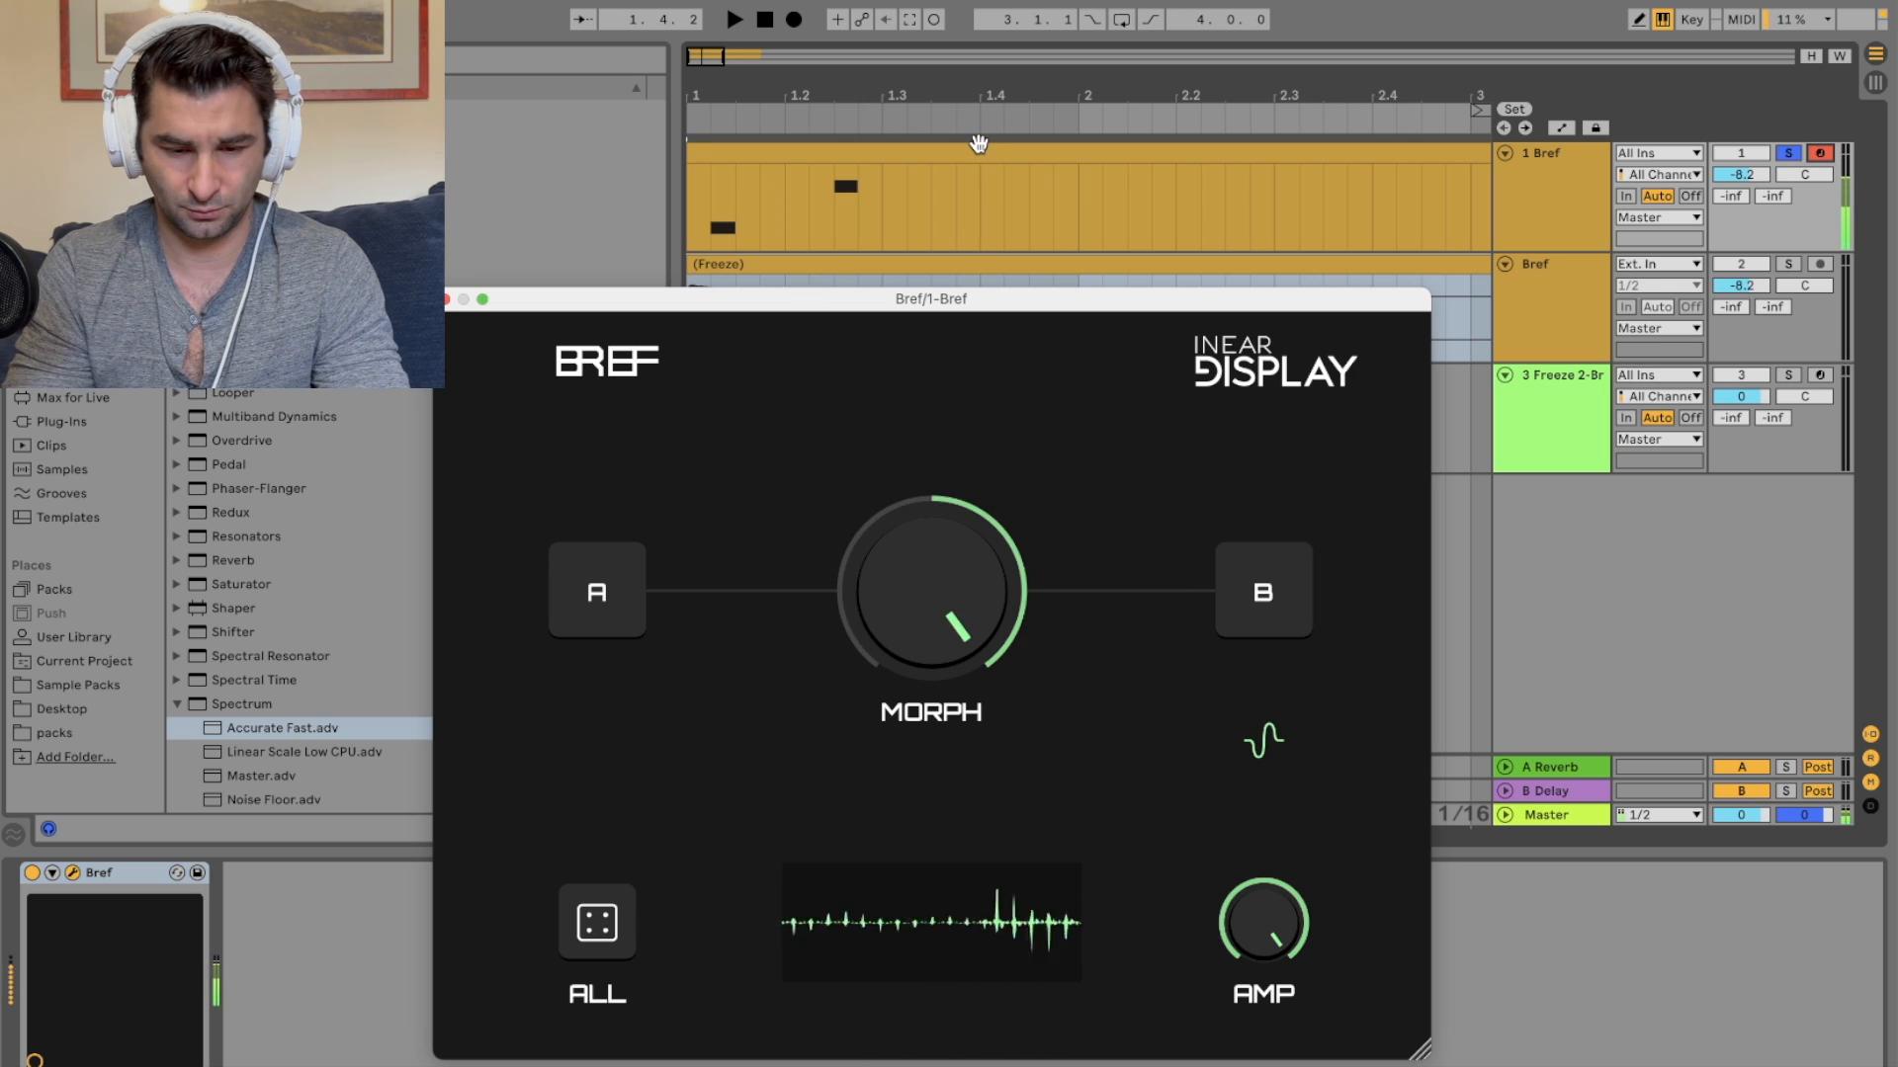
# Step: Randomize all parameters again, turn Morph fully toward B, and close the plugin window
pyautogui.click(598, 921)
pyautogui.click(600, 921)
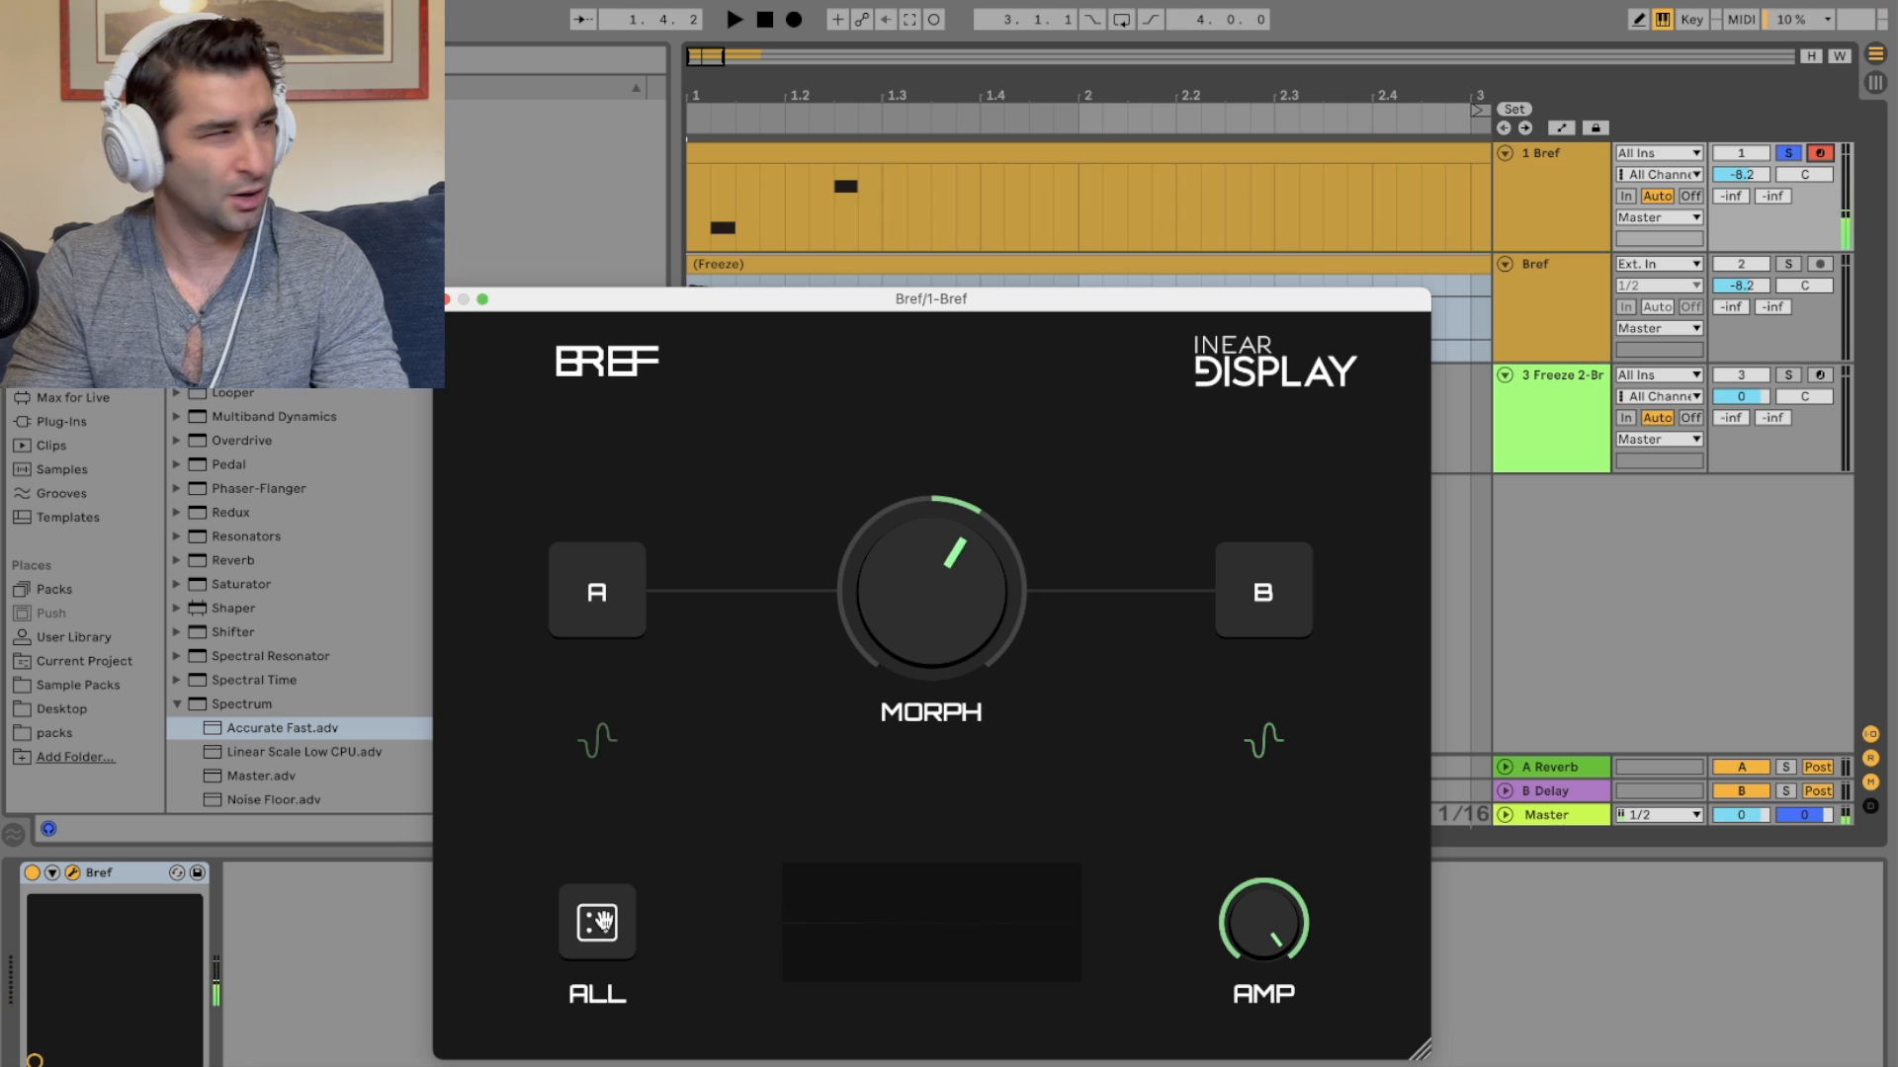
pyautogui.moveTo(960, 624); pyautogui.dragTo(906, 427)
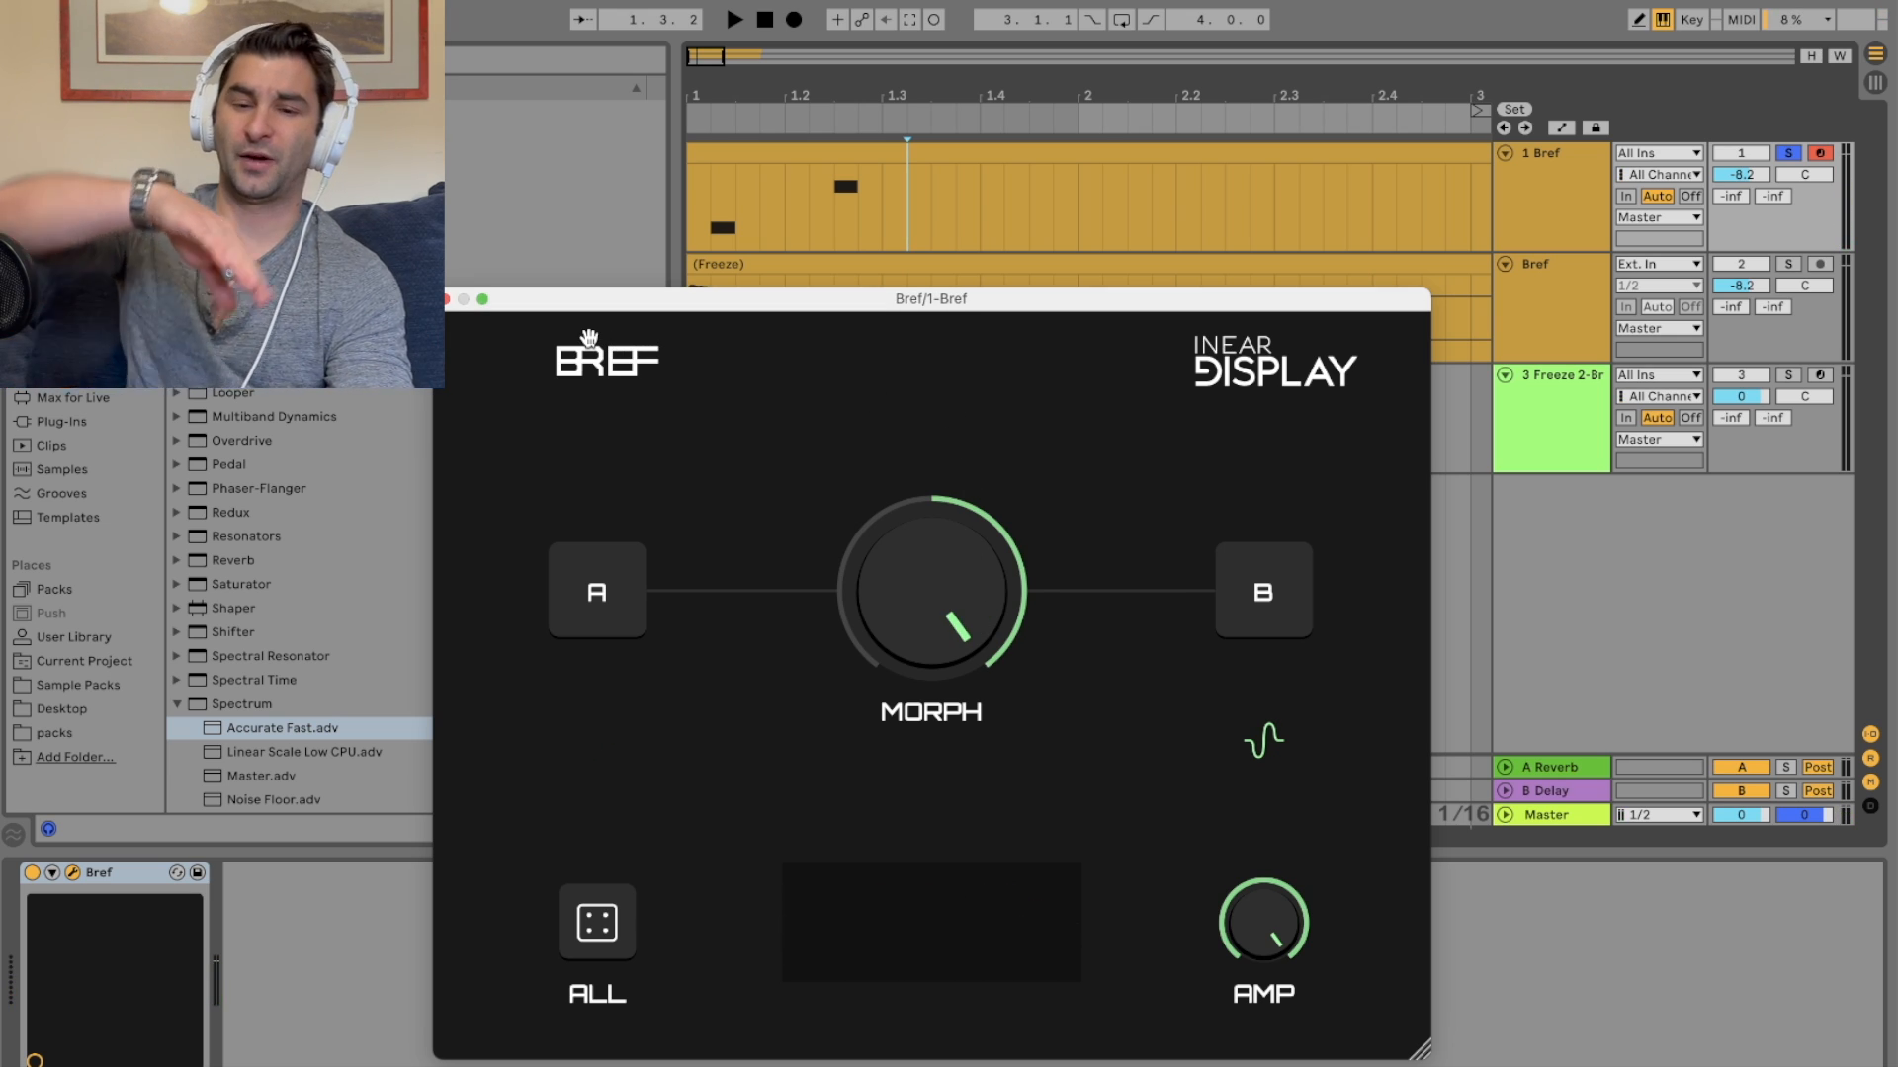
pyautogui.click(447, 299)
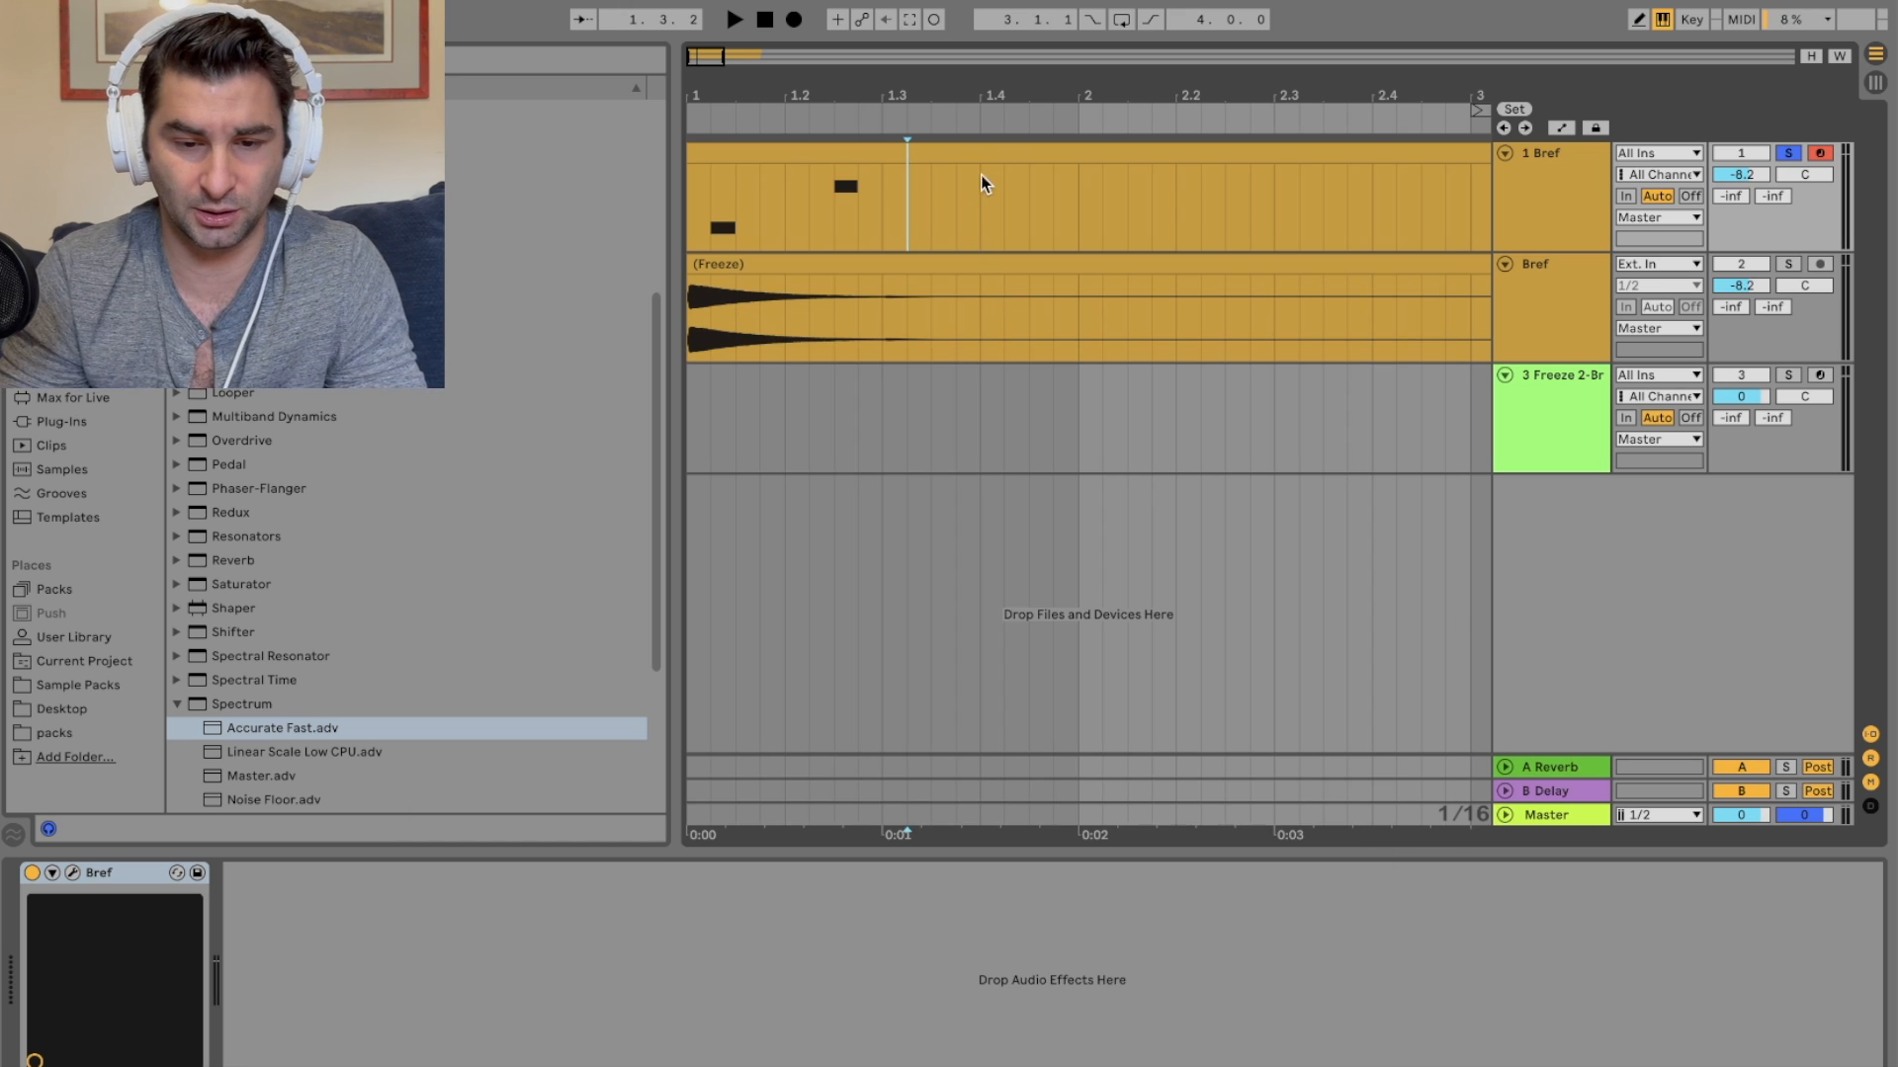
# Step: Insert a new audio track below the original Bref track
pyautogui.click(956, 148)
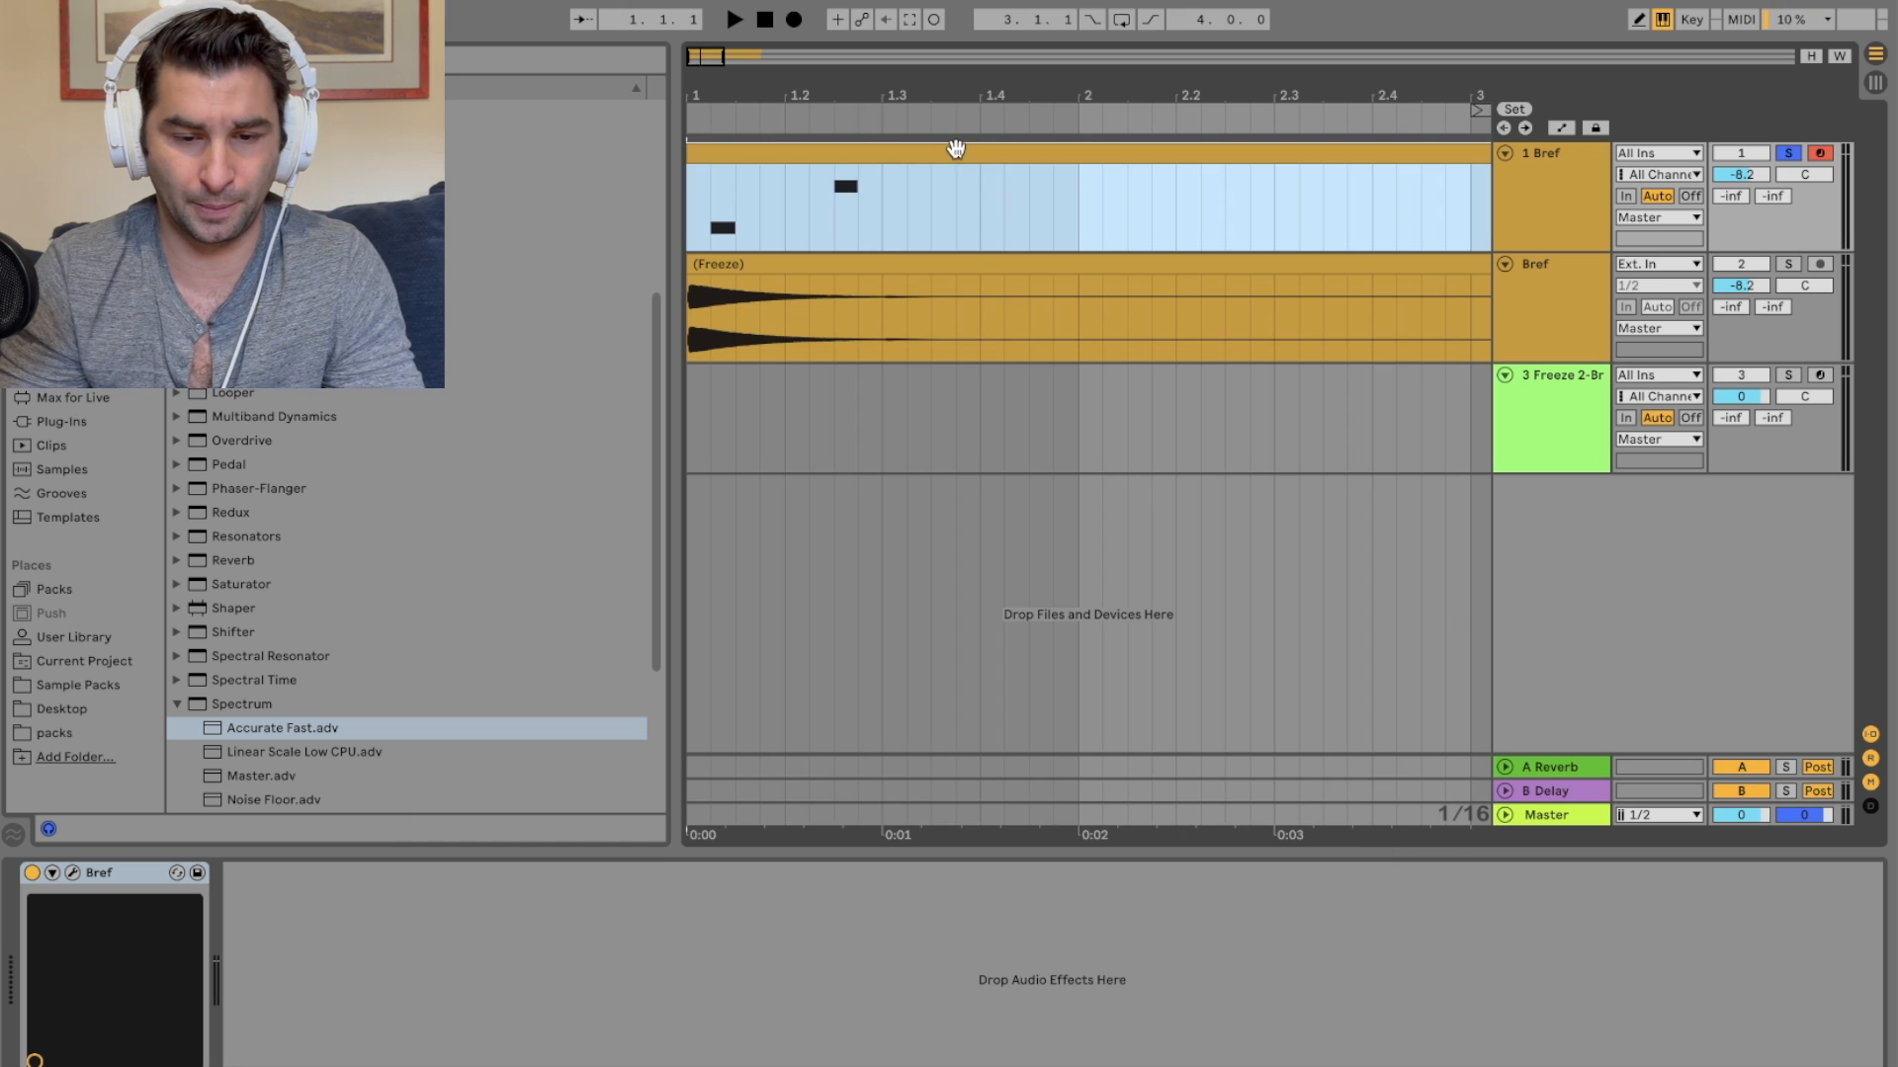
pyautogui.rightClick(1510, 229)
pyautogui.click(1588, 399)
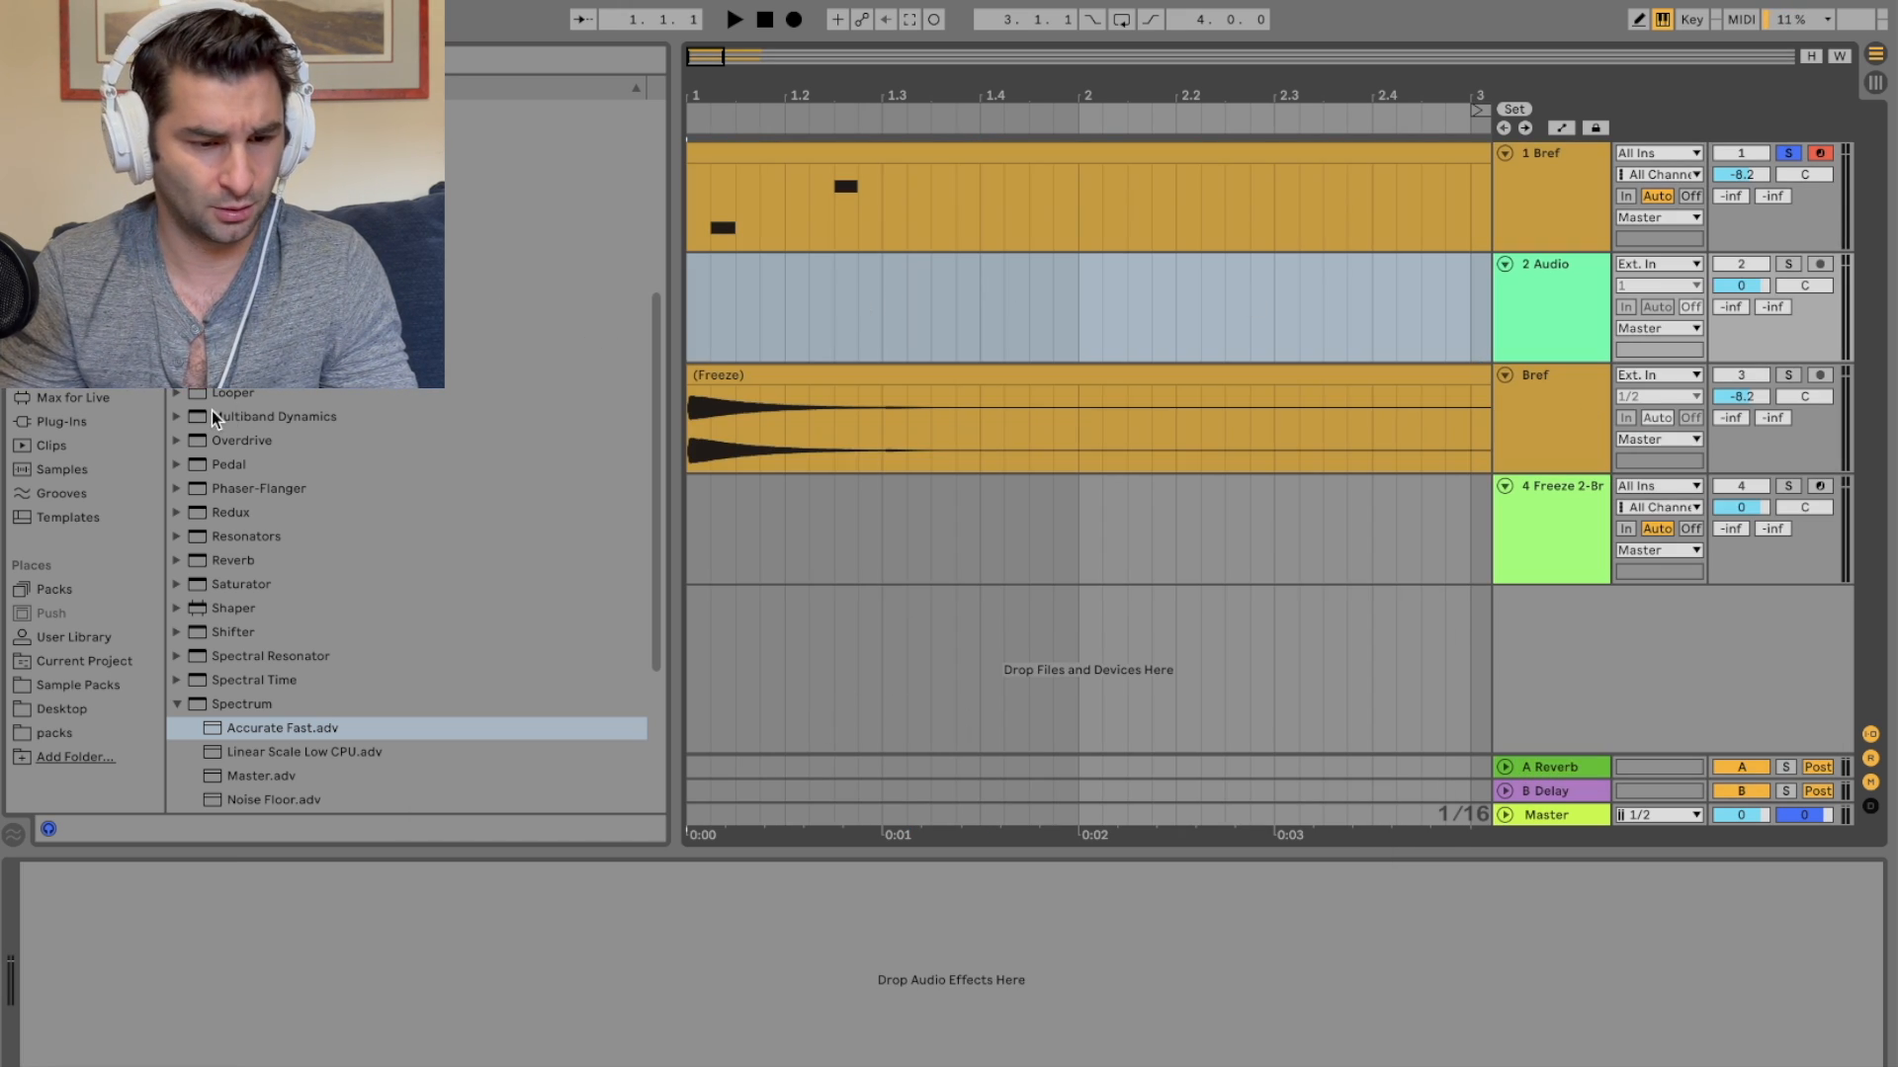
# Step: Add the IQ_EC_Drum_Loop_11_110_BPM (F#).wav loop from the sample packs to the new audio track
pyautogui.click(110, 670)
pyautogui.click(96, 686)
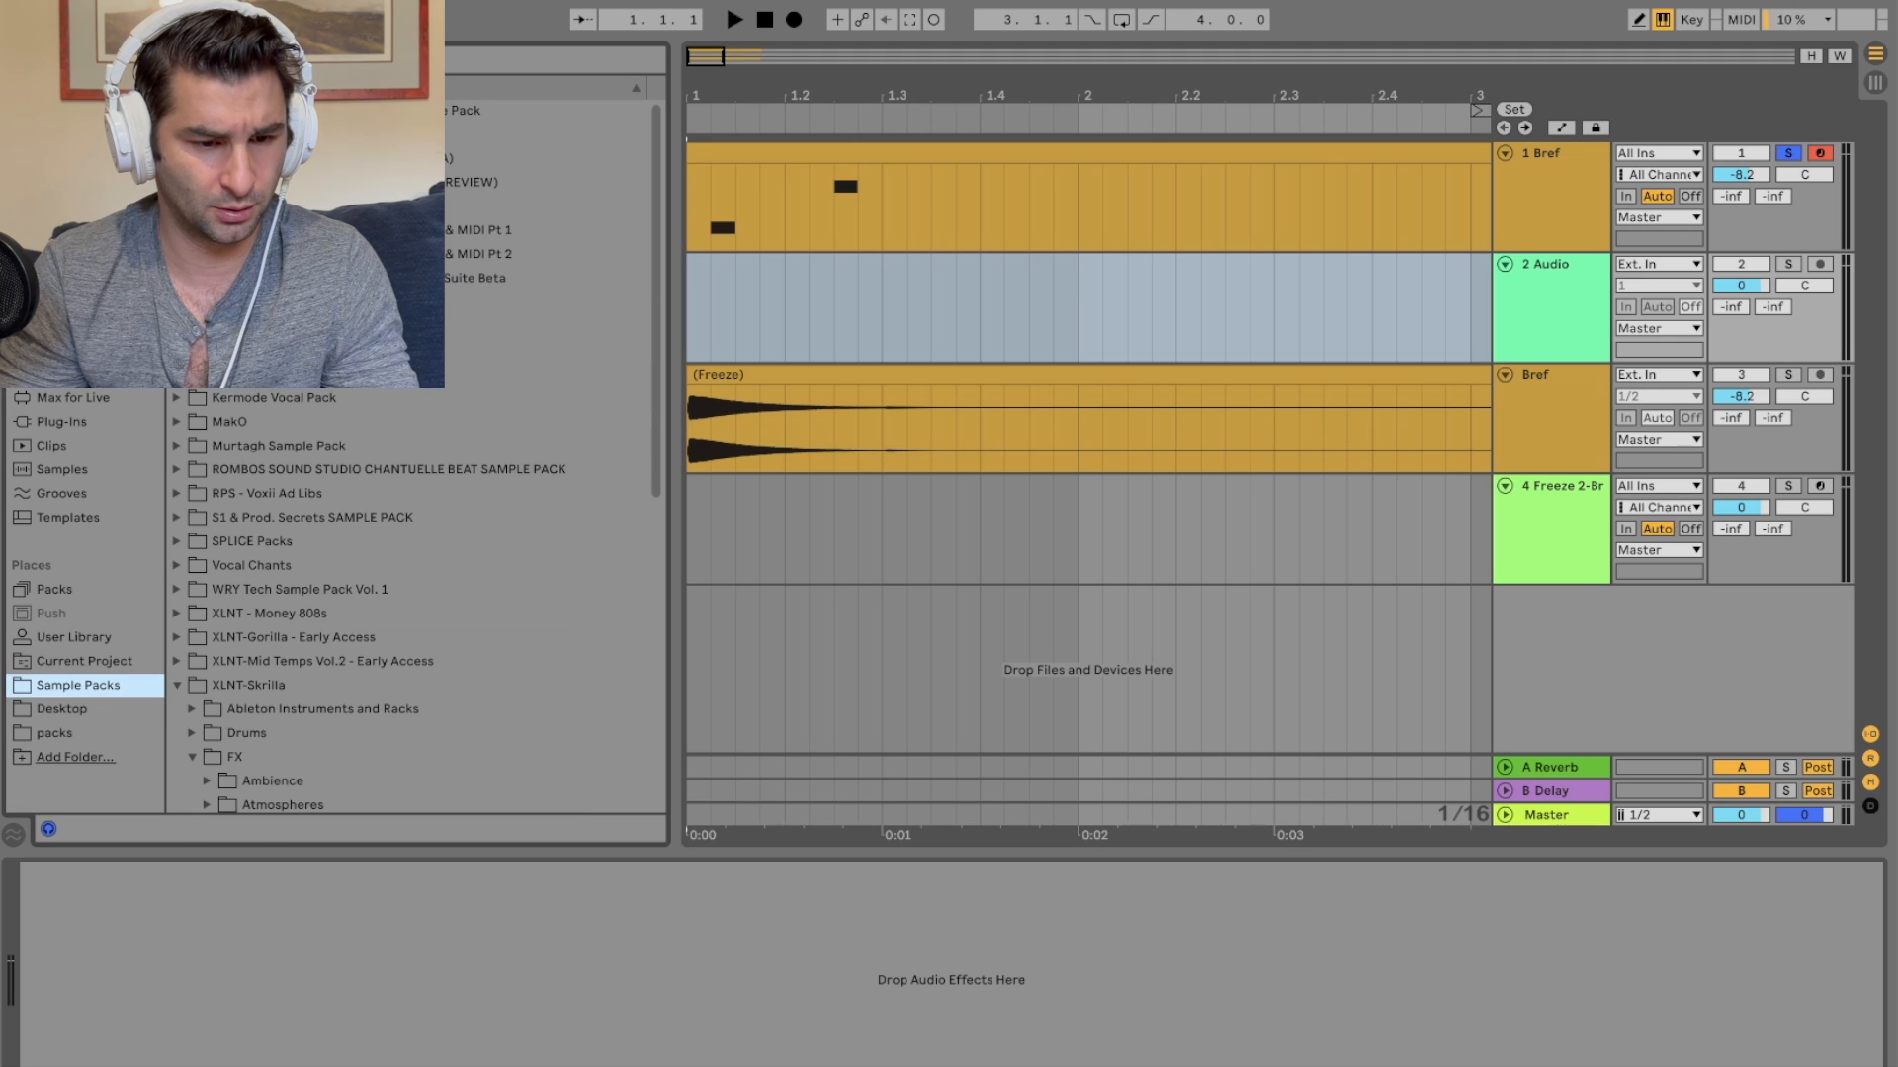
pyautogui.scroll(3, 174, 392)
pyautogui.click(259, 425)
pyautogui.click(271, 445)
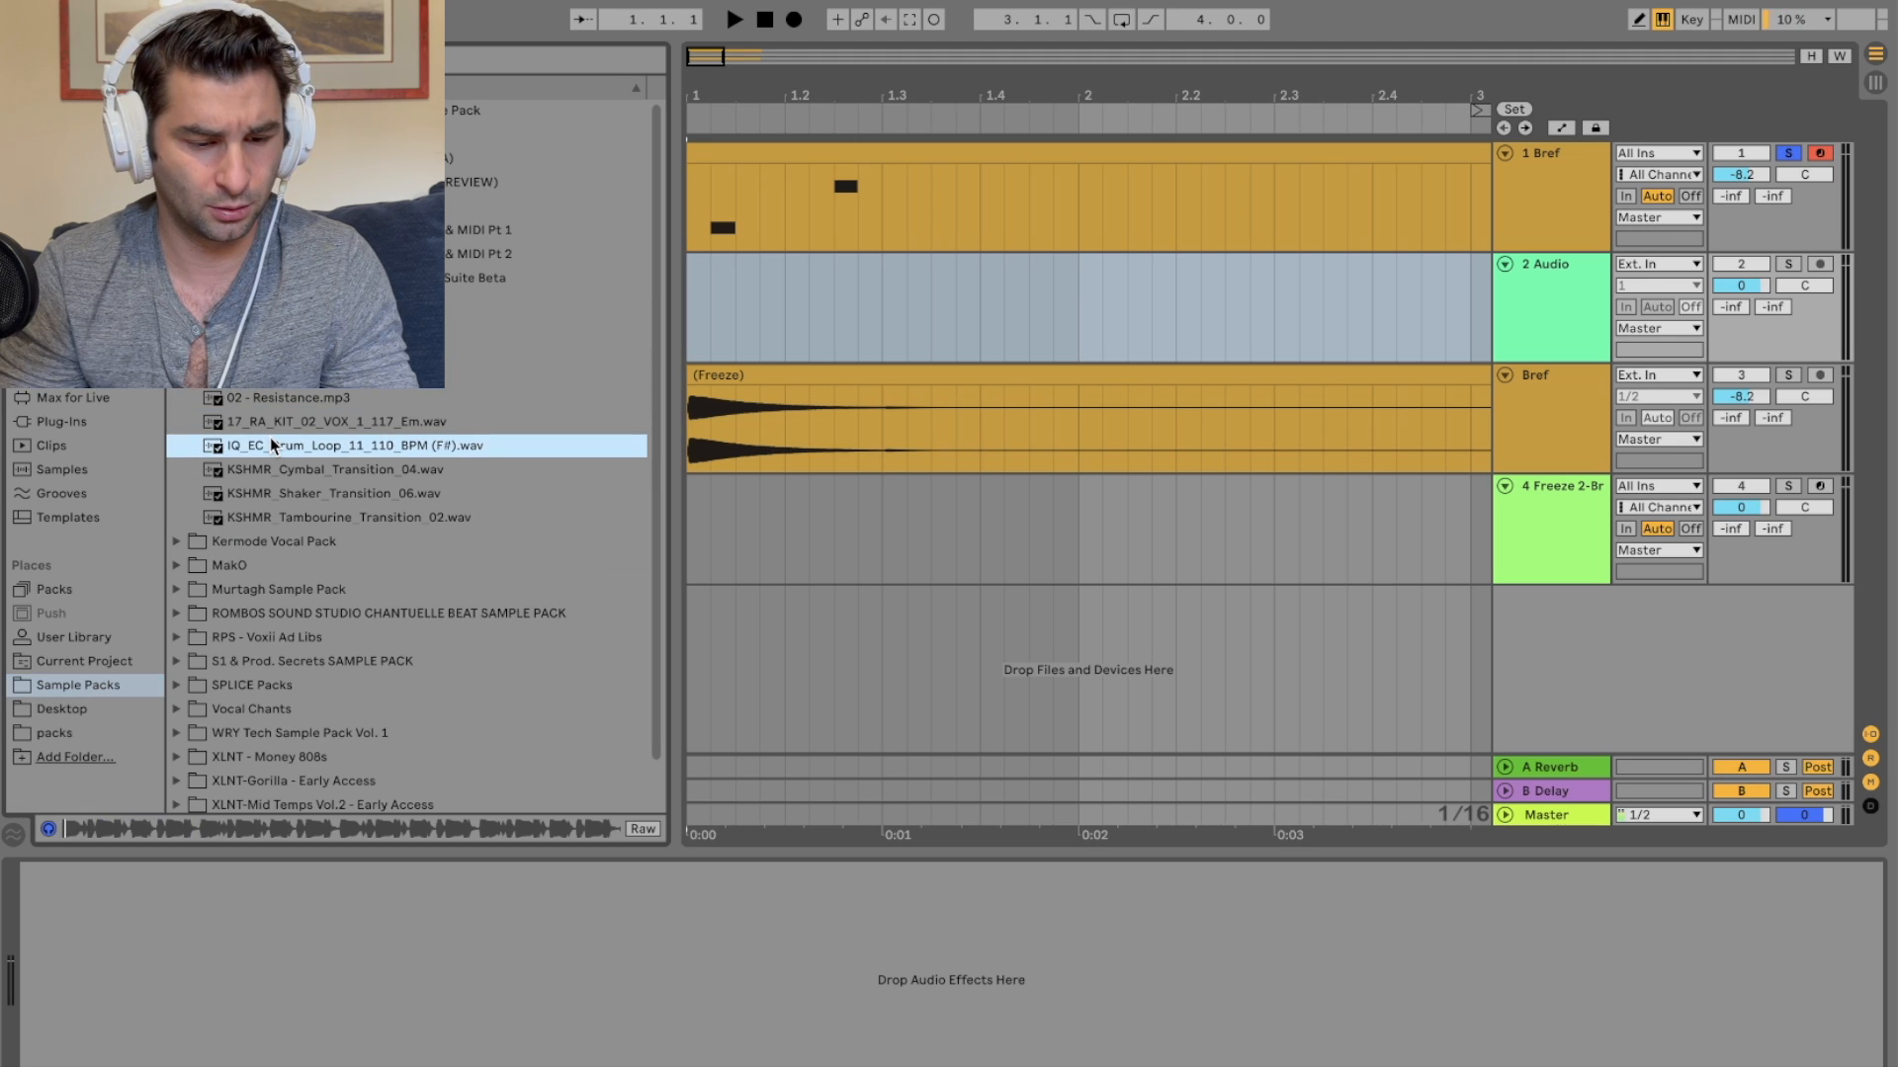
pyautogui.moveTo(275, 437); pyautogui.dragTo(695, 269)
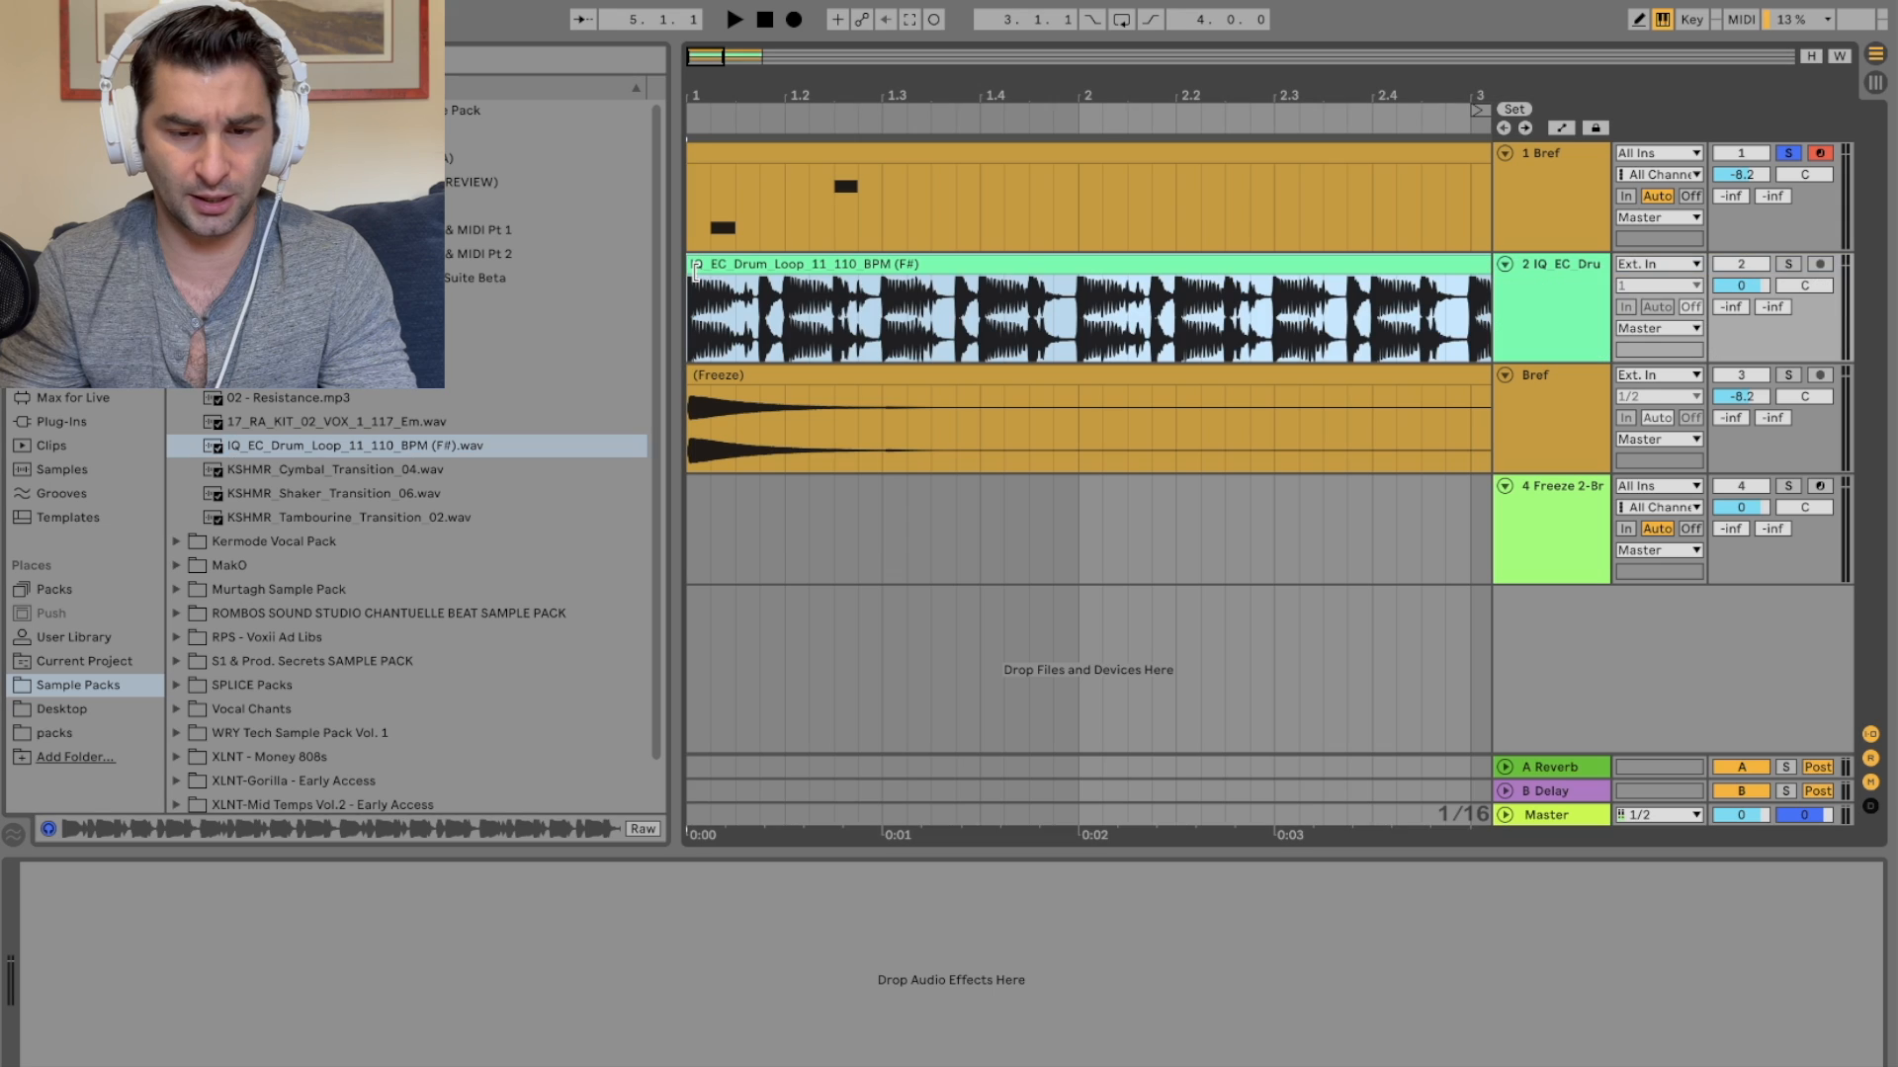
# Step: Open the Bref MIDI clip in the clip editor and delete its existing notes
pyautogui.moveTo(908, 97); pyautogui.dragTo(901, 49)
pyautogui.click(831, 154)
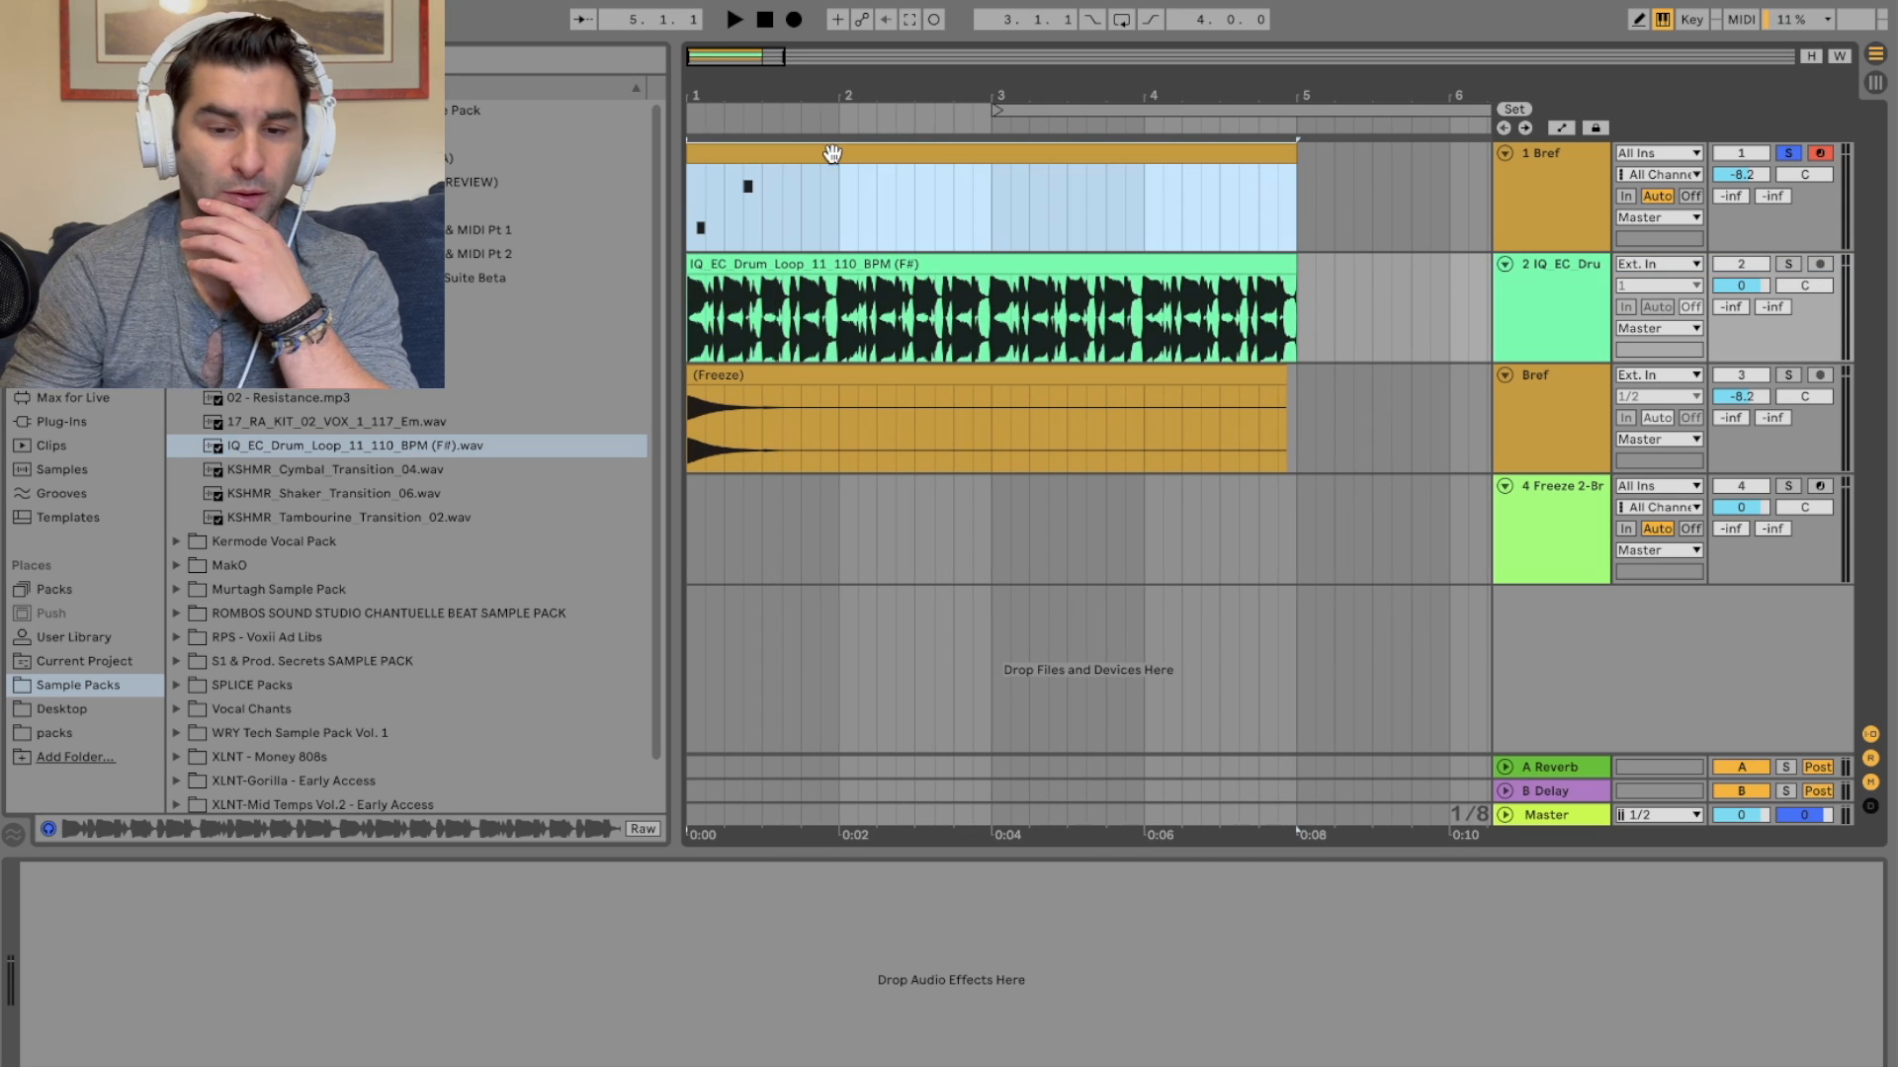
pyautogui.hotkey('shift', 'Tab')
pyautogui.moveTo(803, 870); pyautogui.dragTo(571, 1014)
pyautogui.press('Delete')
pyautogui.scroll(-1, 769, 903)
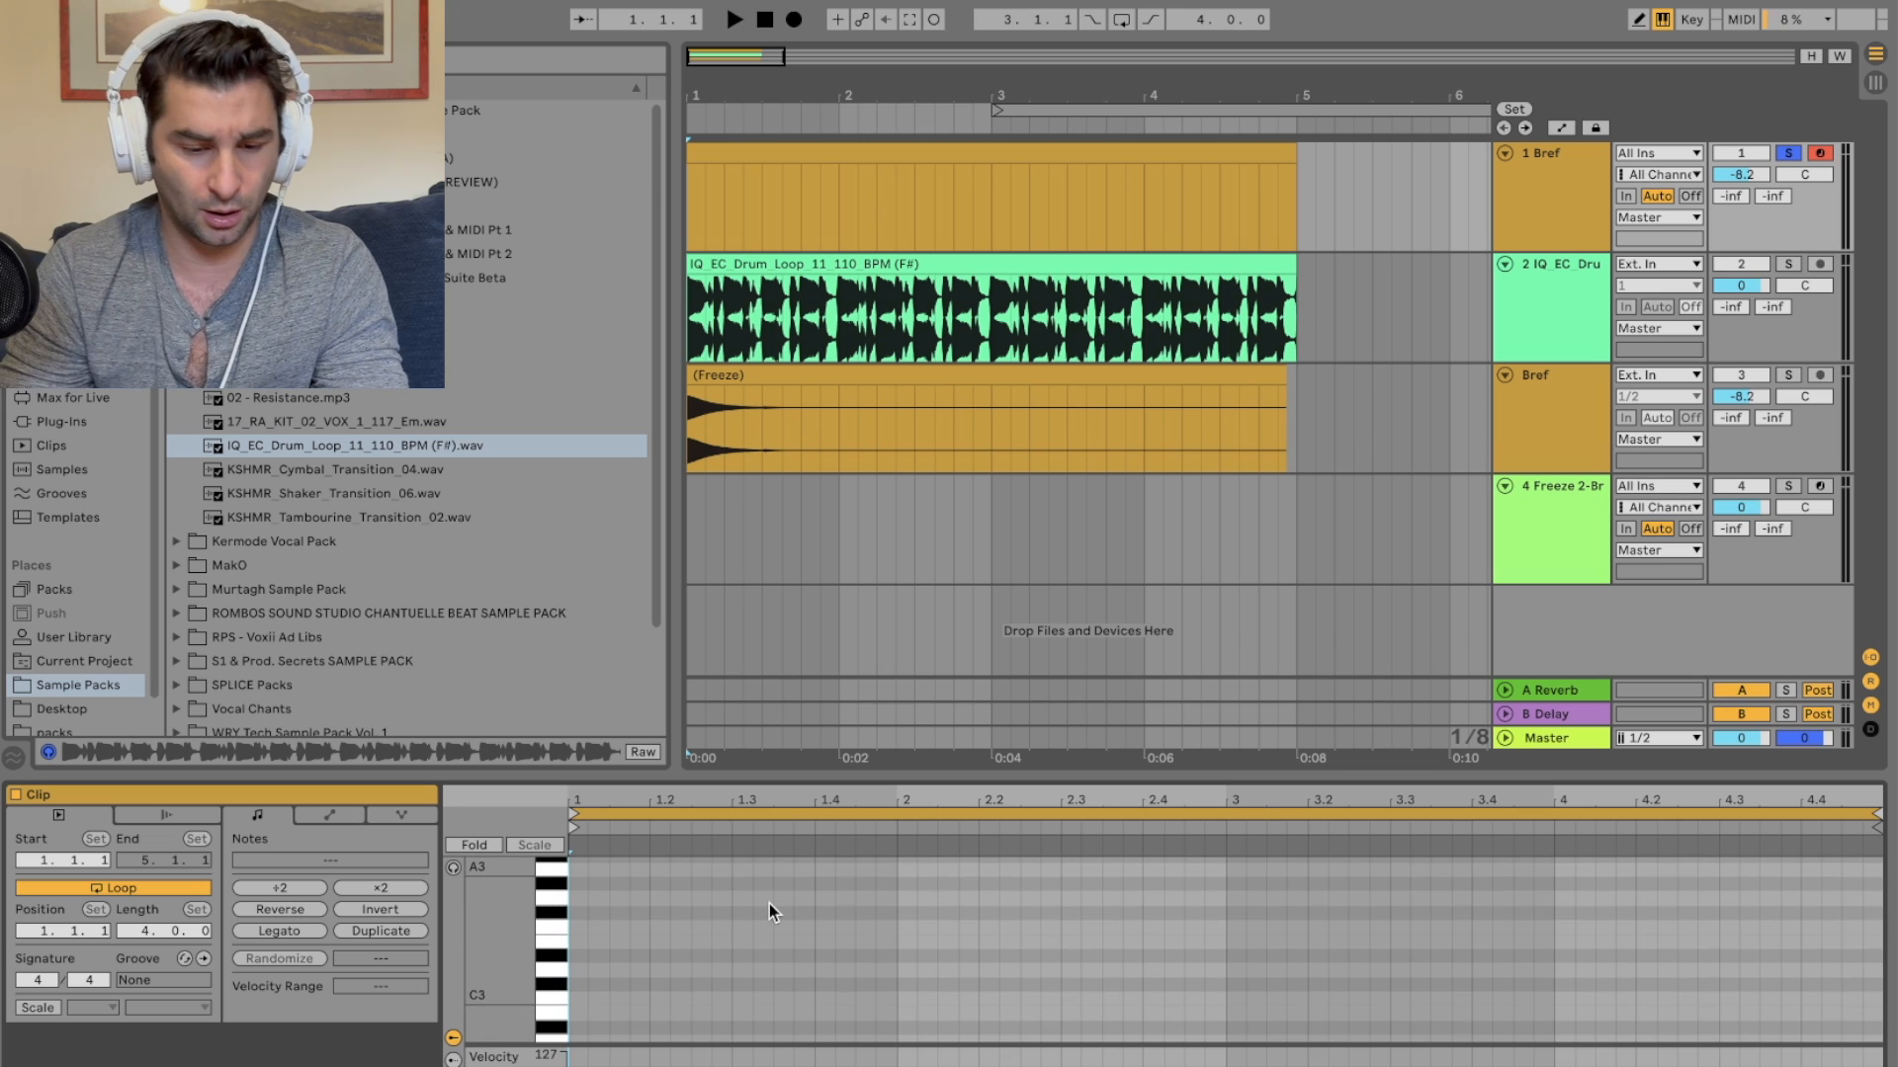
# Step: Draw a C3 note at the start of the Bref clip and duplicate it repeatedly across the clip
pyautogui.press('space')
pyautogui.press('space')
pyautogui.press('space')
pyautogui.press('space')
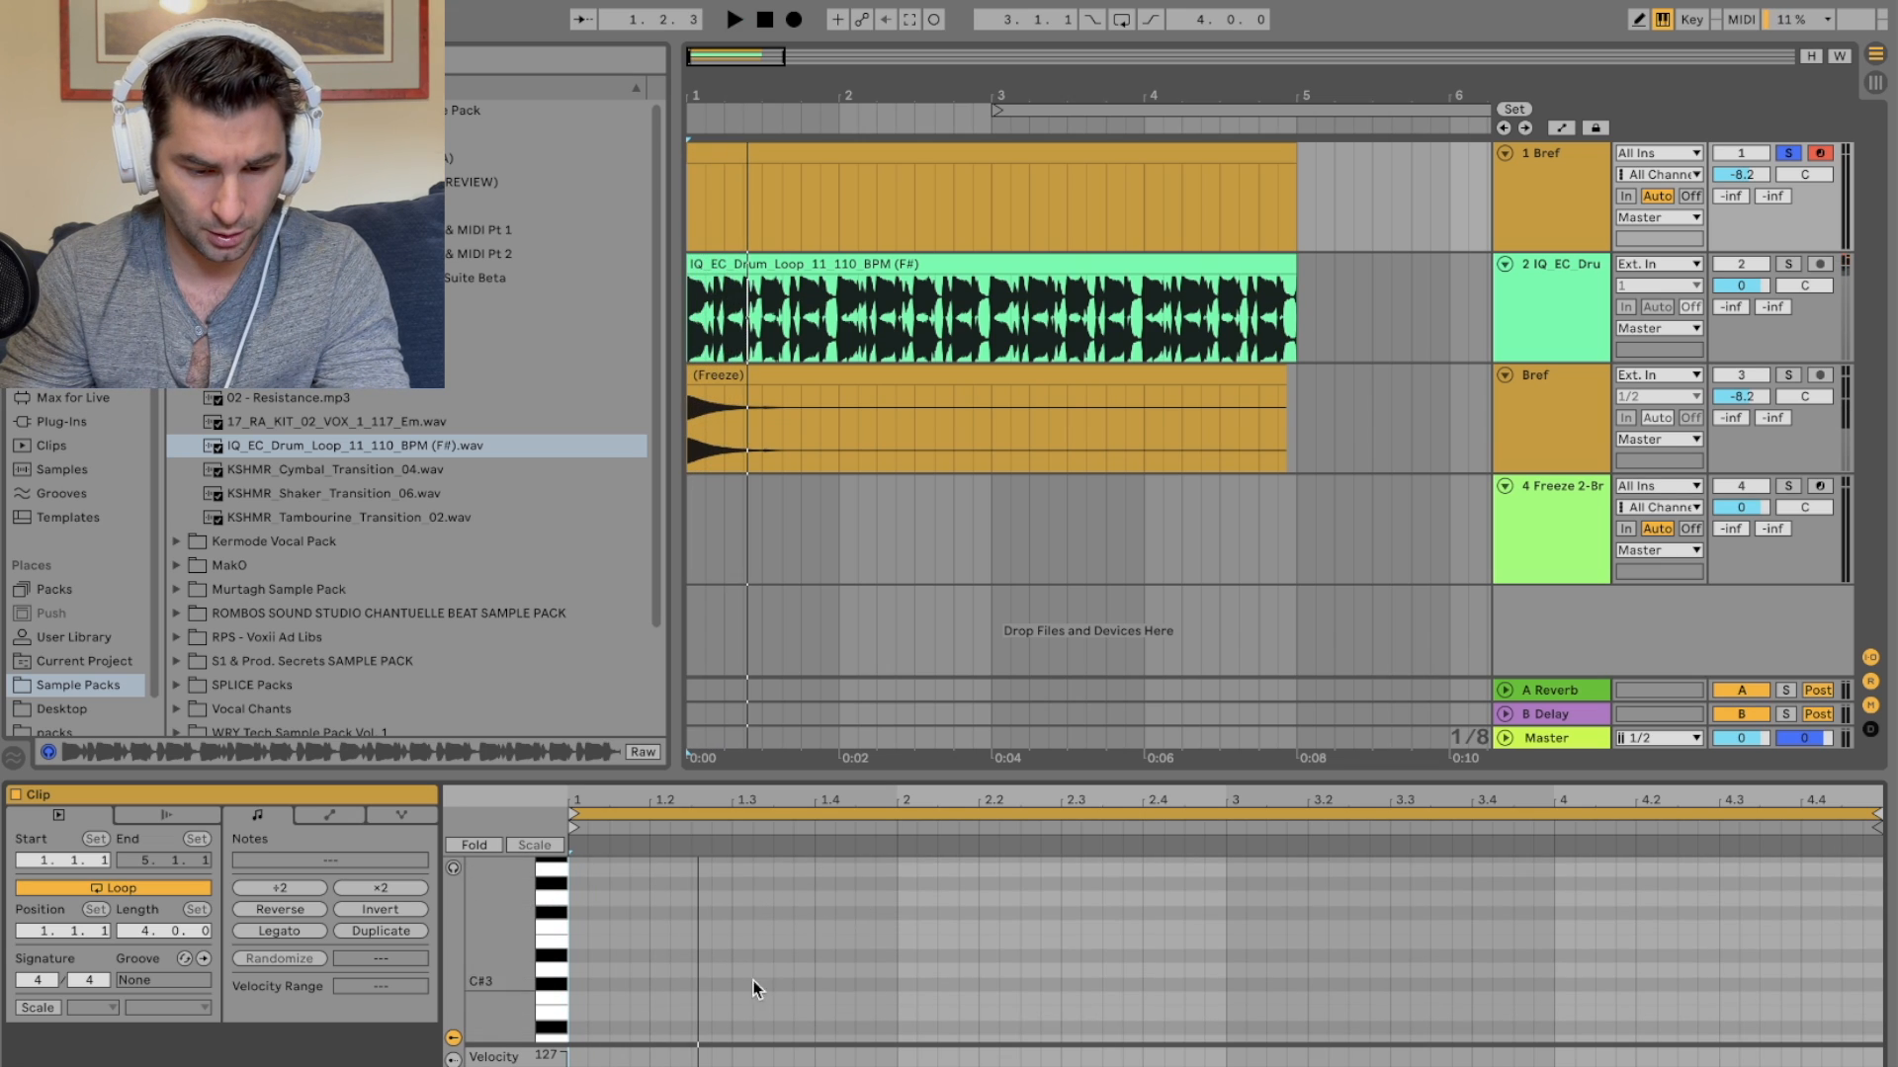
pyautogui.doubleClick(660, 1000)
pyautogui.moveTo(666, 999); pyautogui.dragTo(571, 1014)
pyautogui.press('super+d')
pyautogui.press('super+d')
pyautogui.press('super+d')
pyautogui.press('super+d')
pyautogui.press('super+d')
pyautogui.press('super+d')
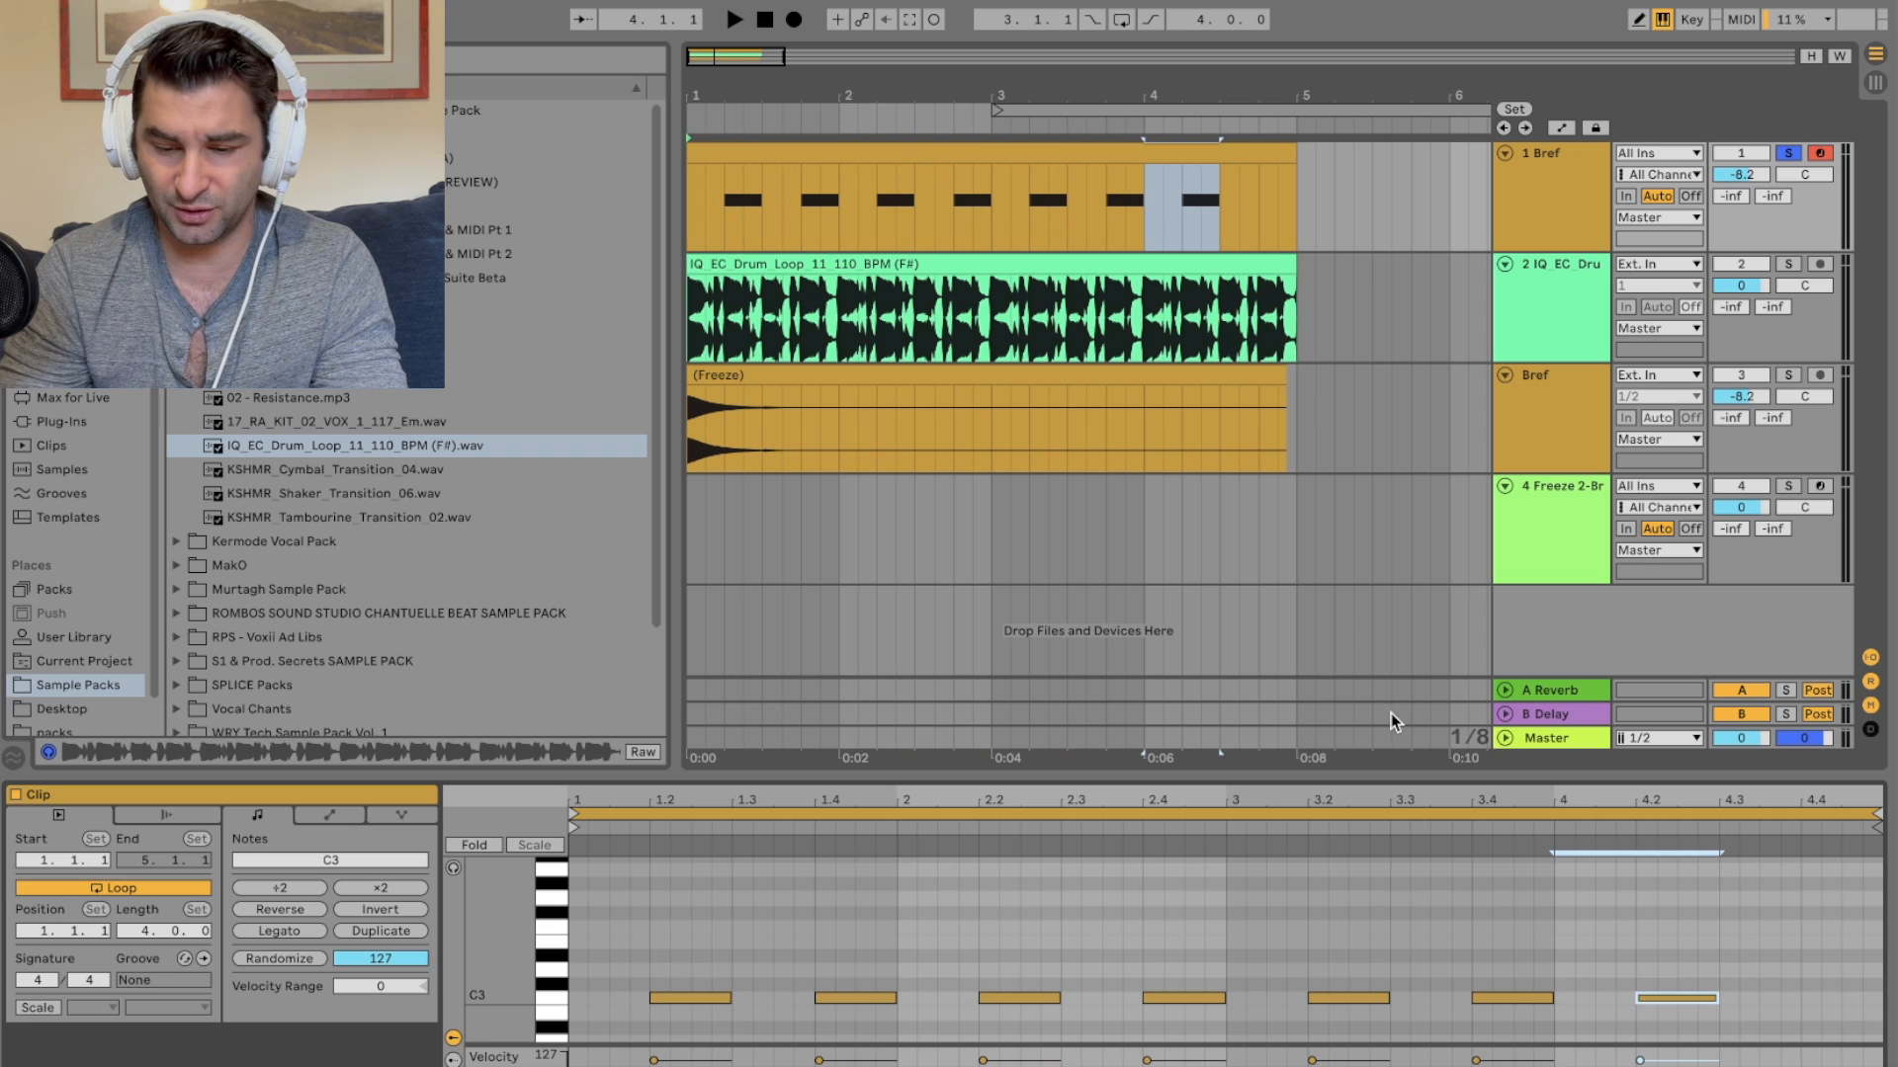
# Step: Unsolo the Bref track and set the Bref volume to -2.8 dB and the drum loop volume to -2.3 dB
pyautogui.click(1787, 155)
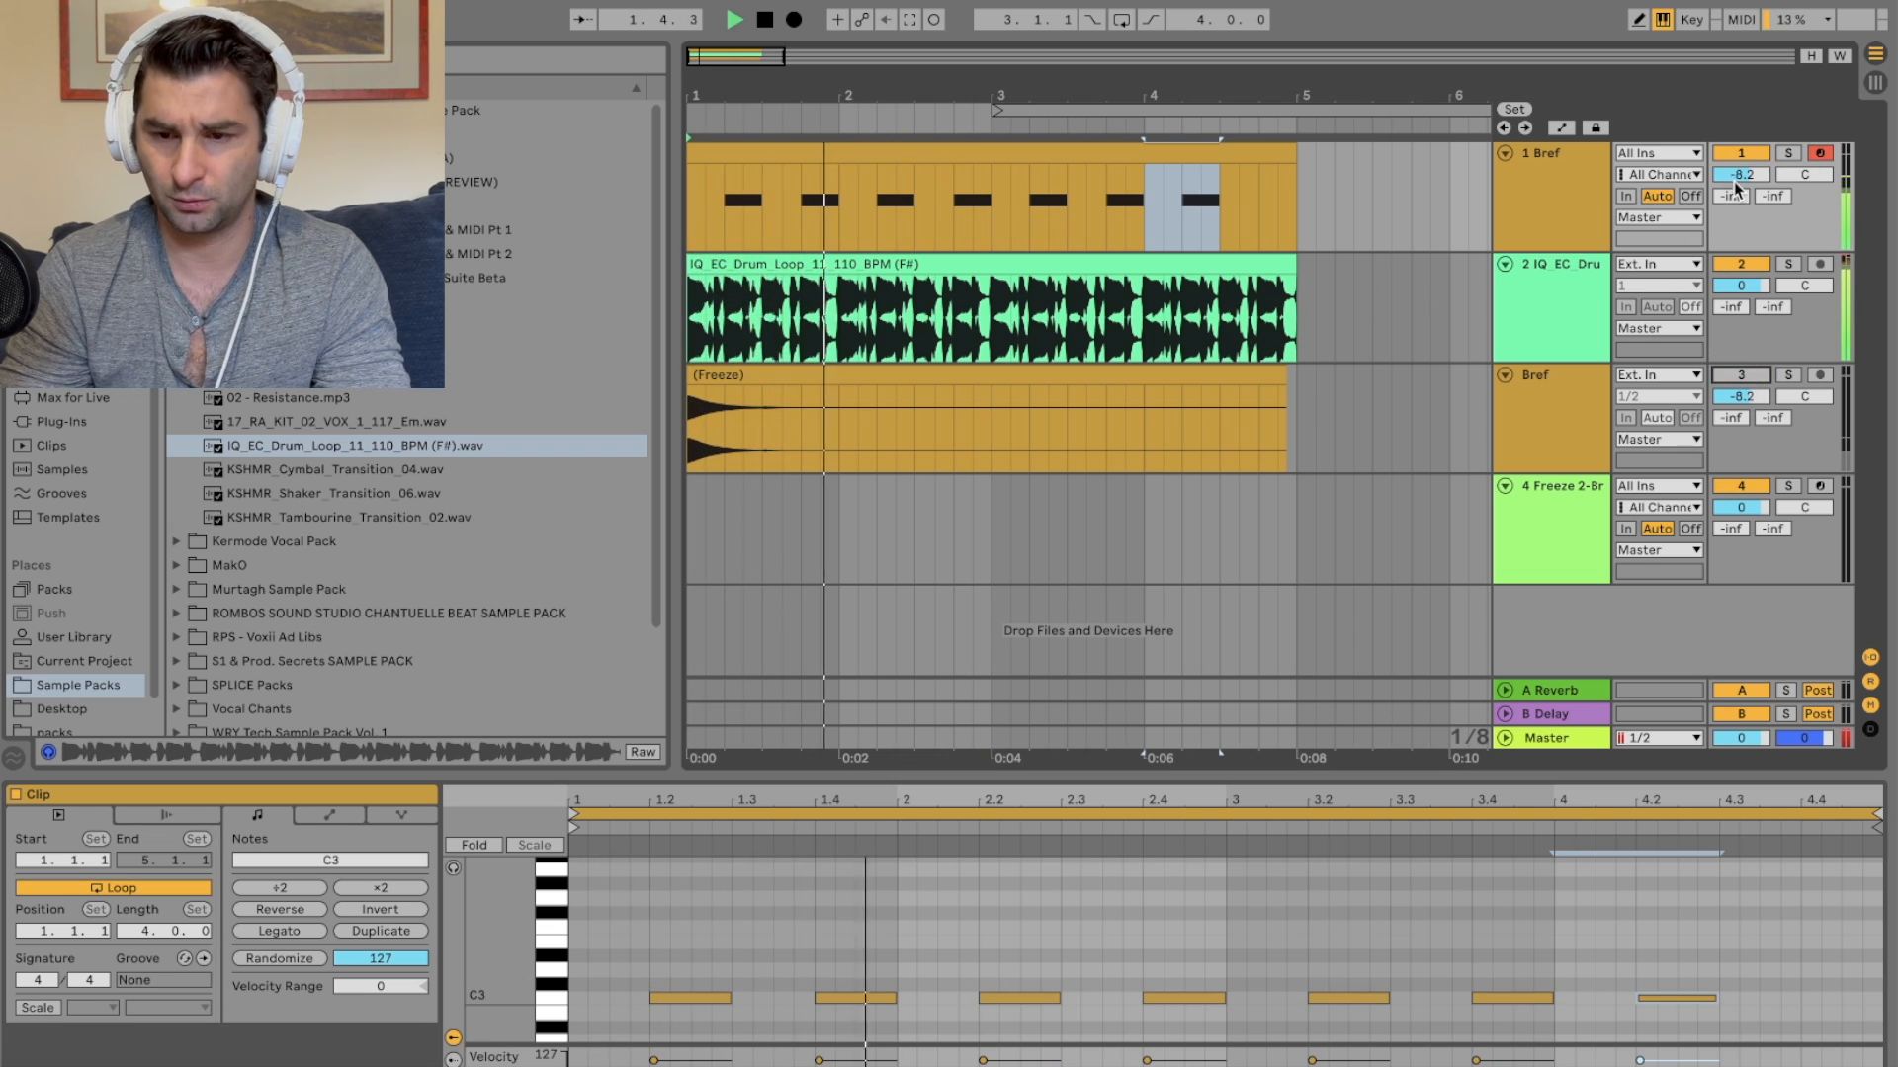
pyautogui.moveTo(1740, 168); pyautogui.dragTo(1739, 139)
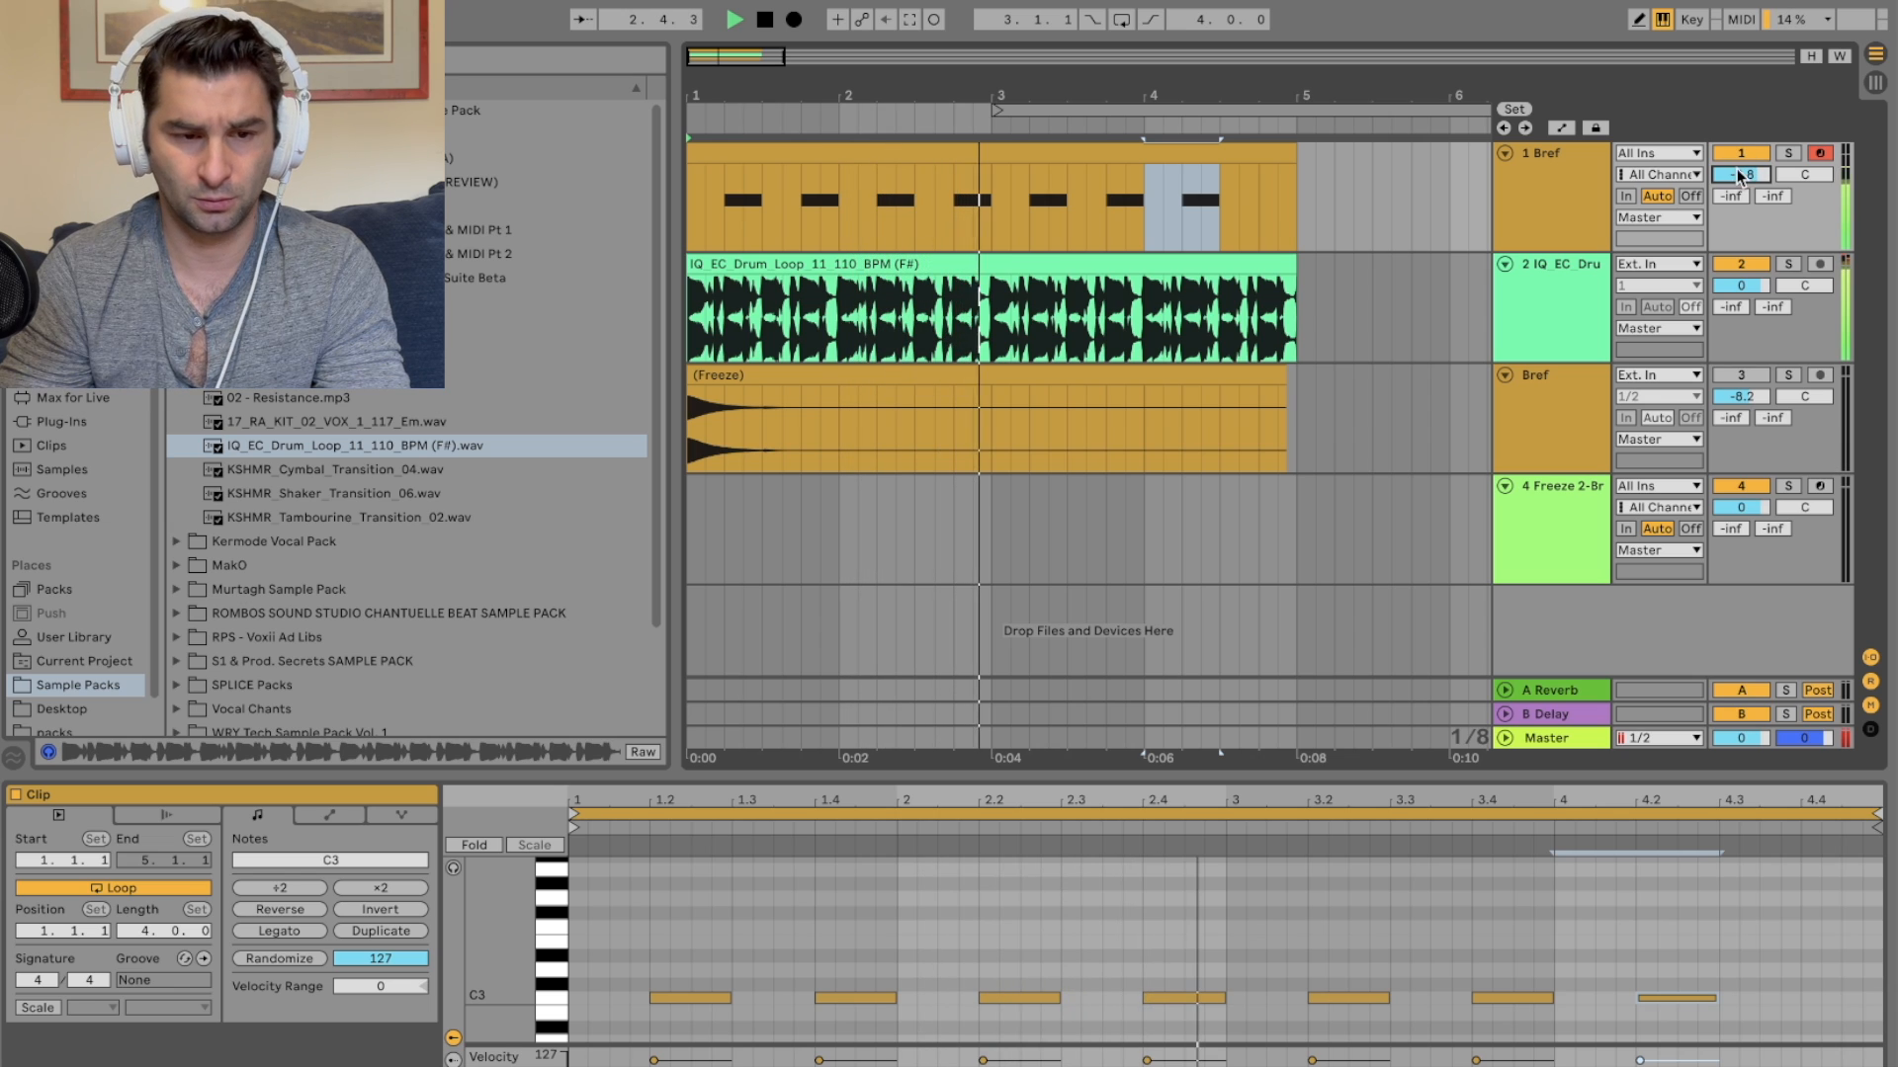
pyautogui.moveTo(1750, 286); pyautogui.dragTo(1749, 287)
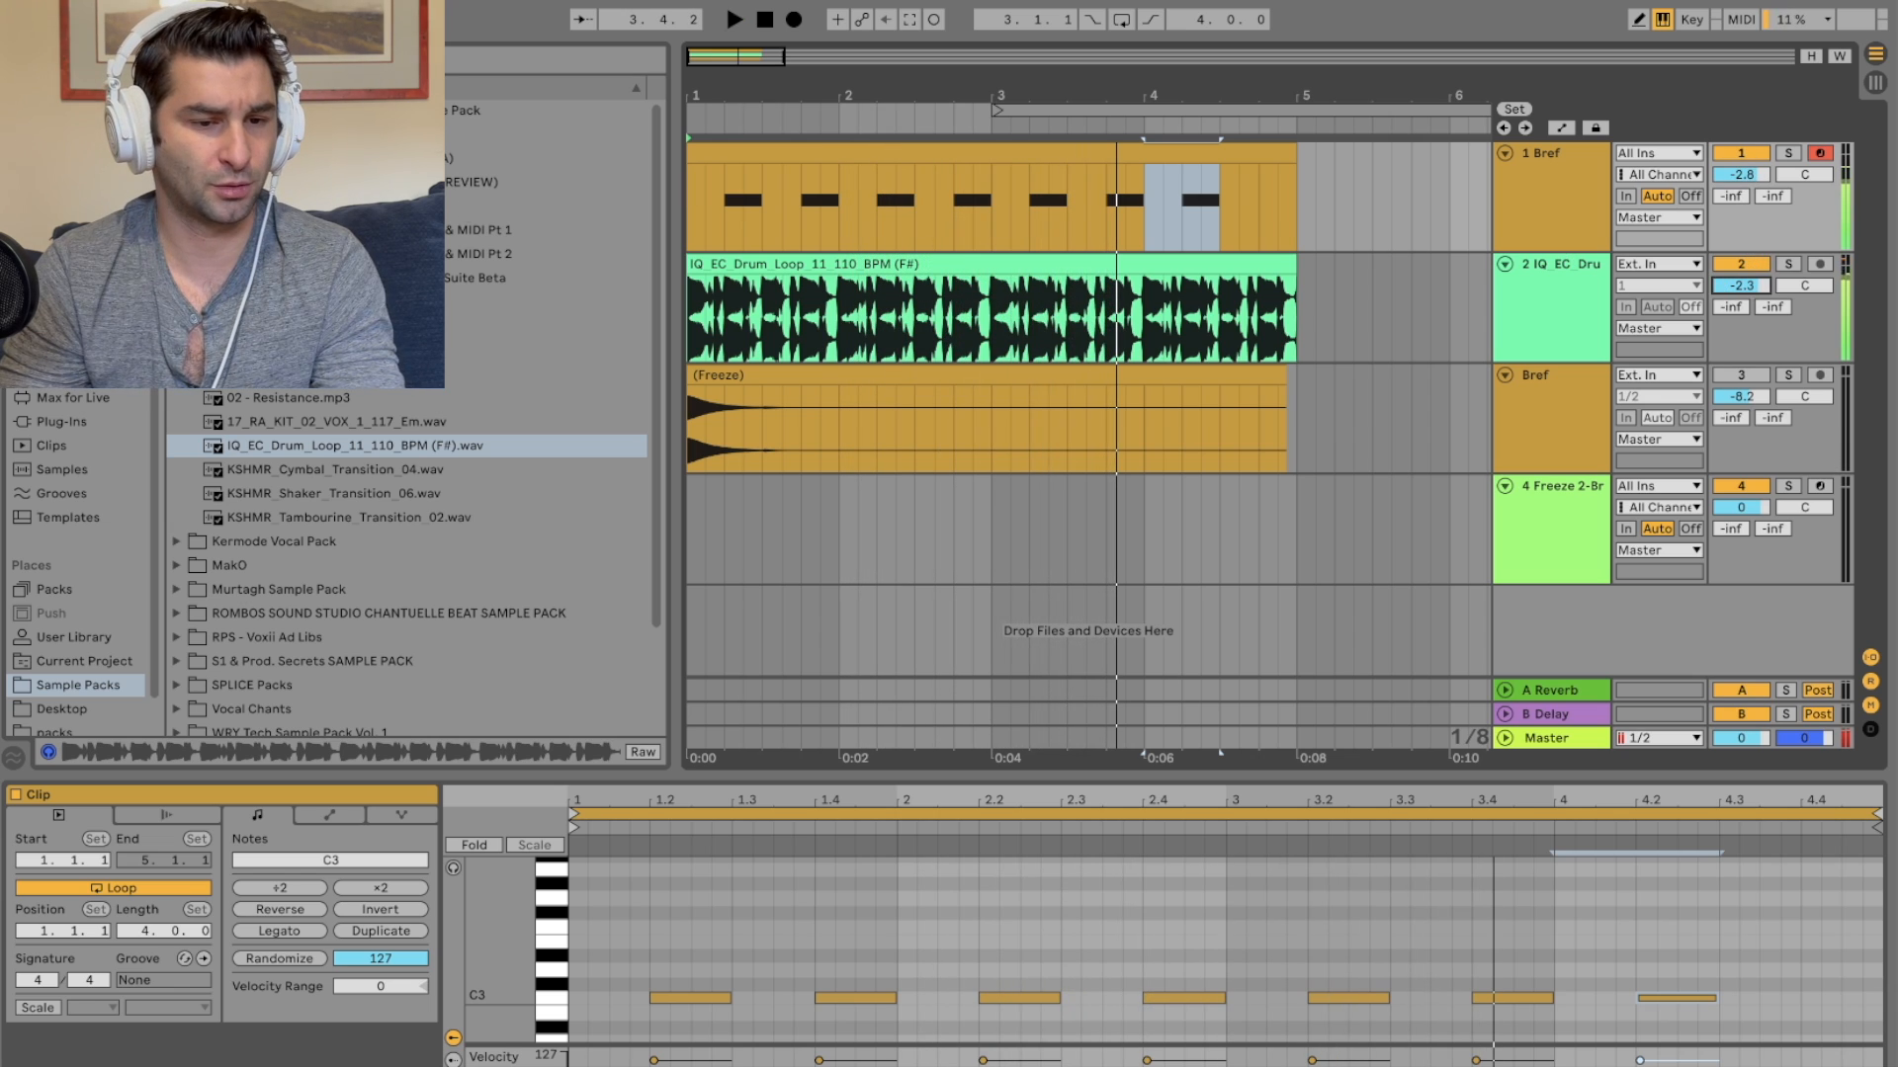
pyautogui.press('space')
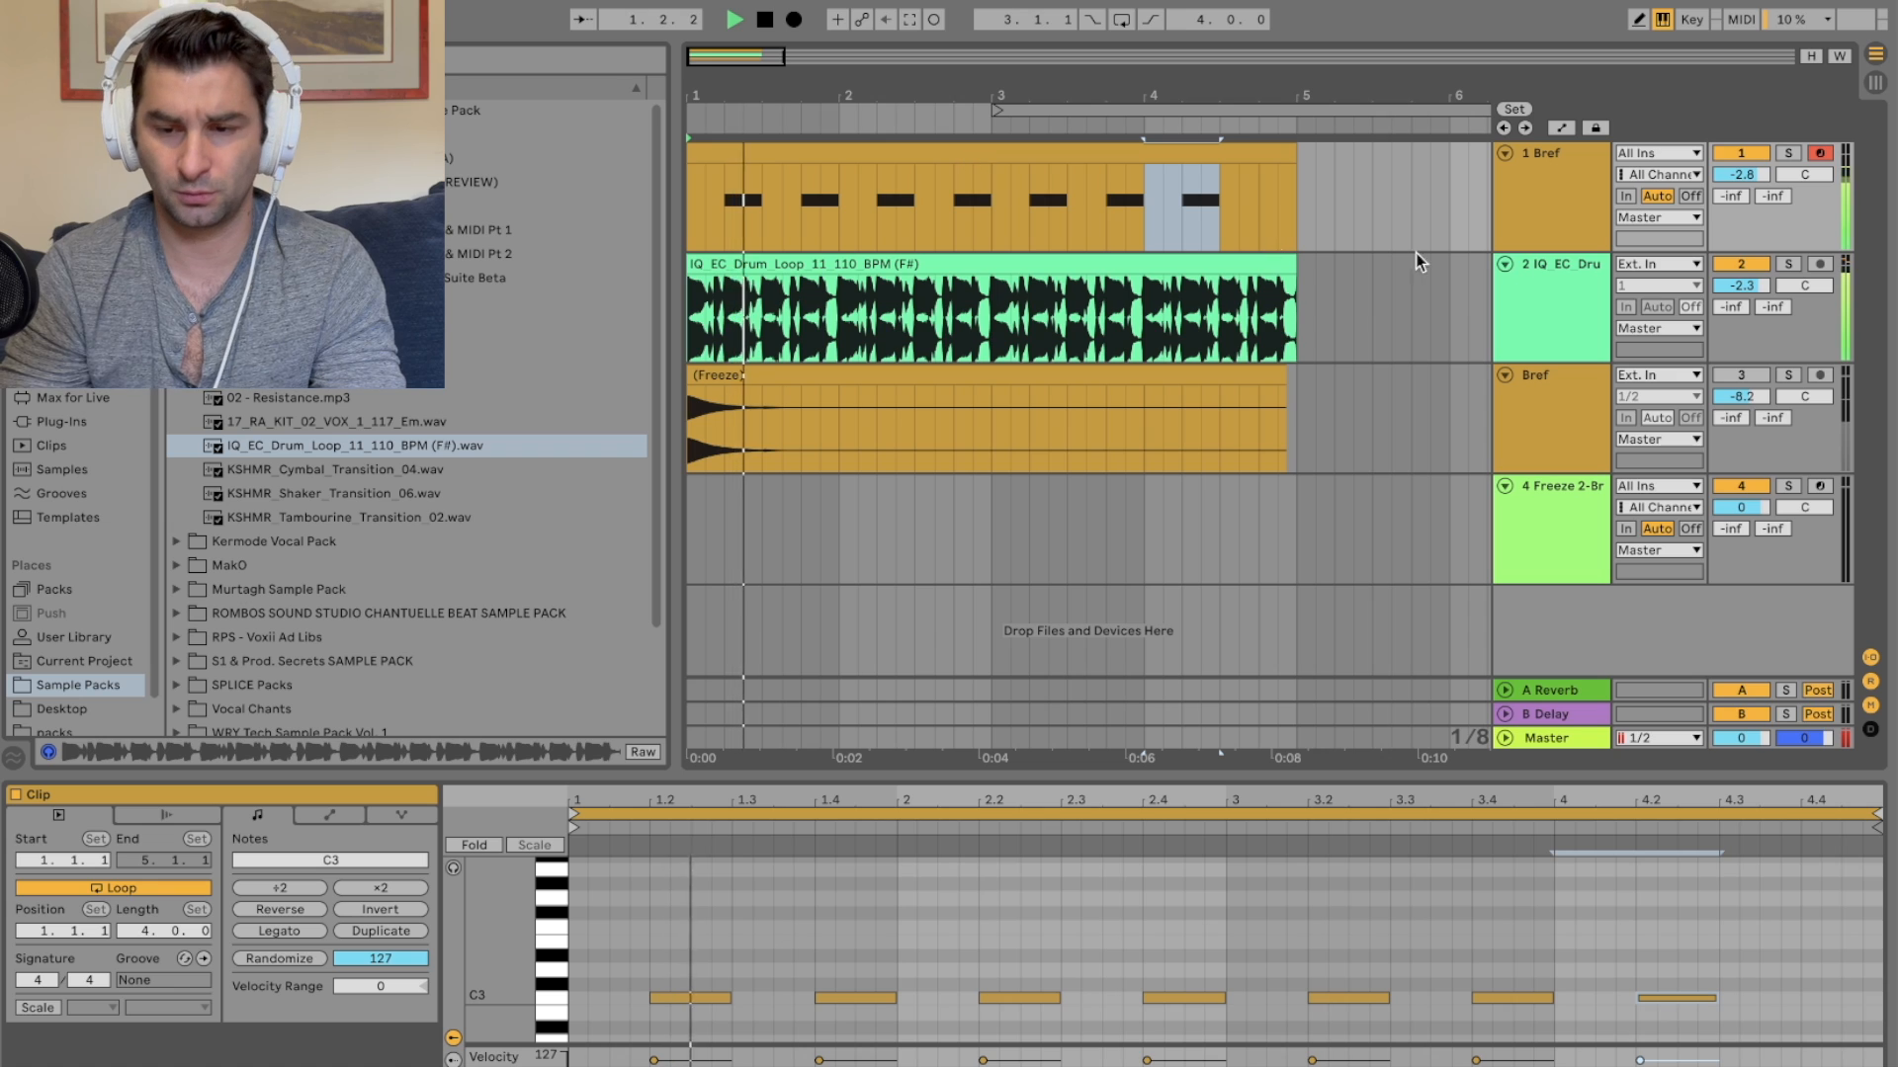
# Step: Consolidate the Bref MIDI clip into a single clip
pyautogui.click(1296, 152)
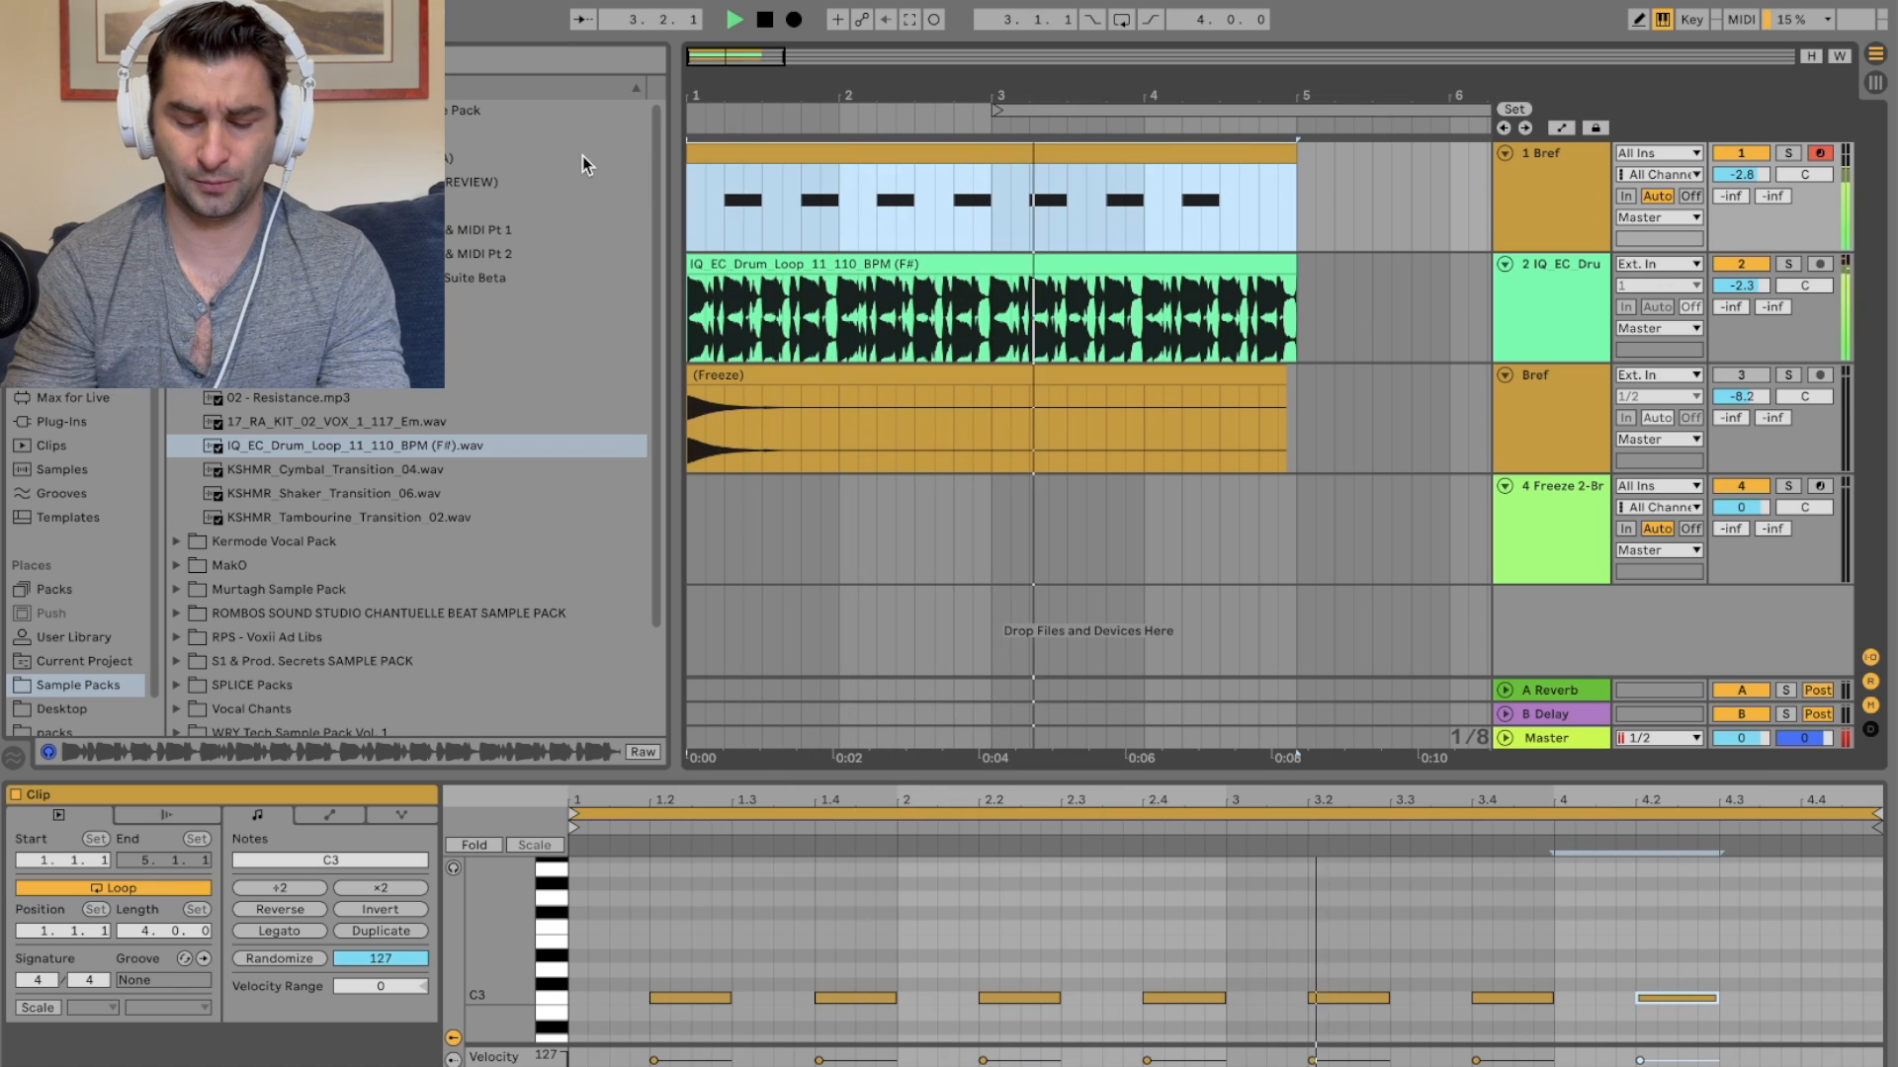
pyautogui.press('super+j')
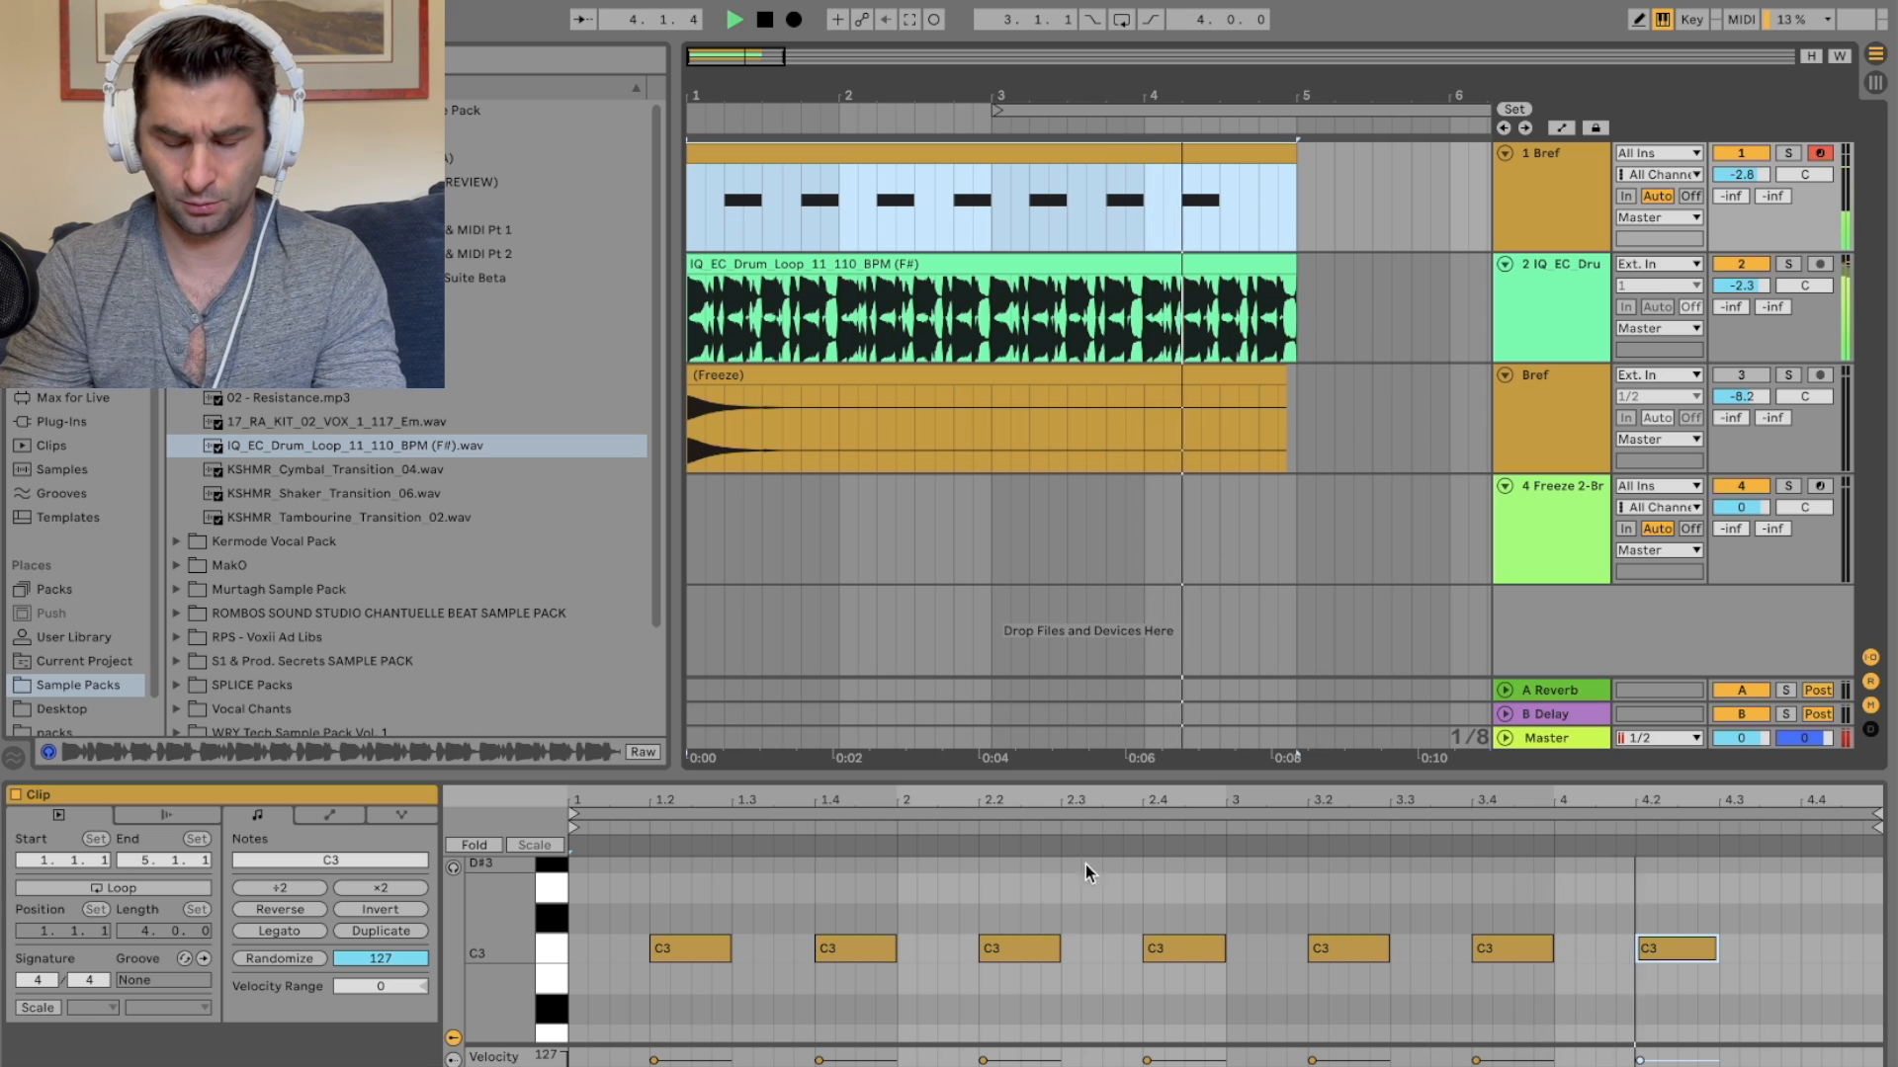
pyautogui.press('space')
pyautogui.press('super+a')
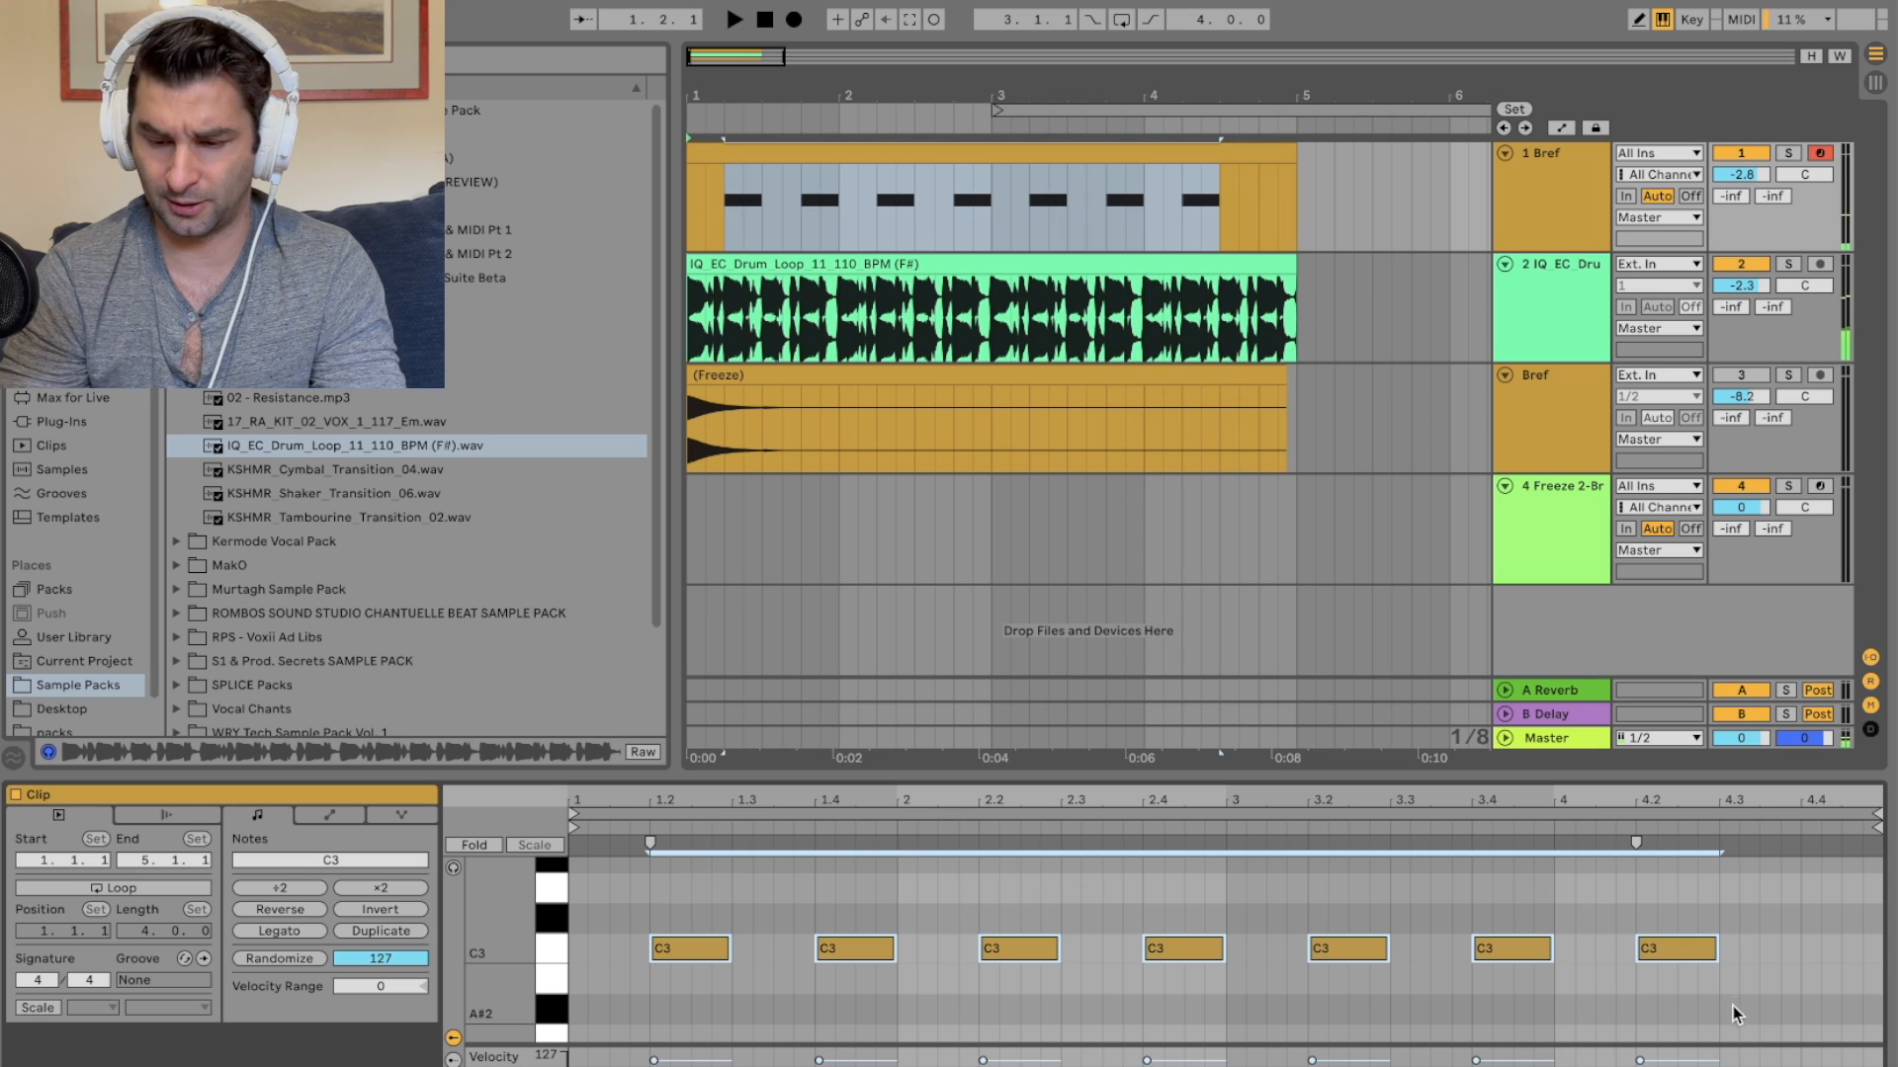
# Step: Freeze and flatten the Bref track into an audio clip
pyautogui.rightClick(1555, 183)
pyautogui.click(1629, 337)
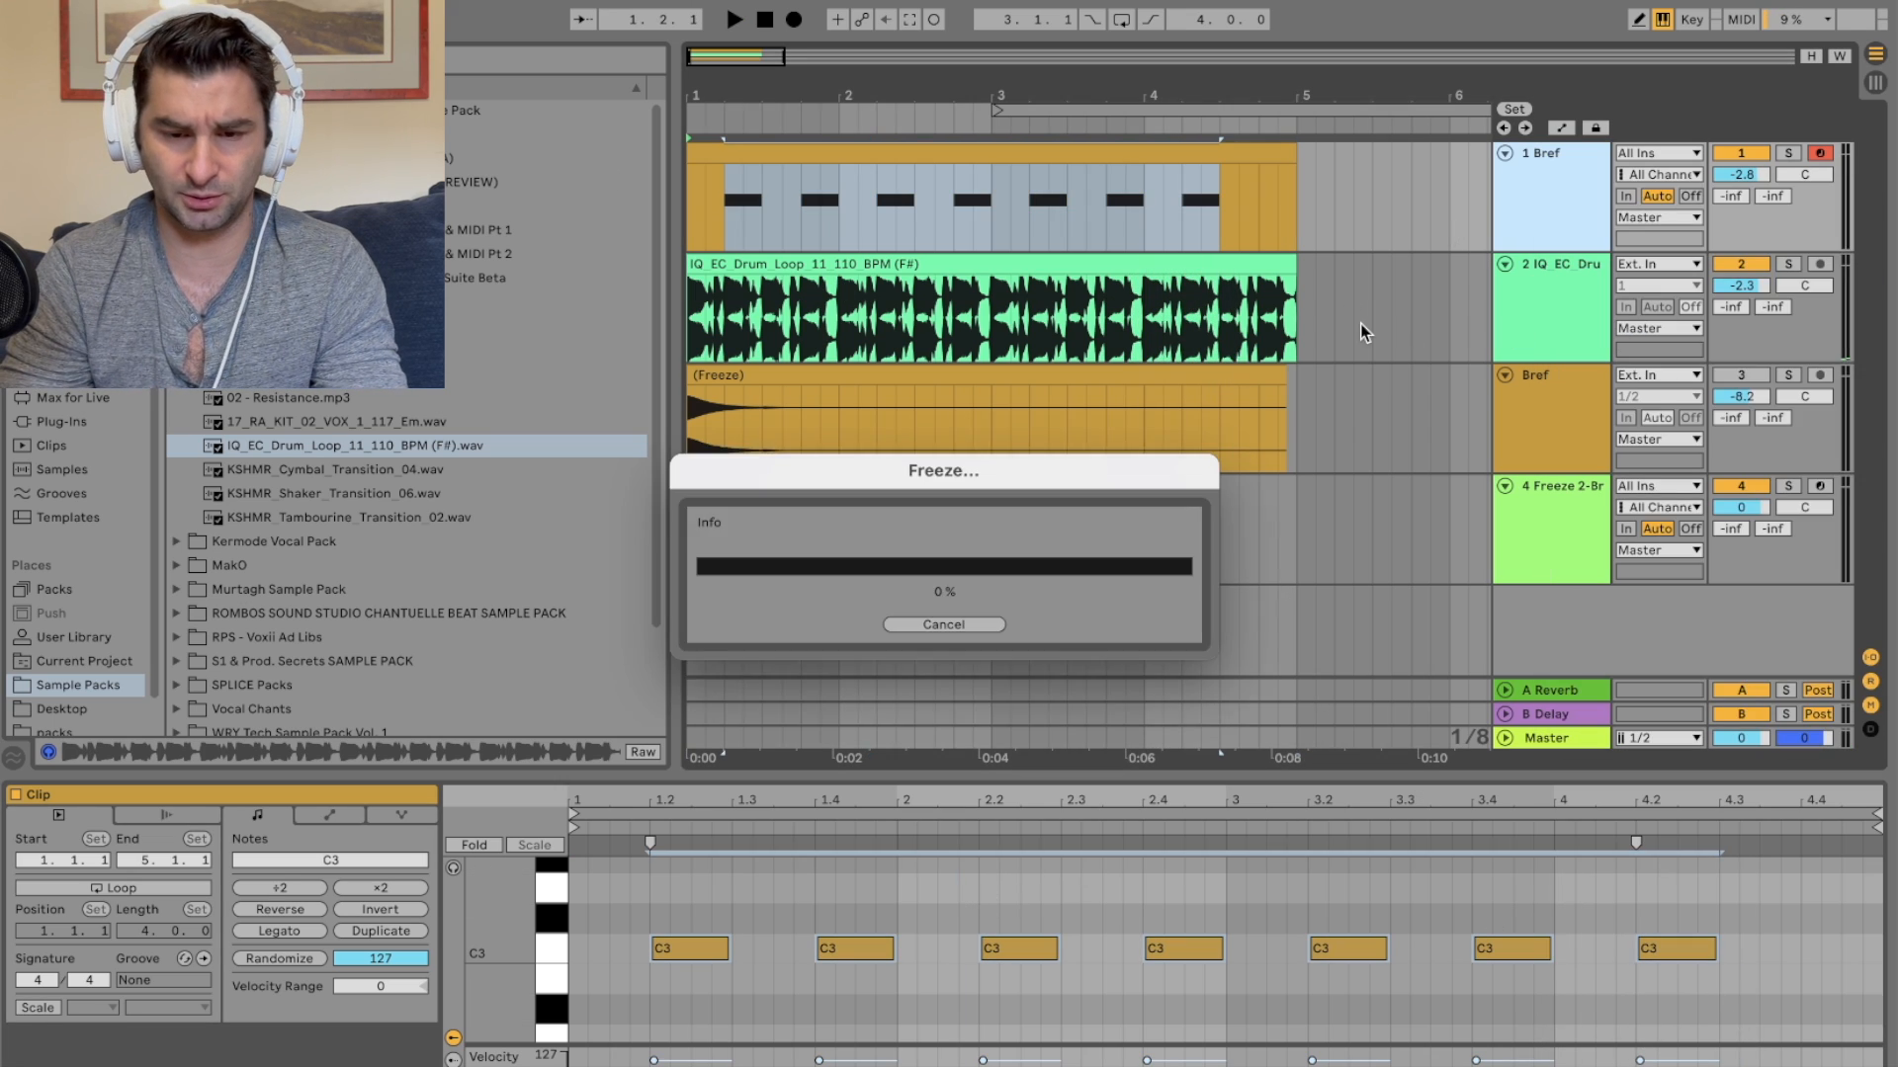
pyautogui.press('space')
pyautogui.rightClick(1584, 194)
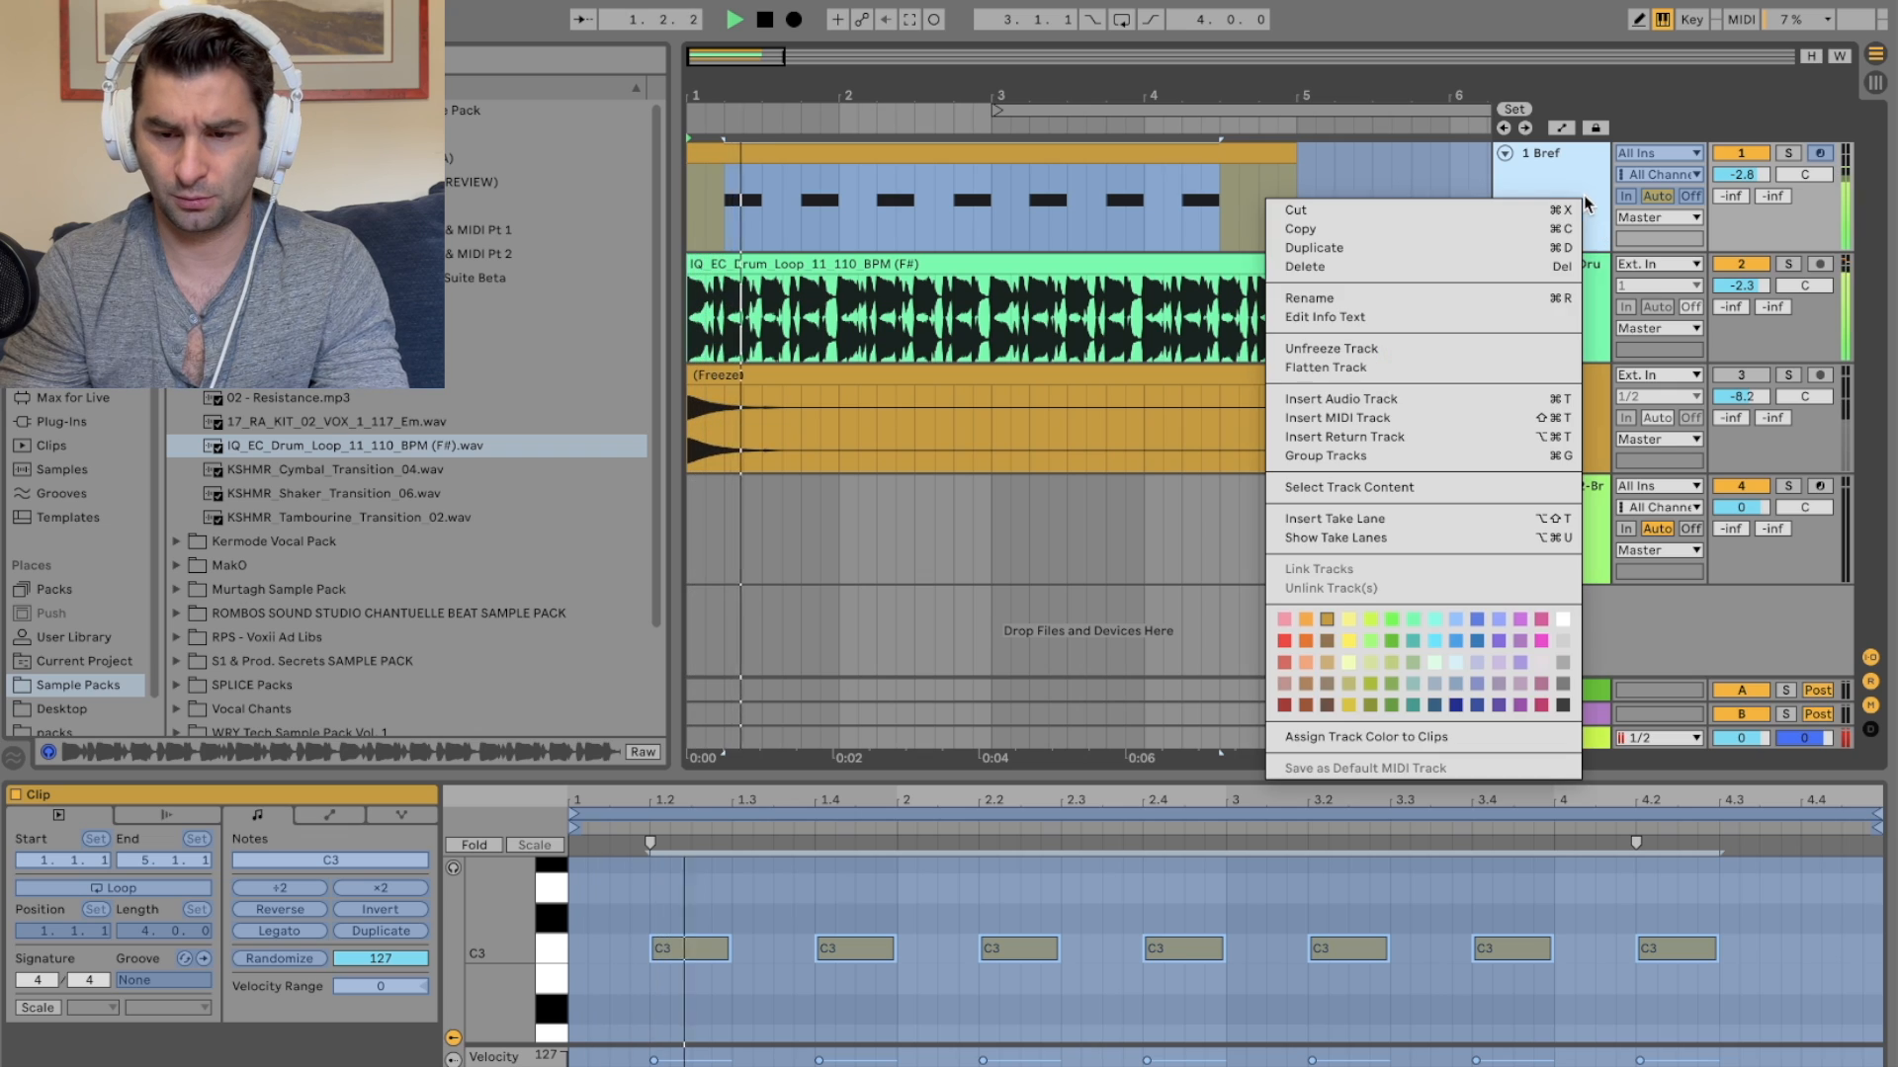
pyautogui.click(1414, 366)
pyautogui.click(1252, 150)
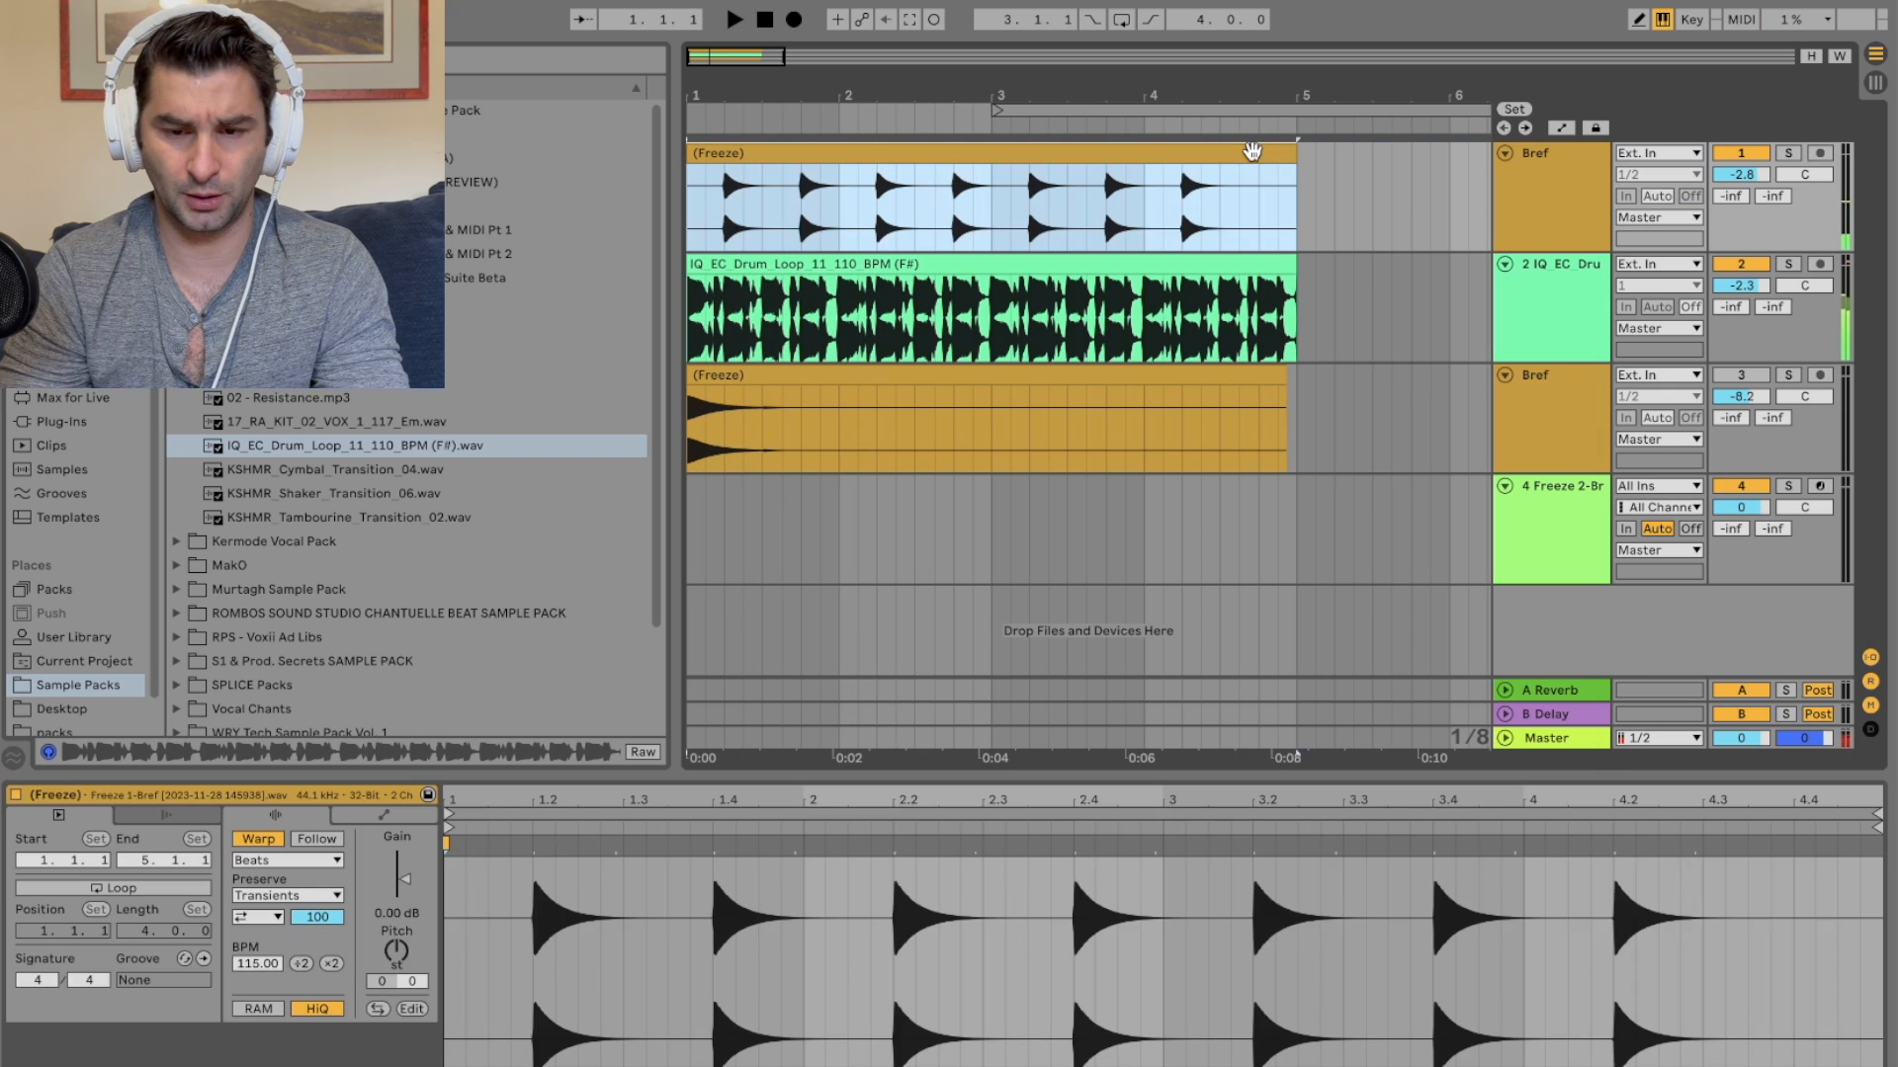
# Step: Transpose the flattened Bref clip's pitch to +12 semitones
pyautogui.moveTo(392, 964); pyautogui.dragTo(392, 1008)
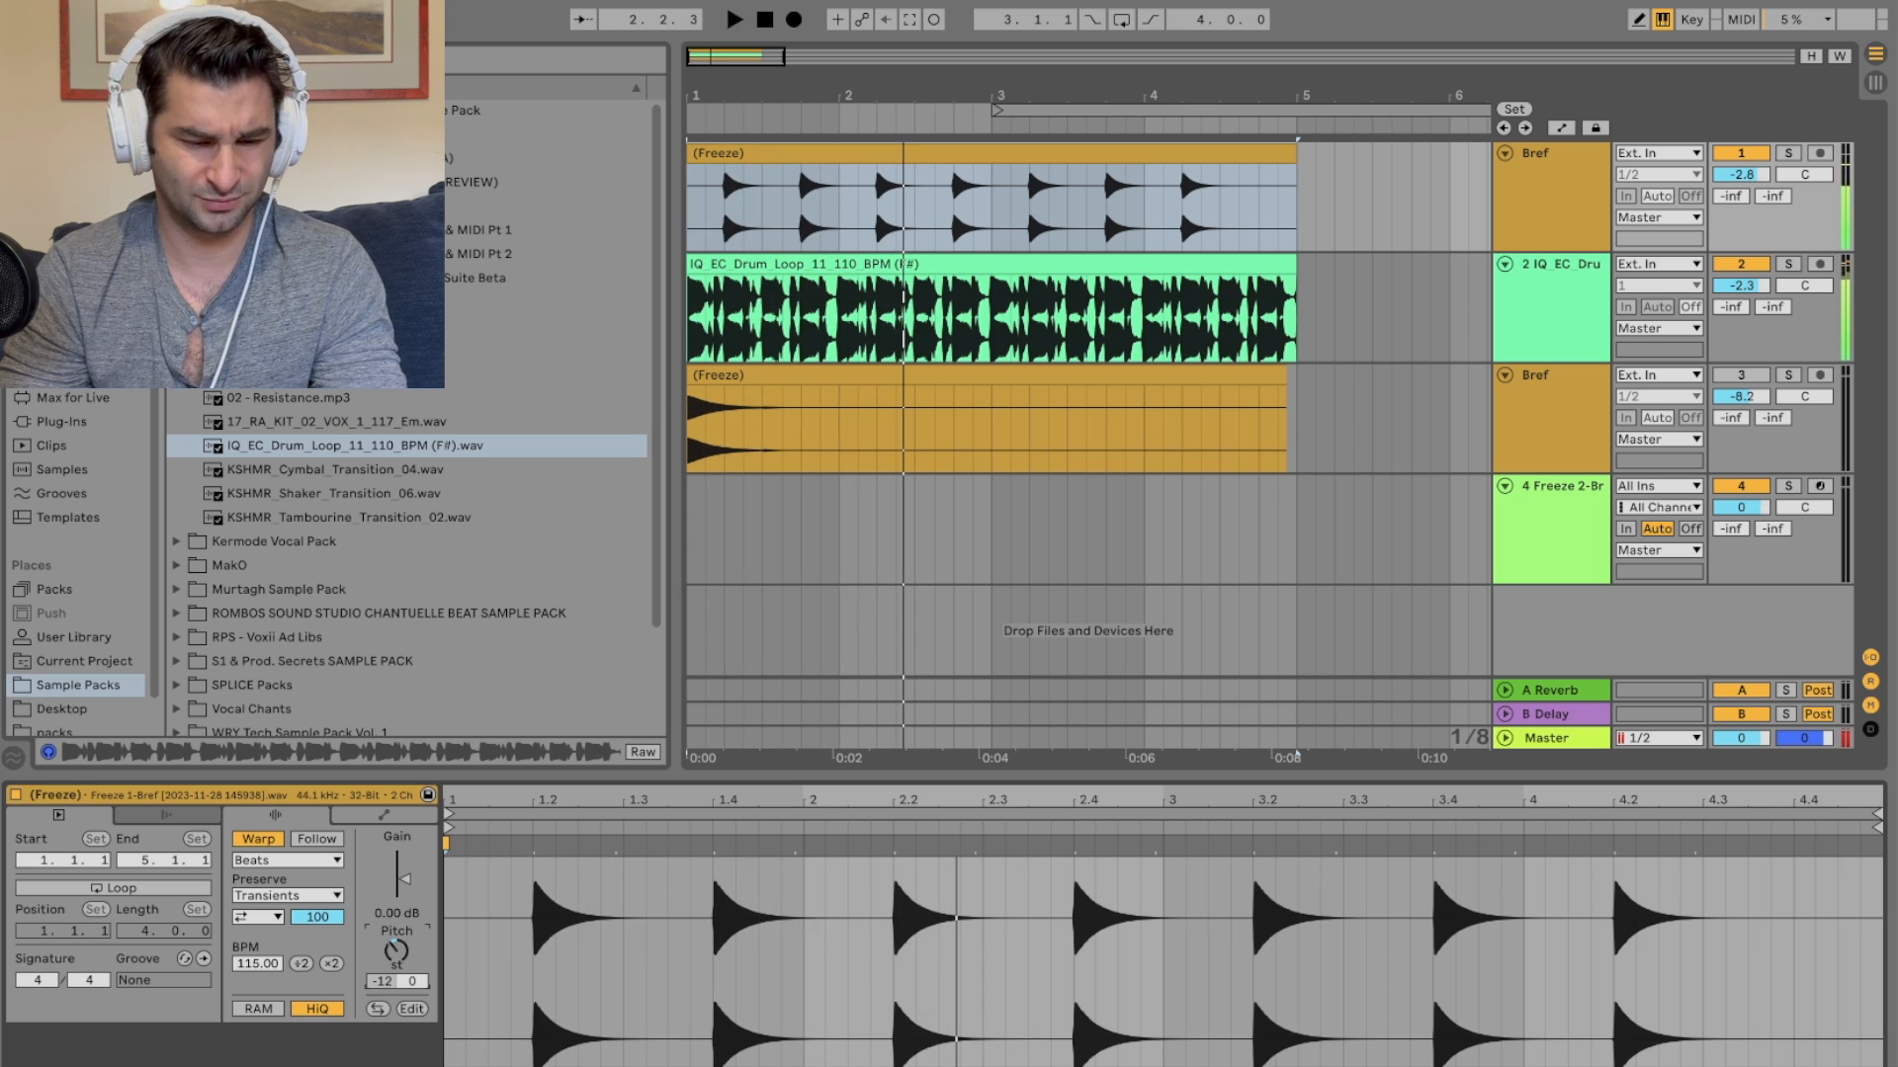
pyautogui.press('space')
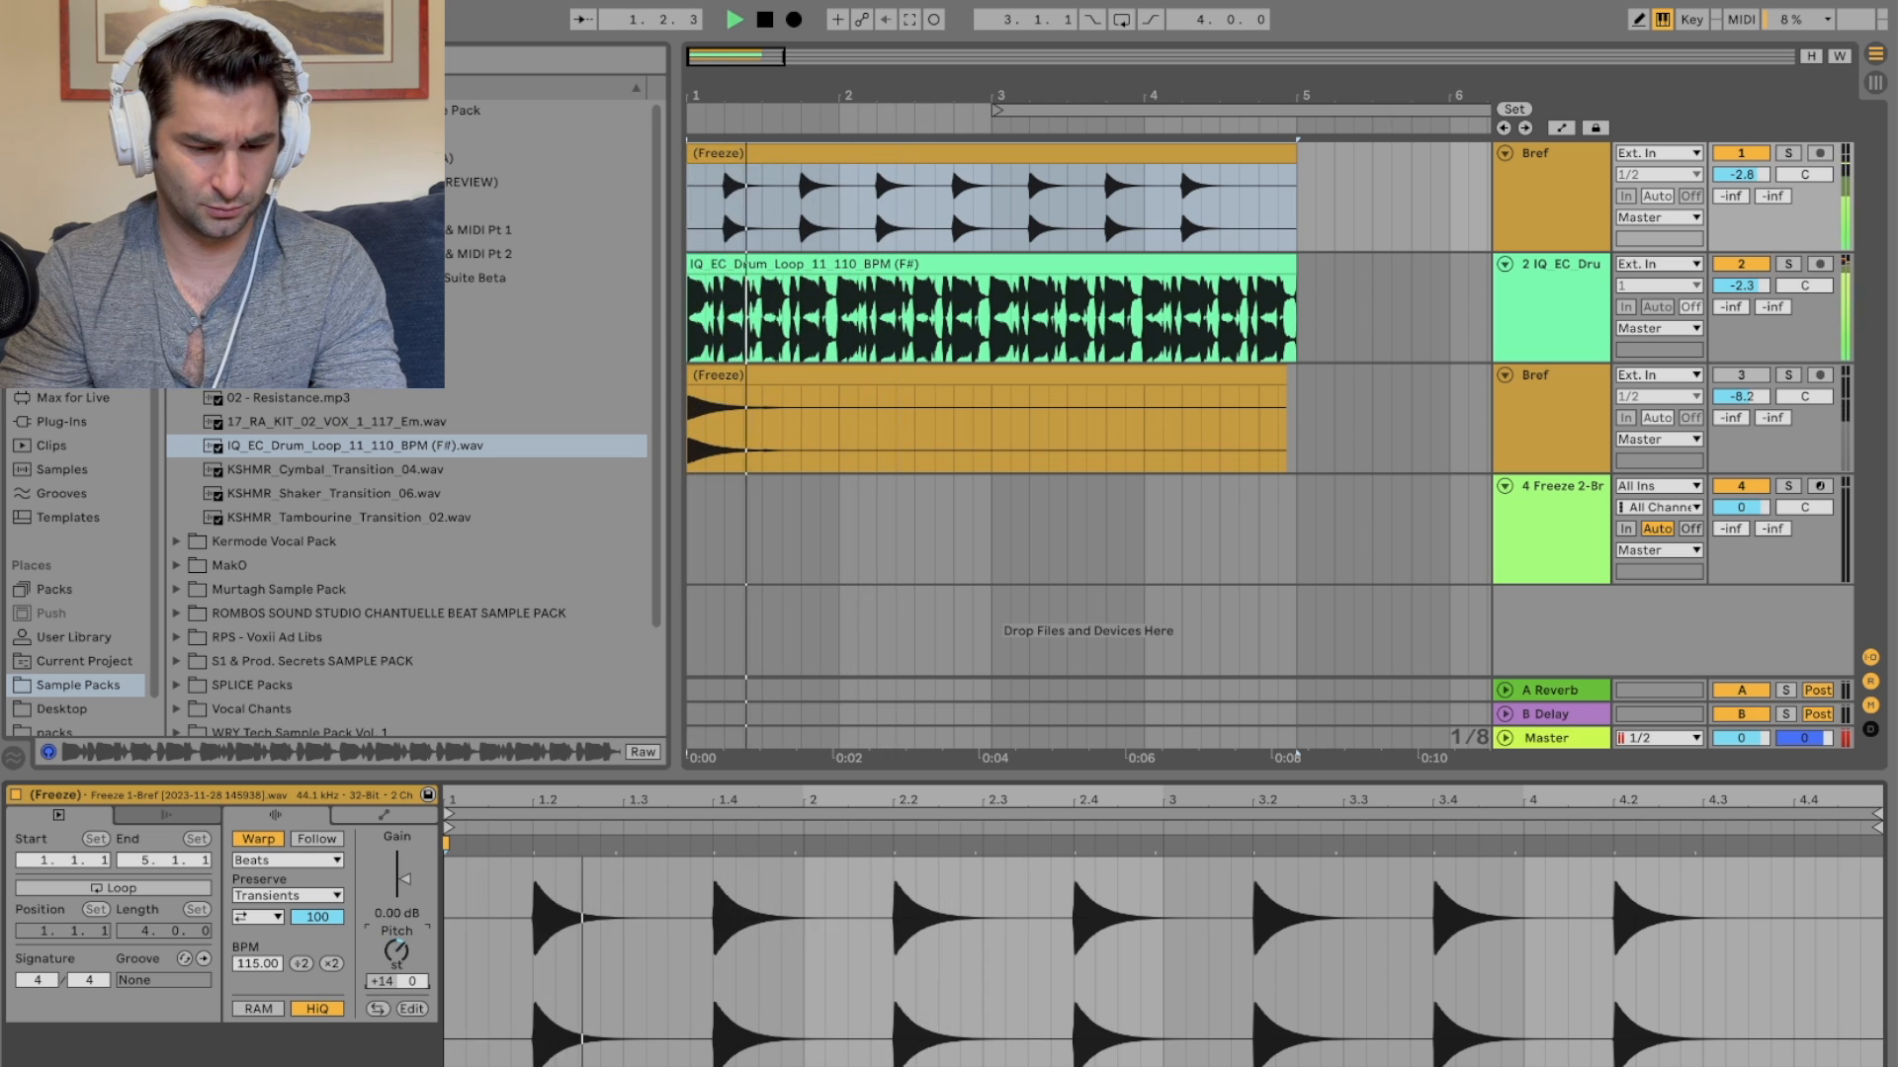
pyautogui.moveTo(396, 952); pyautogui.dragTo(396, 959)
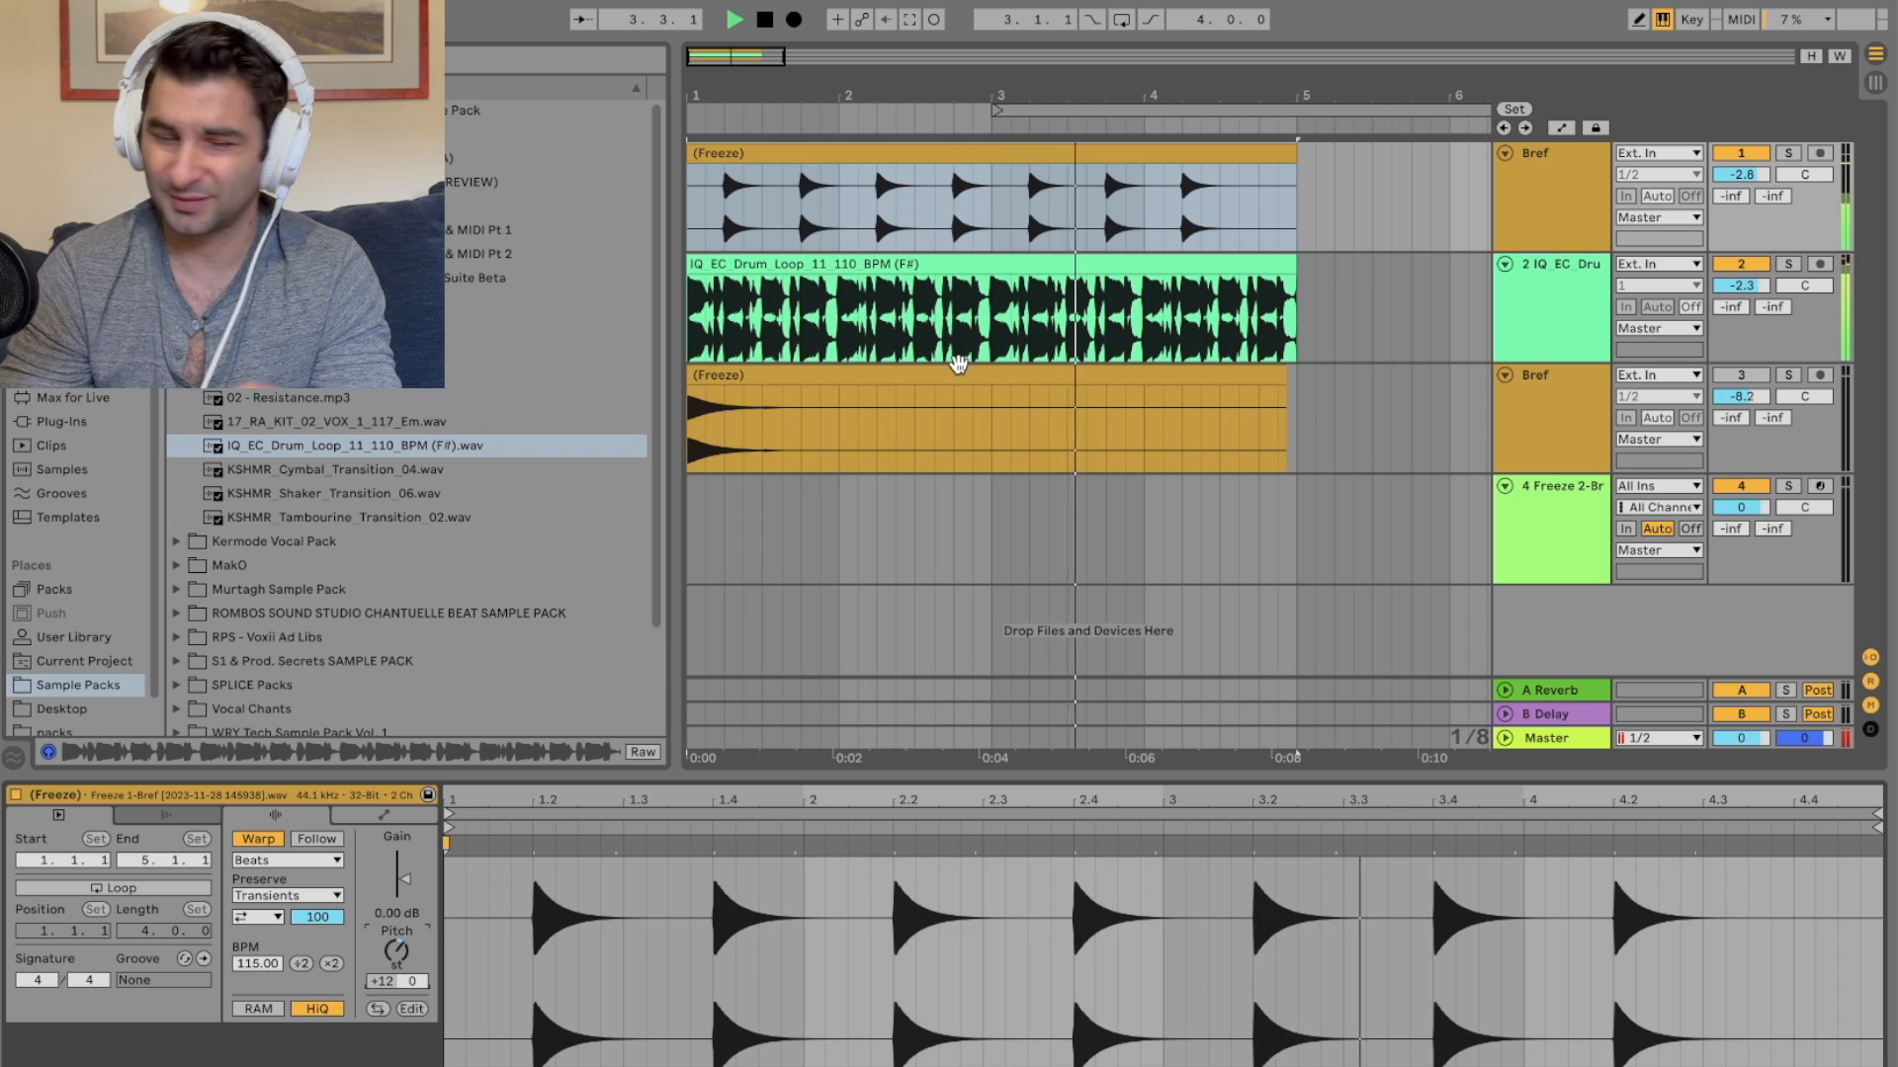
# Step: Try the Complex Pro and Tones warp modes on the clip before switching back to Beats with Transients
pyautogui.click(330, 870)
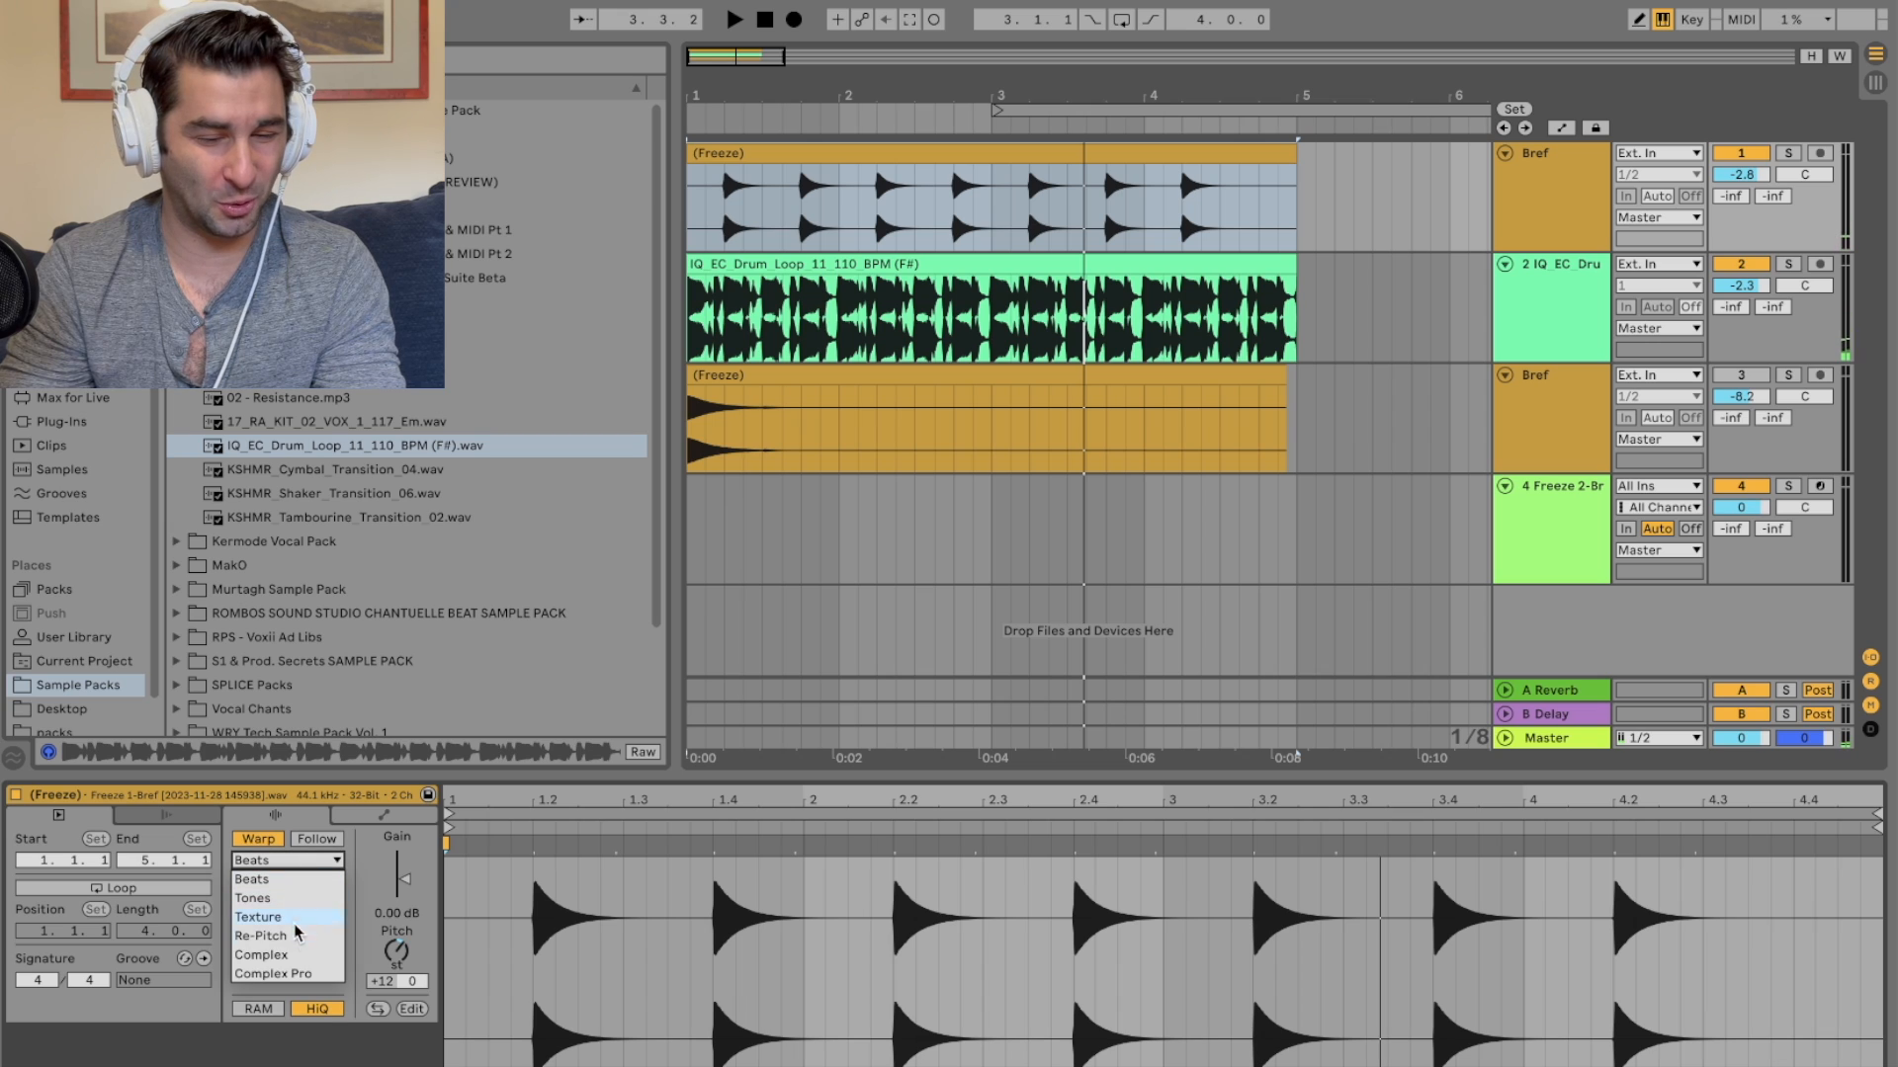
pyautogui.click(289, 973)
pyautogui.press('space')
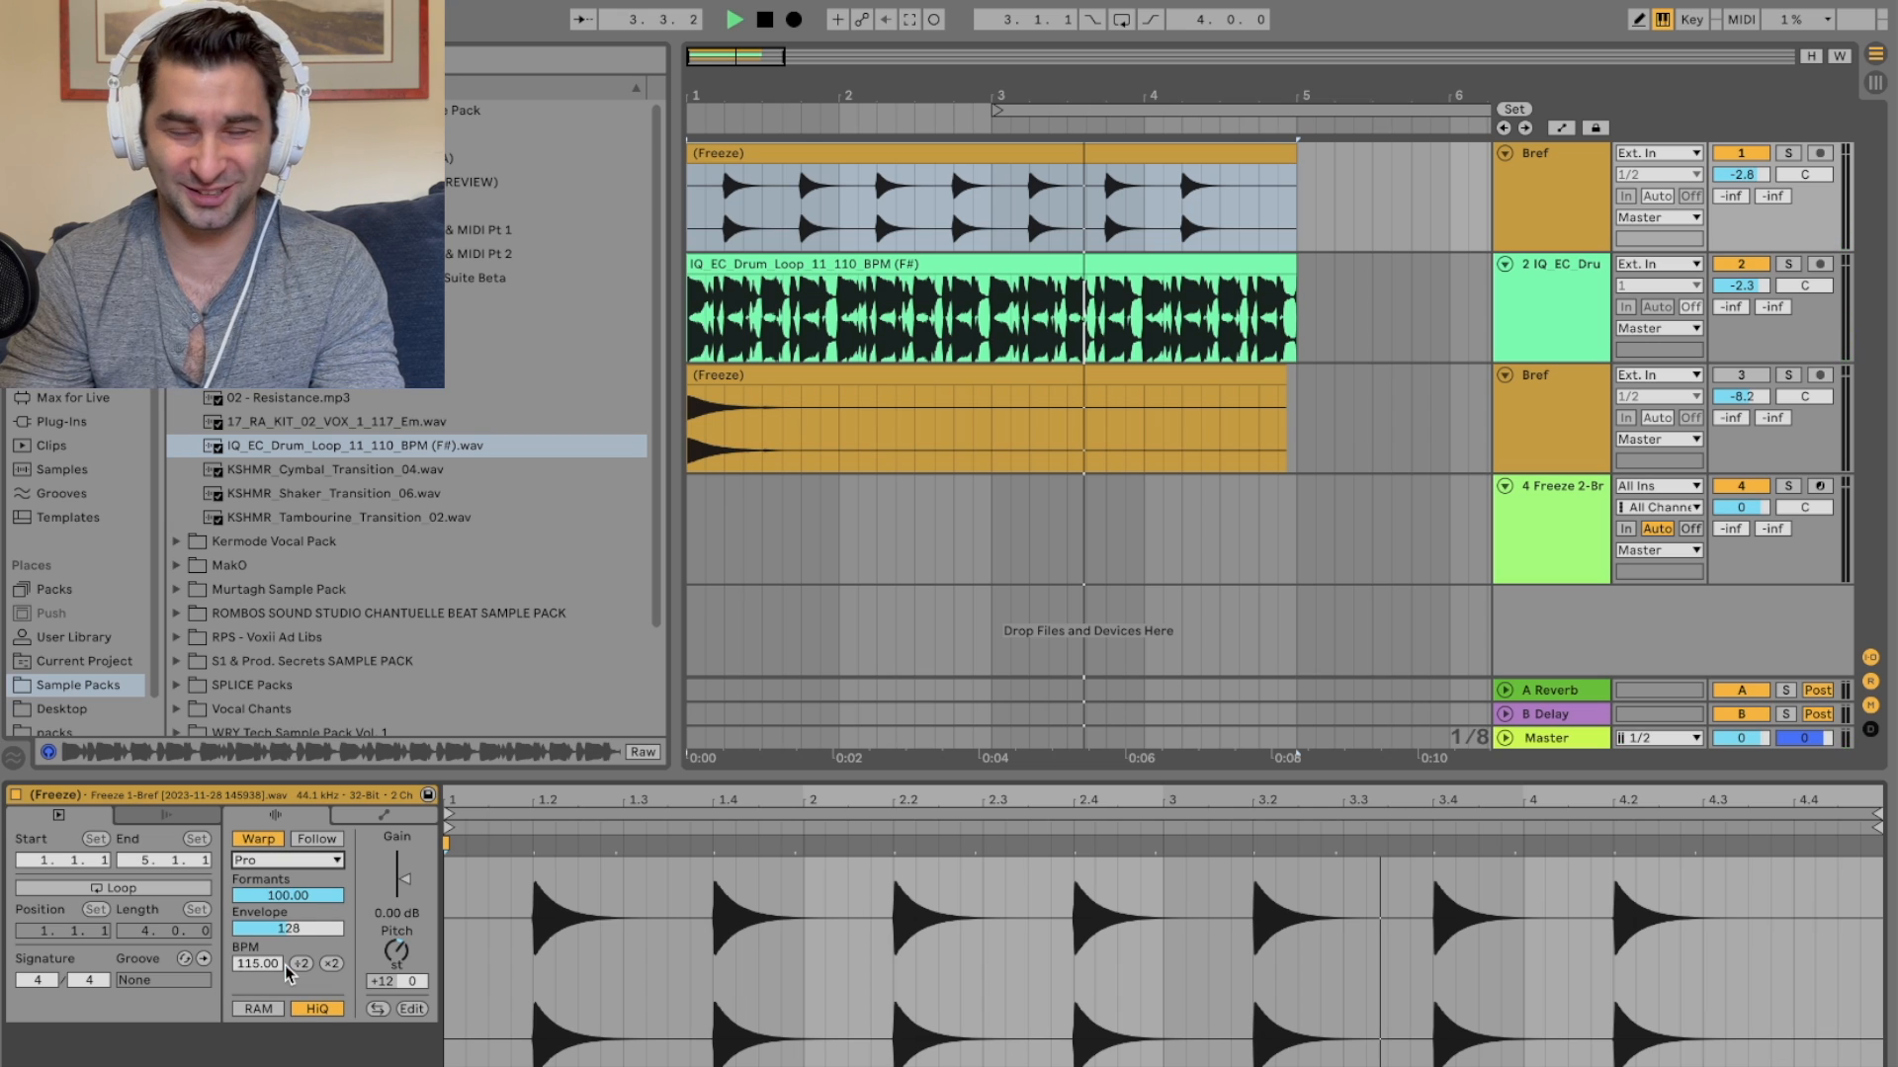
pyautogui.click(307, 860)
pyautogui.click(252, 897)
pyautogui.click(302, 862)
pyautogui.click(299, 878)
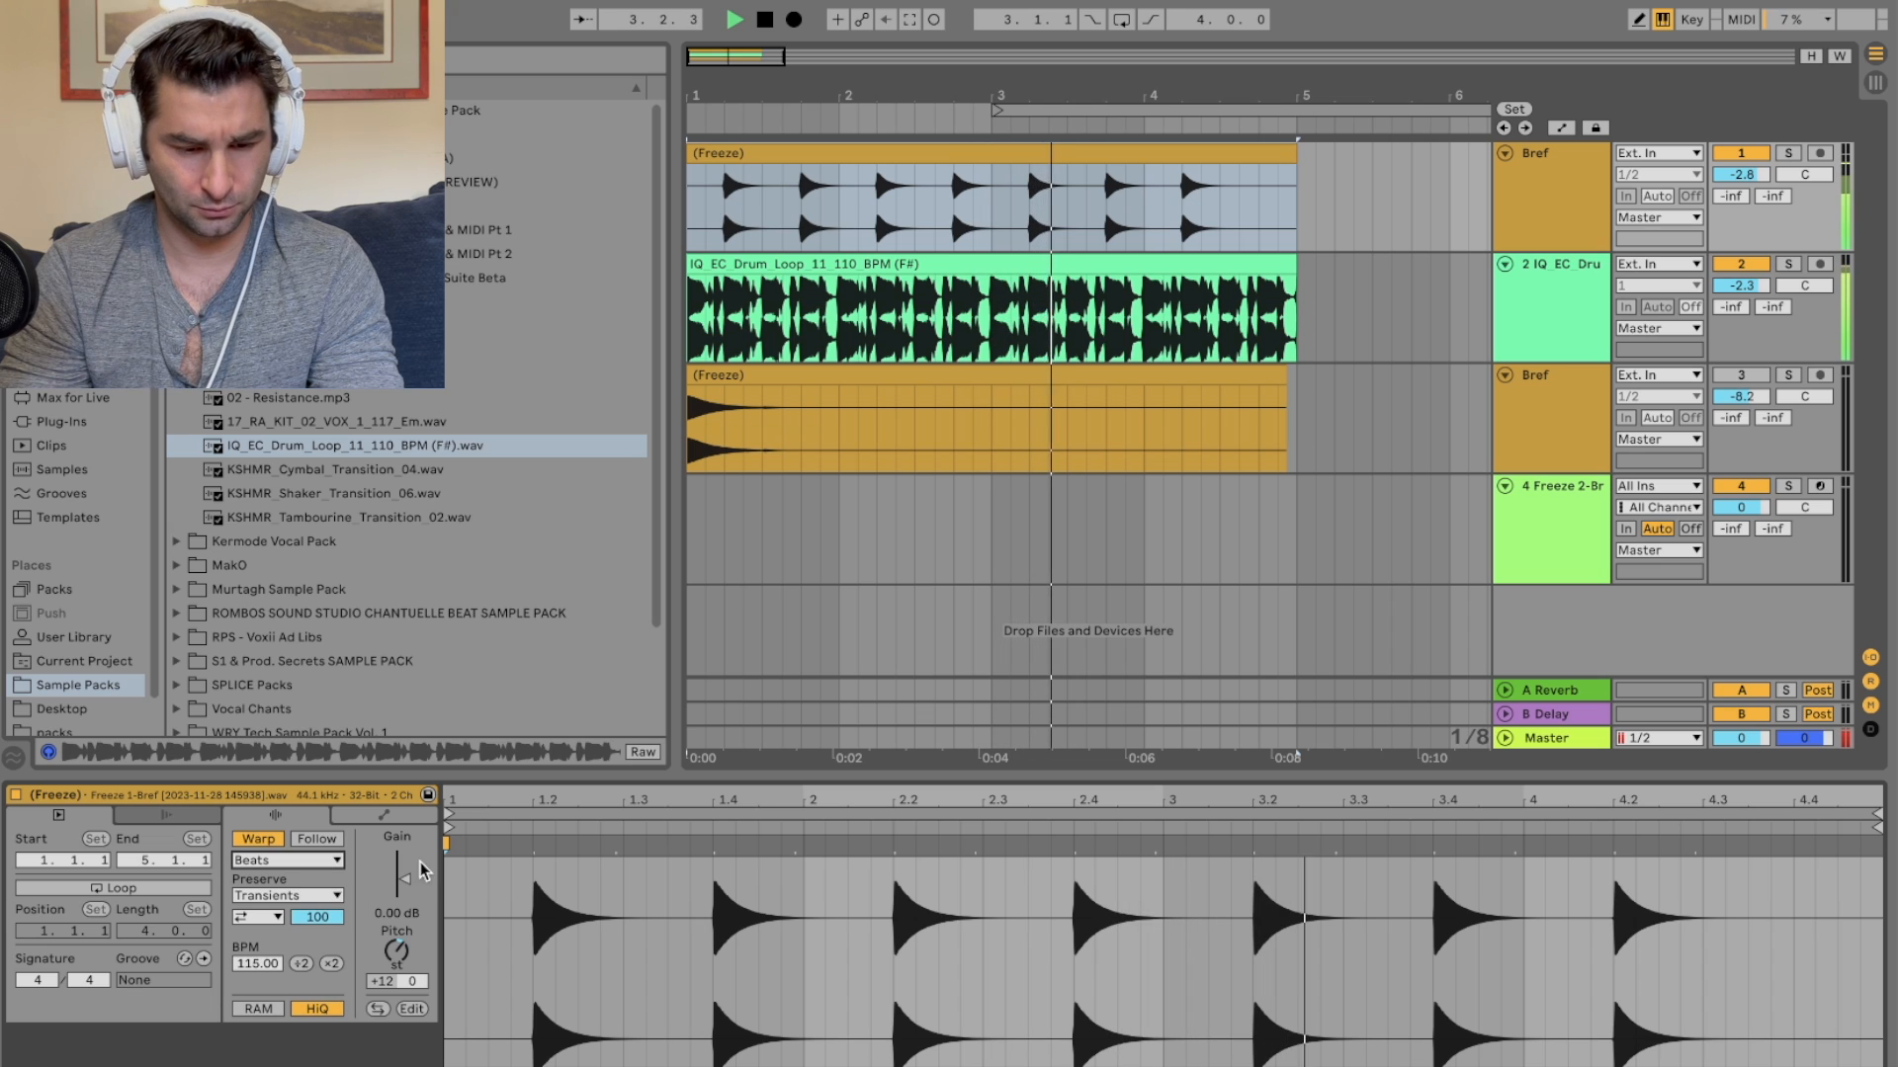
pyautogui.click(300, 896)
pyautogui.click(299, 896)
pyautogui.press('space')
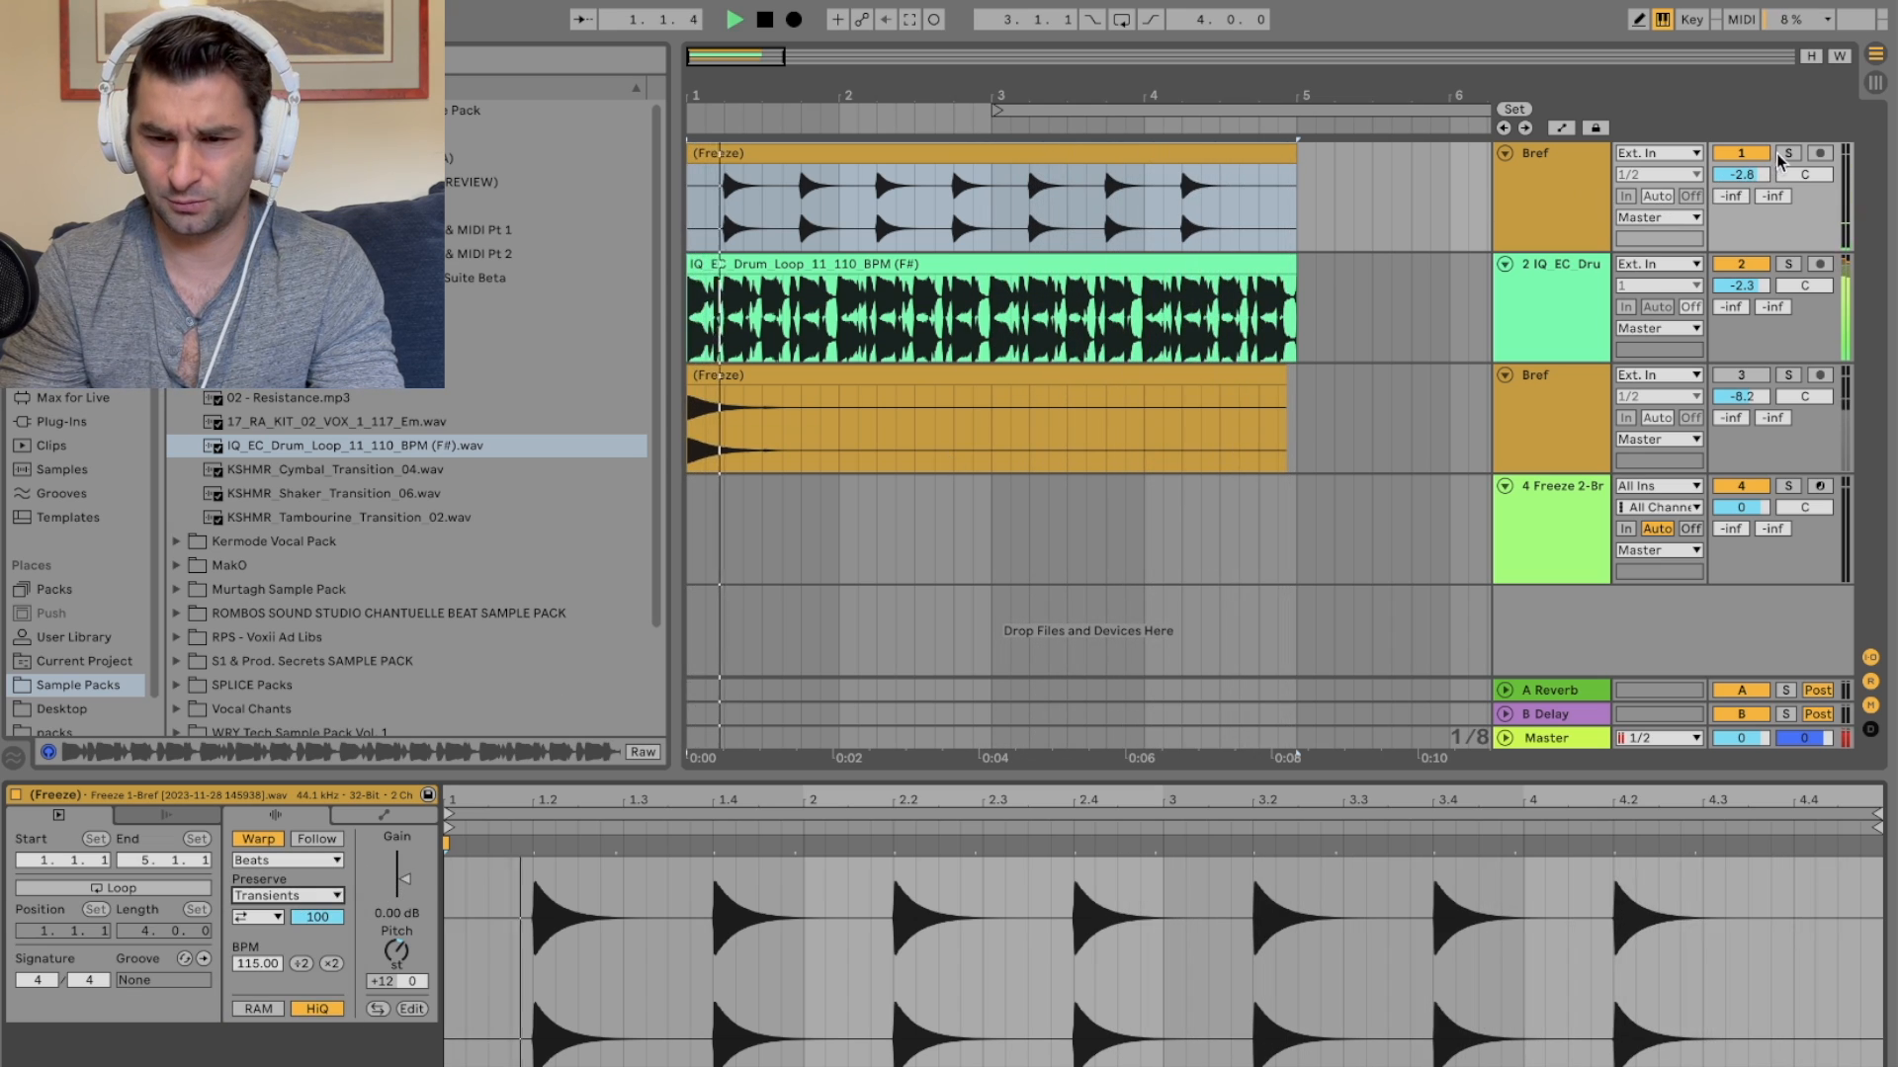
# Step: Audition the Bref track soloed, then unsolo it and set its volume to 4.6 dB
pyautogui.click(1787, 153)
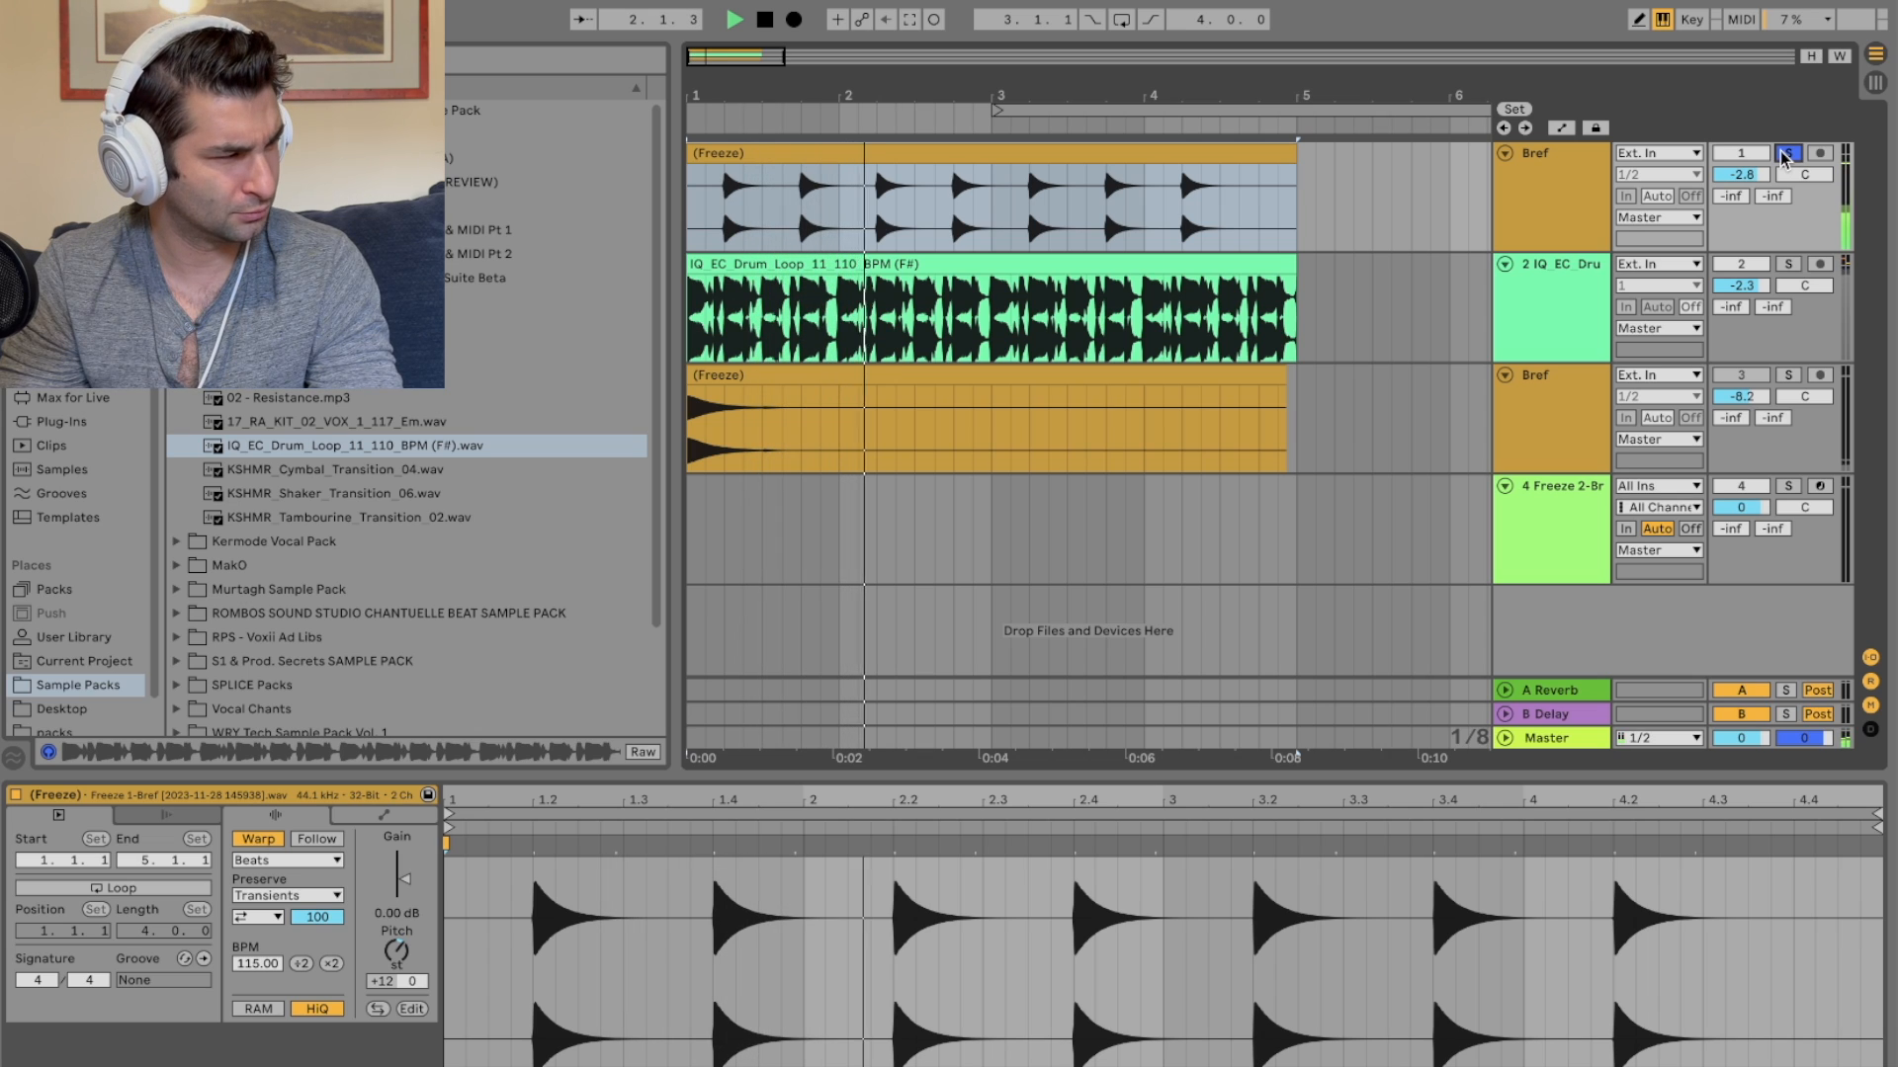
pyautogui.press('space')
pyautogui.press('space')
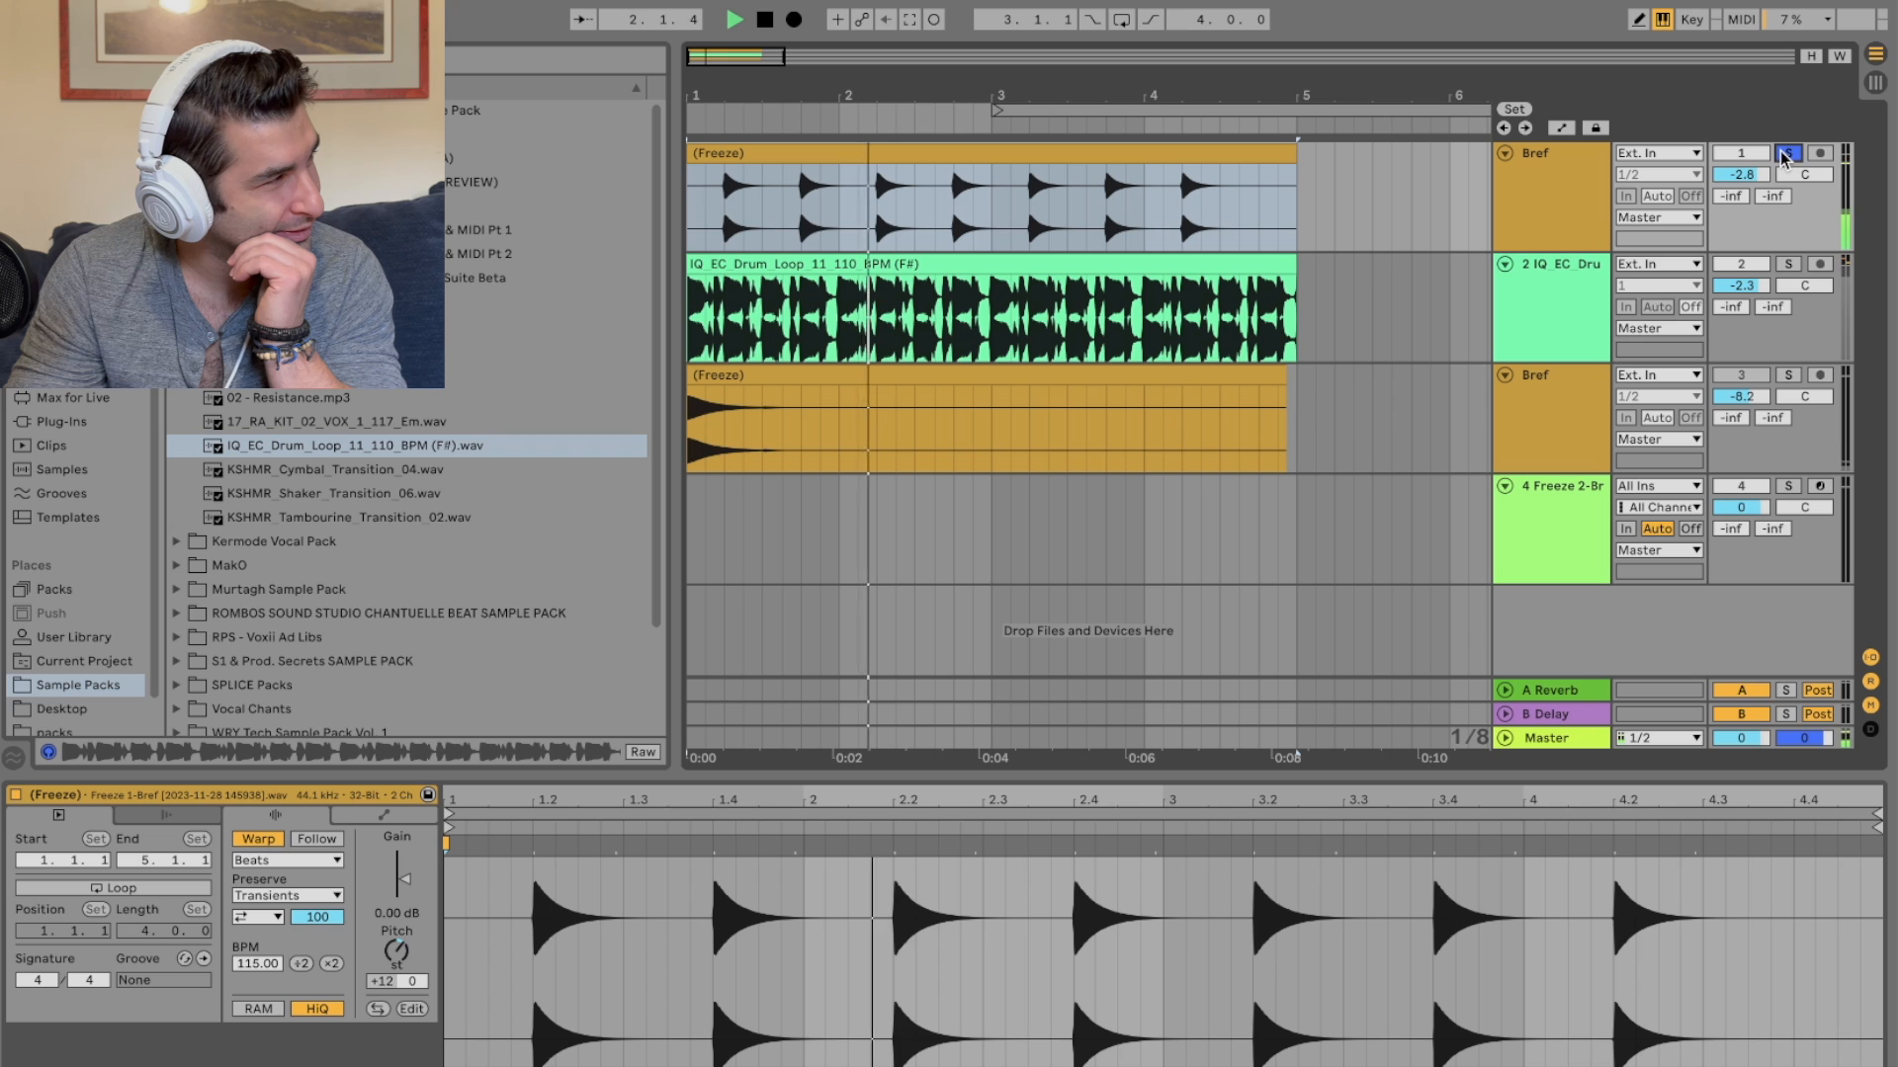
pyautogui.press('space')
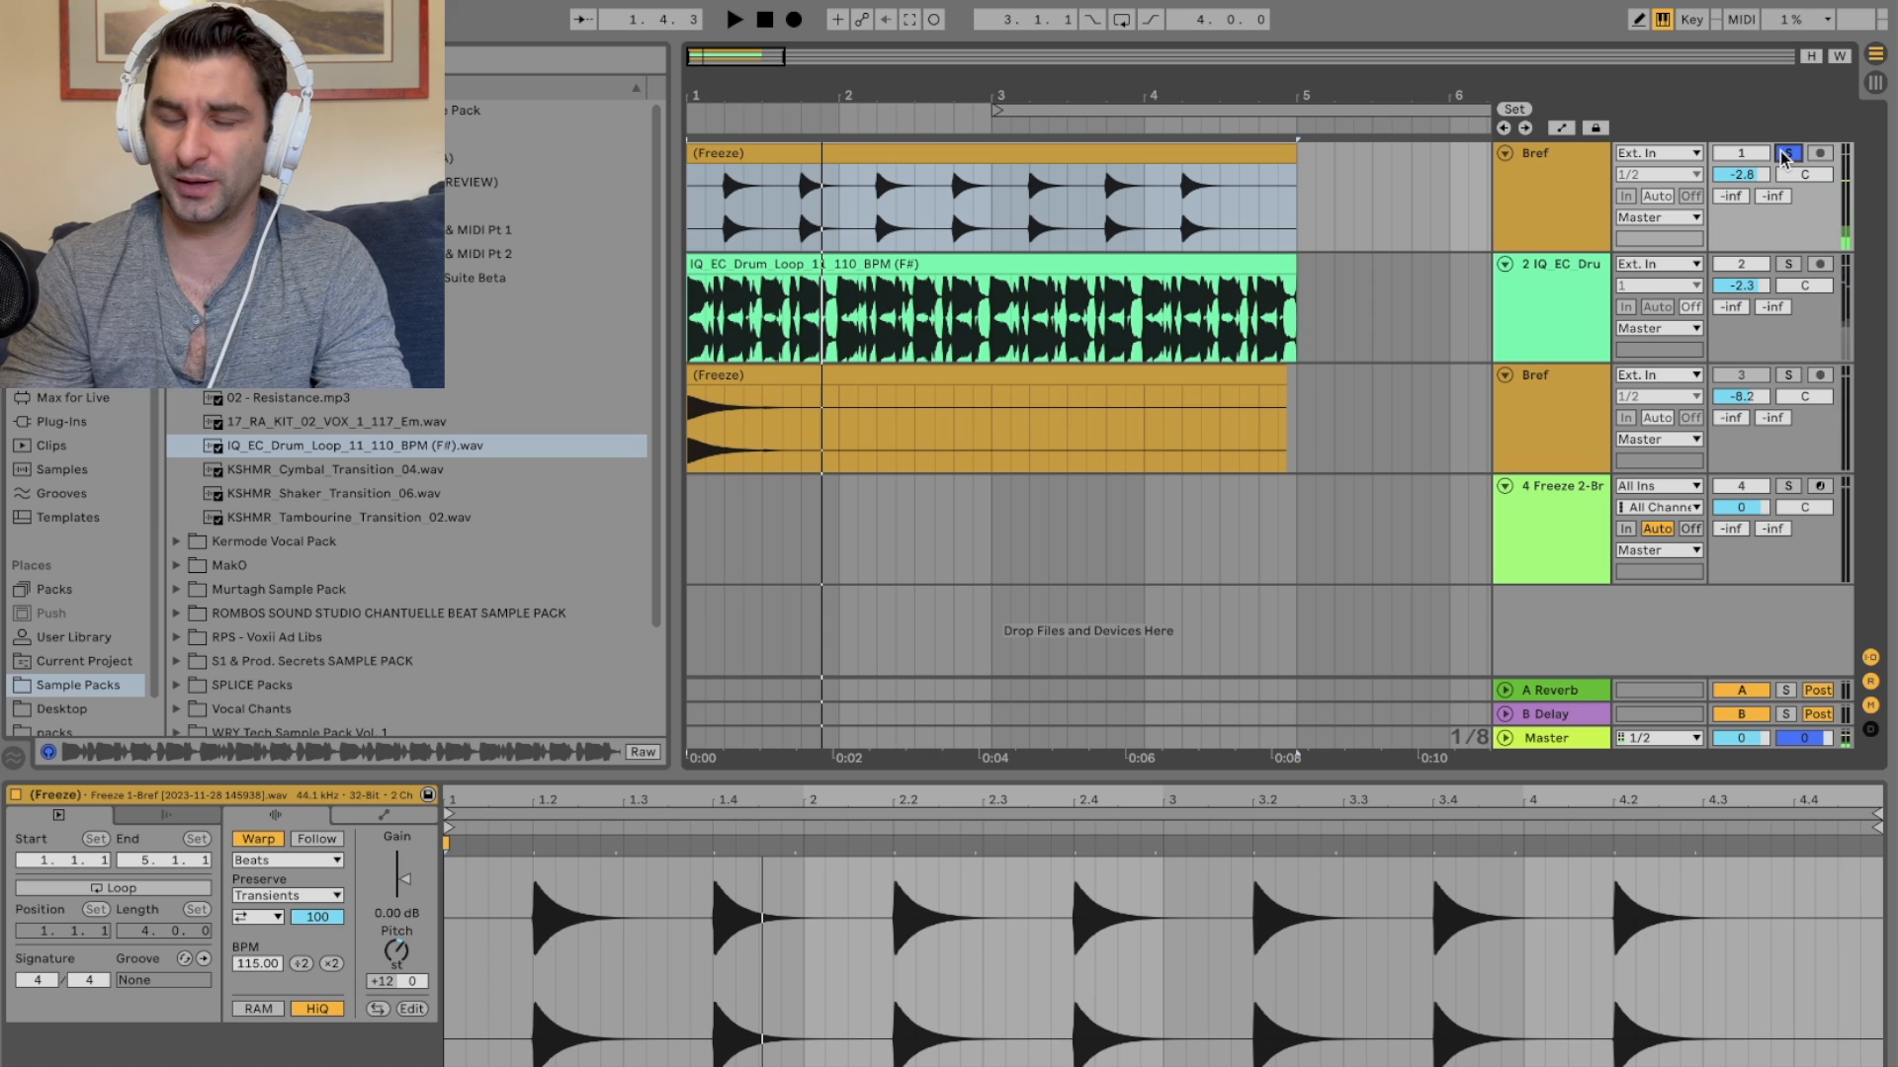
pyautogui.click(1786, 155)
pyautogui.moveTo(1741, 175); pyautogui.dragTo(1741, 150)
# Step: Load the Saturator preset A Bit Warmer onto the Bref track
pyautogui.click(1595, 188)
pyautogui.click(128, 393)
pyautogui.click(120, 349)
pyautogui.scroll(-5, 247, 470)
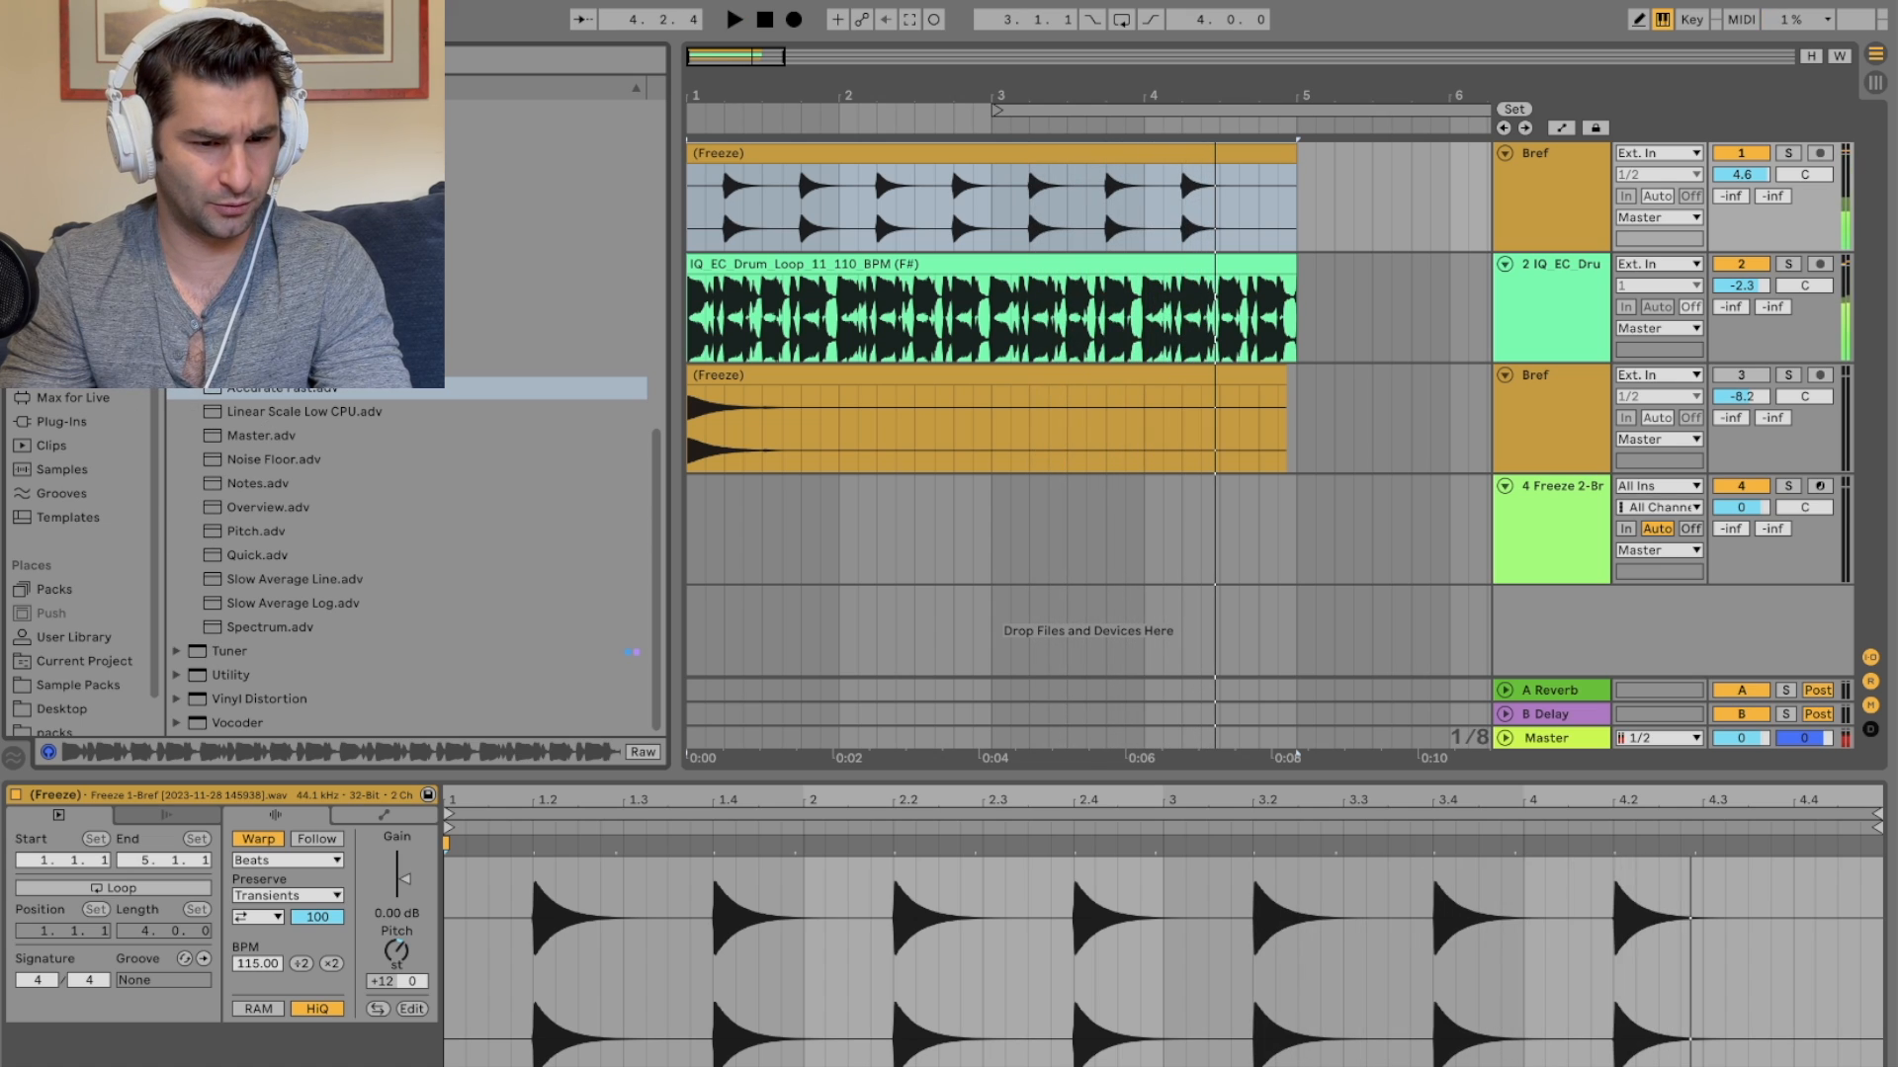
pyautogui.press('Up')
pyautogui.press('Up')
pyautogui.press('Up')
pyautogui.press('Up')
pyautogui.press('Up')
pyautogui.press('Up')
pyautogui.press('Right')
pyautogui.press('Down')
pyautogui.press('Down')
pyautogui.press('Return')
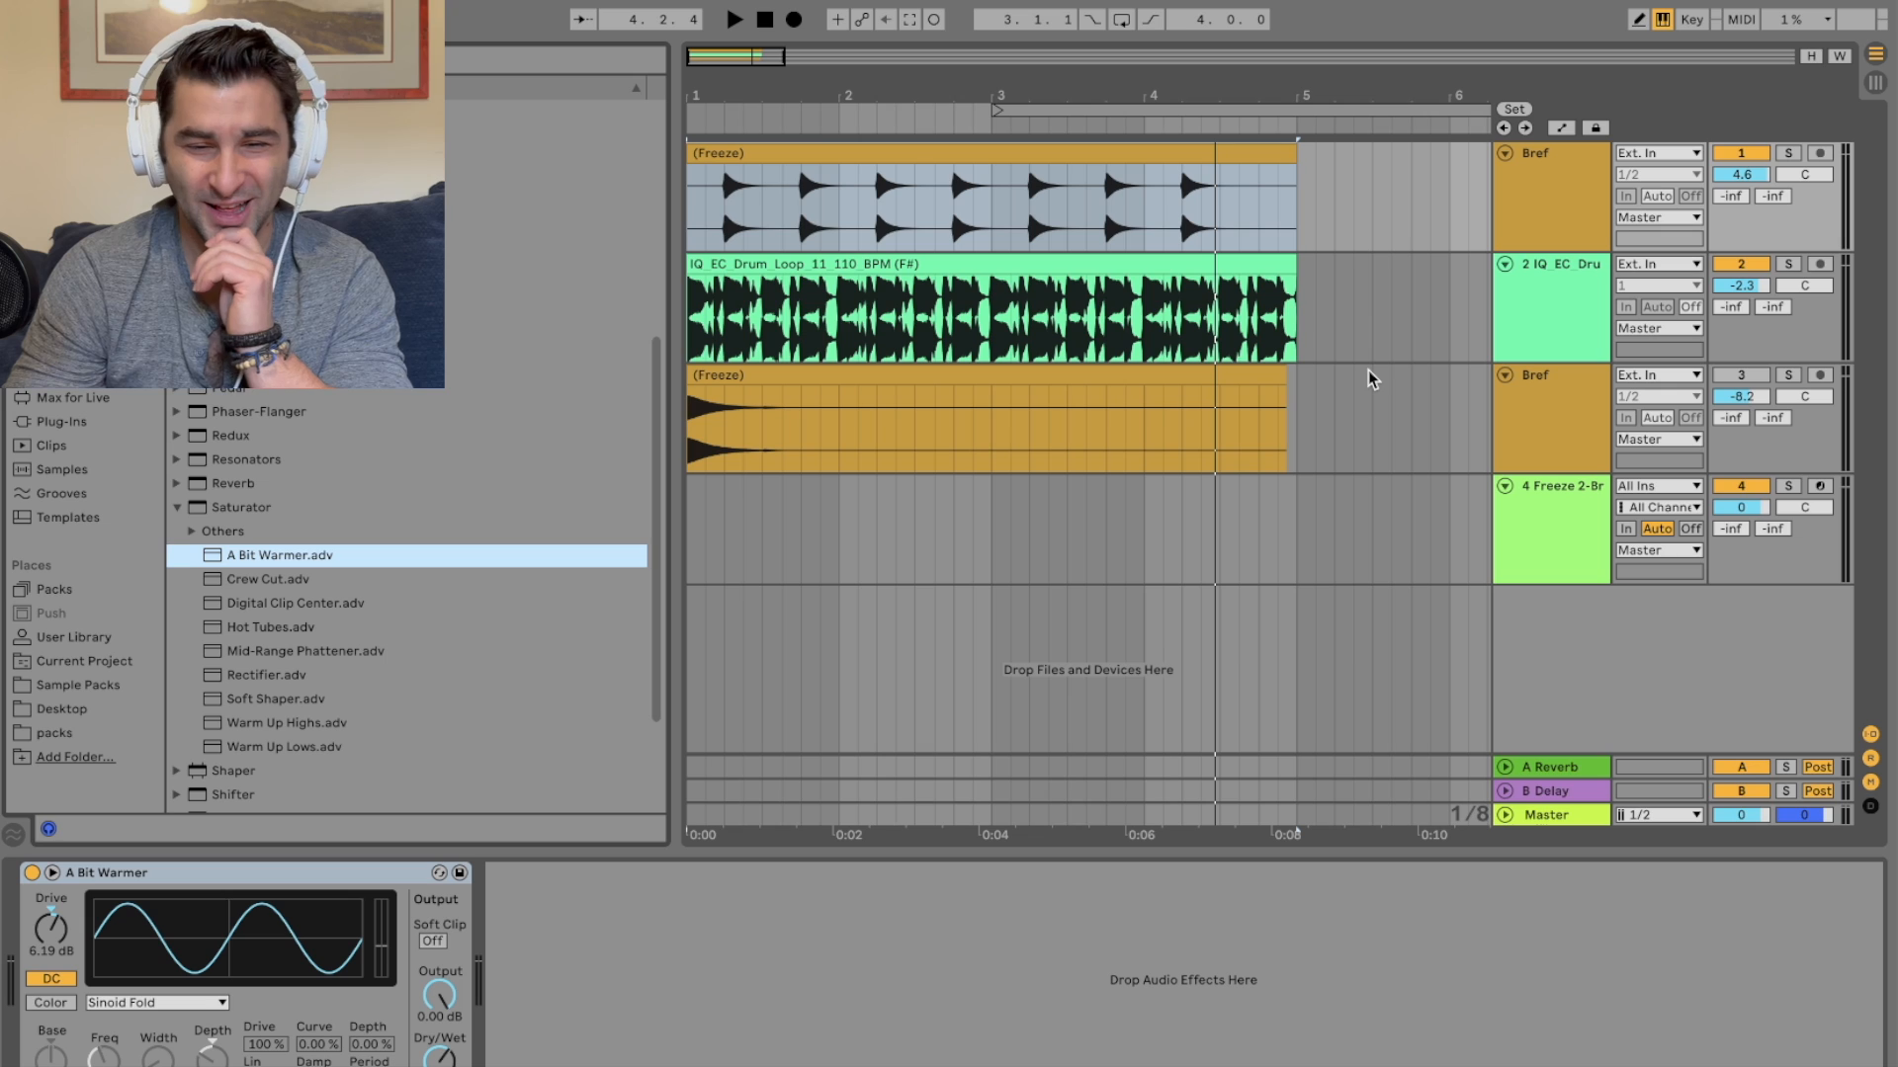
pyautogui.press('space')
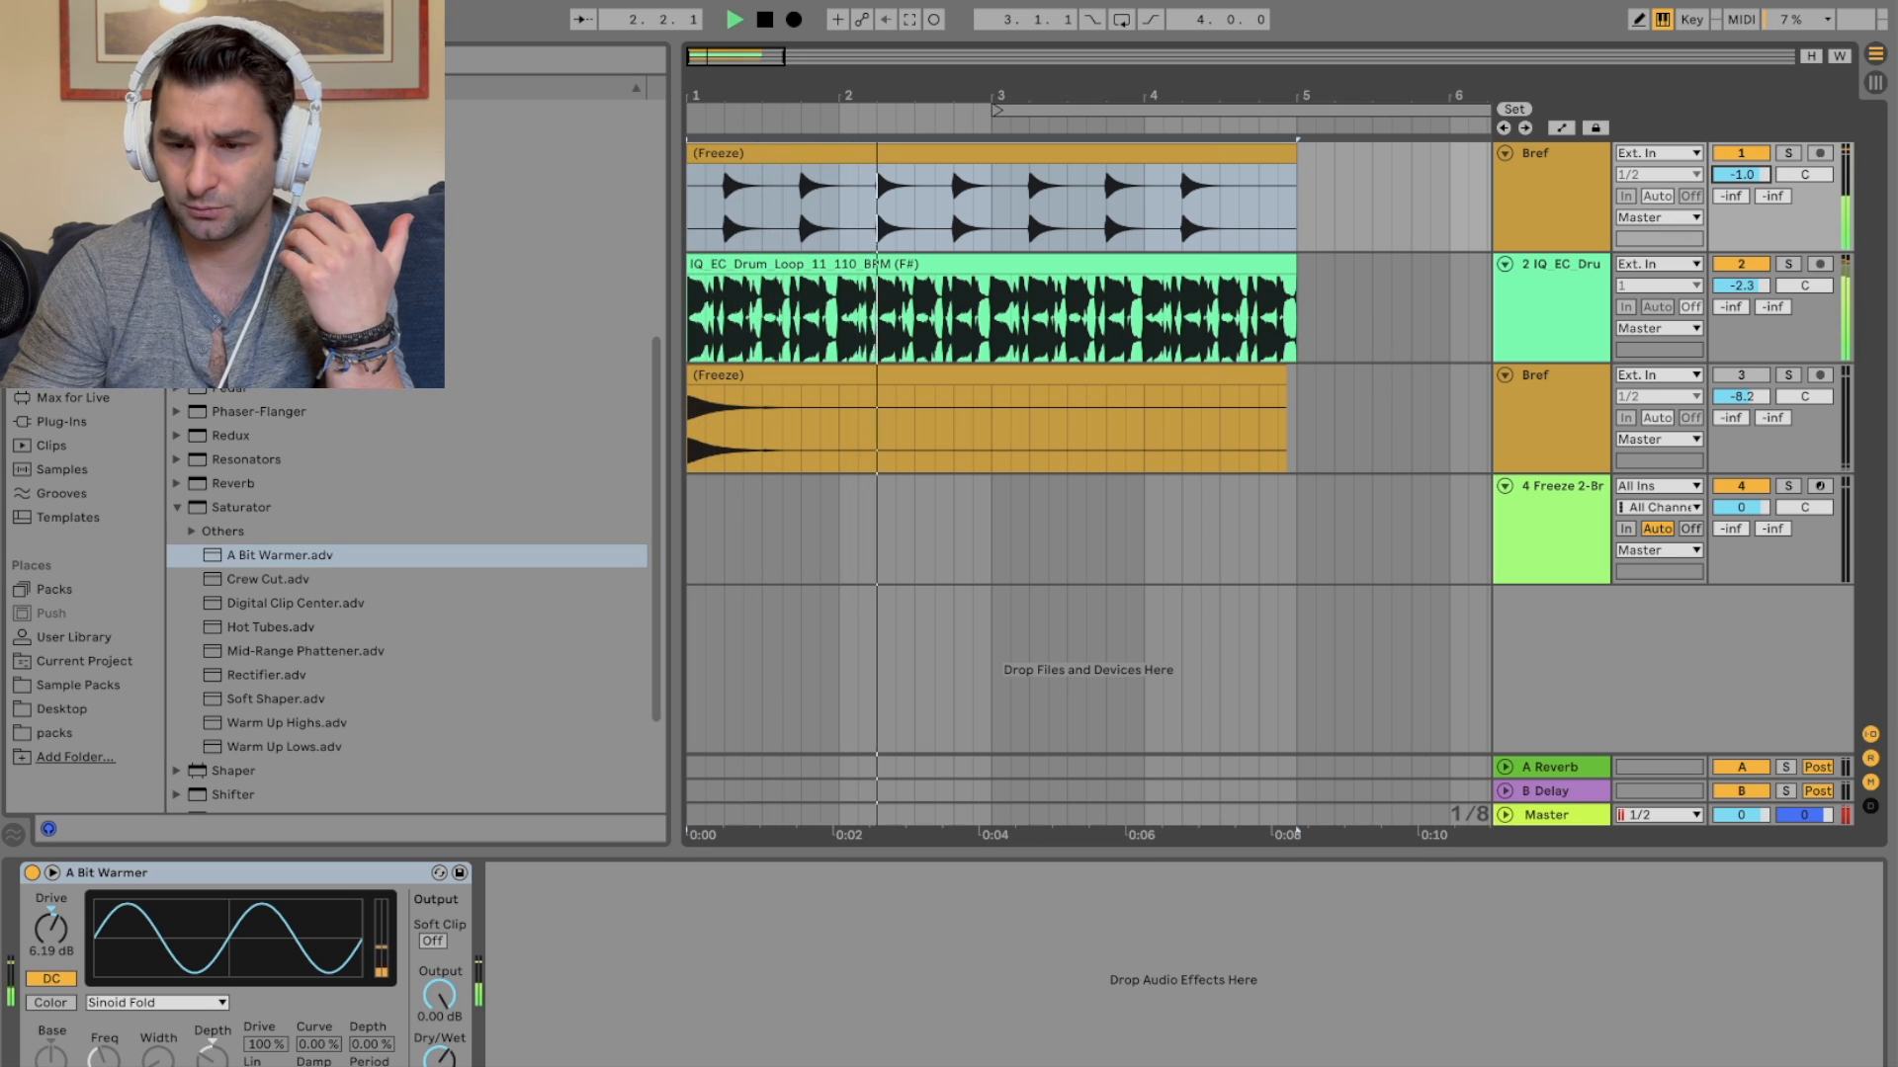
pyautogui.press('space')
# Step: Add a Delay after the Saturator, group it into an Audio Effect Rack, and add an empty parallel chain
pyautogui.scroll(6, 339, 500)
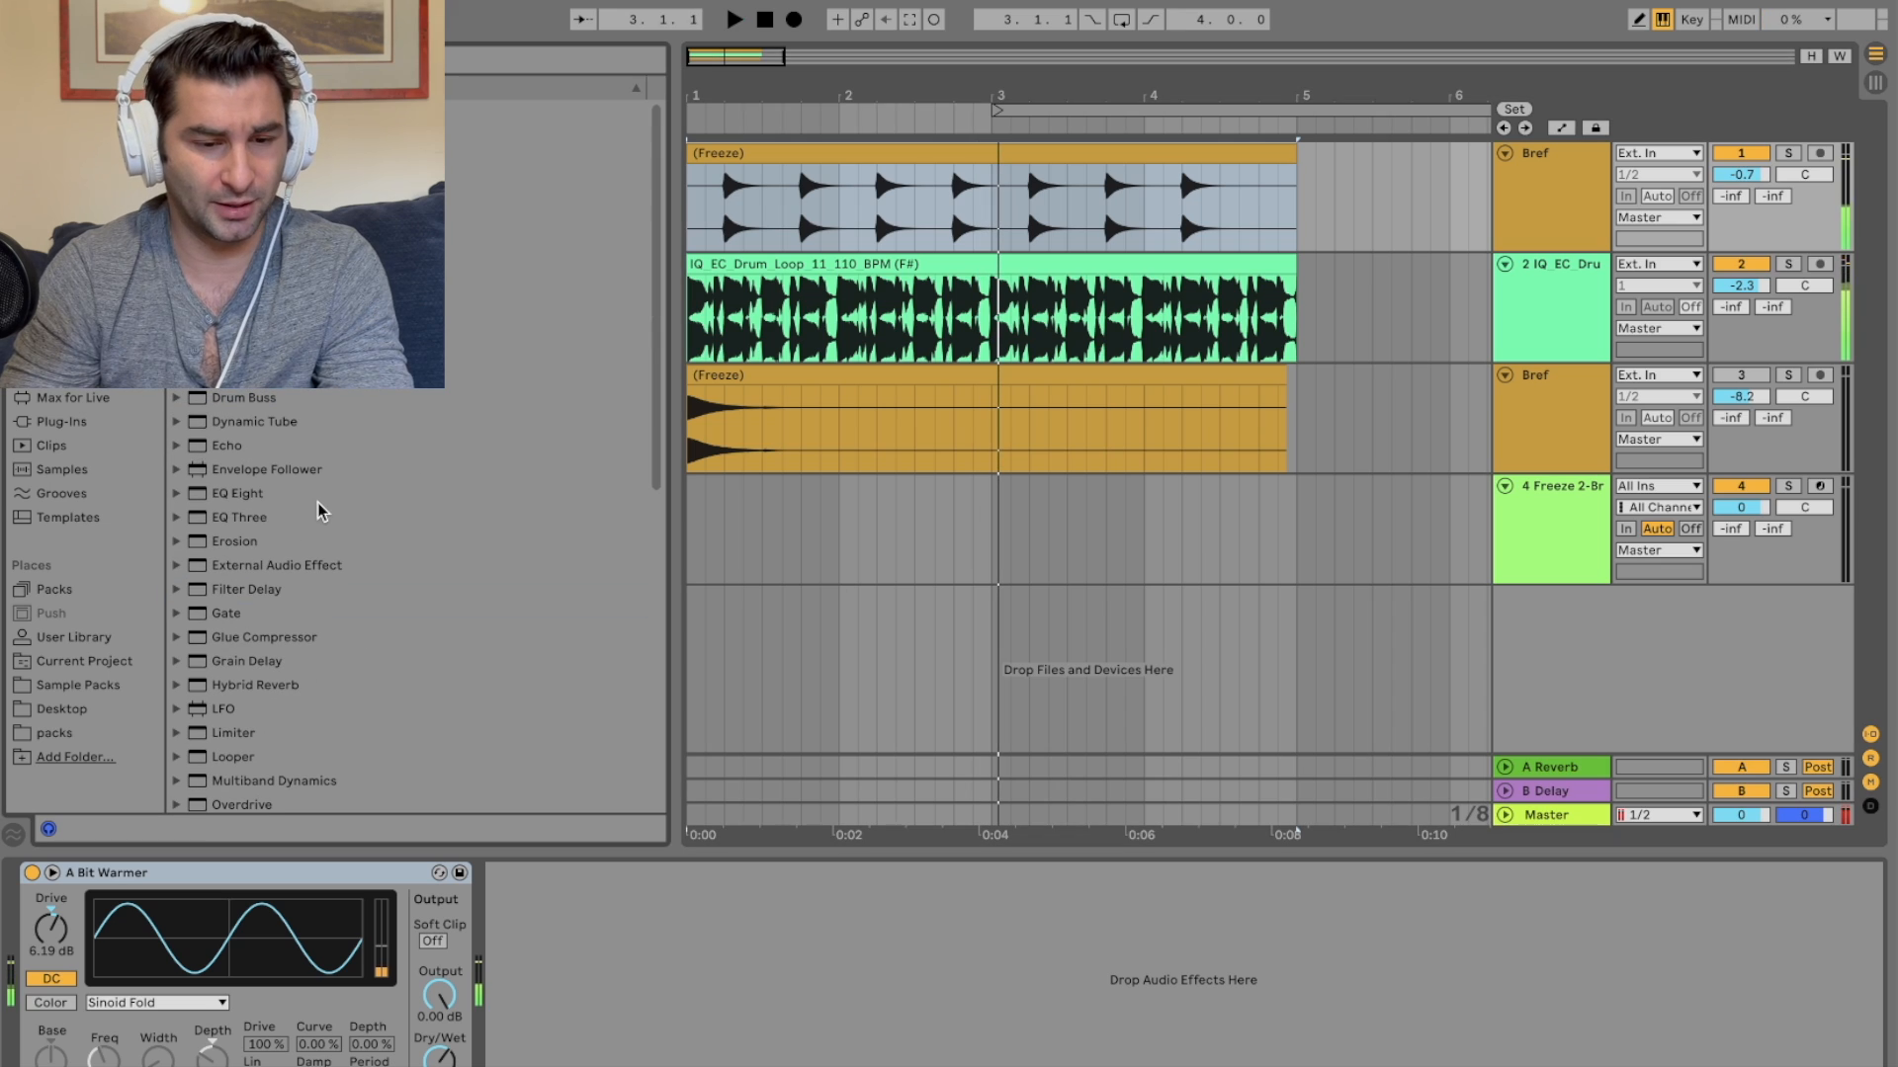
pyautogui.click(280, 373)
pyautogui.doubleClick(280, 374)
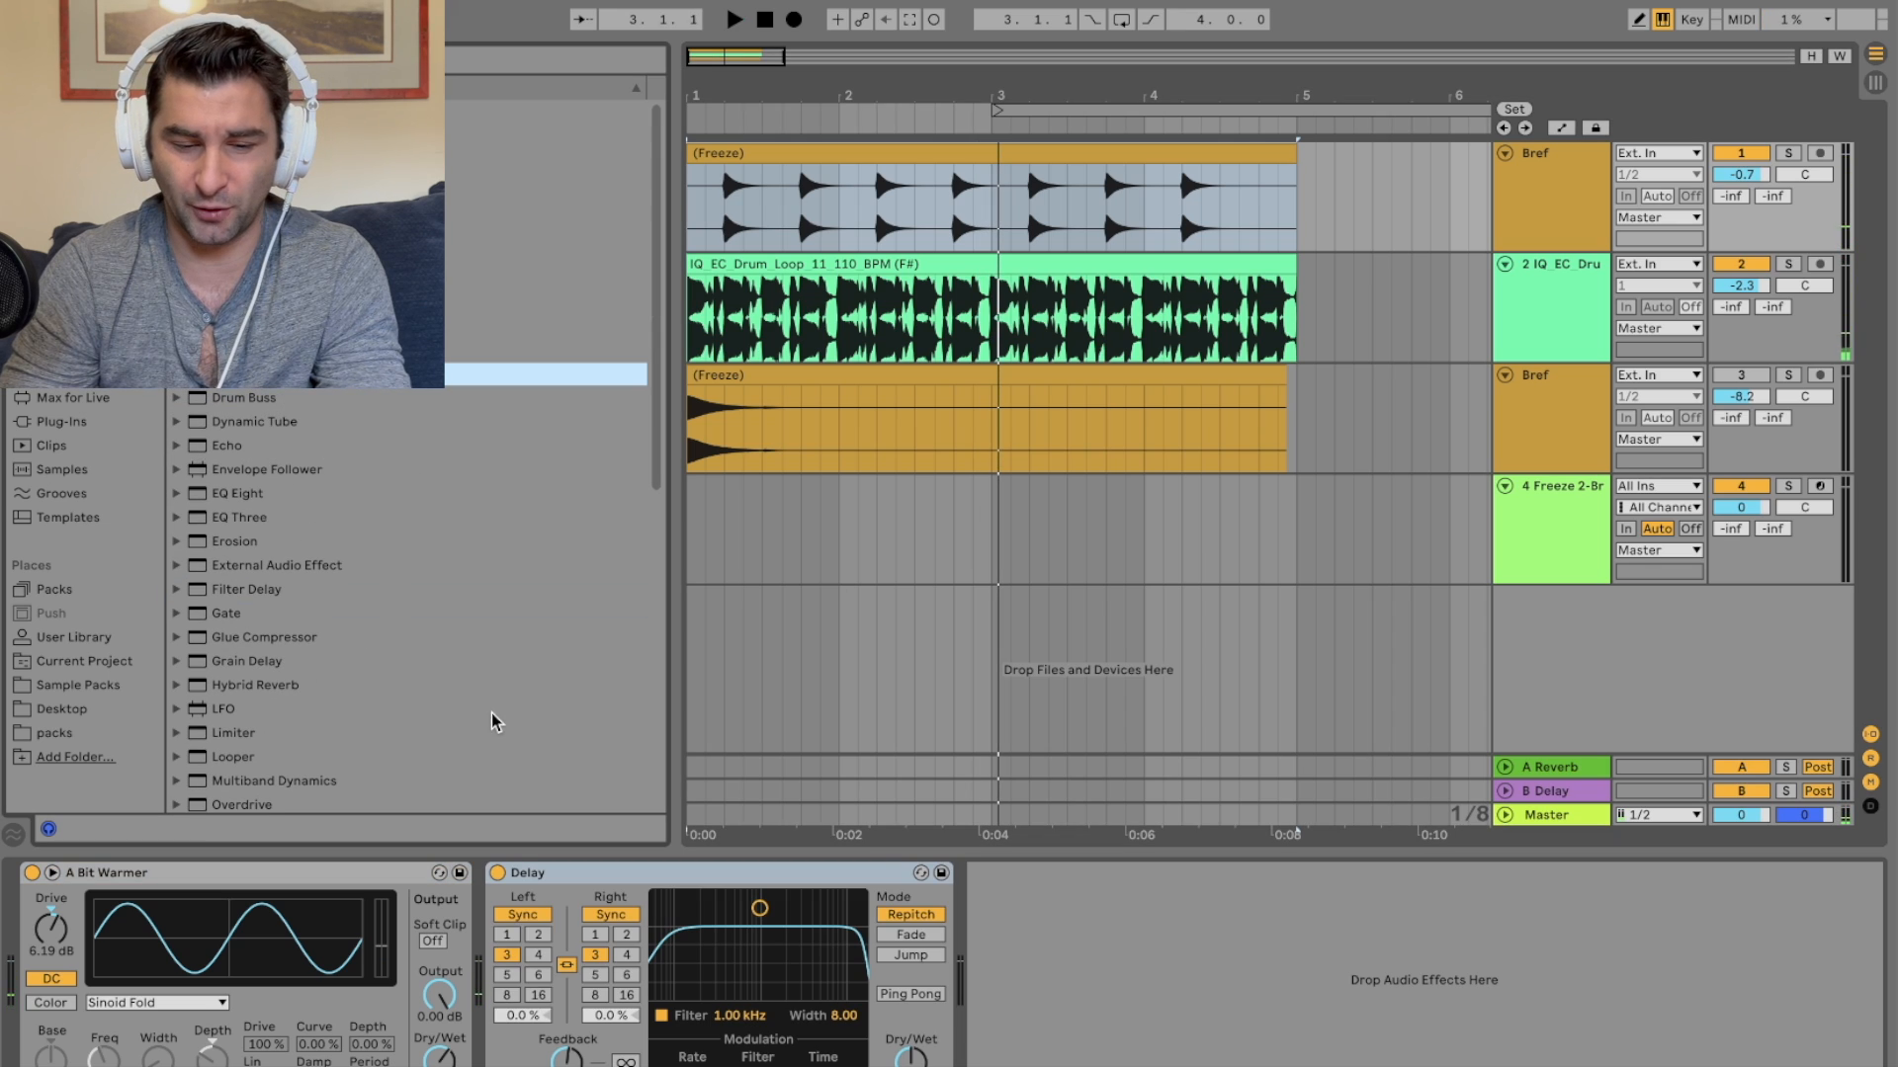
pyautogui.rightClick(523, 874)
pyautogui.click(601, 1031)
pyautogui.click(498, 958)
pyautogui.rightClick(601, 970)
pyautogui.click(618, 977)
pyautogui.click(576, 941)
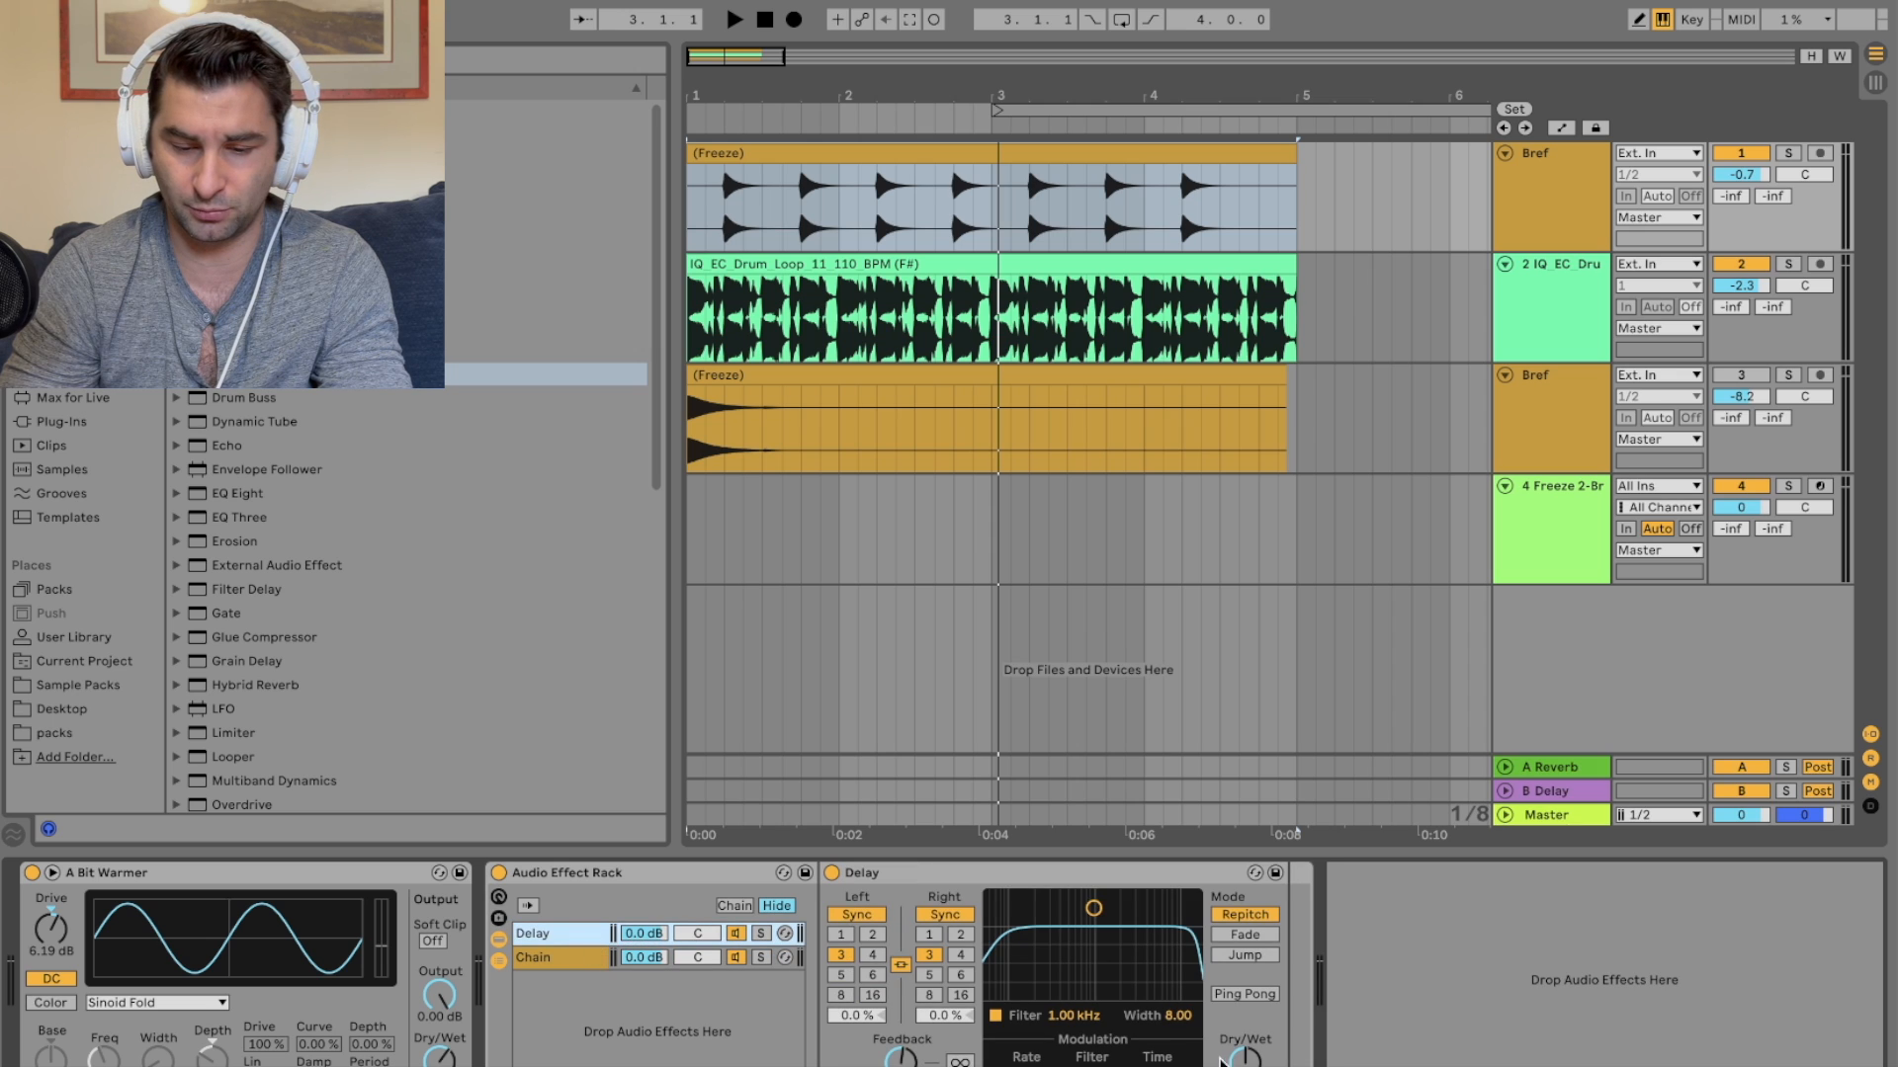
# Step: Switch the Delay's mode to Fade and mute the drum loop track
pyautogui.press('space')
pyautogui.click(1244, 934)
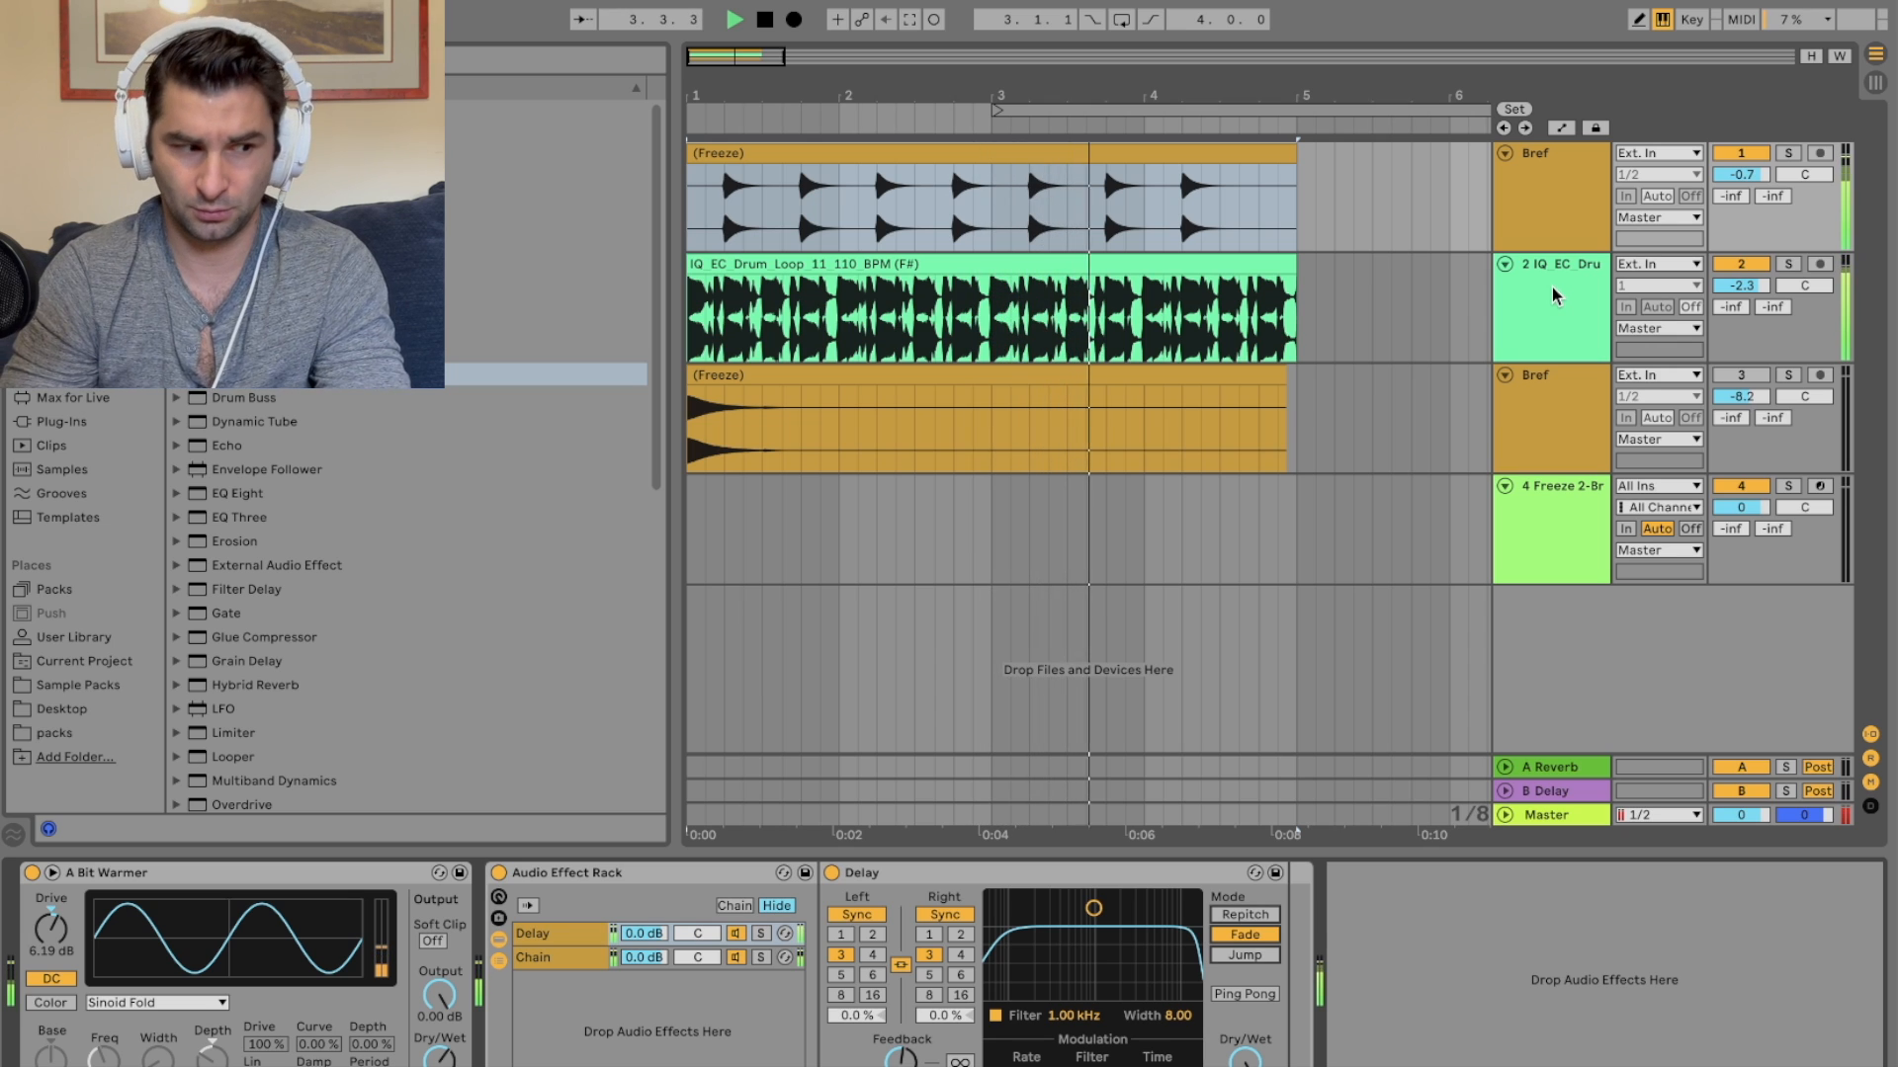
pyautogui.press('space')
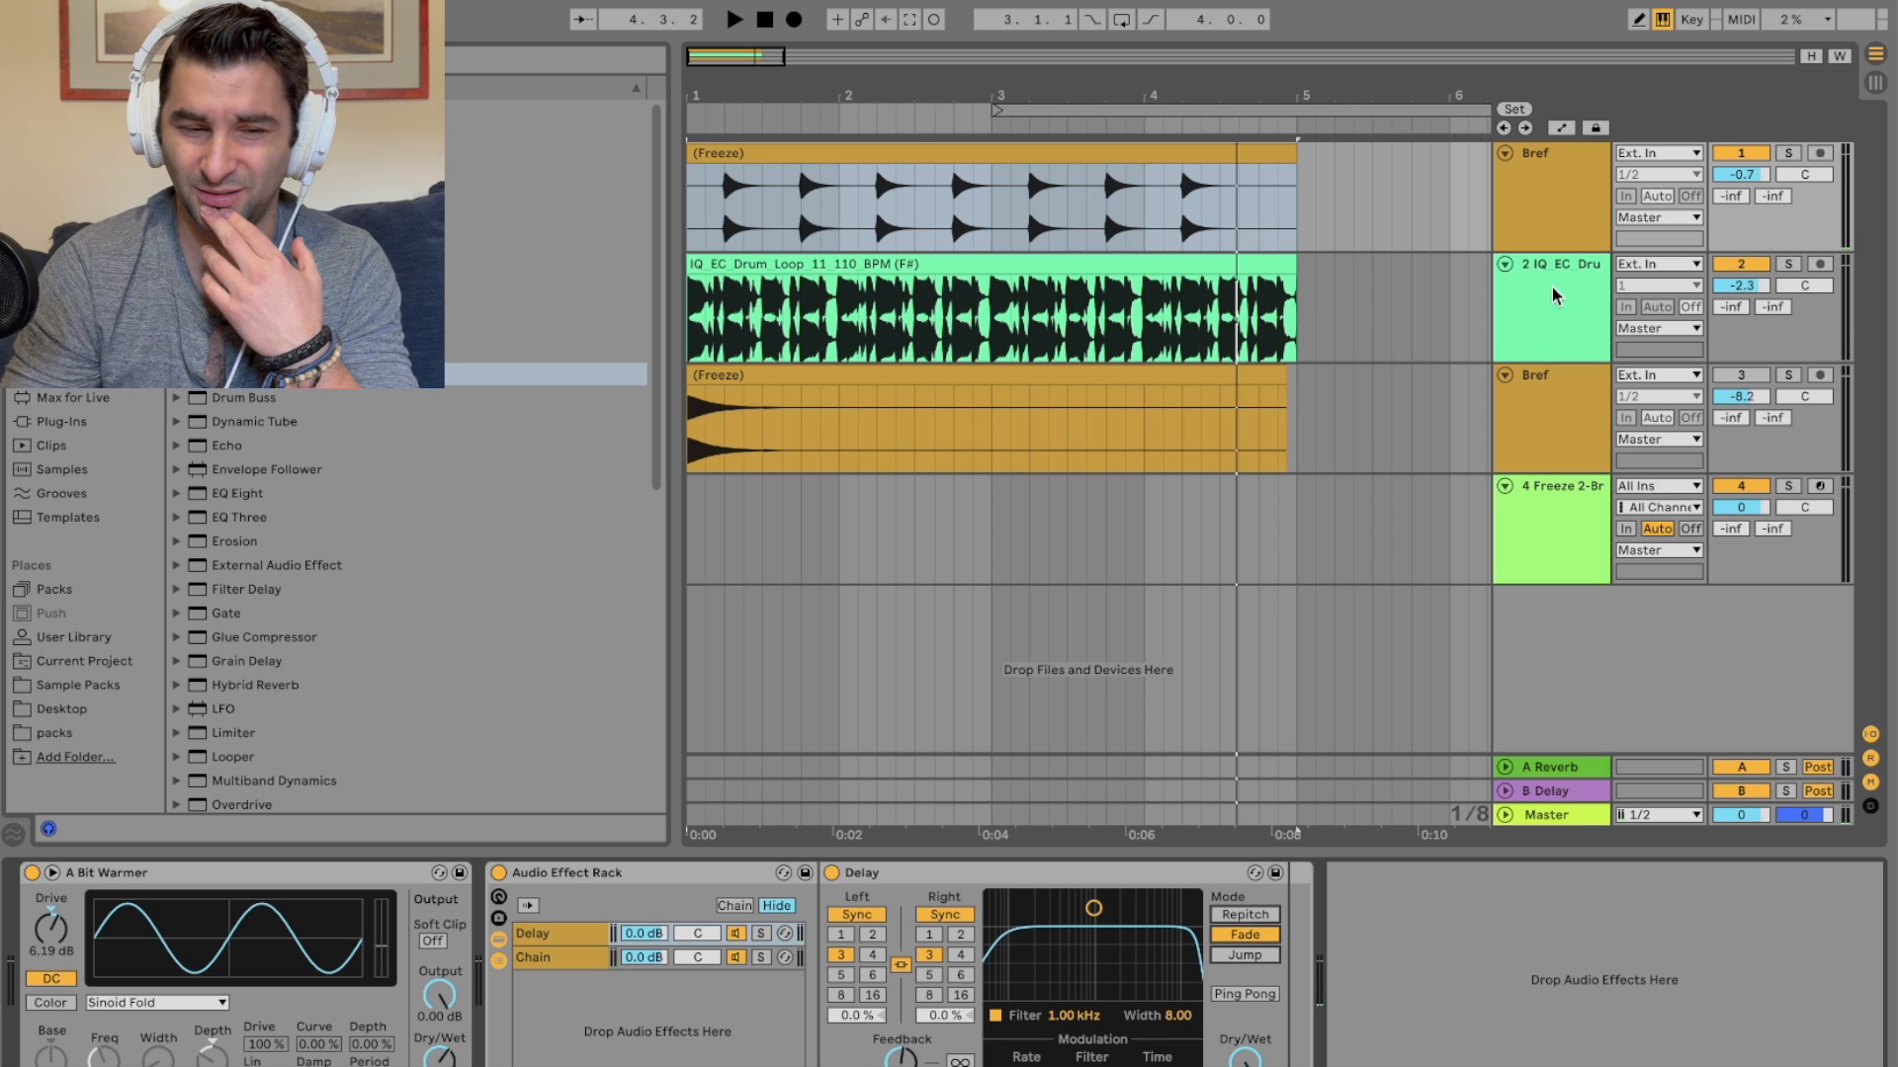
pyautogui.click(1743, 263)
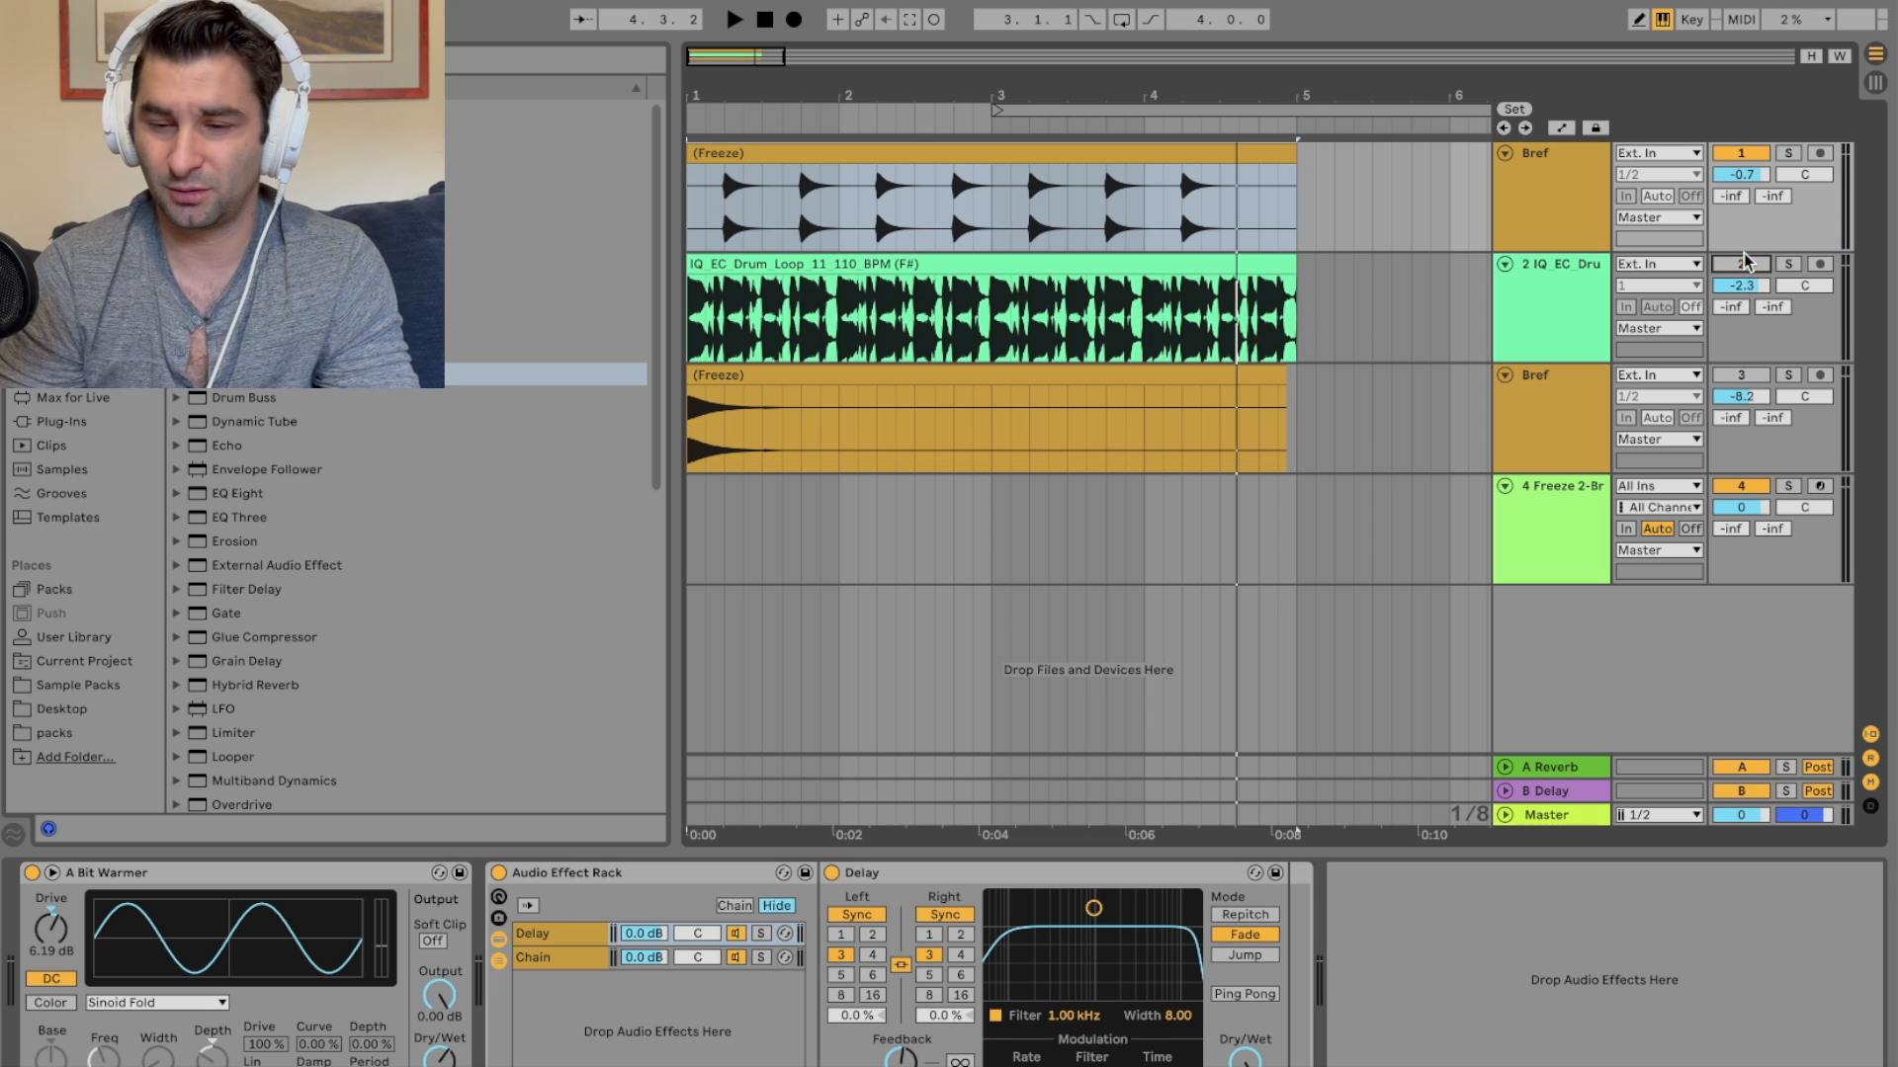
# Step: Insert a new audio track below the Bref tracks
pyautogui.click(1539, 468)
pyautogui.rightClick(1536, 466)
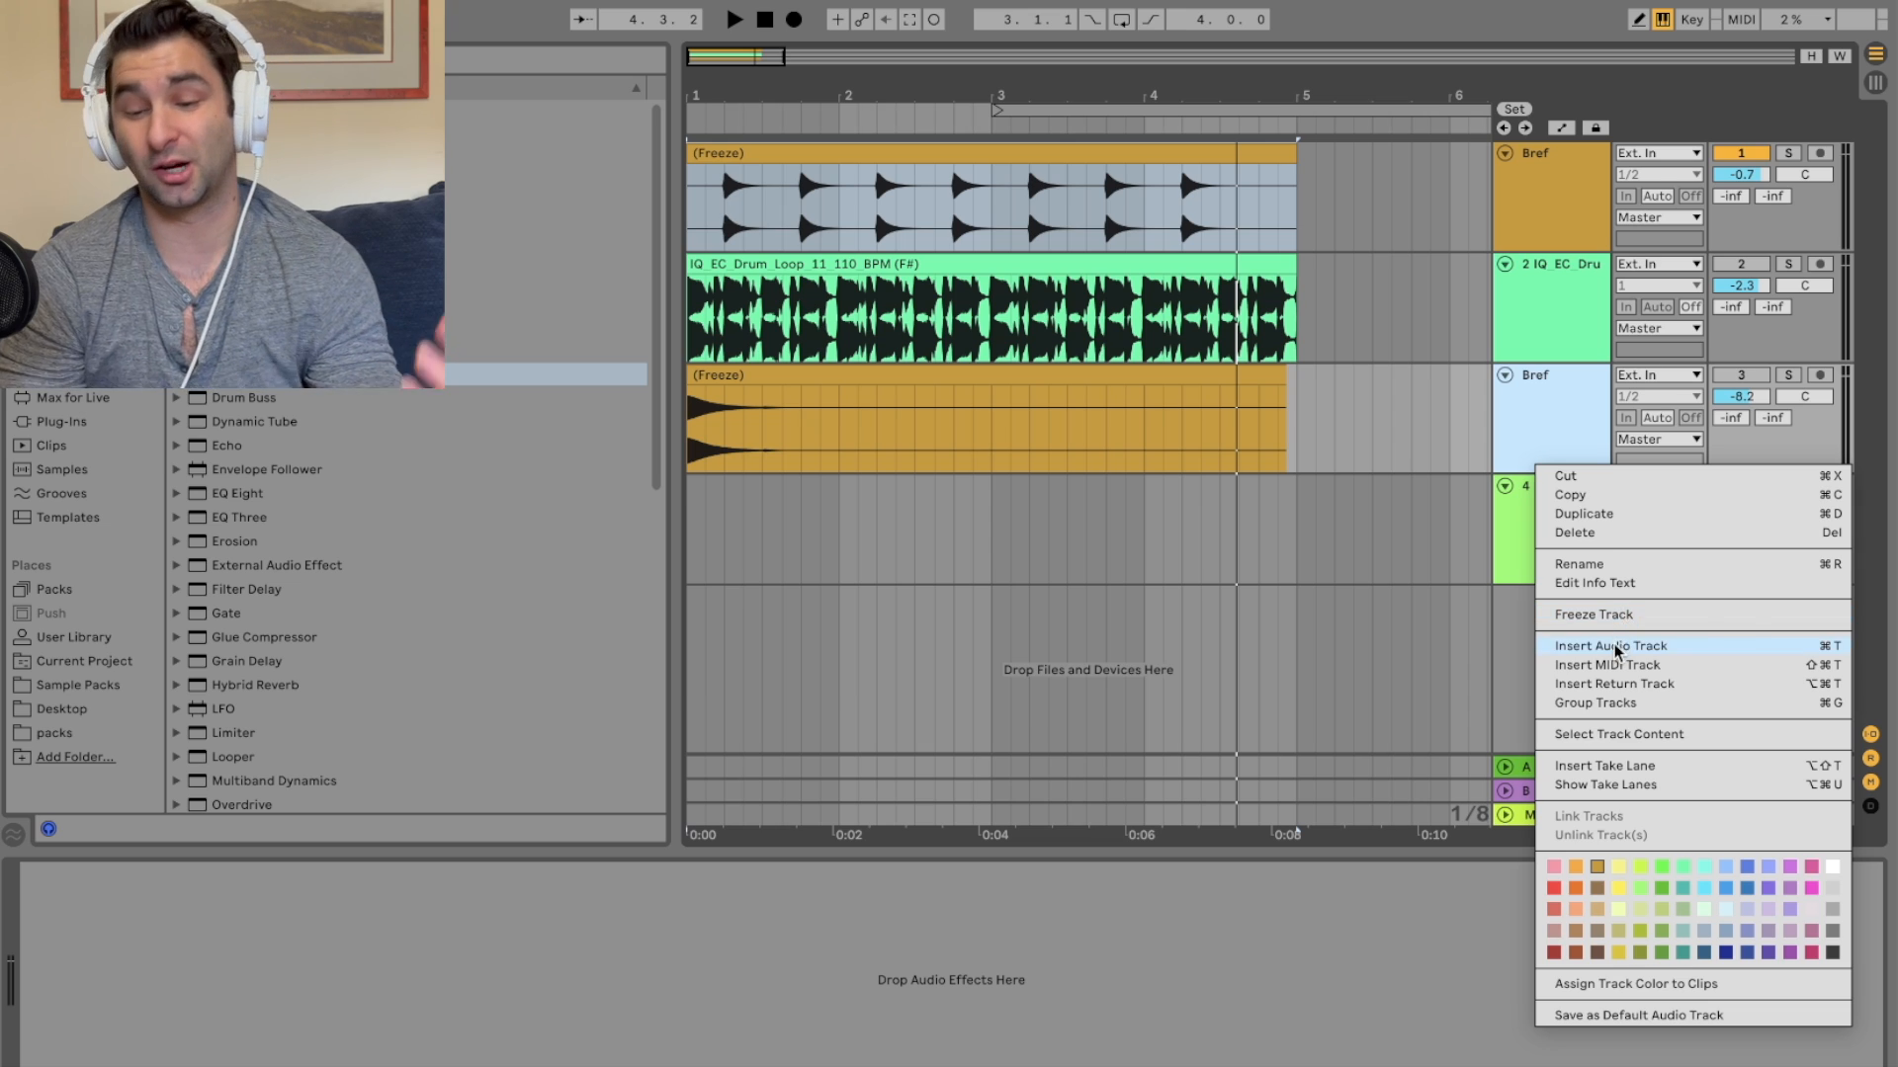
pyautogui.click(1617, 647)
# Step: Play the set while switching the drum loop track on and then off again
pyautogui.click(85, 689)
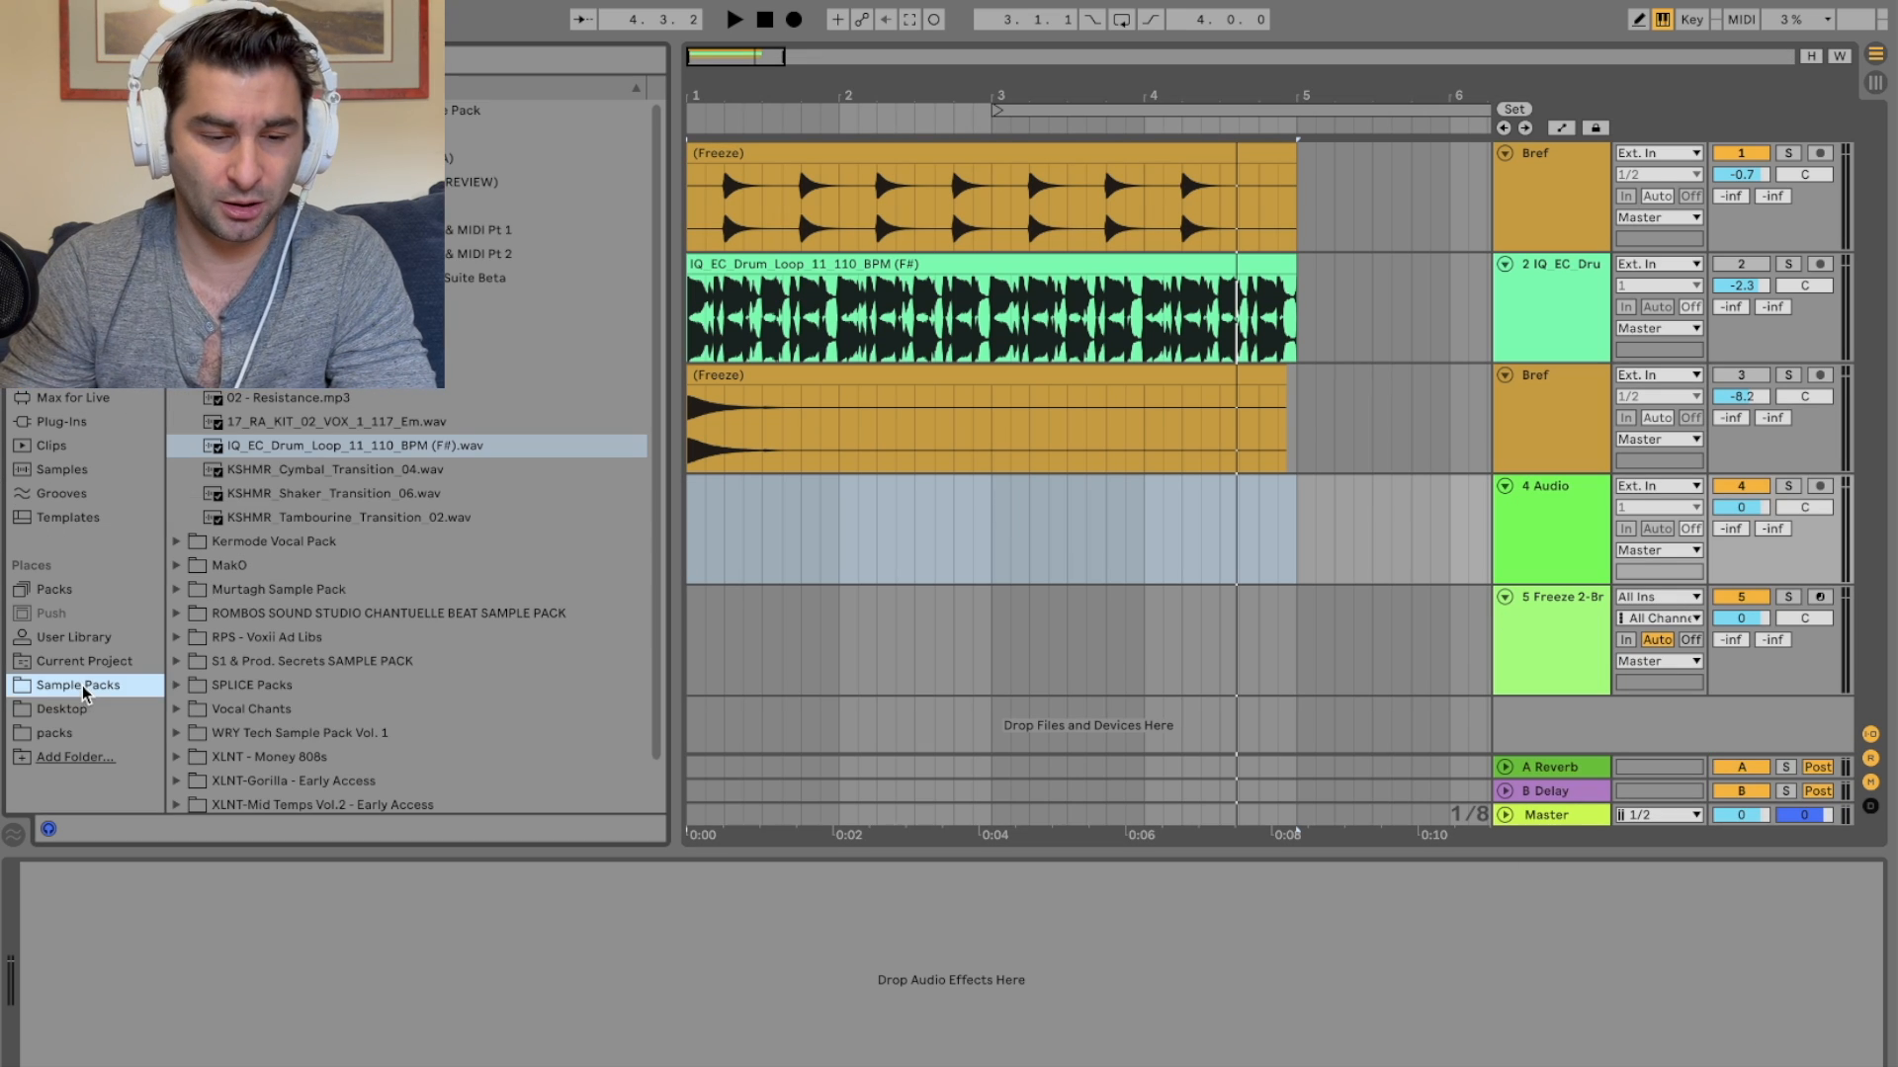
pyautogui.scroll(-2, 301, 539)
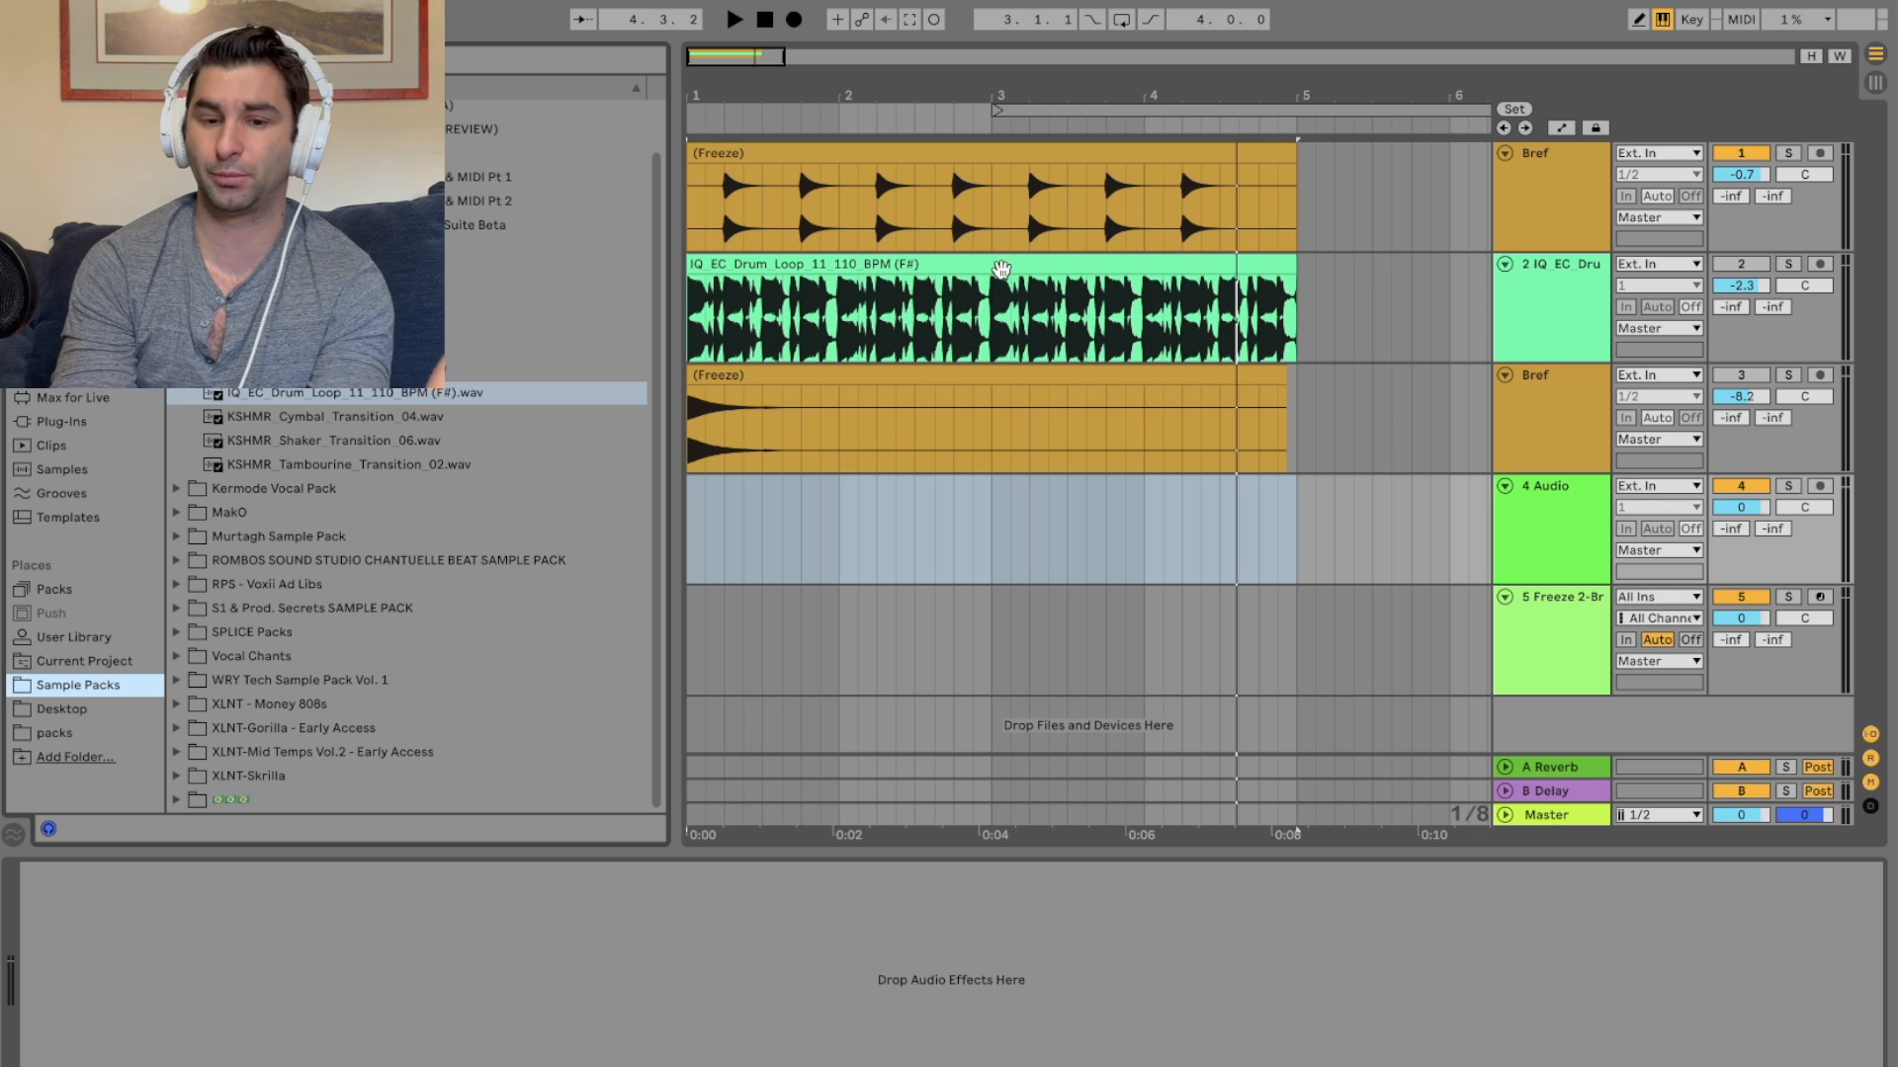
pyautogui.click(1000, 265)
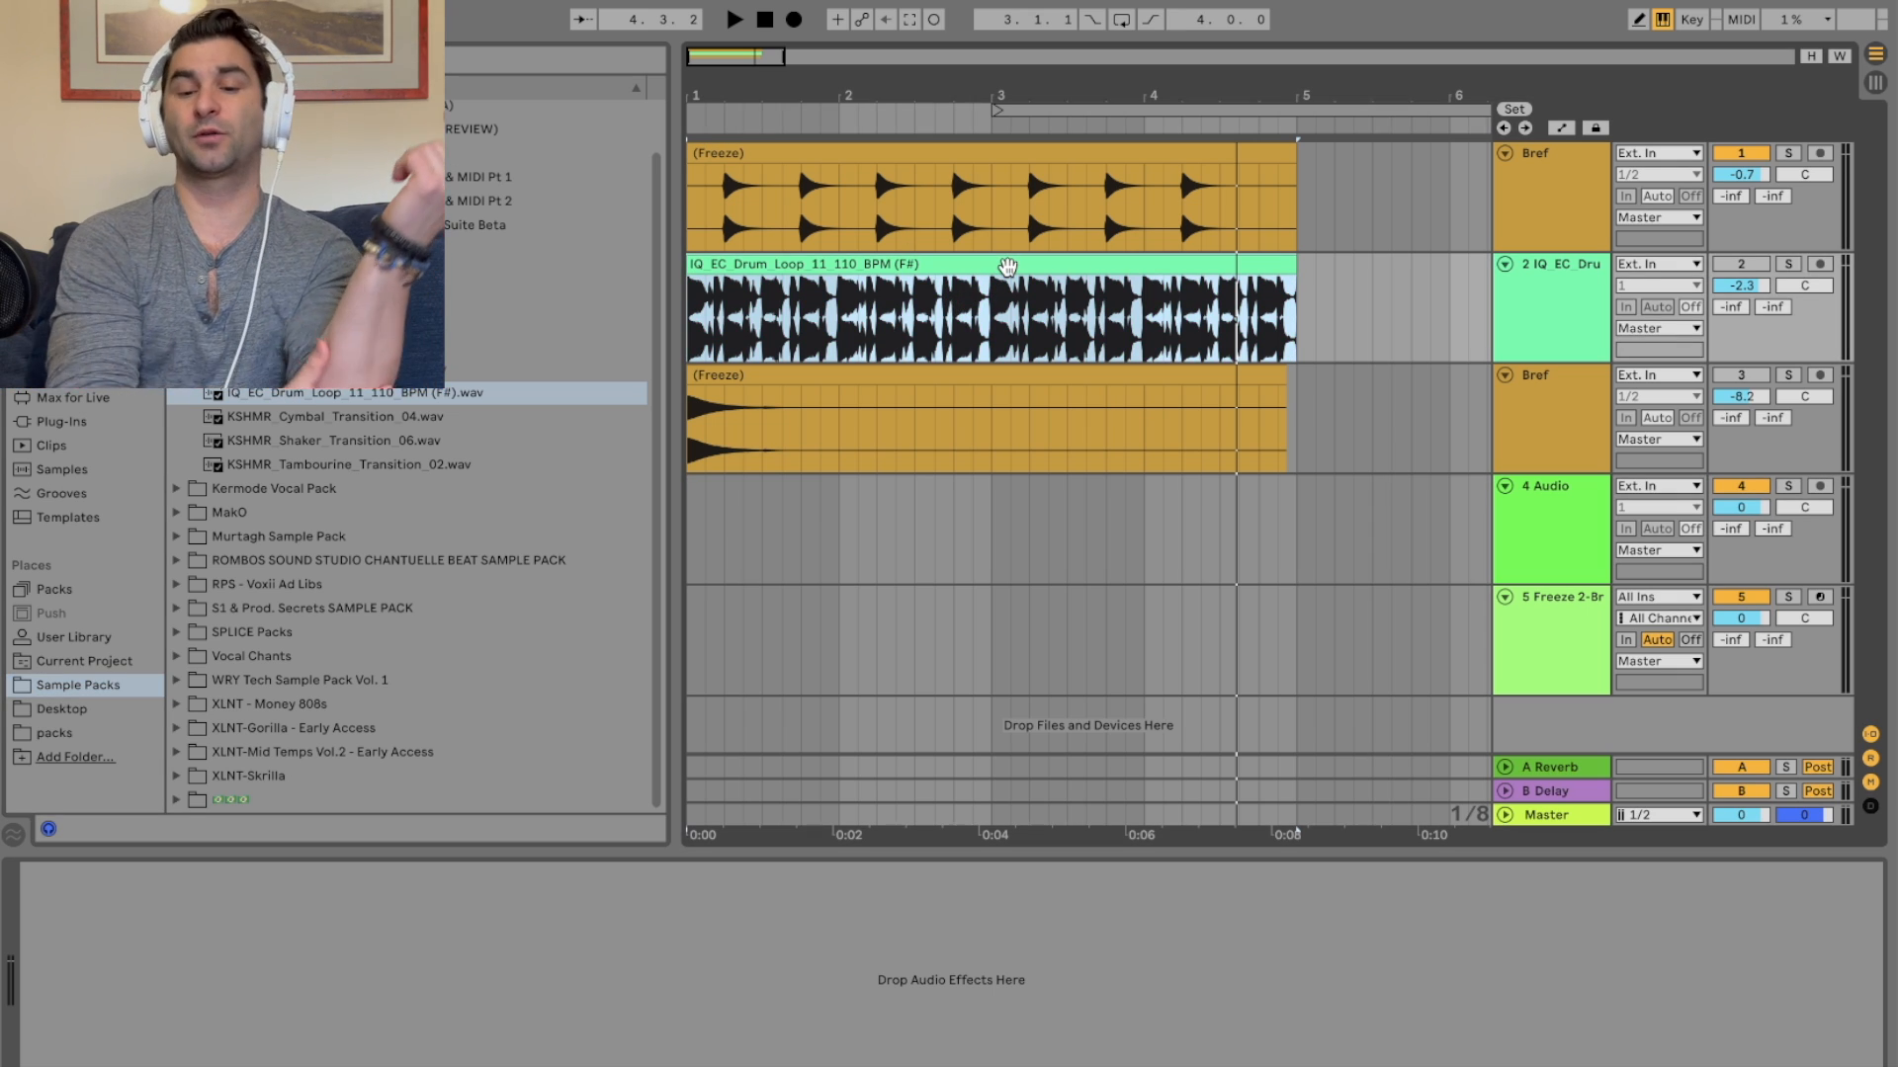
pyautogui.press('space')
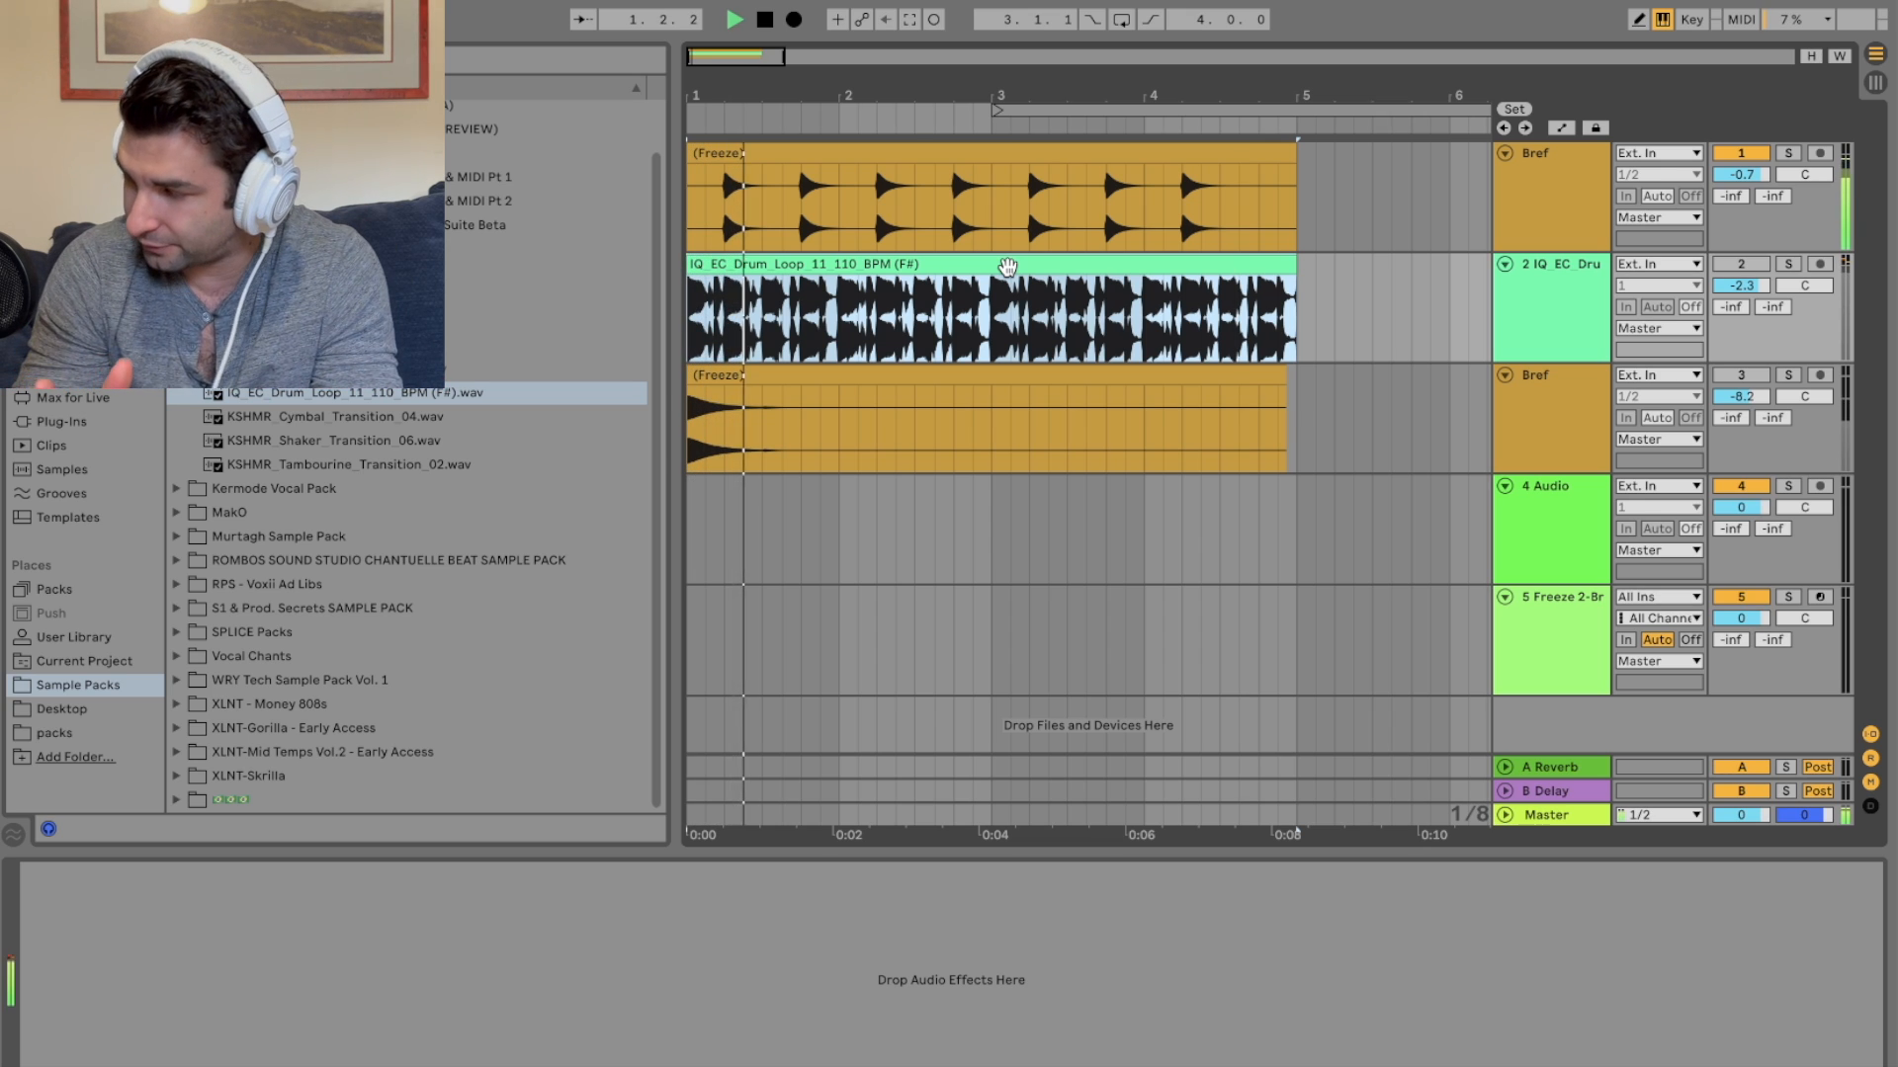
pyautogui.click(1742, 265)
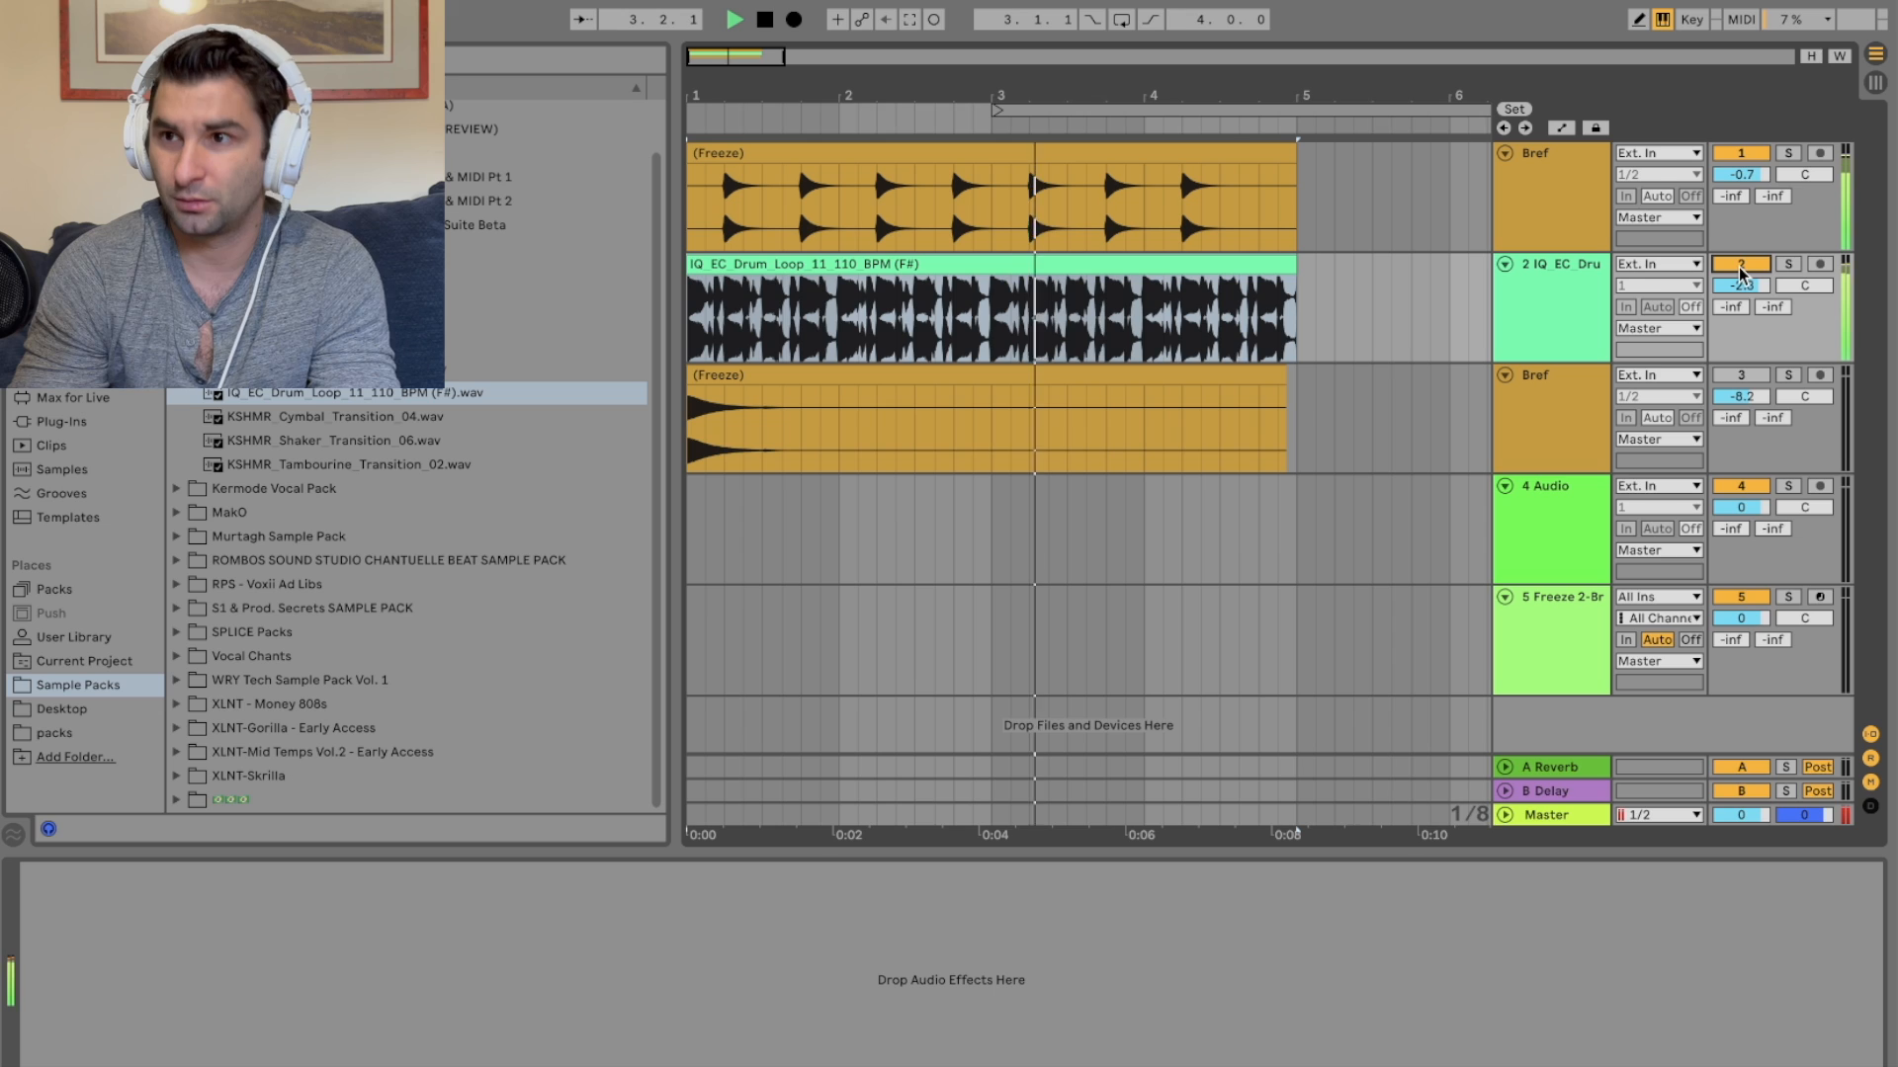
pyautogui.click(1741, 264)
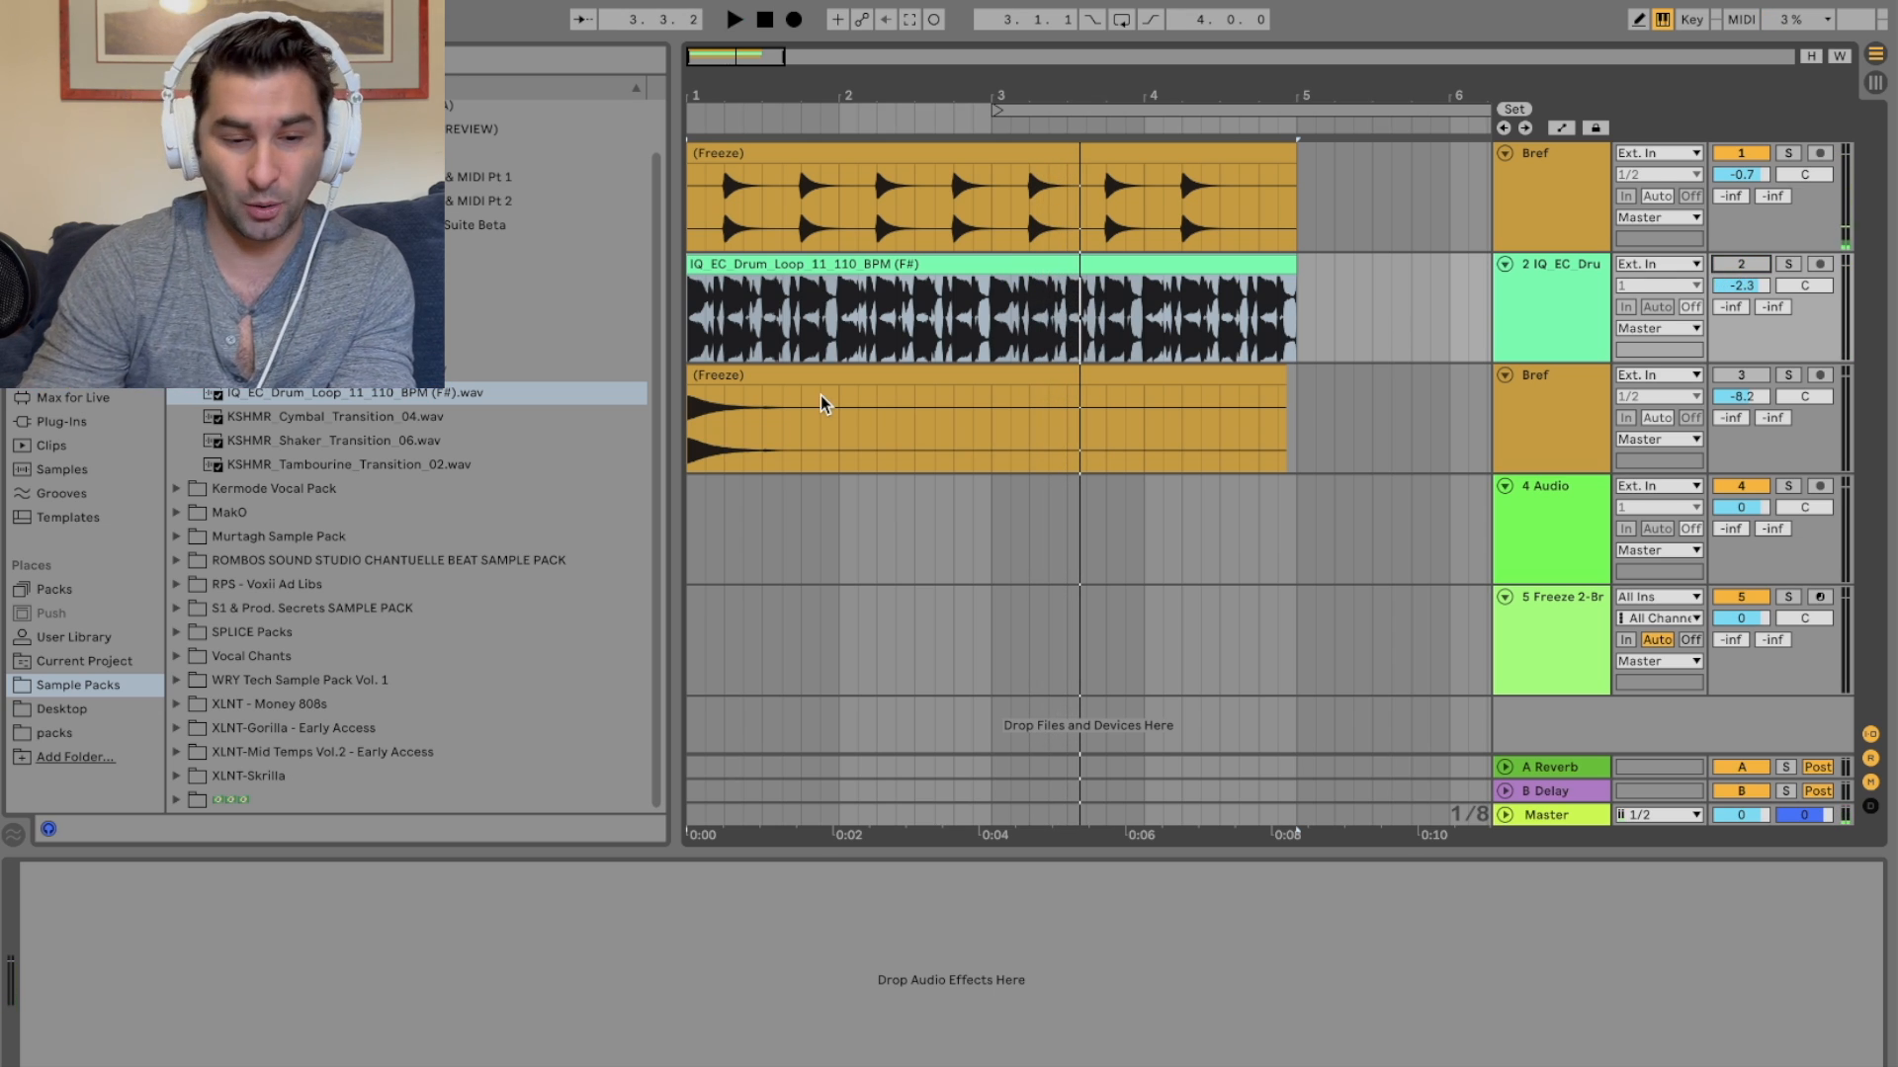
# Step: Browse the Particles sample pack's drum beat loops and place 017_c Drum Beat 123bpm on the new audio track
pyautogui.click(178, 632)
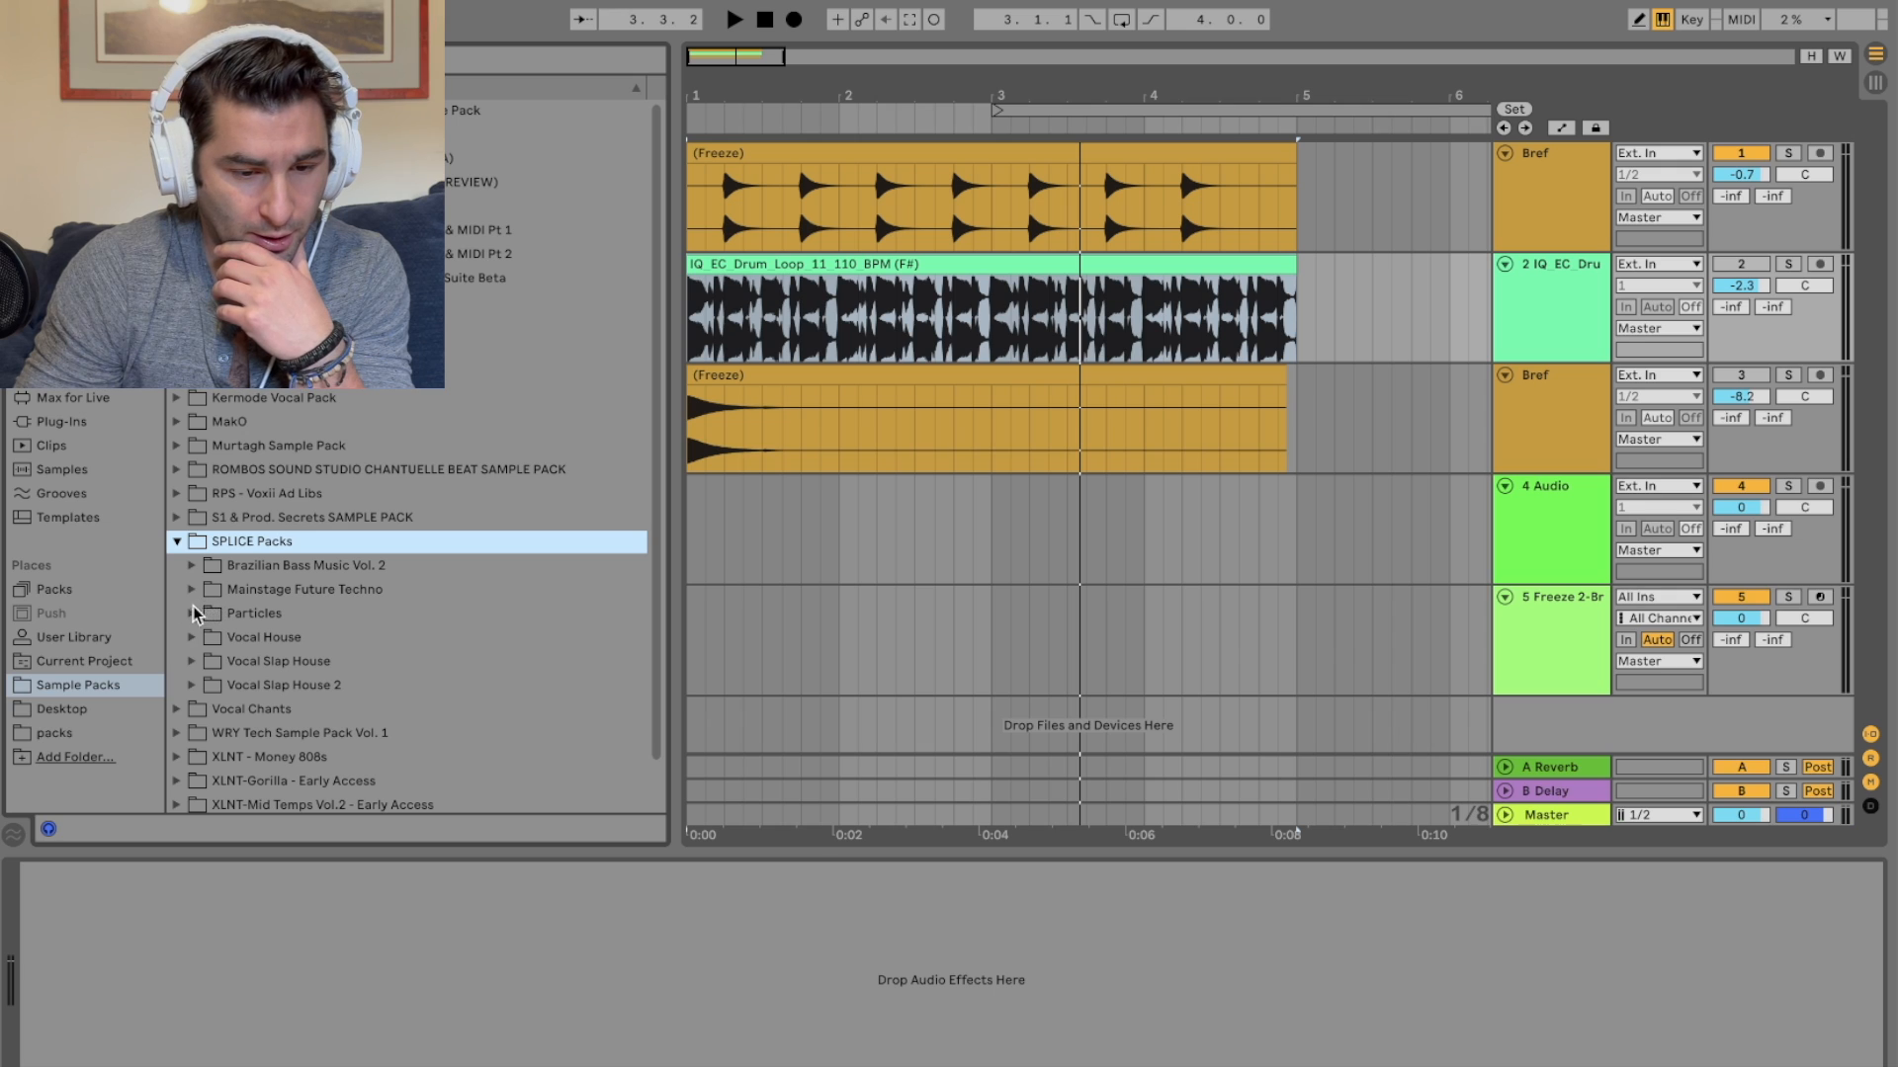
pyautogui.click(191, 612)
pyautogui.click(207, 636)
pyautogui.click(222, 660)
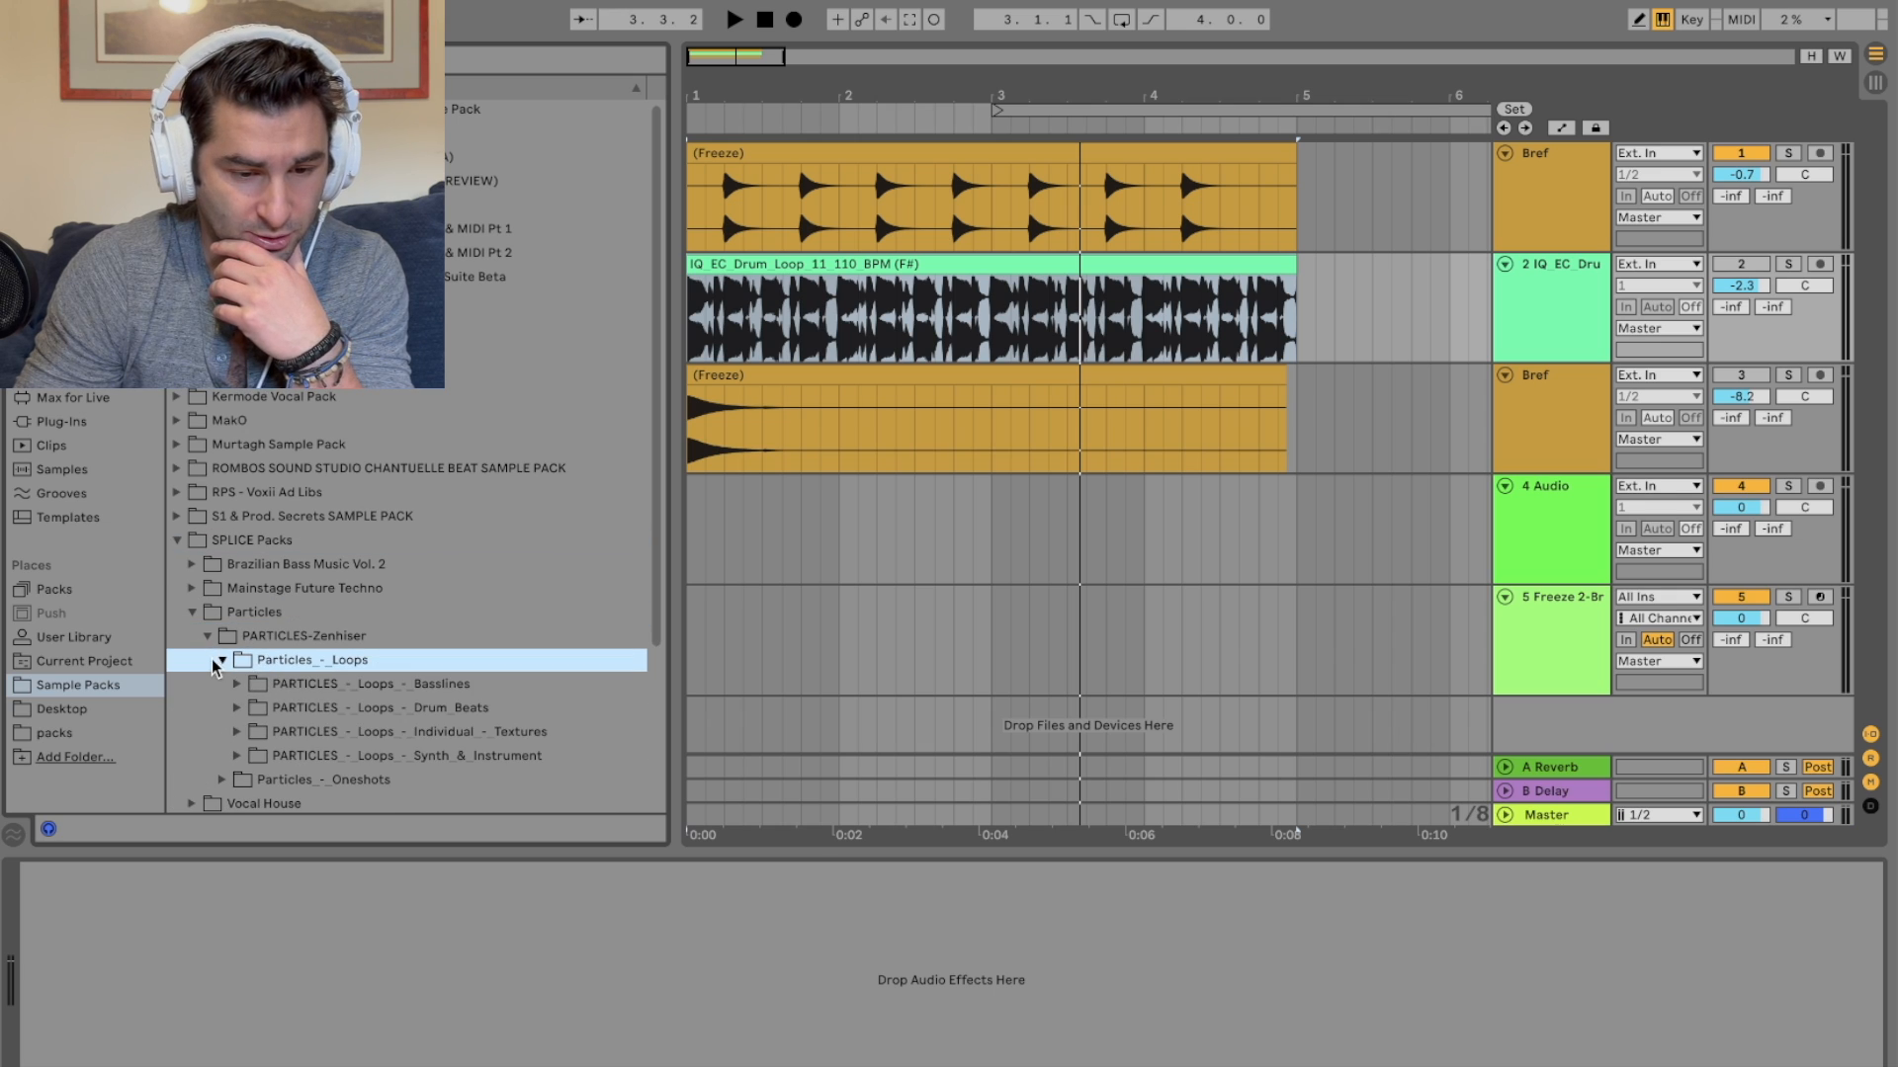
pyautogui.scroll(-4, 263, 662)
pyautogui.click(237, 489)
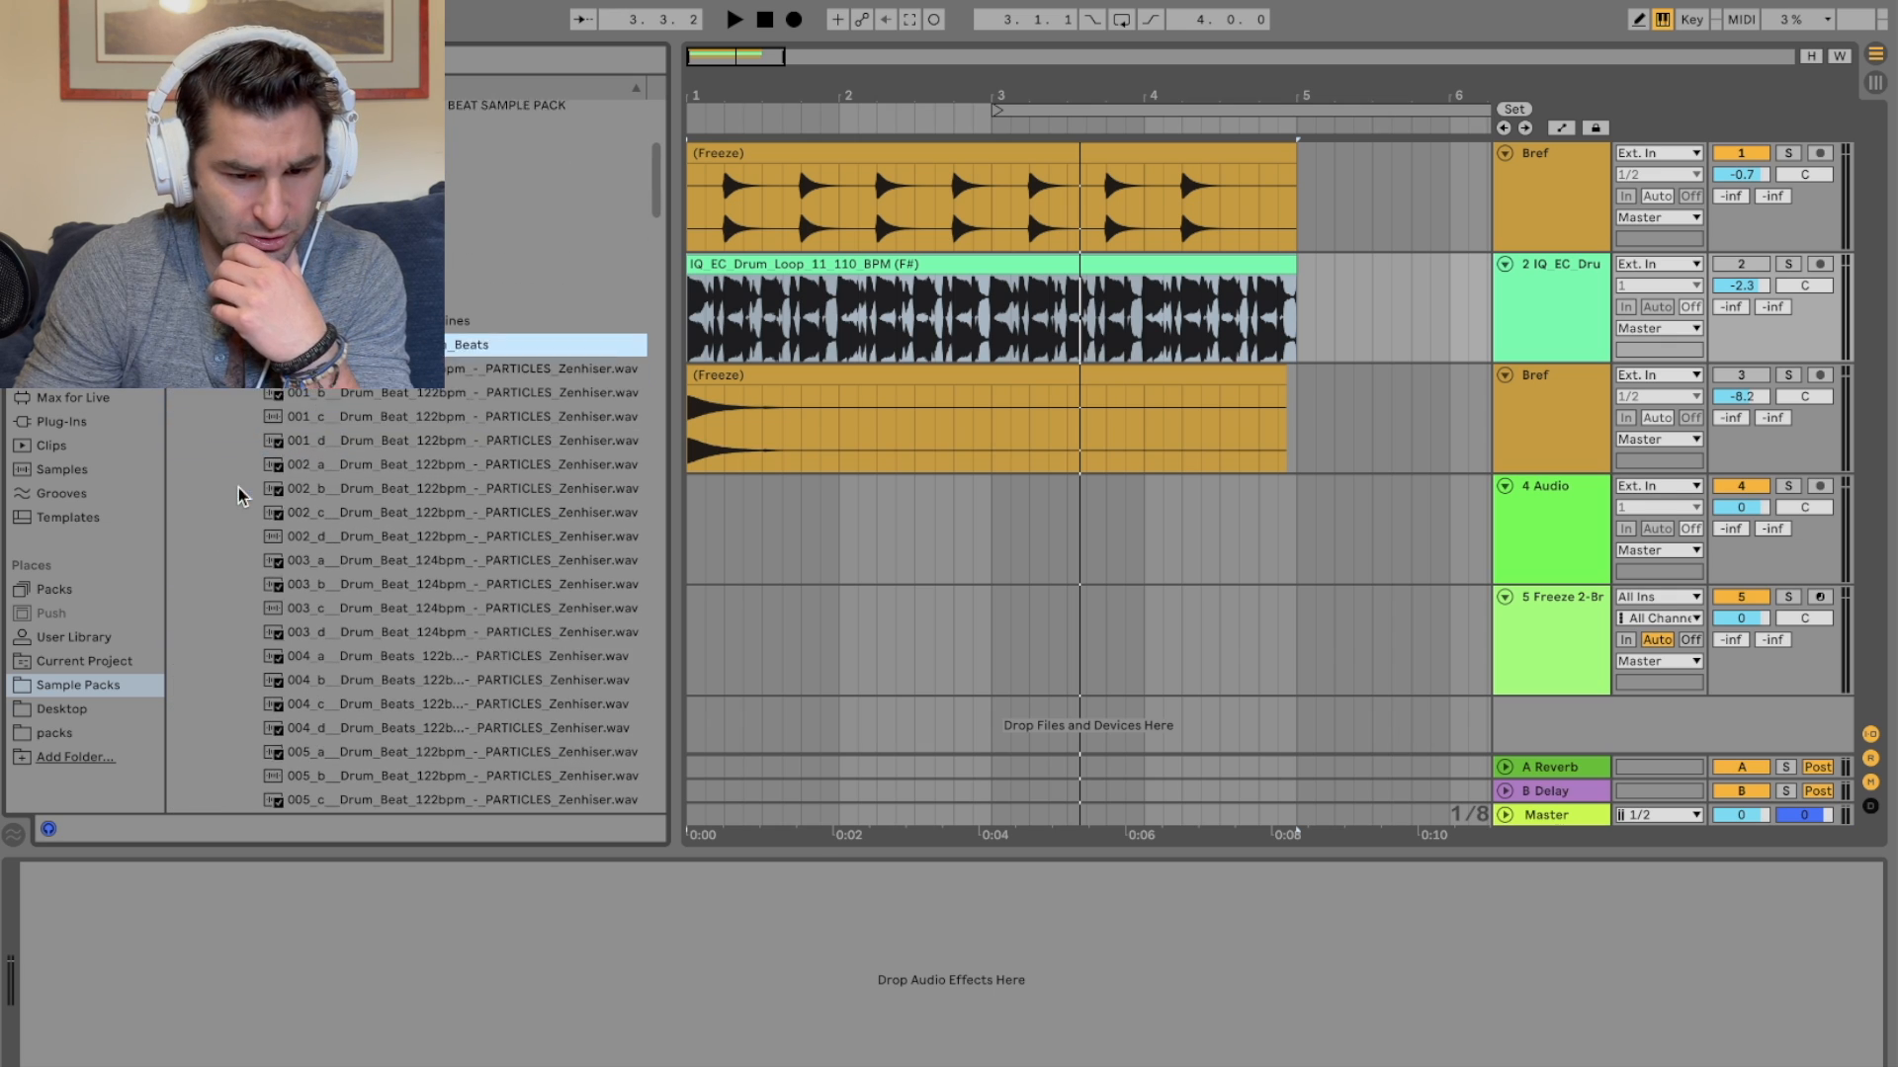
pyautogui.click(373, 442)
pyautogui.click(378, 487)
pyautogui.click(383, 612)
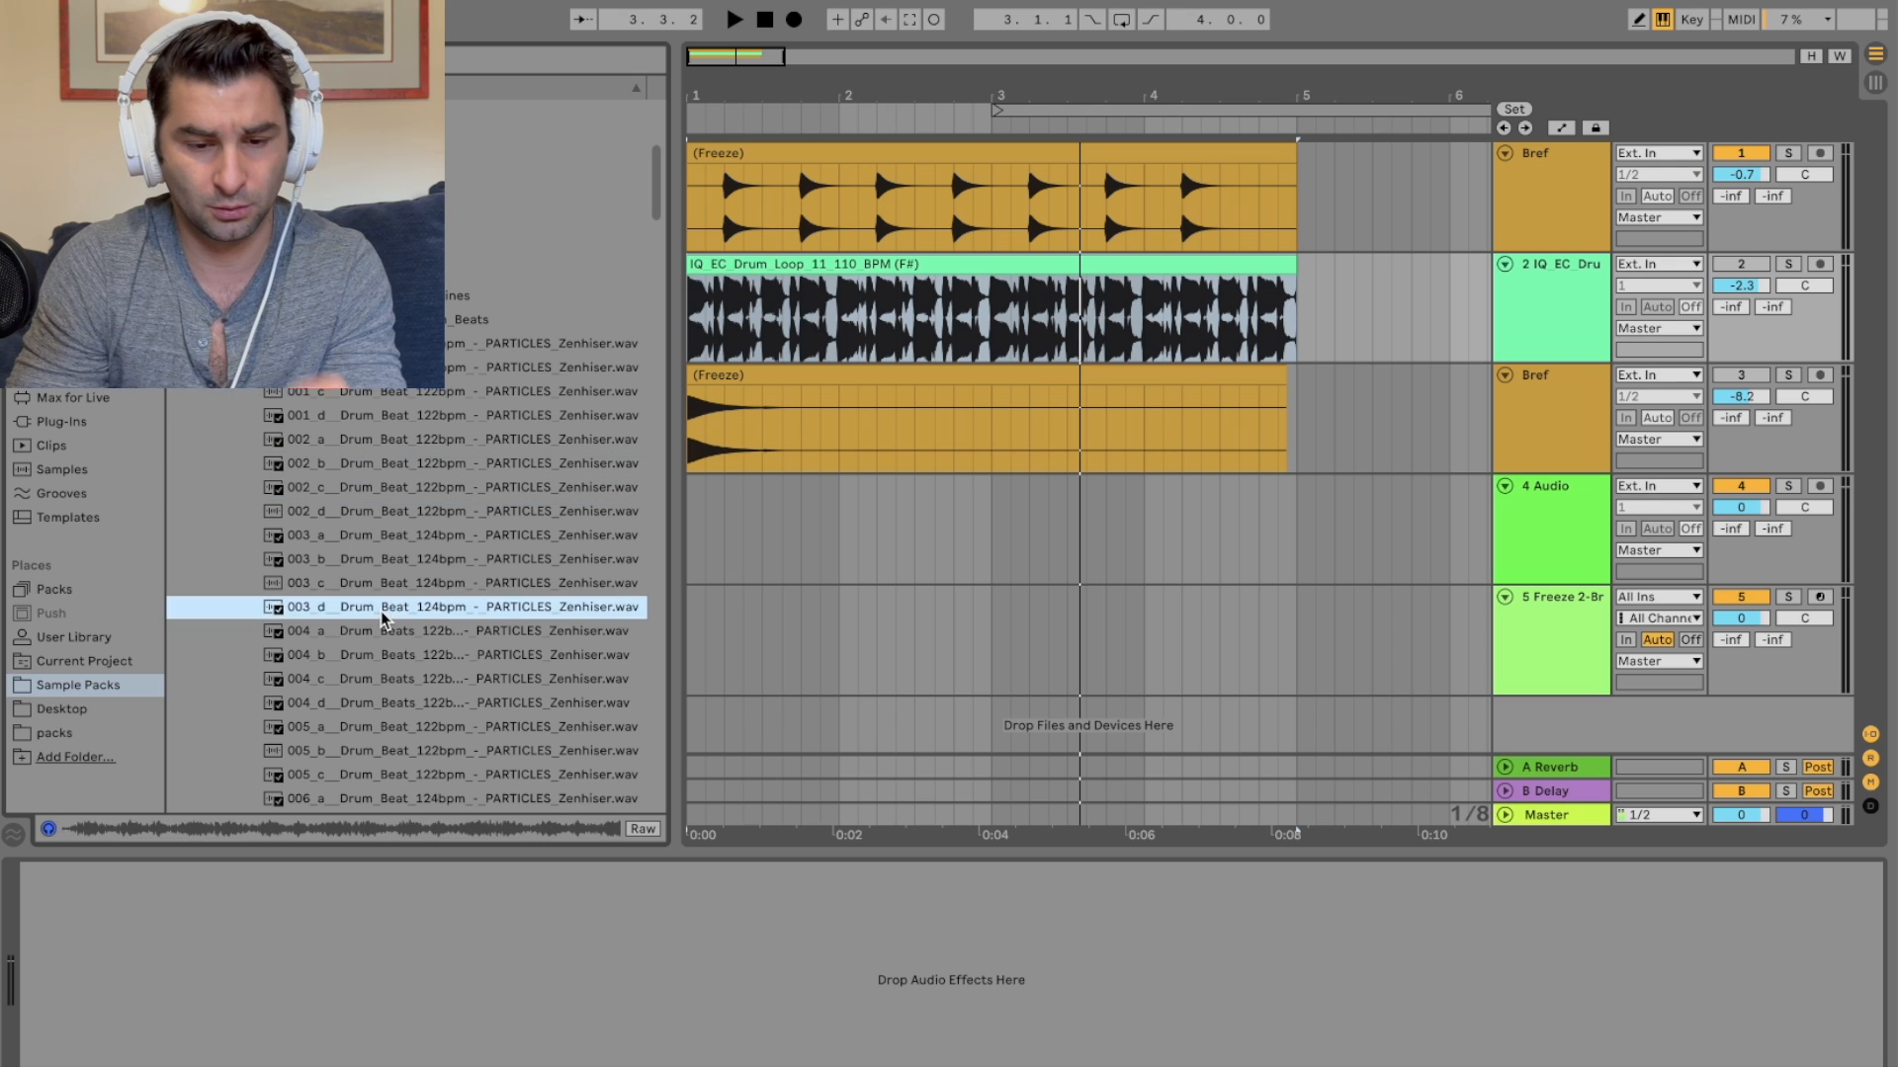
pyautogui.scroll(-20, 383, 611)
pyautogui.click(411, 426)
pyautogui.click(404, 564)
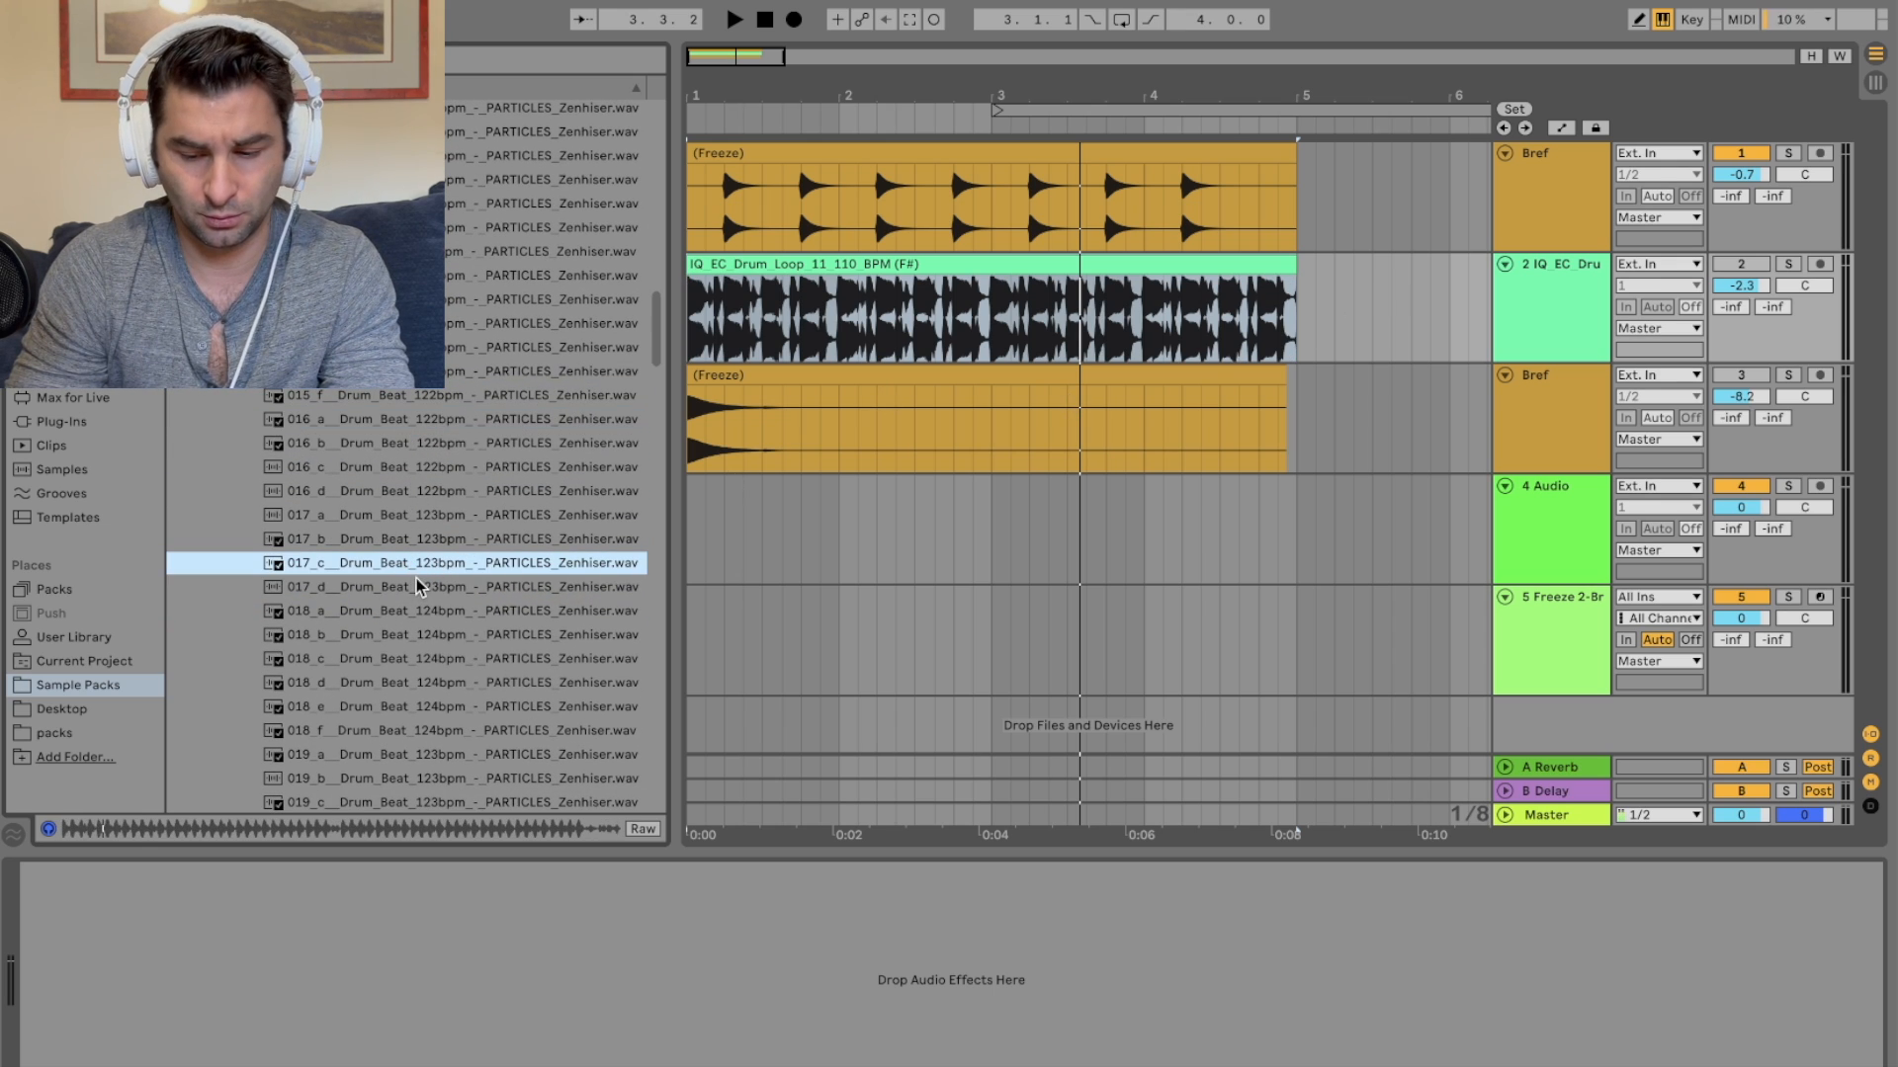
pyautogui.moveTo(415, 571); pyautogui.dragTo(707, 583)
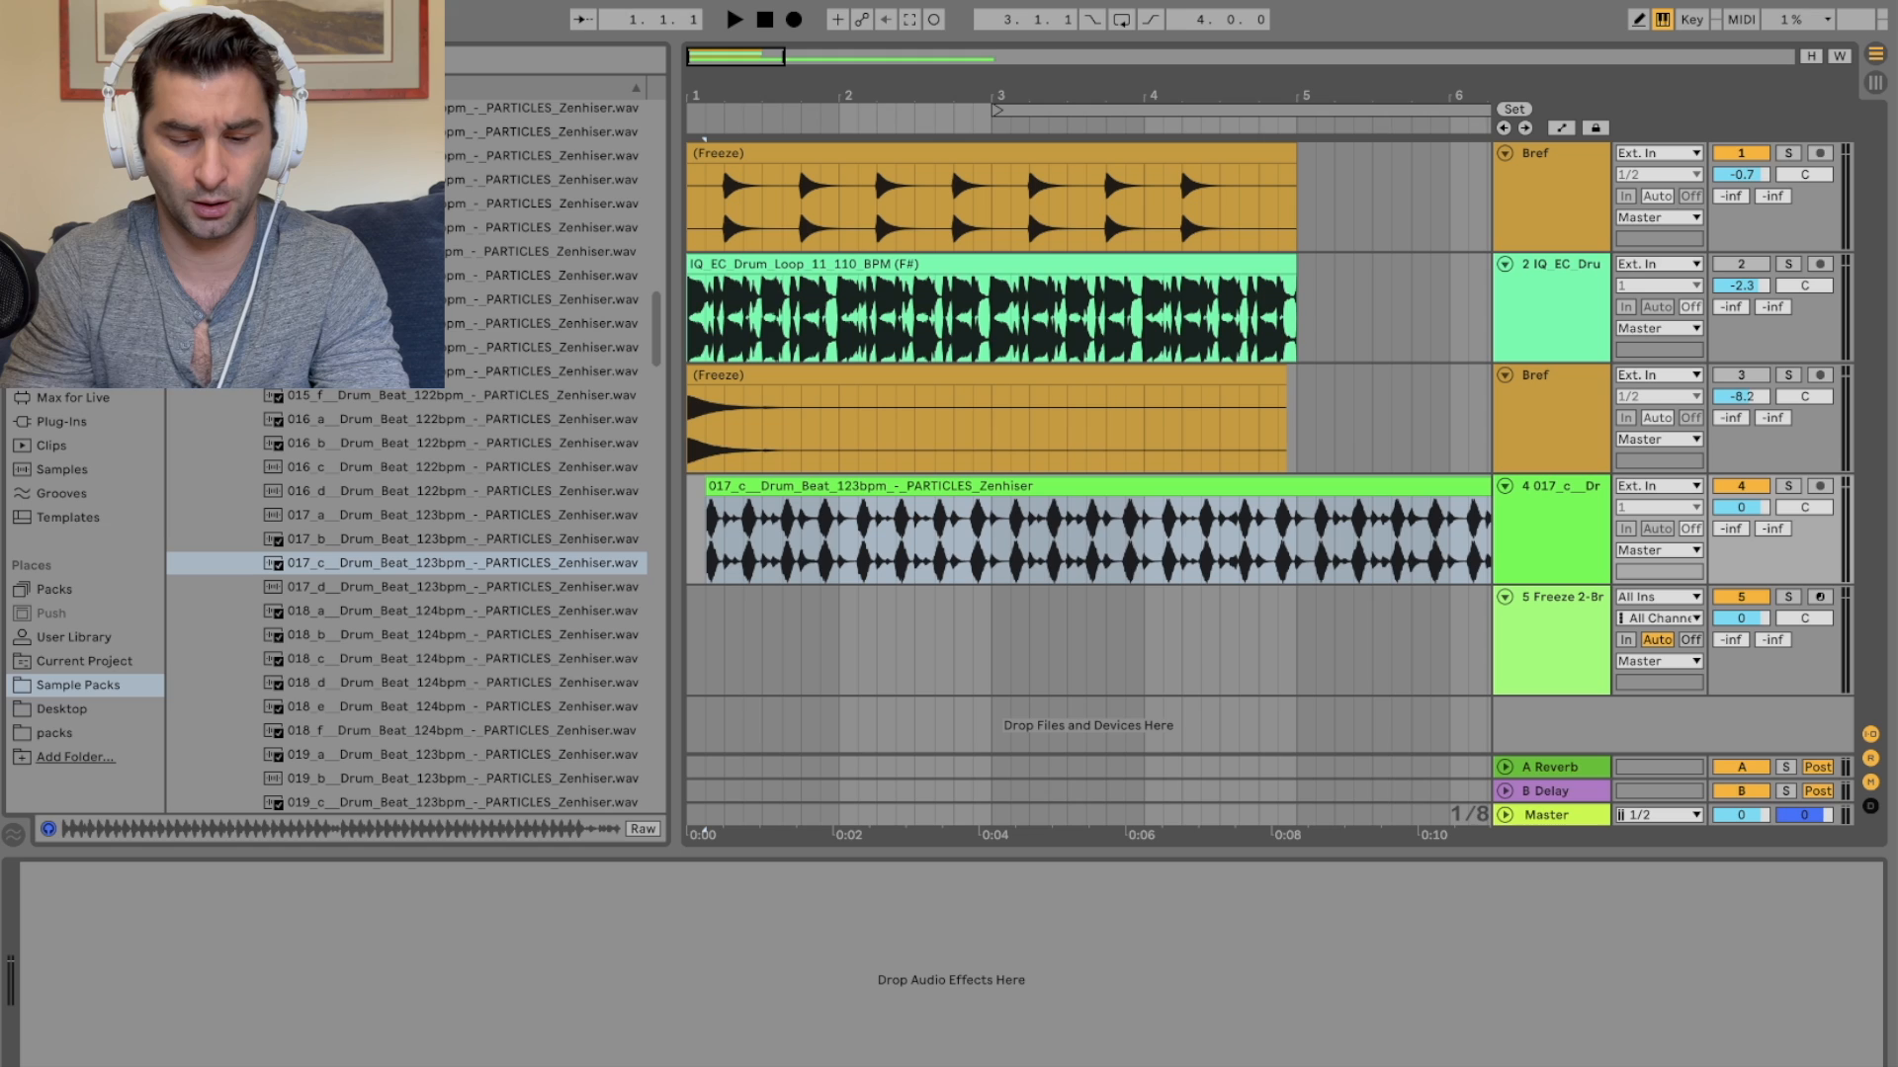
pyautogui.press('Return')
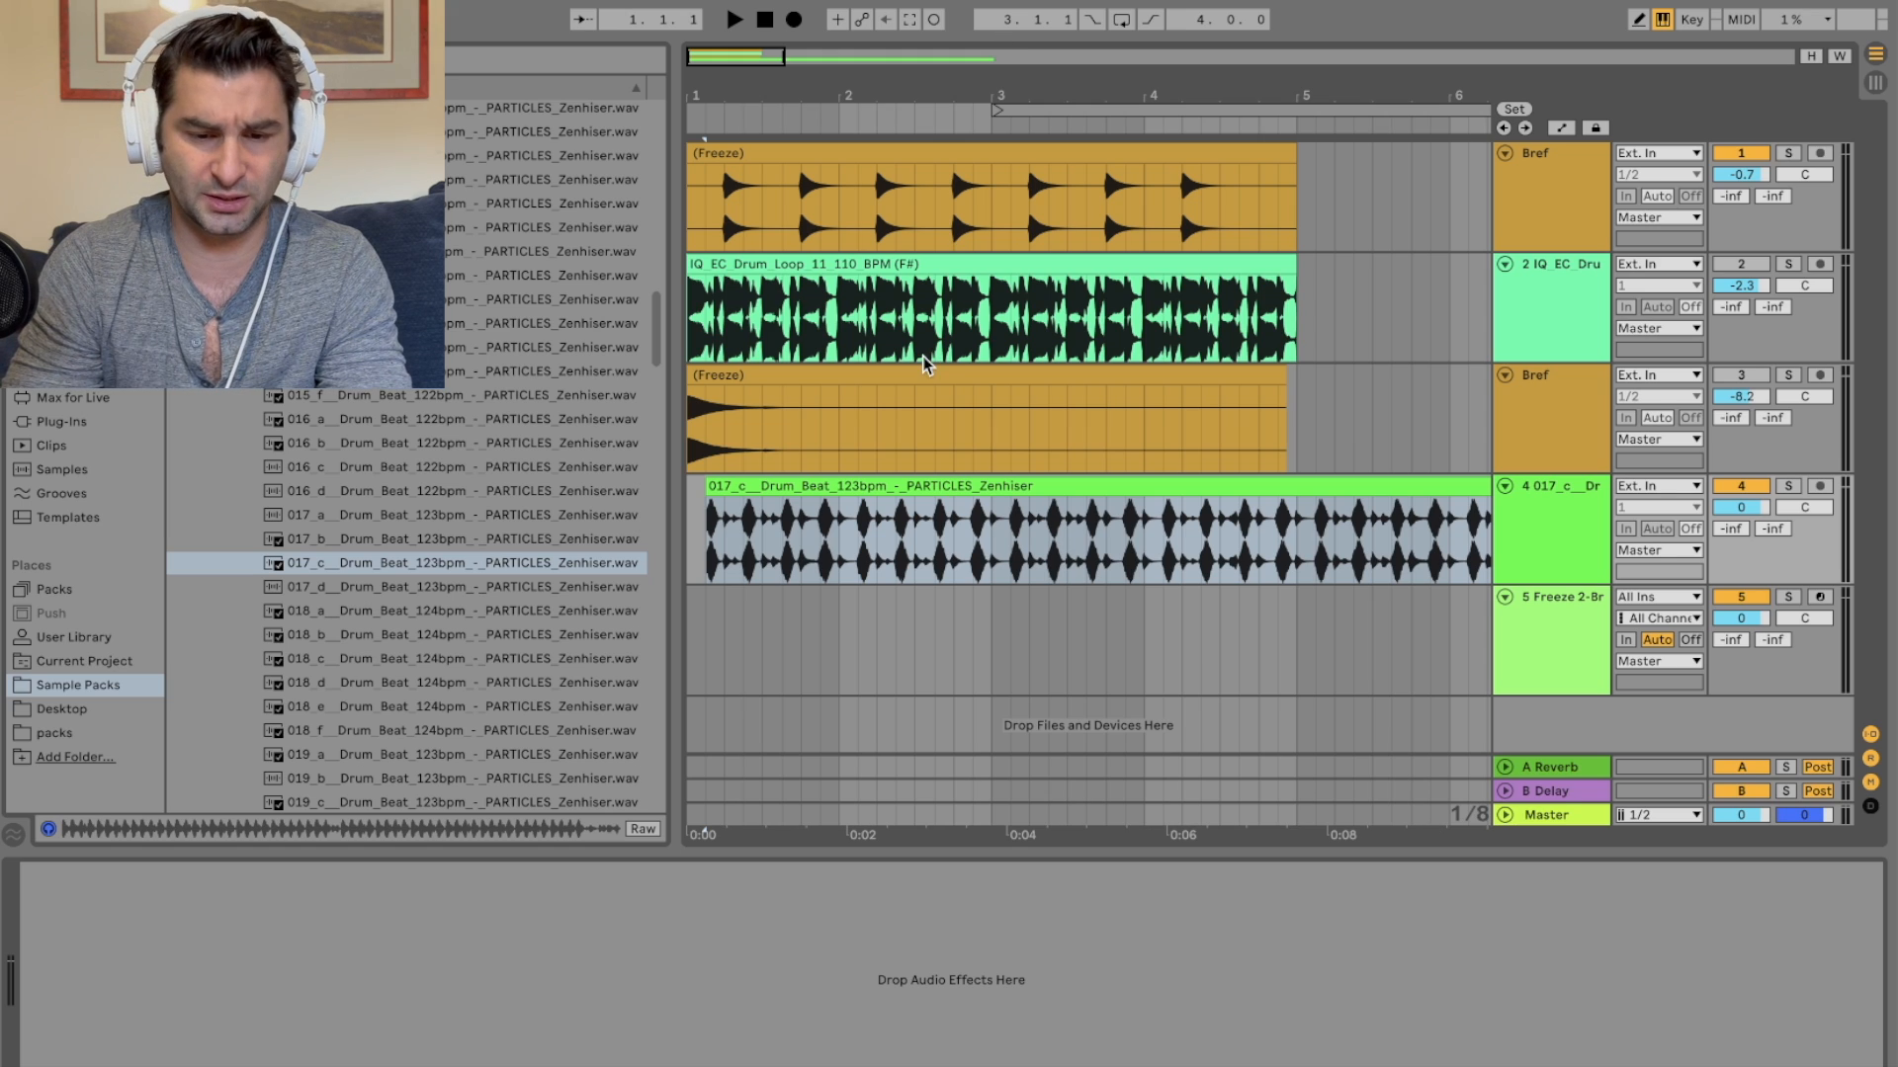
# Step: Move the drum beat clip to the song start and, while playing, set the first Bref track's volume to -3.4 dB
pyautogui.moveTo(825, 481); pyautogui.dragTo(807, 484)
pyautogui.click(734, 19)
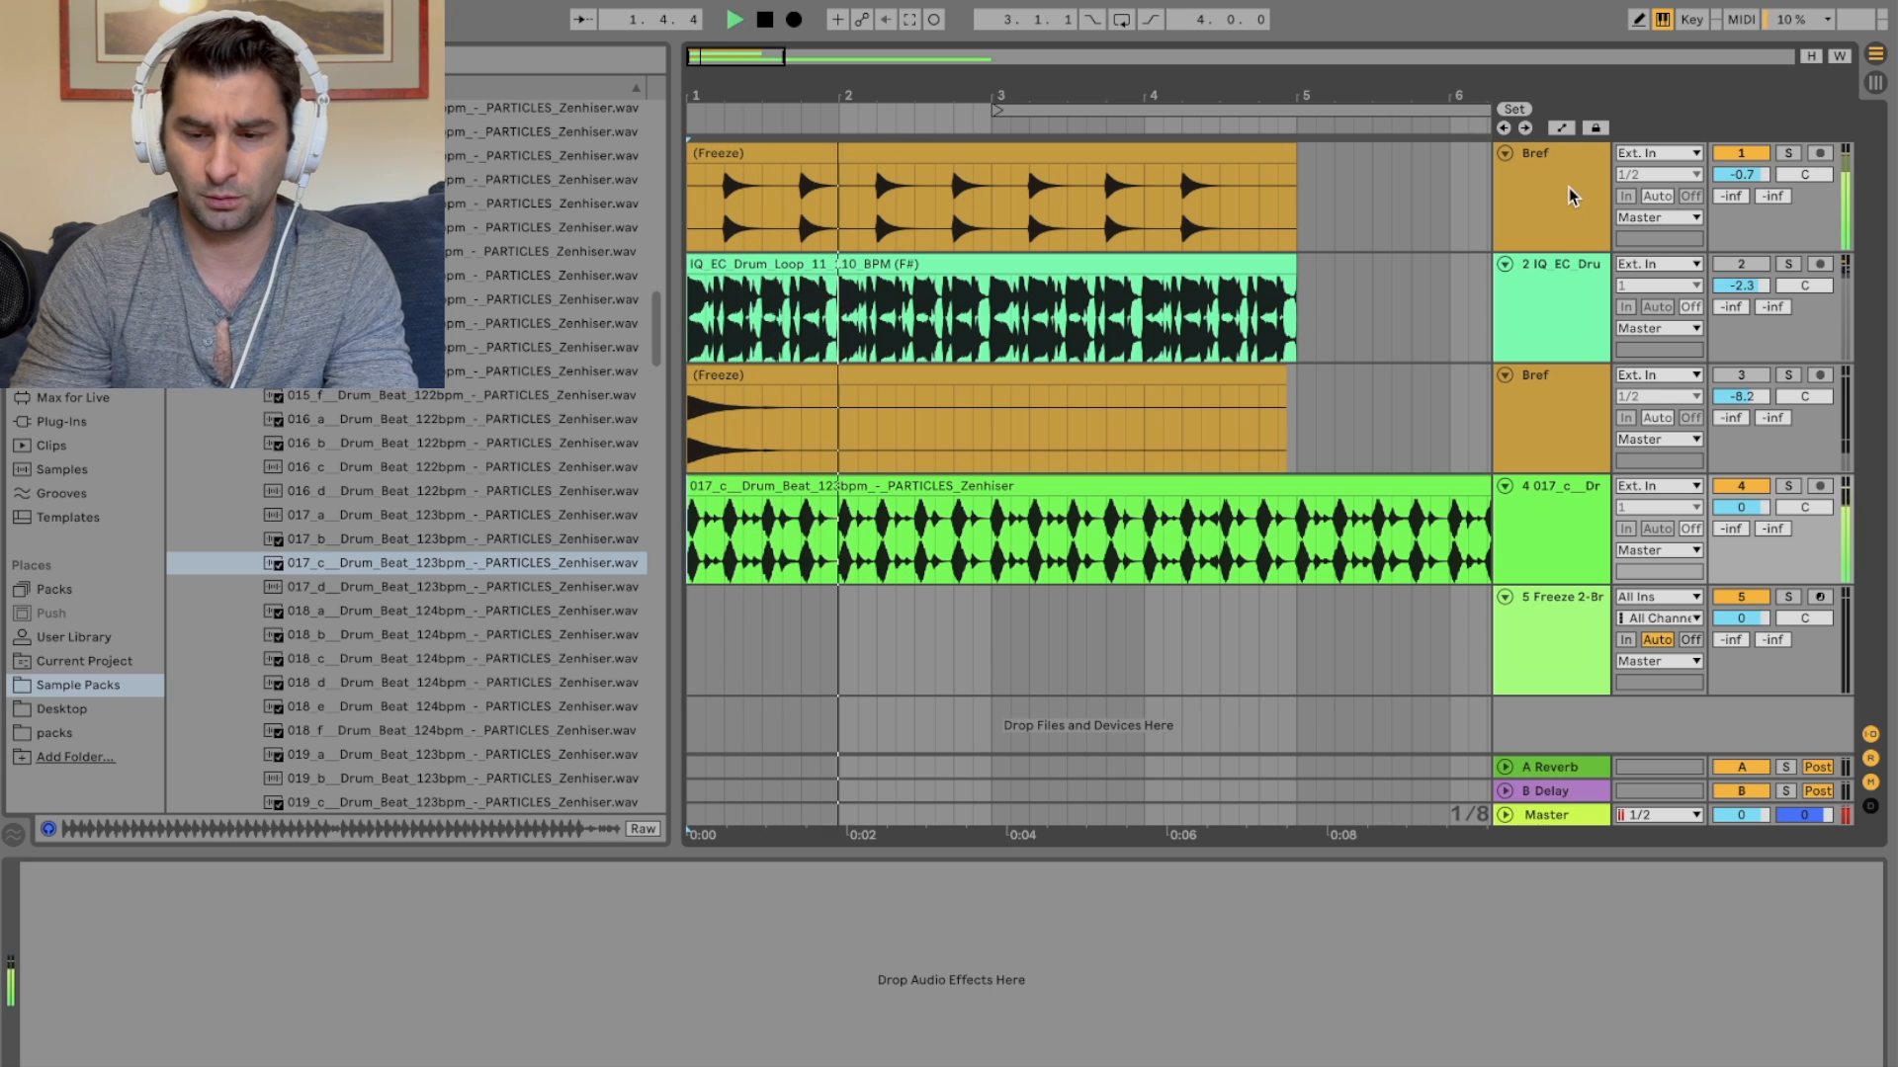
pyautogui.moveTo(1741, 175); pyautogui.dragTo(1742, 192)
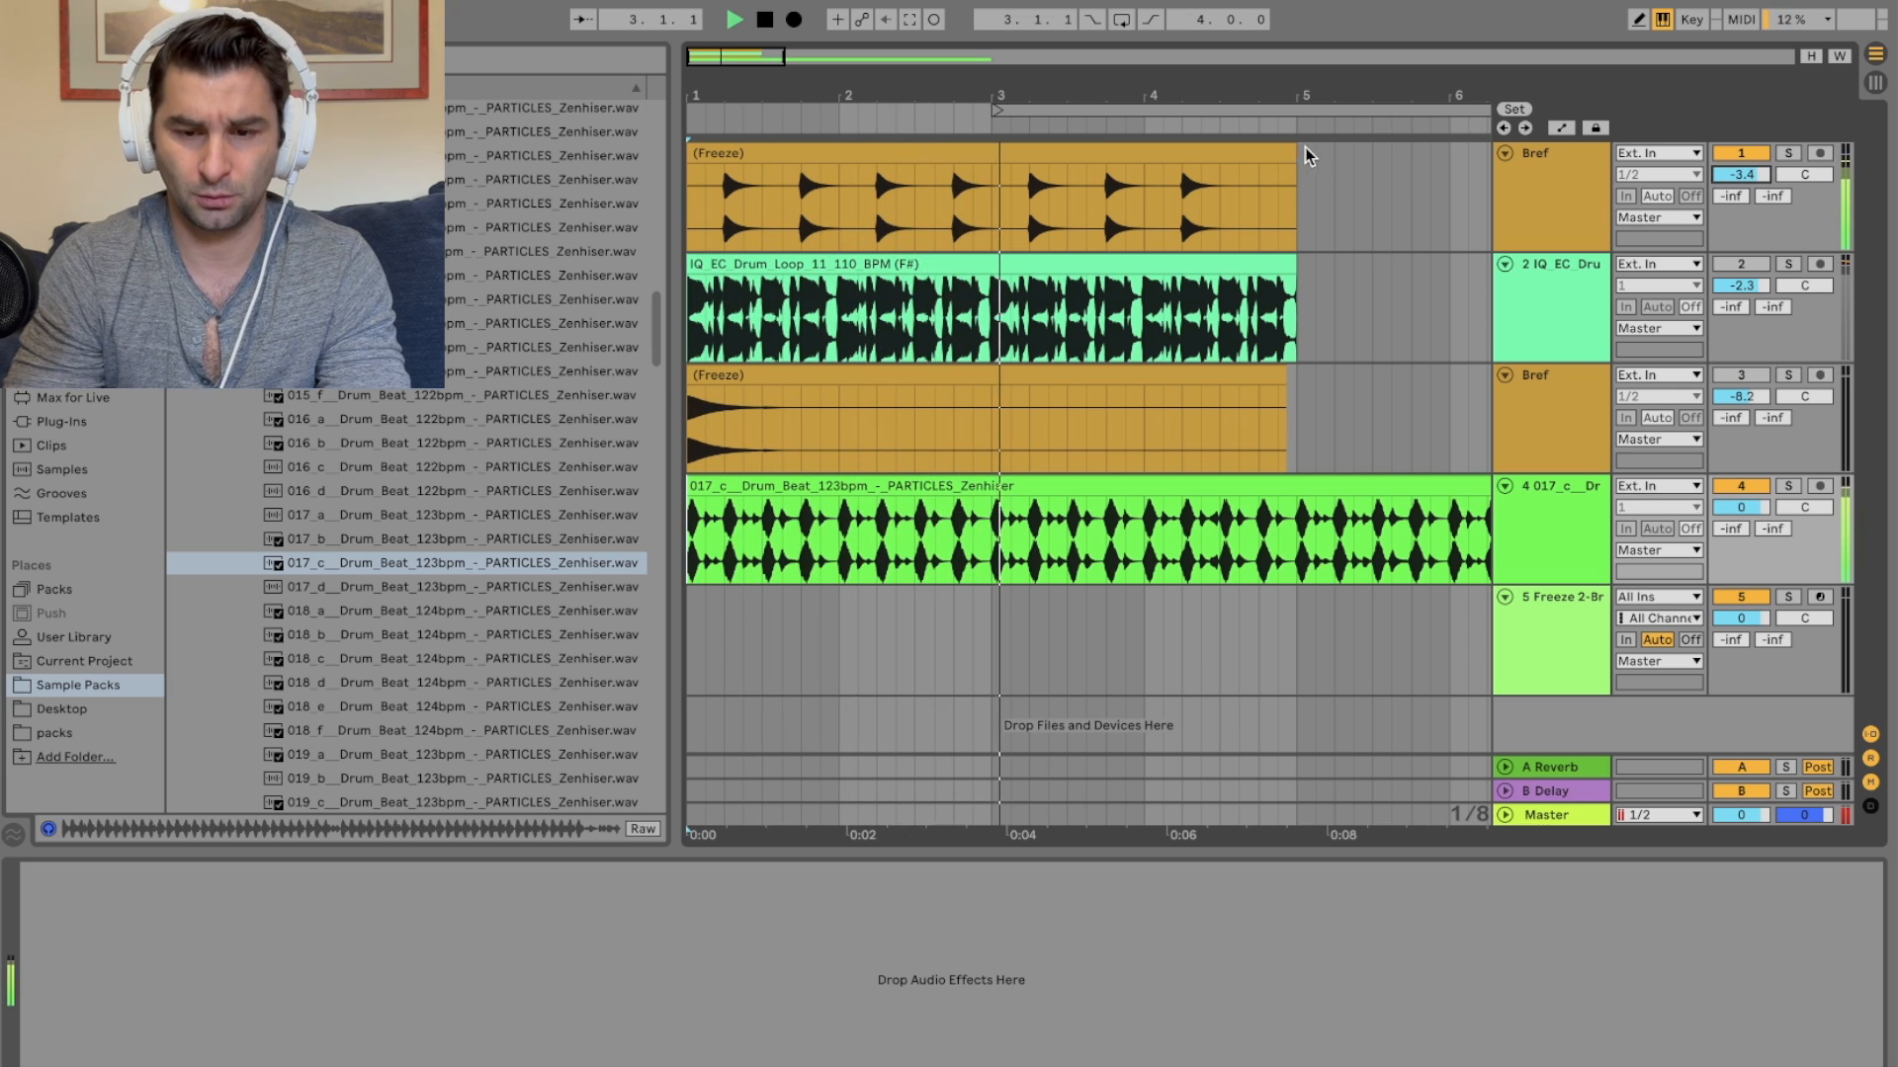
# Step: Open the first Bref track's frozen clip and transpose it down 12 semitones
pyautogui.click(1284, 155)
pyautogui.hotkey('shift', 'Tab')
pyautogui.press('space')
pyautogui.press('space')
pyautogui.moveTo(399, 957); pyautogui.dragTo(399, 1004)
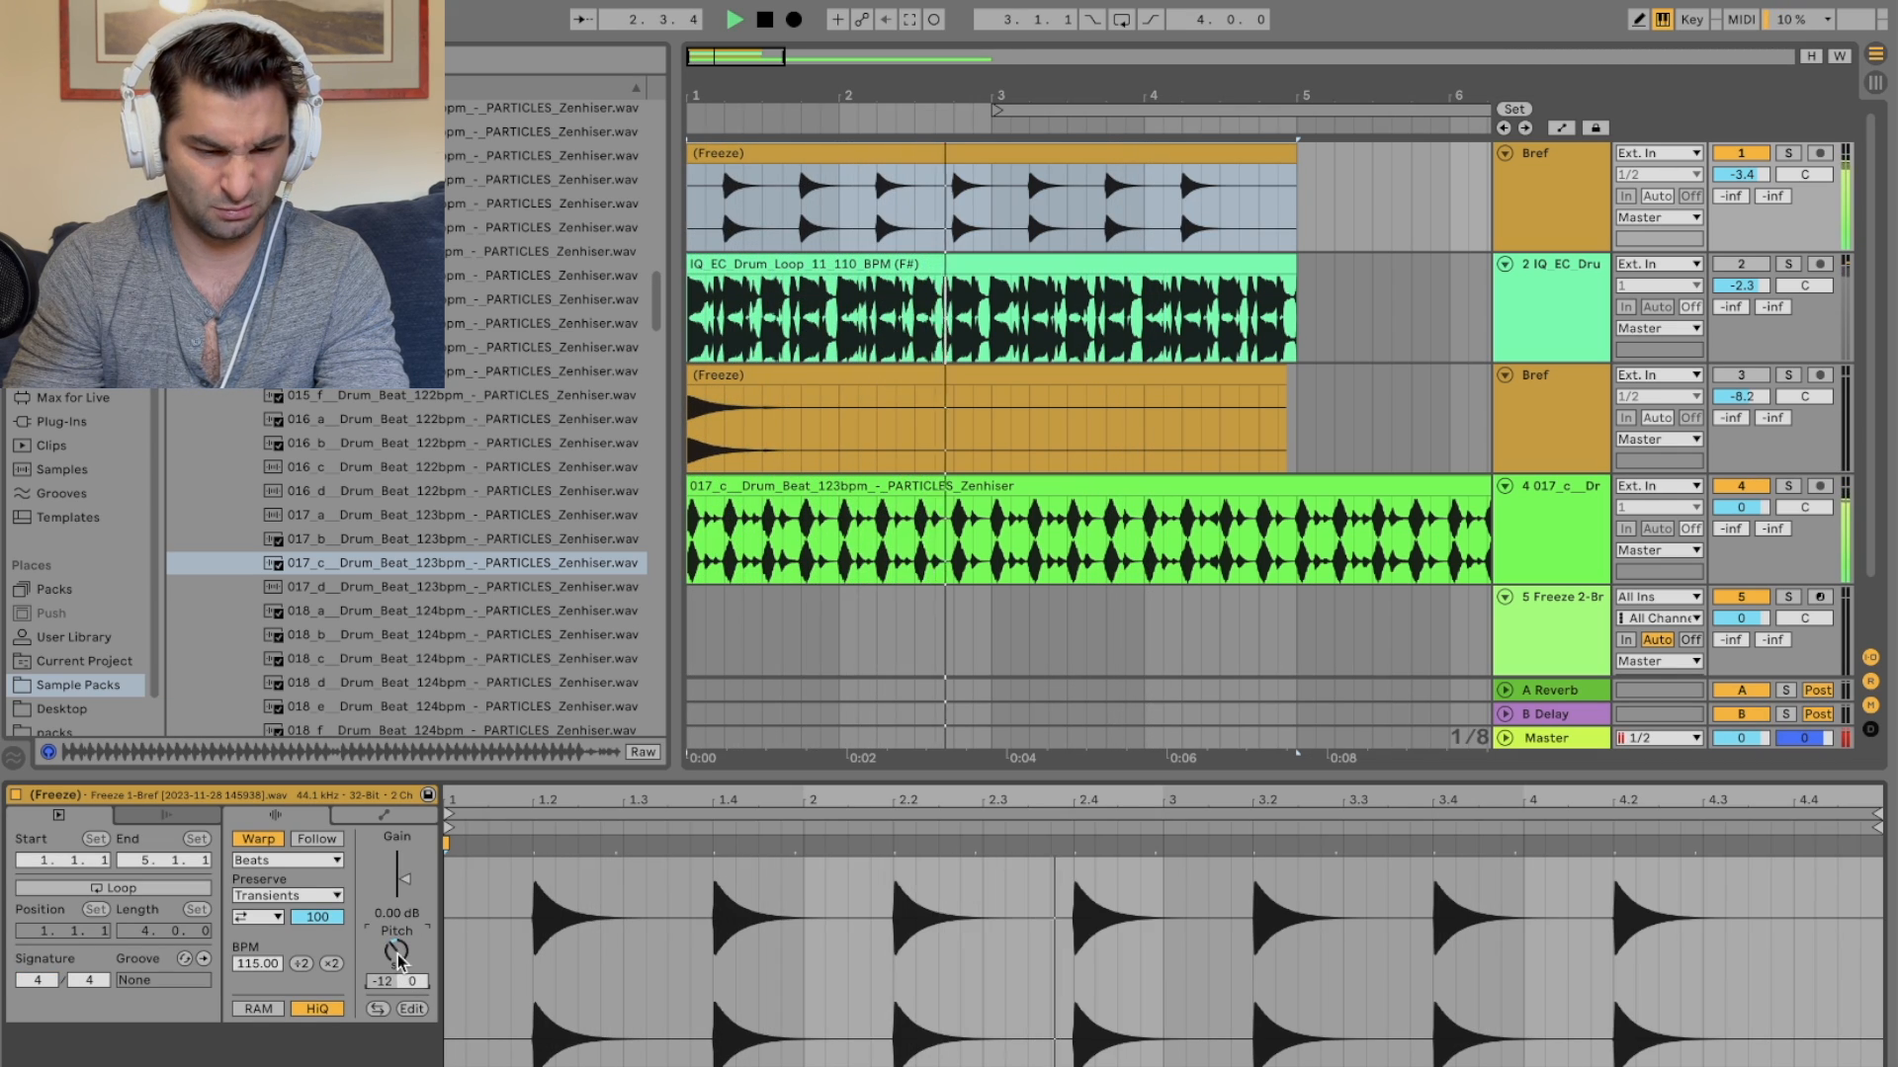
# Step: Switch the clip's warp mode to Pro with formants at 100 and envelope at 252
pyautogui.click(286, 859)
pyautogui.click(301, 967)
pyautogui.press('space')
pyautogui.press('space')
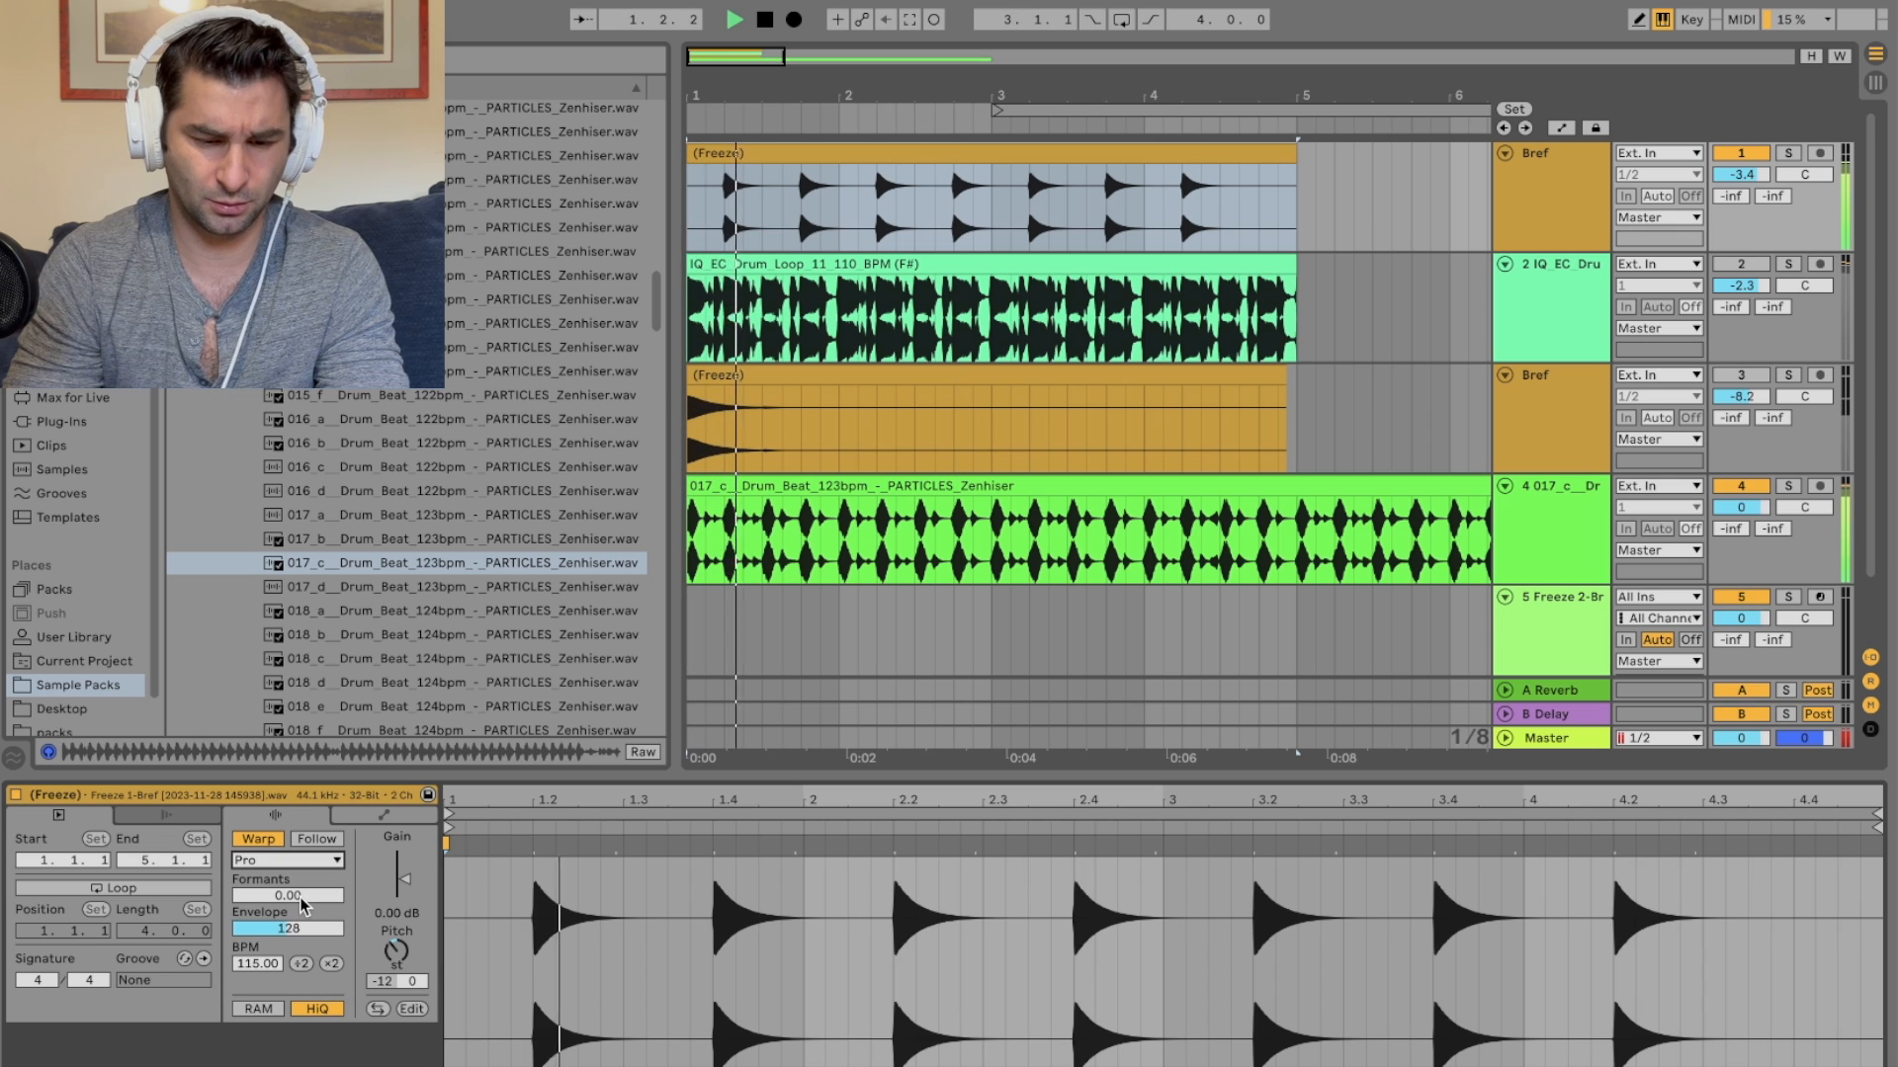
pyautogui.moveTo(288, 895); pyautogui.dragTo(287, 797)
pyautogui.moveTo(287, 929); pyautogui.dragTo(287, 821)
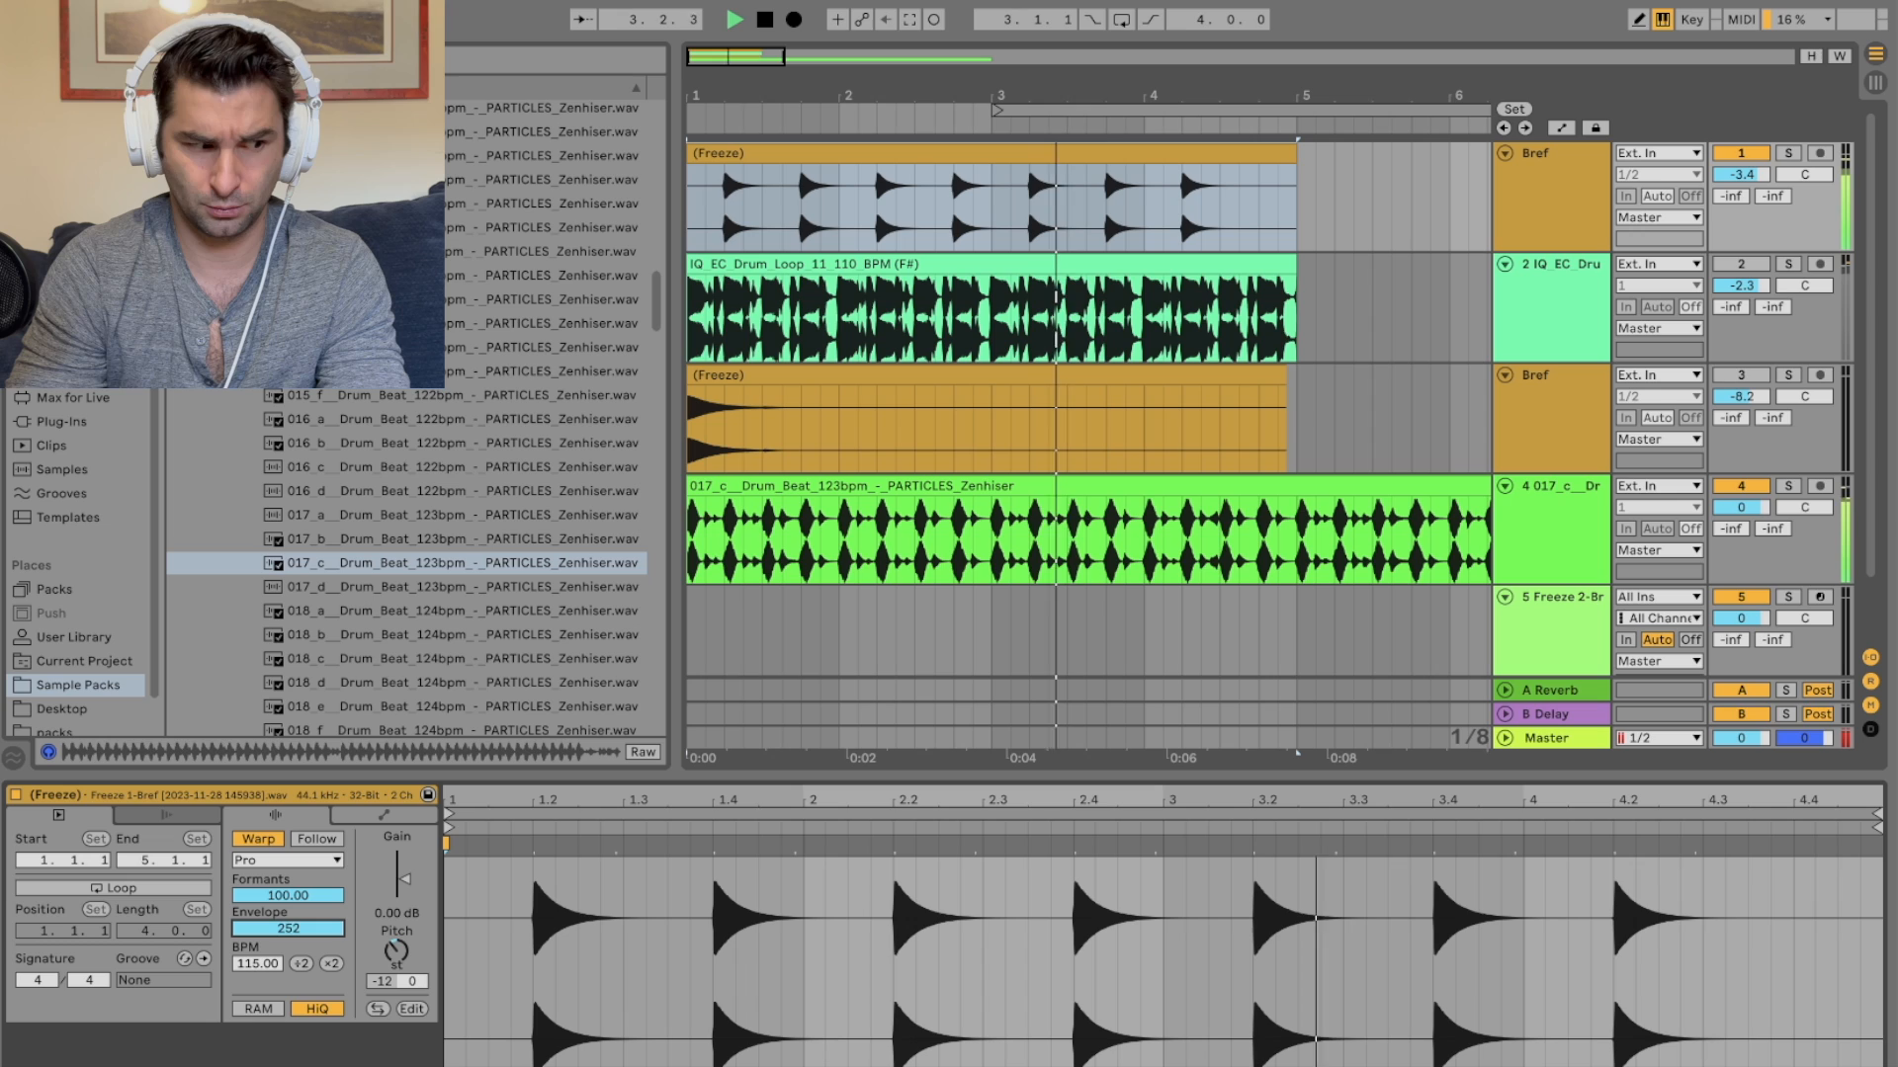
# Step: Switch the clip's warp mode back to Beats and transpose it up 12 semitones
pyautogui.click(287, 860)
pyautogui.click(297, 878)
pyautogui.press('space')
pyautogui.moveTo(397, 951); pyautogui.dragTo(396, 894)
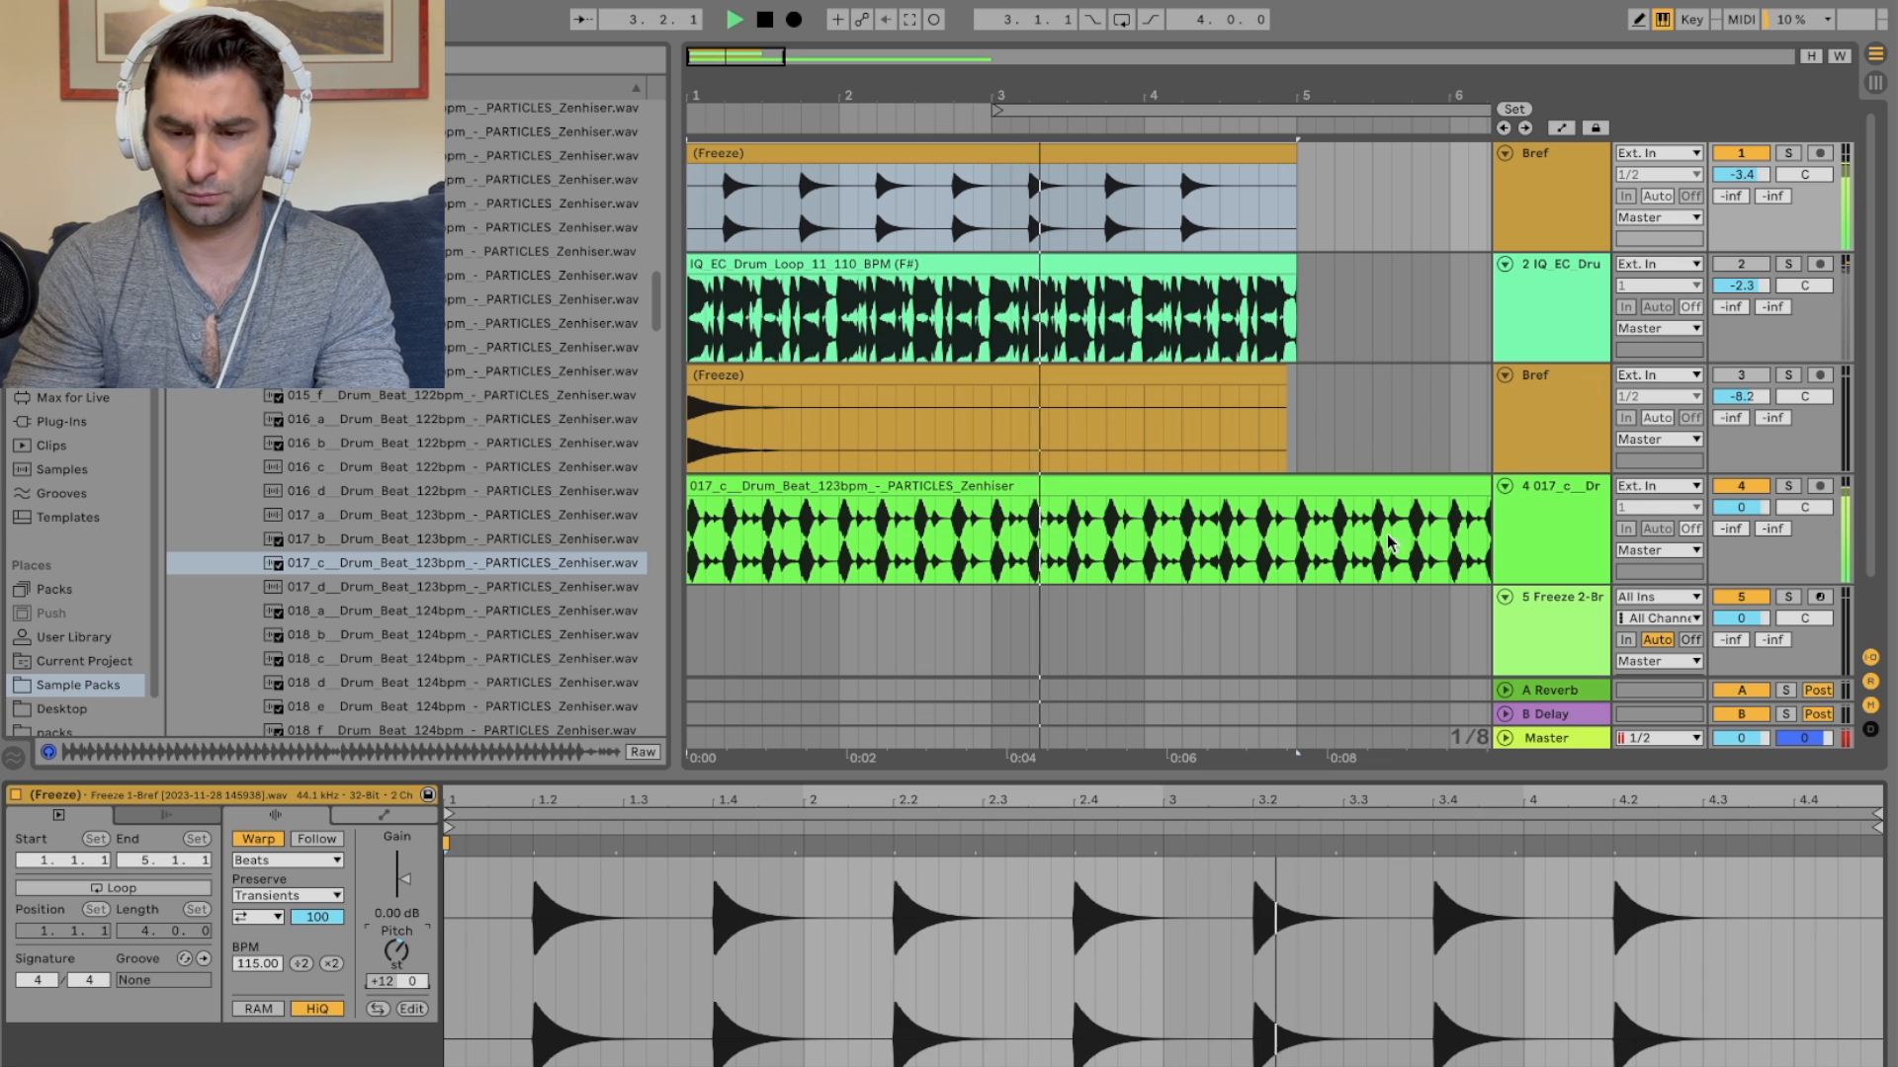
# Step: Preview another drum beat sample and set the first Bref track's volume to -6.5 dB
pyautogui.scroll(-5, 484, 494)
pyautogui.click(484, 489)
pyautogui.press('space')
pyautogui.moveTo(1747, 186); pyautogui.dragTo(1747, 213)
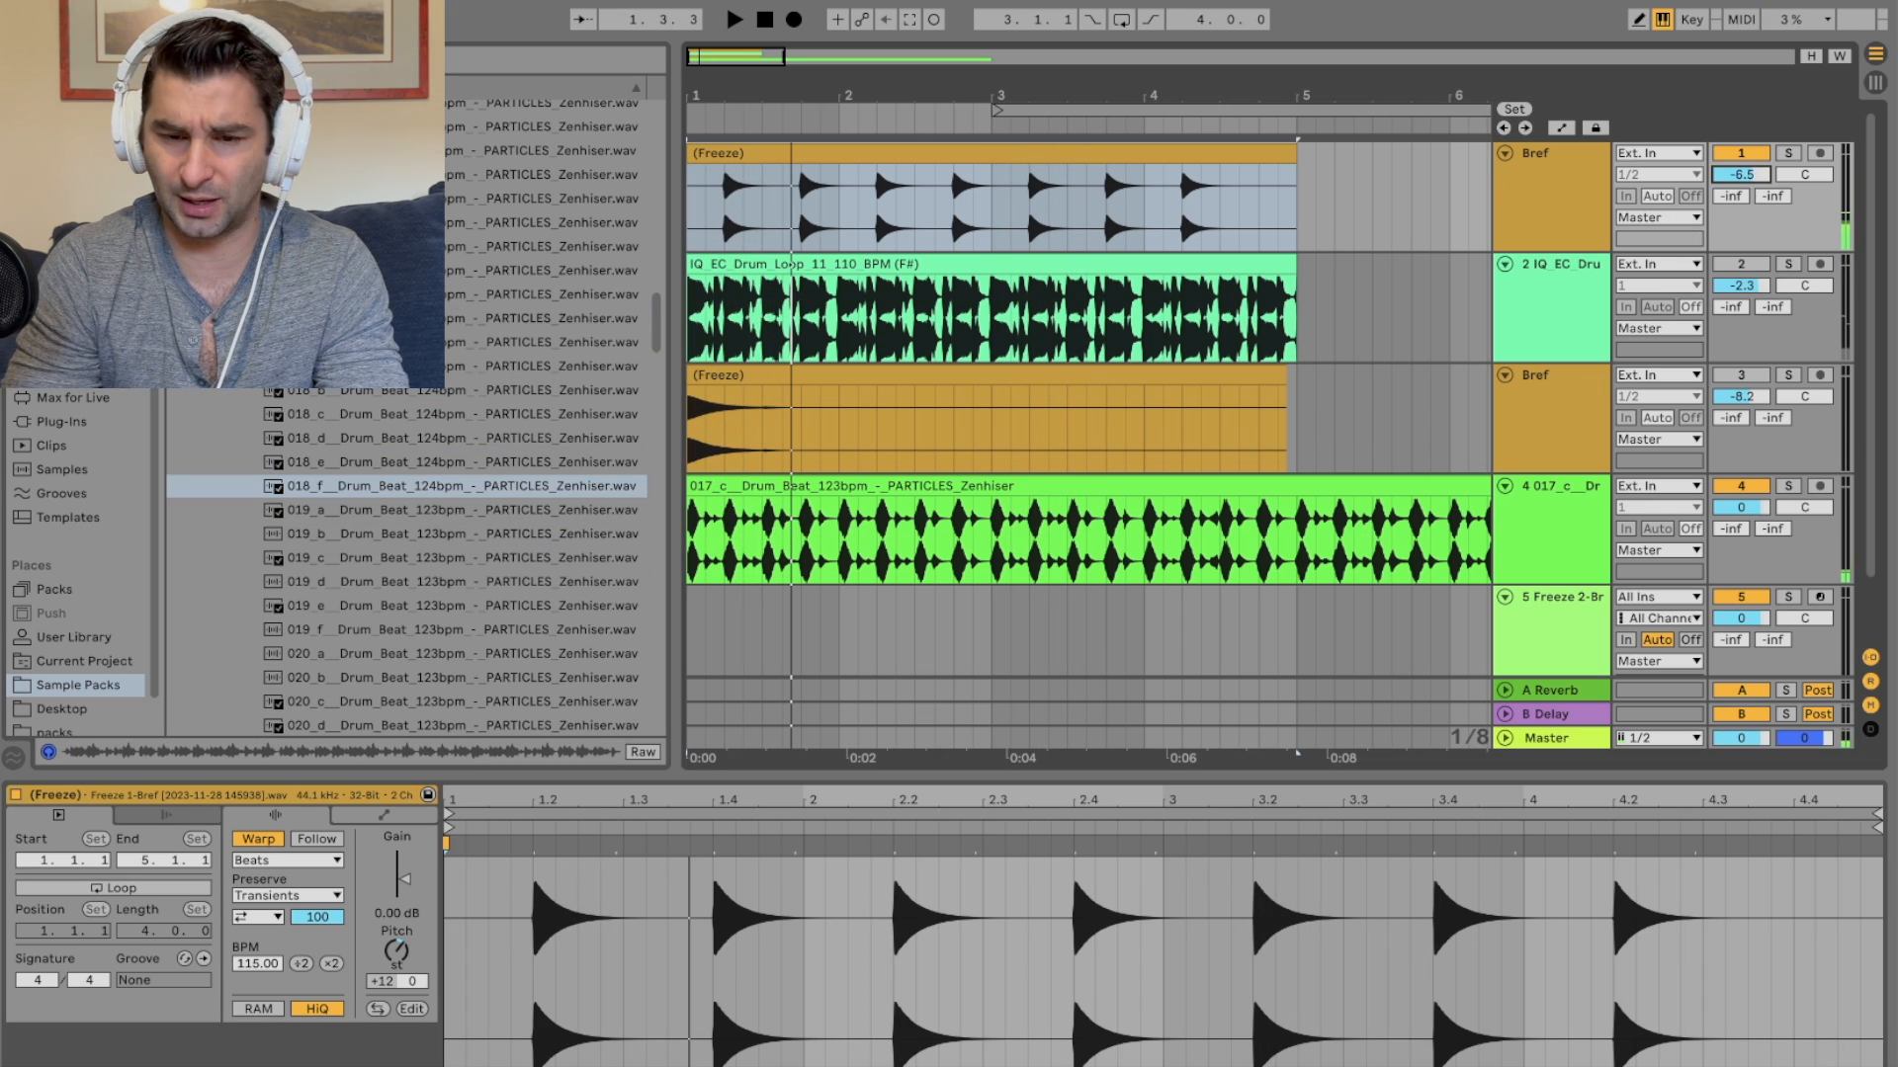
pyautogui.press('space')
# Step: Preview further drum beats and replace the audio track's clip with 024_a Drum Beat 123bpm
pyautogui.click(469, 533)
pyautogui.scroll(-5, 469, 536)
pyautogui.click(465, 472)
pyautogui.scroll(-6, 466, 467)
pyautogui.click(465, 399)
pyautogui.press('Down')
pyautogui.press('Down')
pyautogui.press('Down')
pyautogui.press('Down')
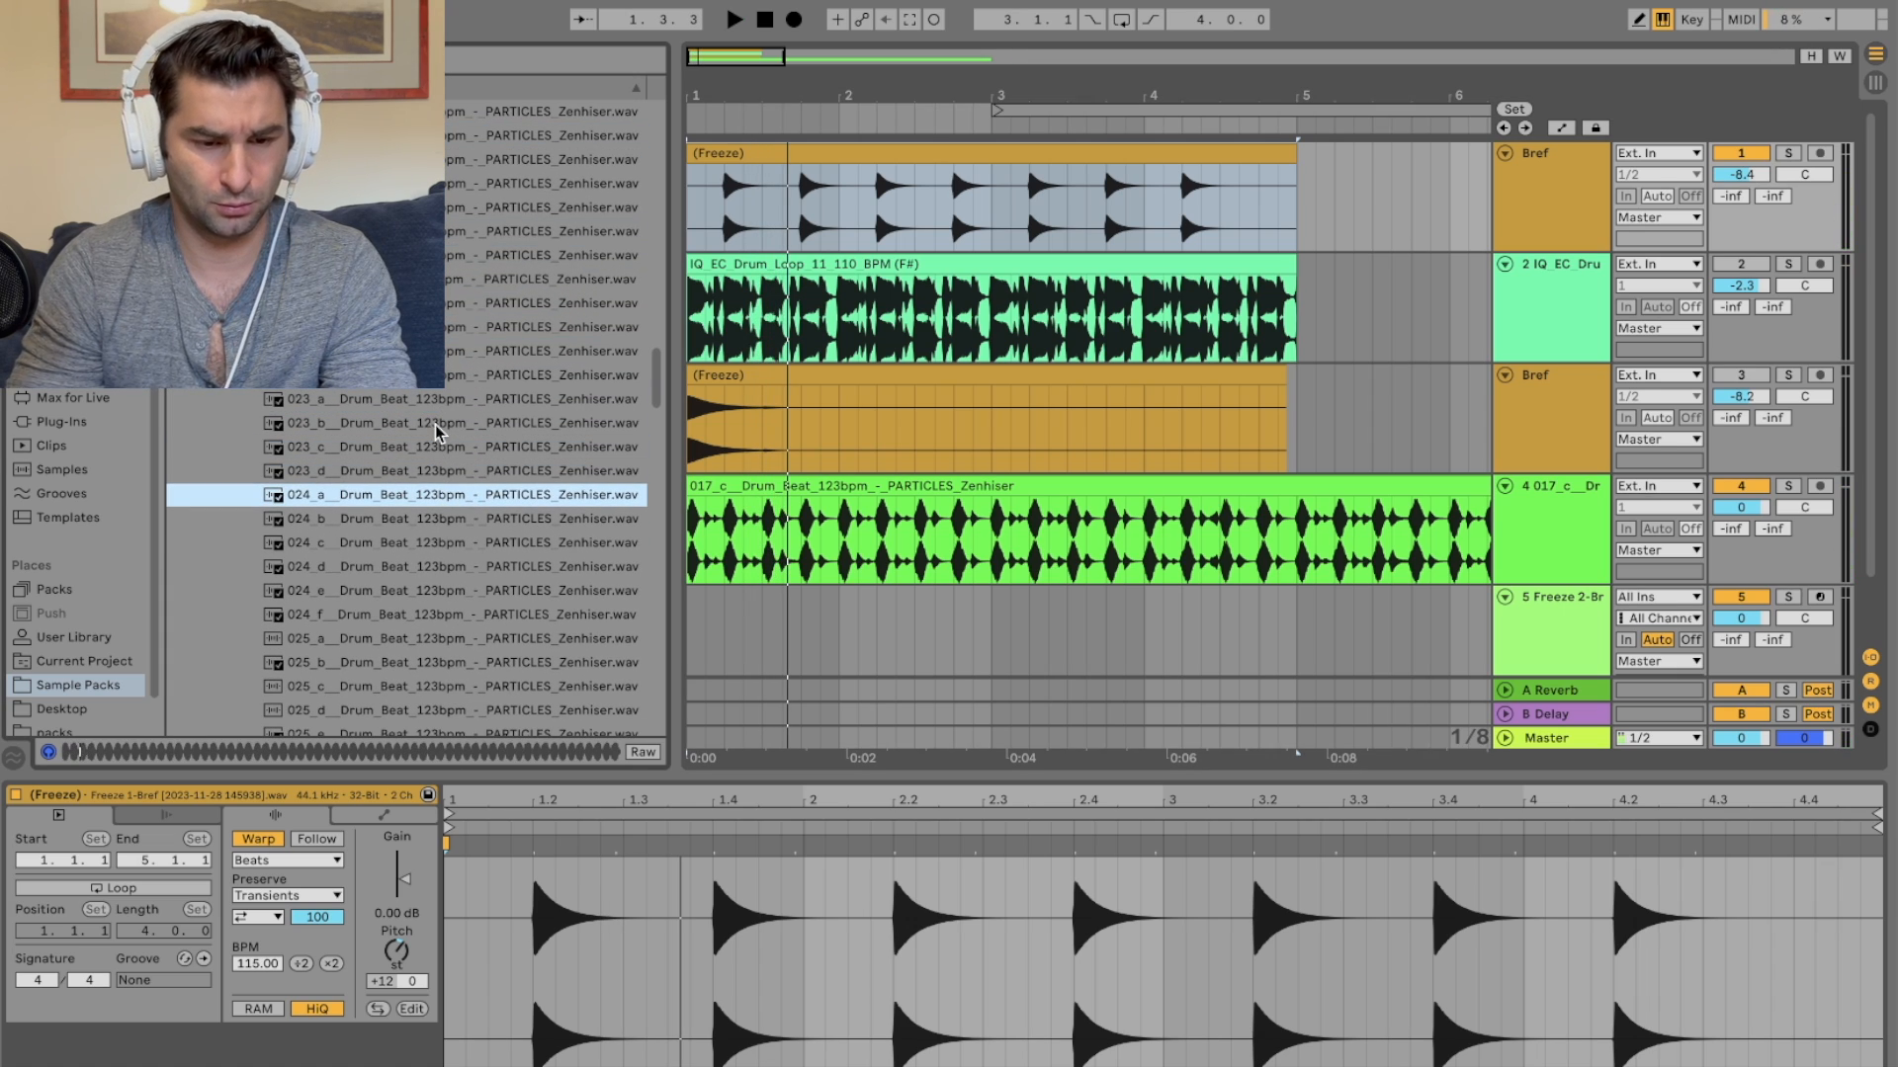
pyautogui.moveTo(426, 496); pyautogui.dragTo(937, 512)
pyautogui.press('space')
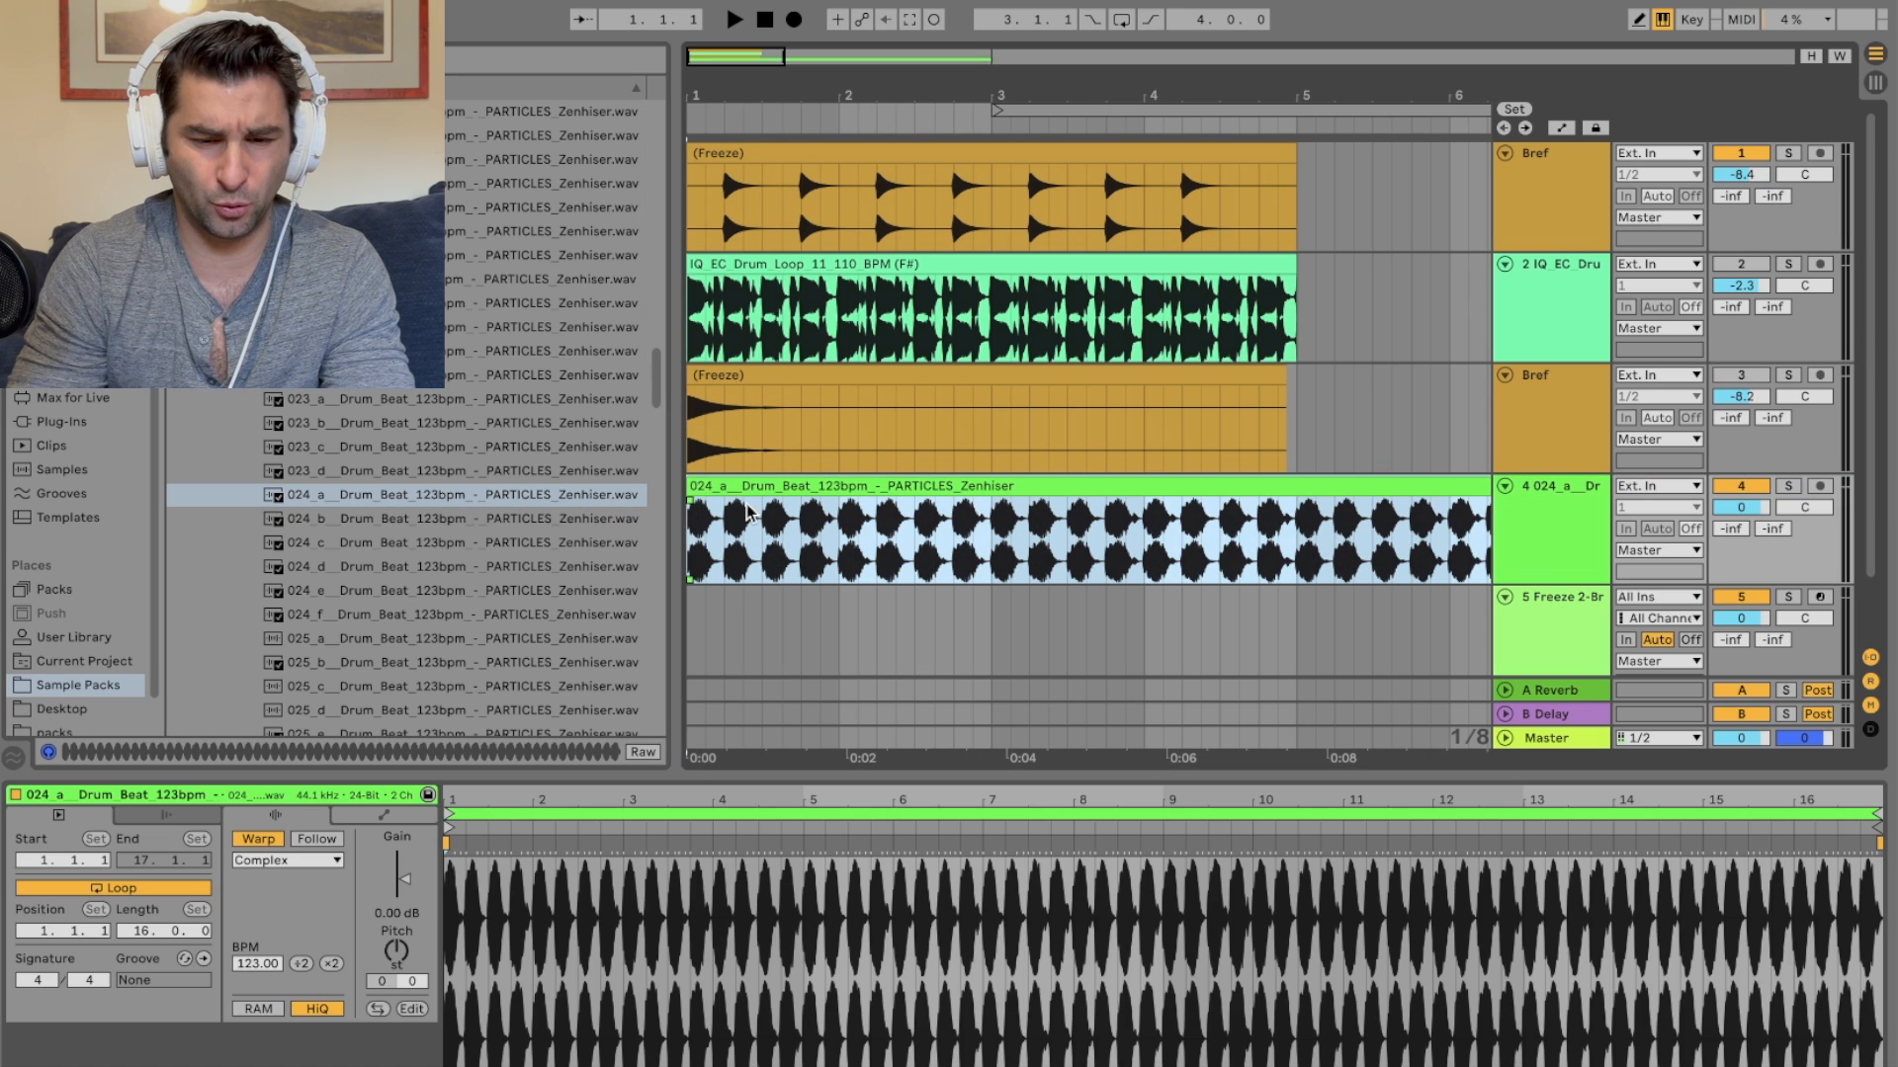
# Step: Set the first Bref track's volume to -11.1 dB and re-enable the drum loop track
pyautogui.moveTo(1738, 176); pyautogui.dragTo(1739, 199)
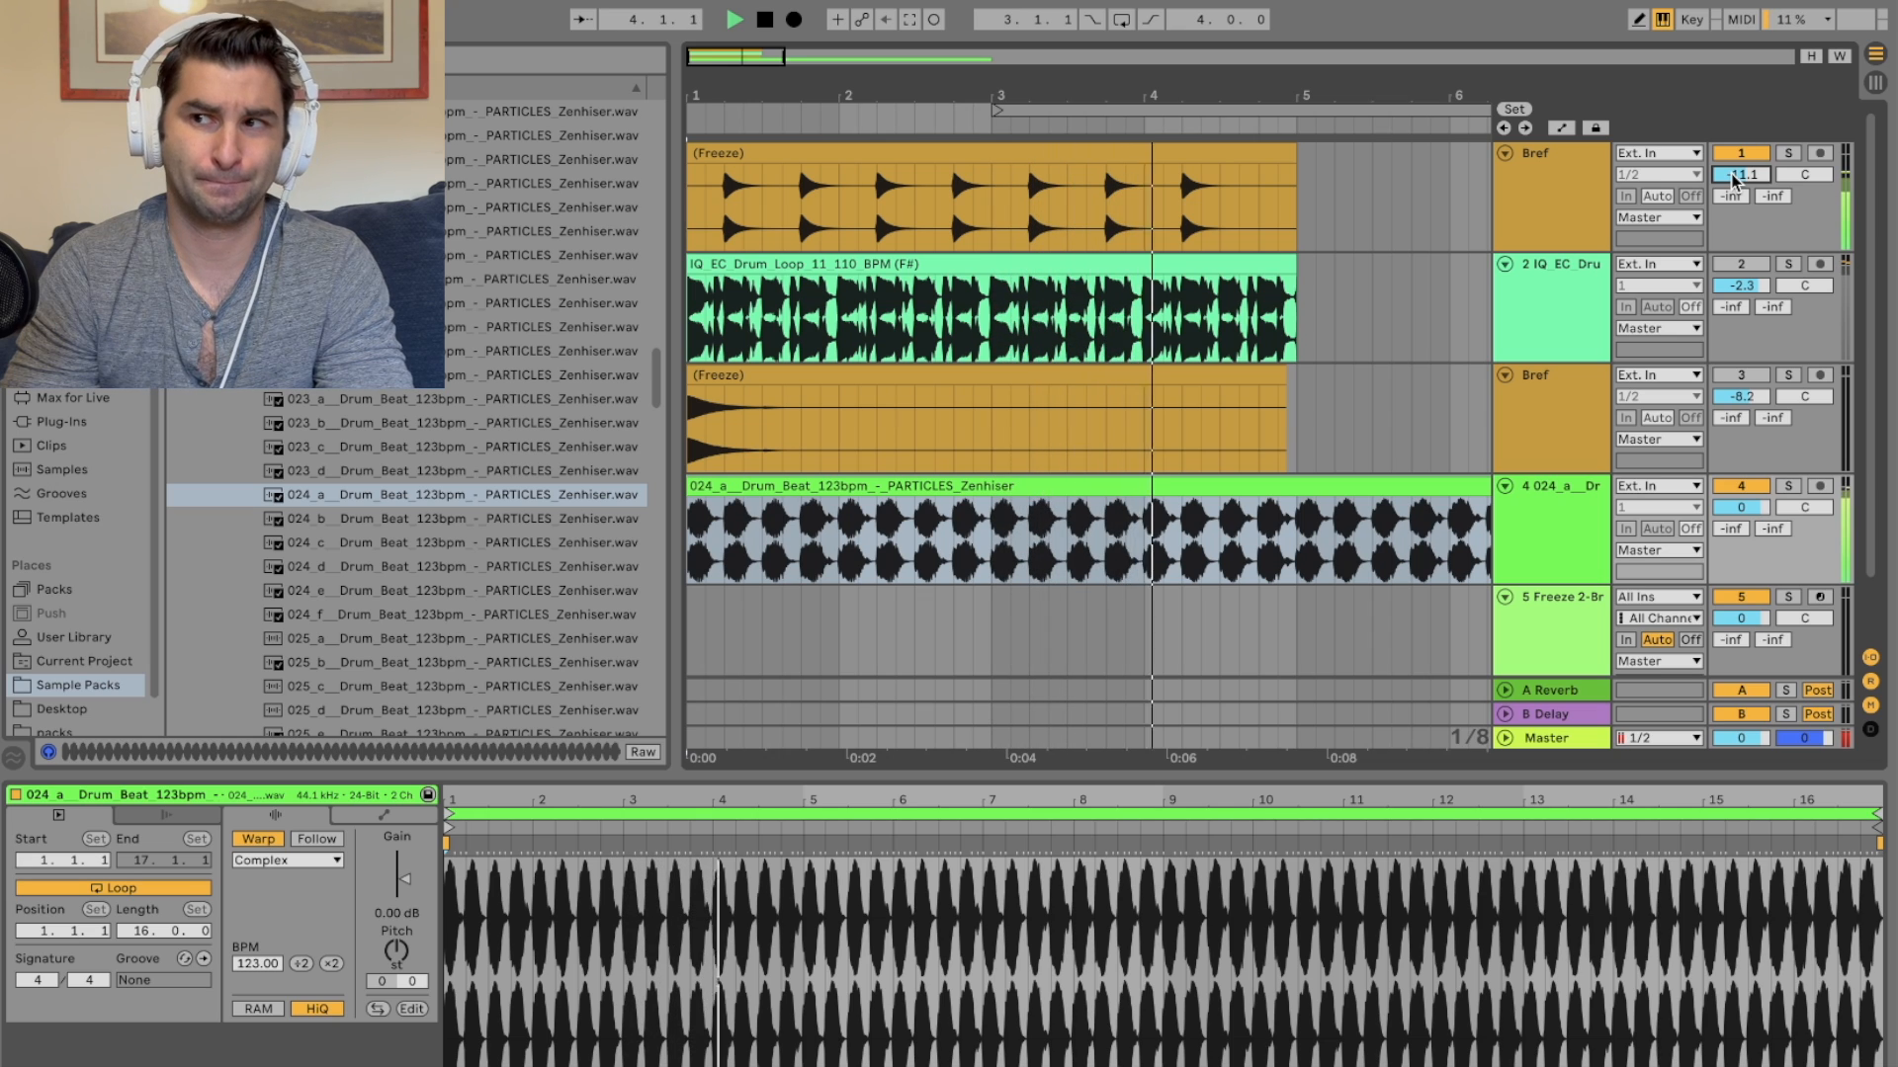
pyautogui.press('space')
pyautogui.click(1741, 263)
pyautogui.click(1743, 486)
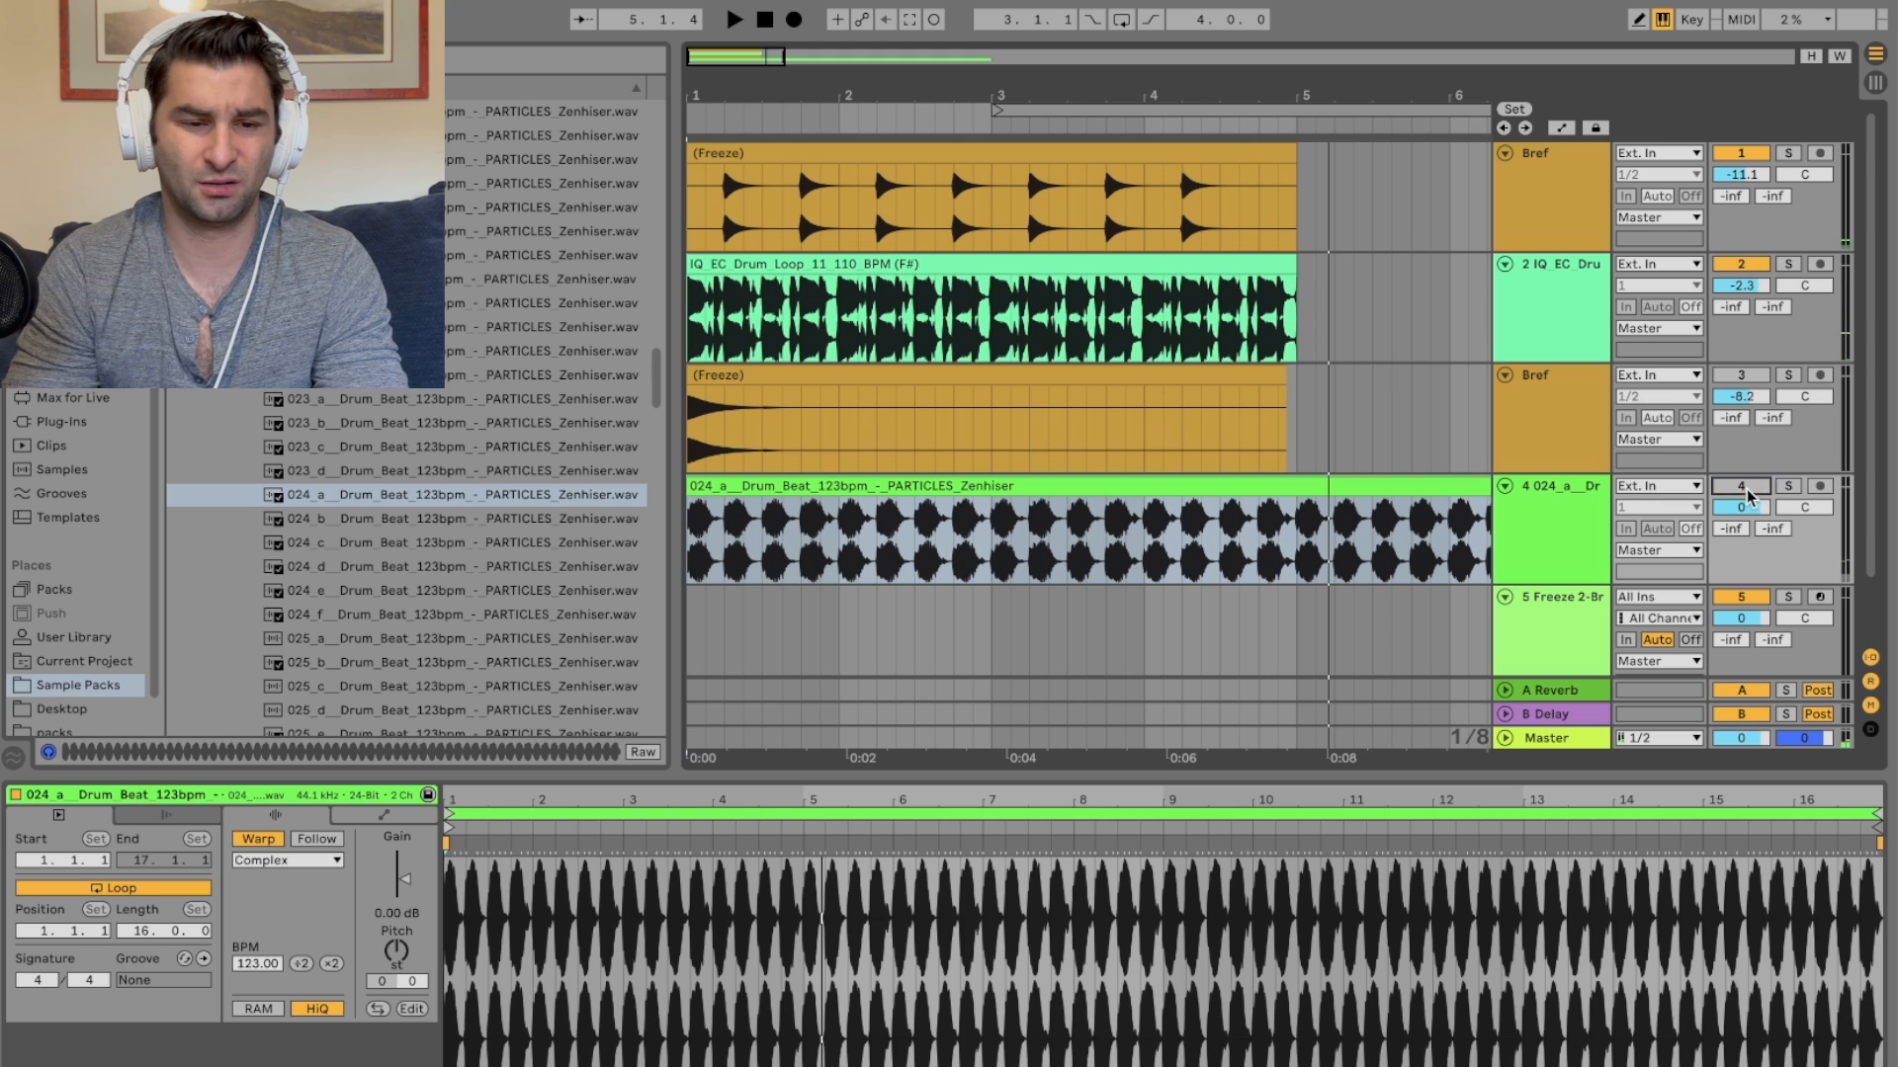
pyautogui.press('Return')
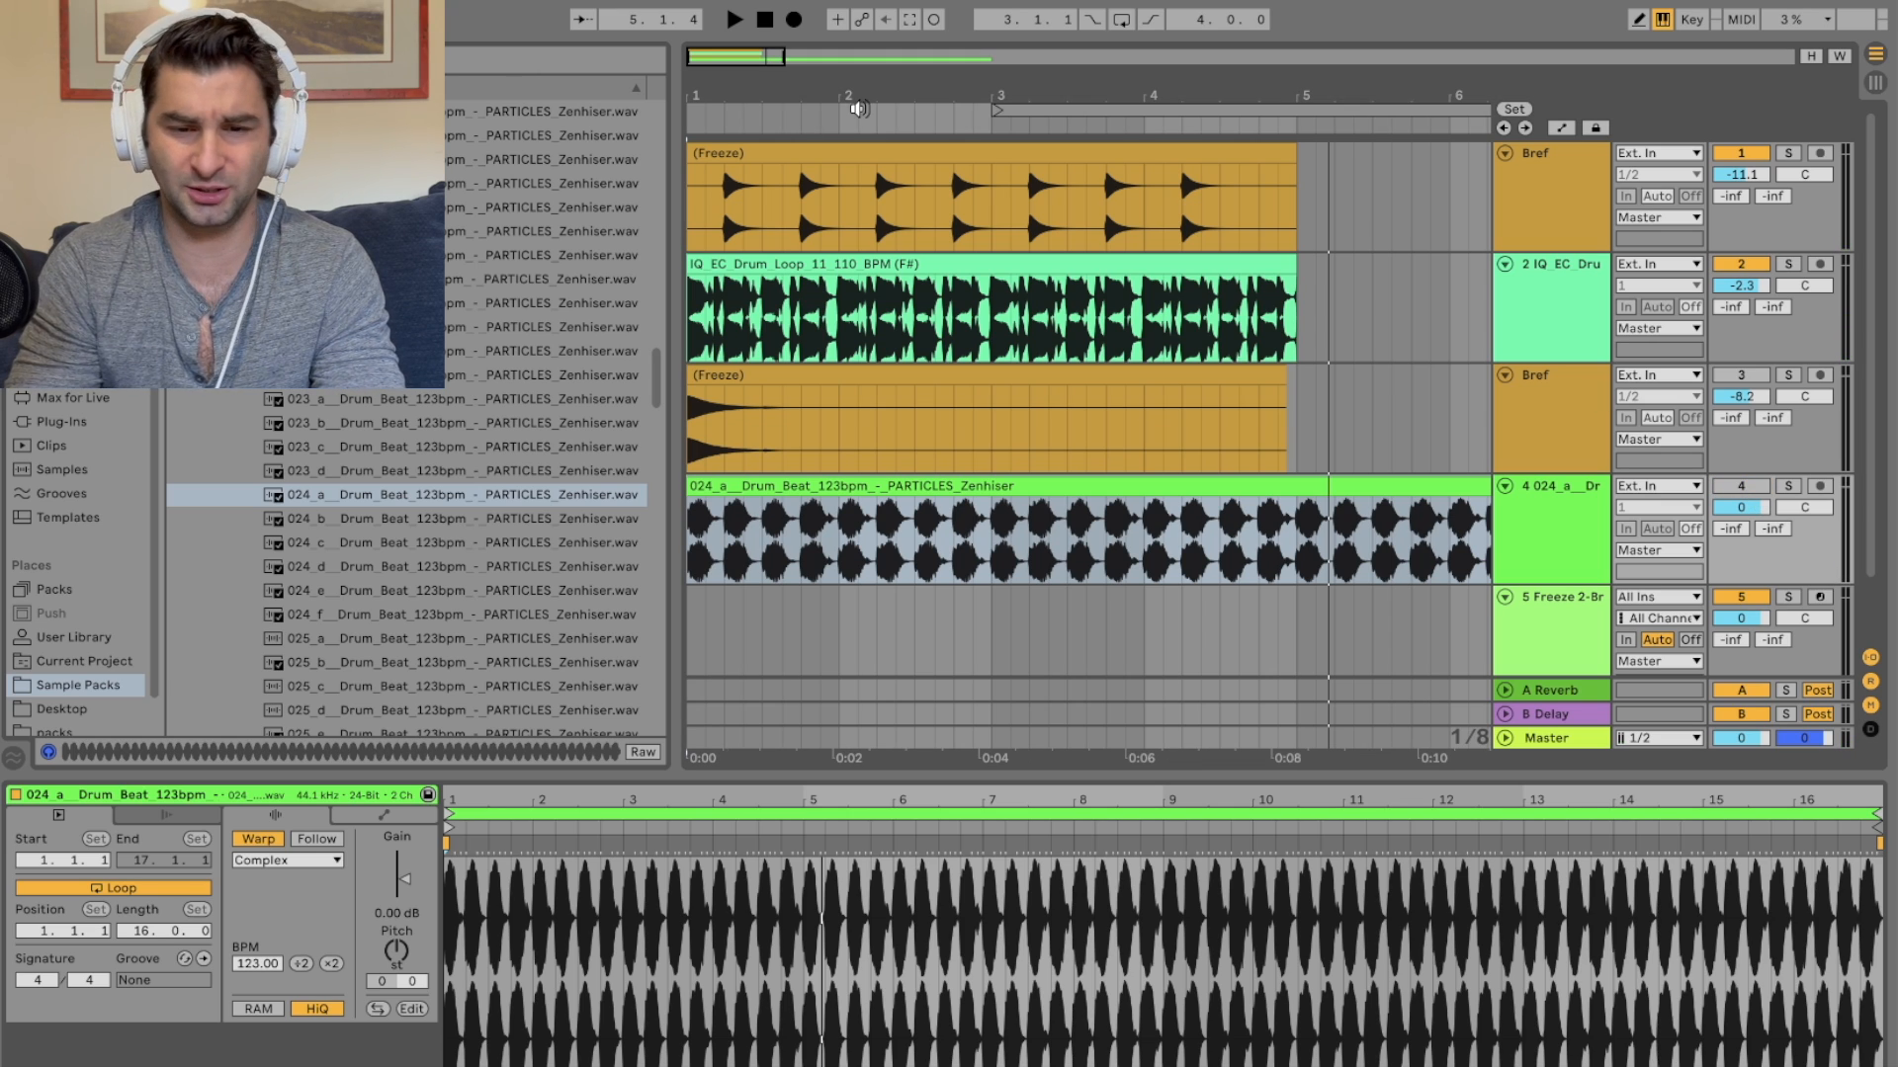
# Step: Play the set and raise the first Bref track's volume to -1.7 dB
pyautogui.moveTo(870, 98); pyautogui.dragTo(870, 39)
pyautogui.press('space')
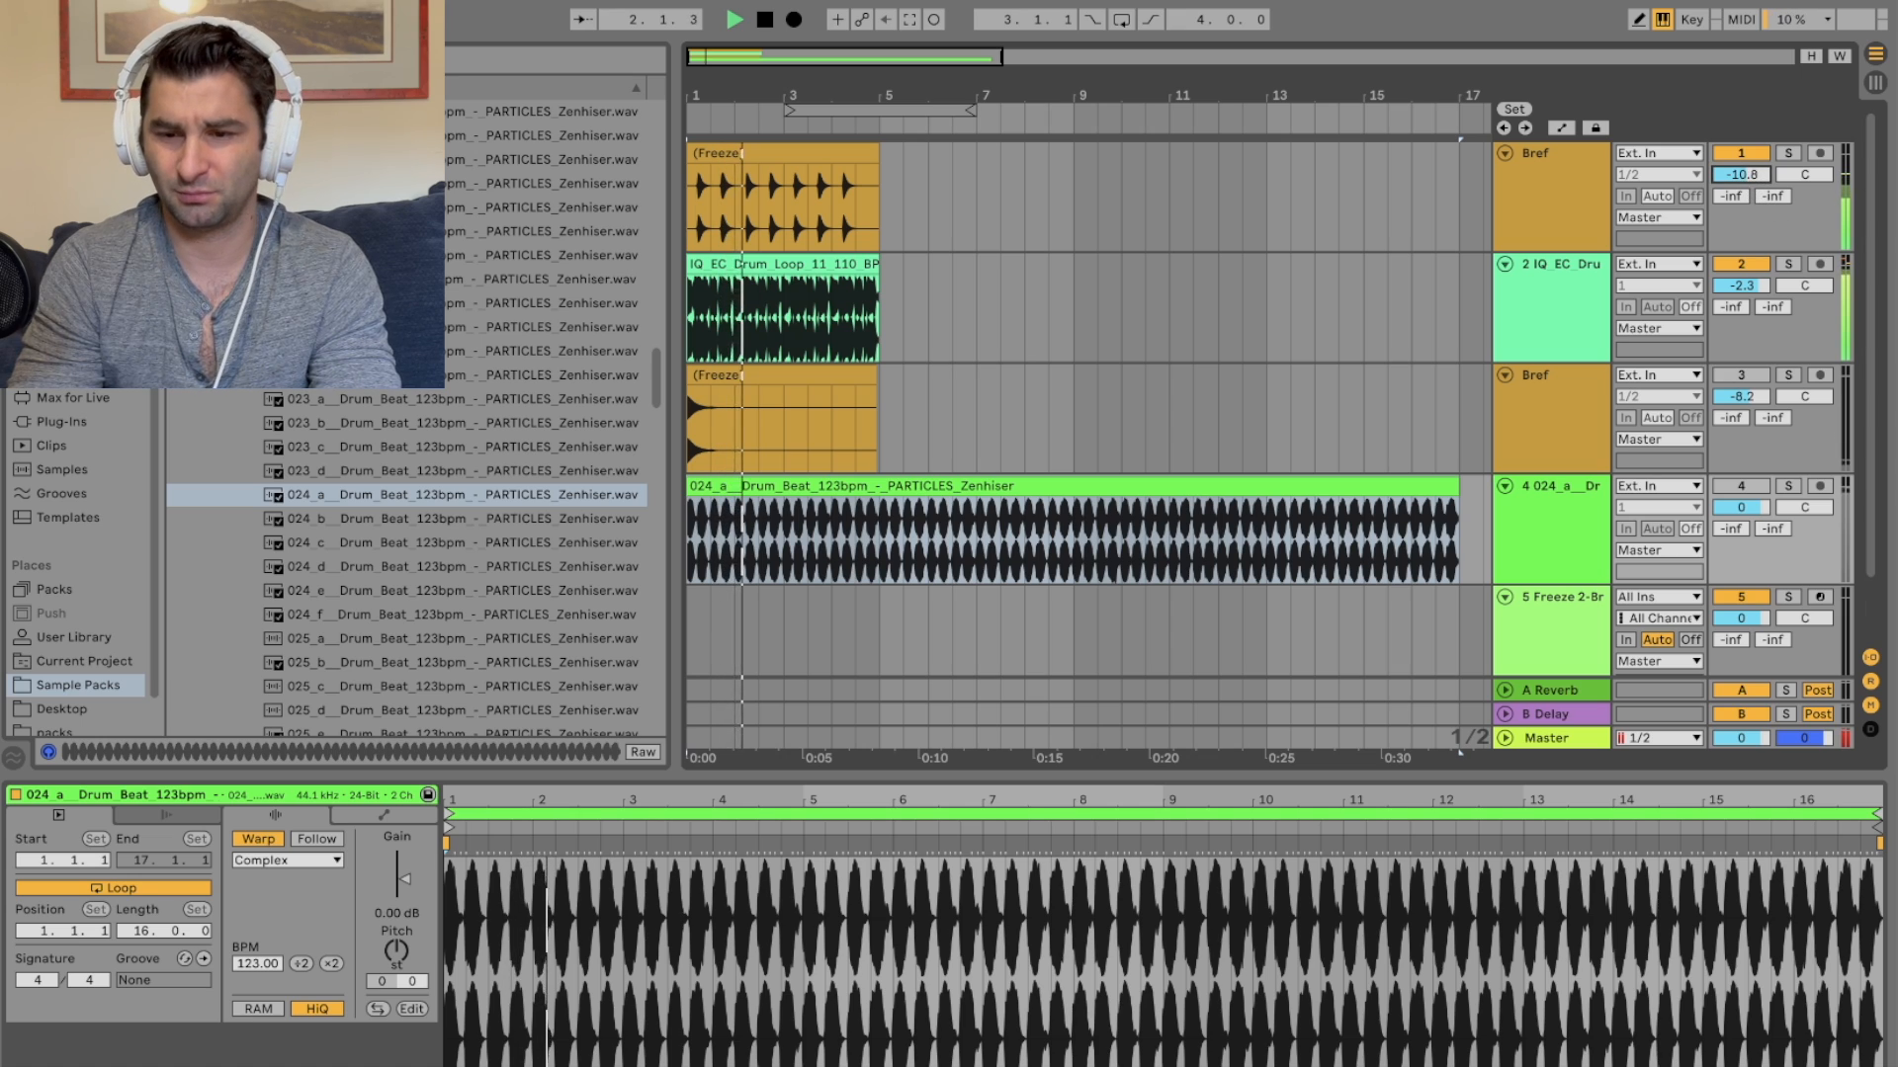
pyautogui.moveTo(1751, 179); pyautogui.dragTo(1751, 149)
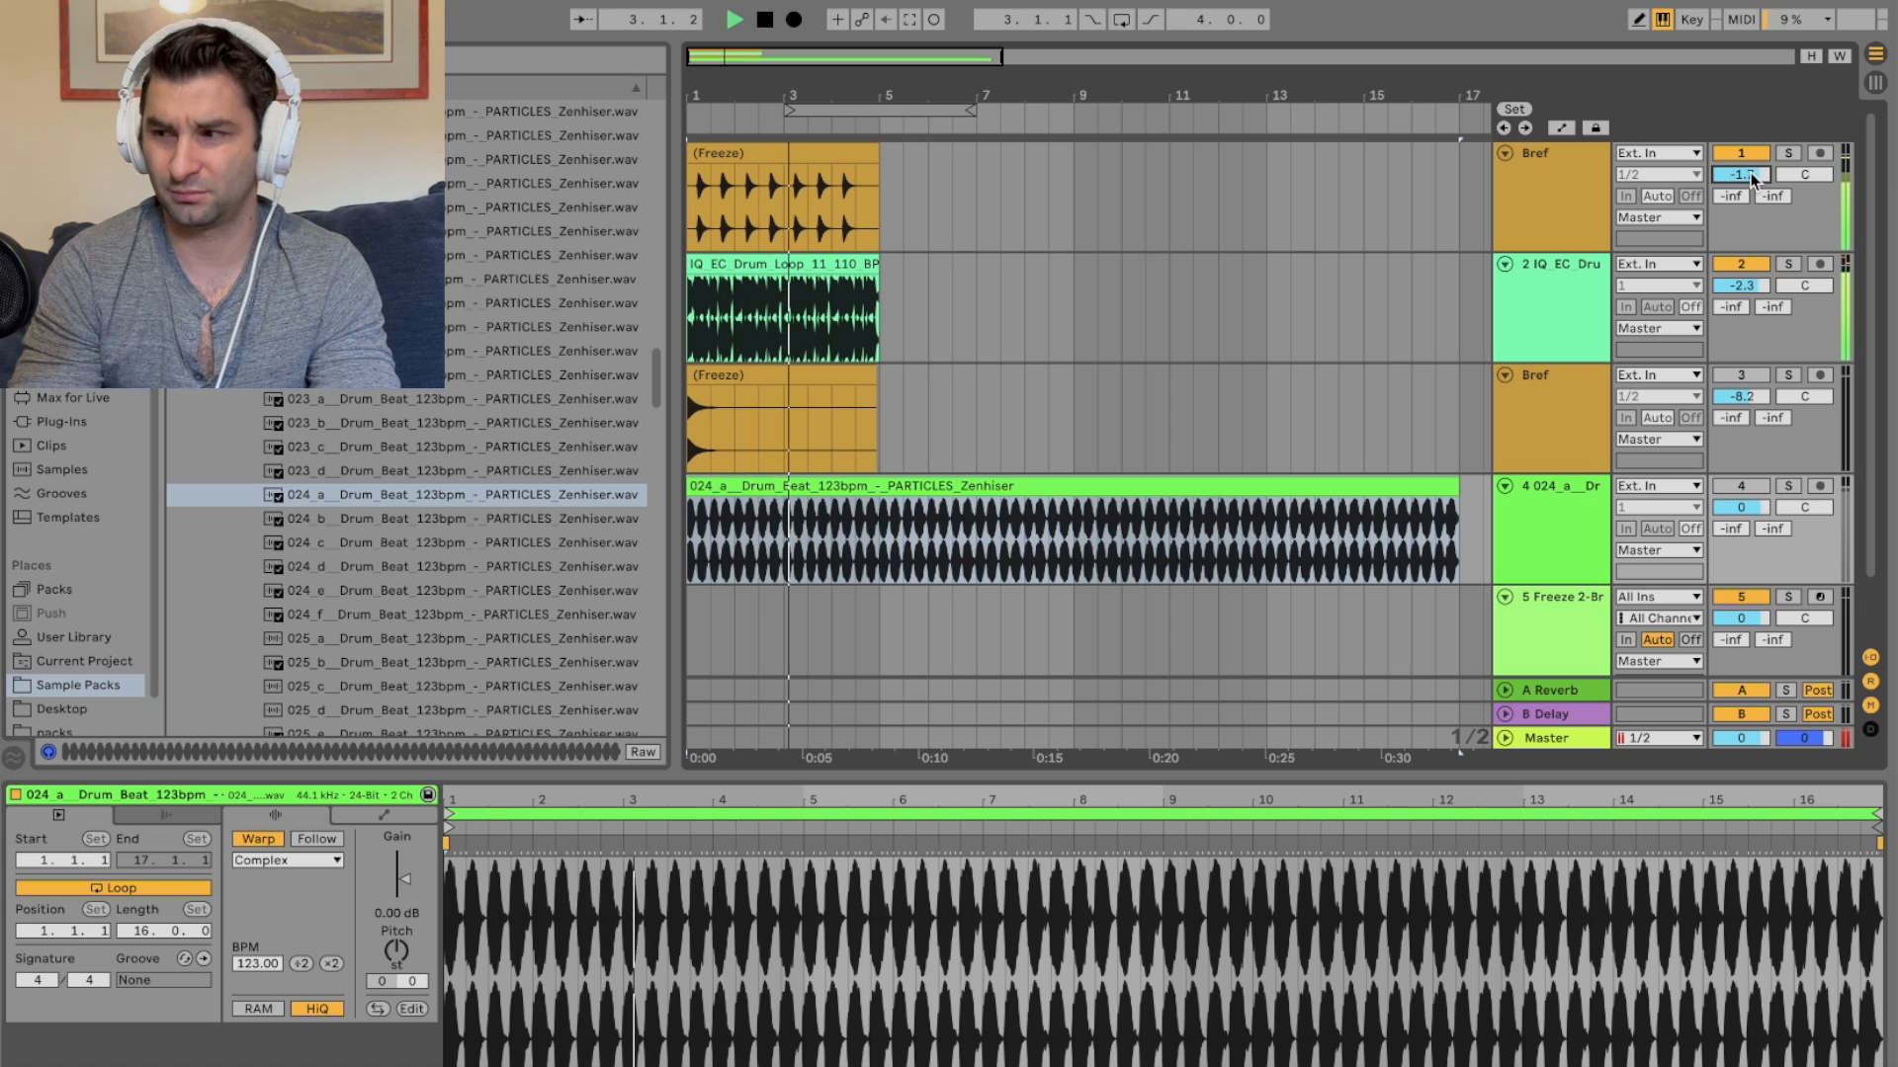
pyautogui.press('space')
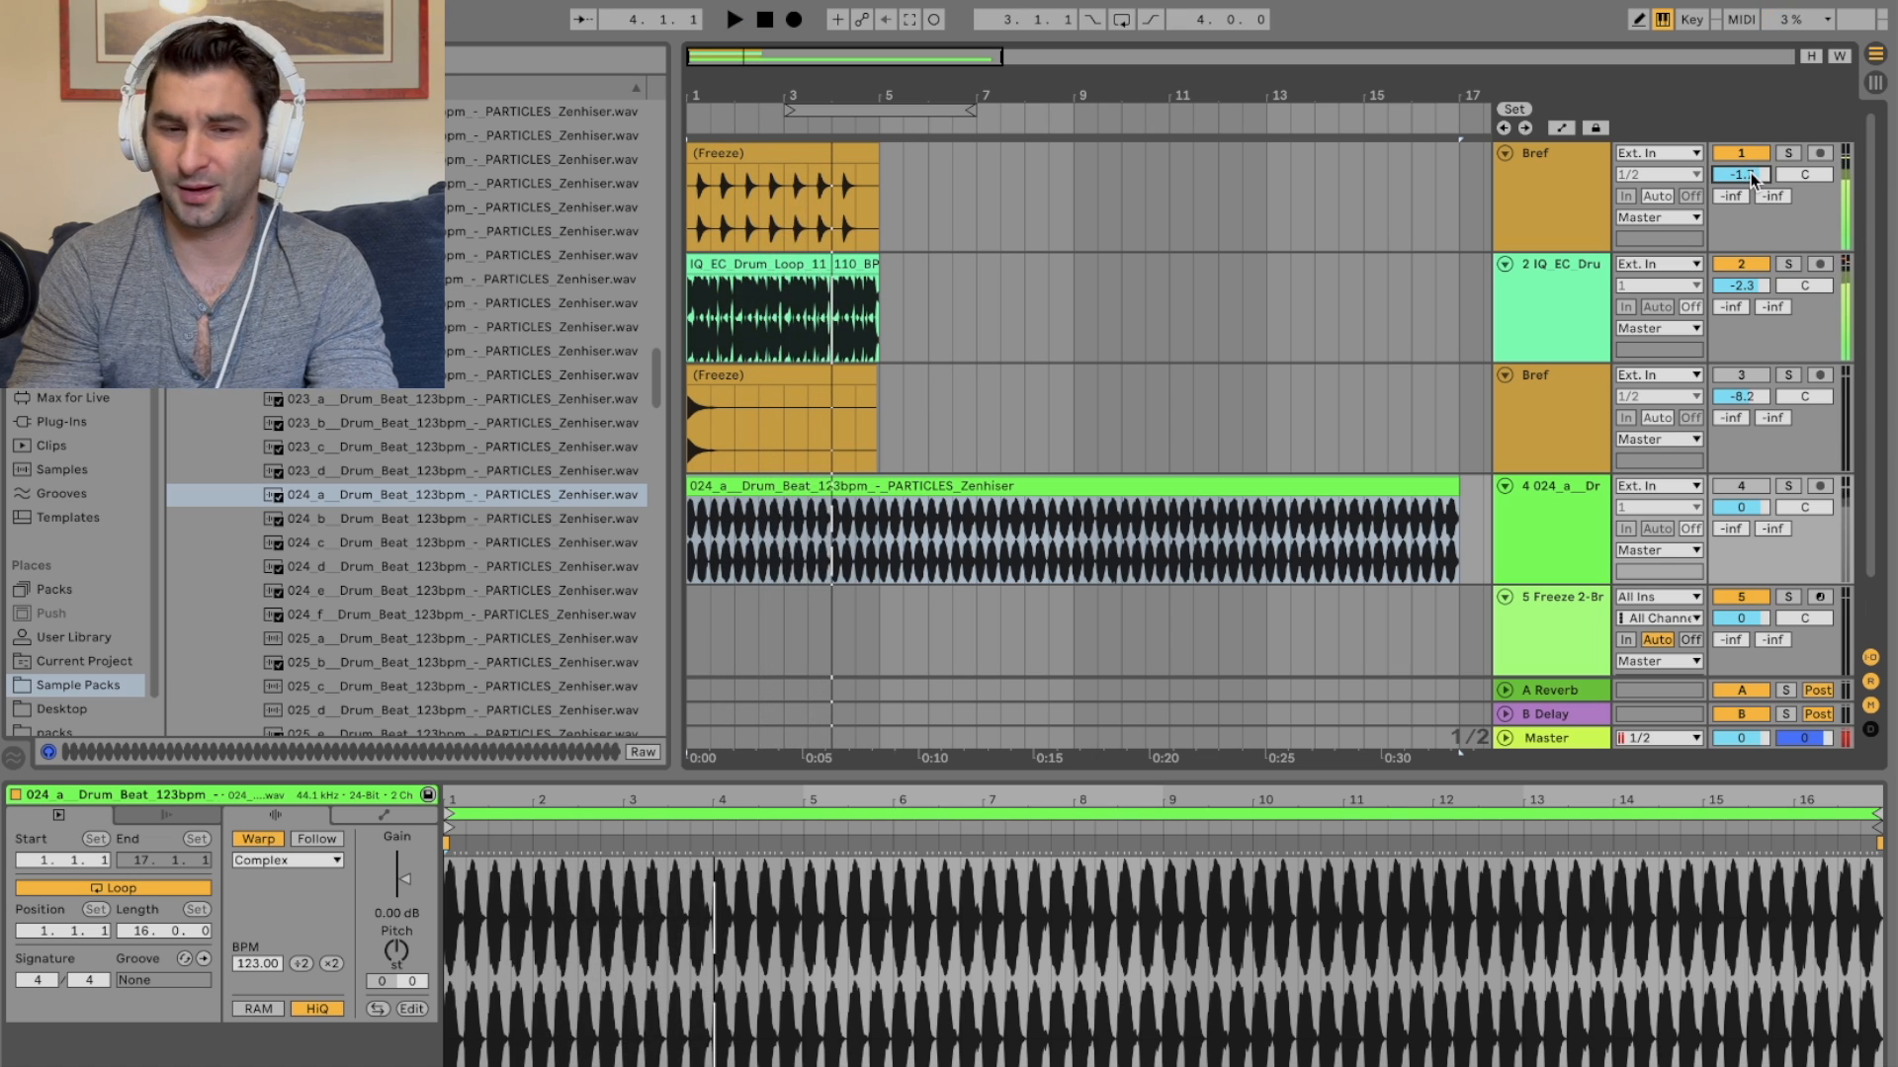
pyautogui.moveTo(704, 86); pyautogui.dragTo(703, 218)
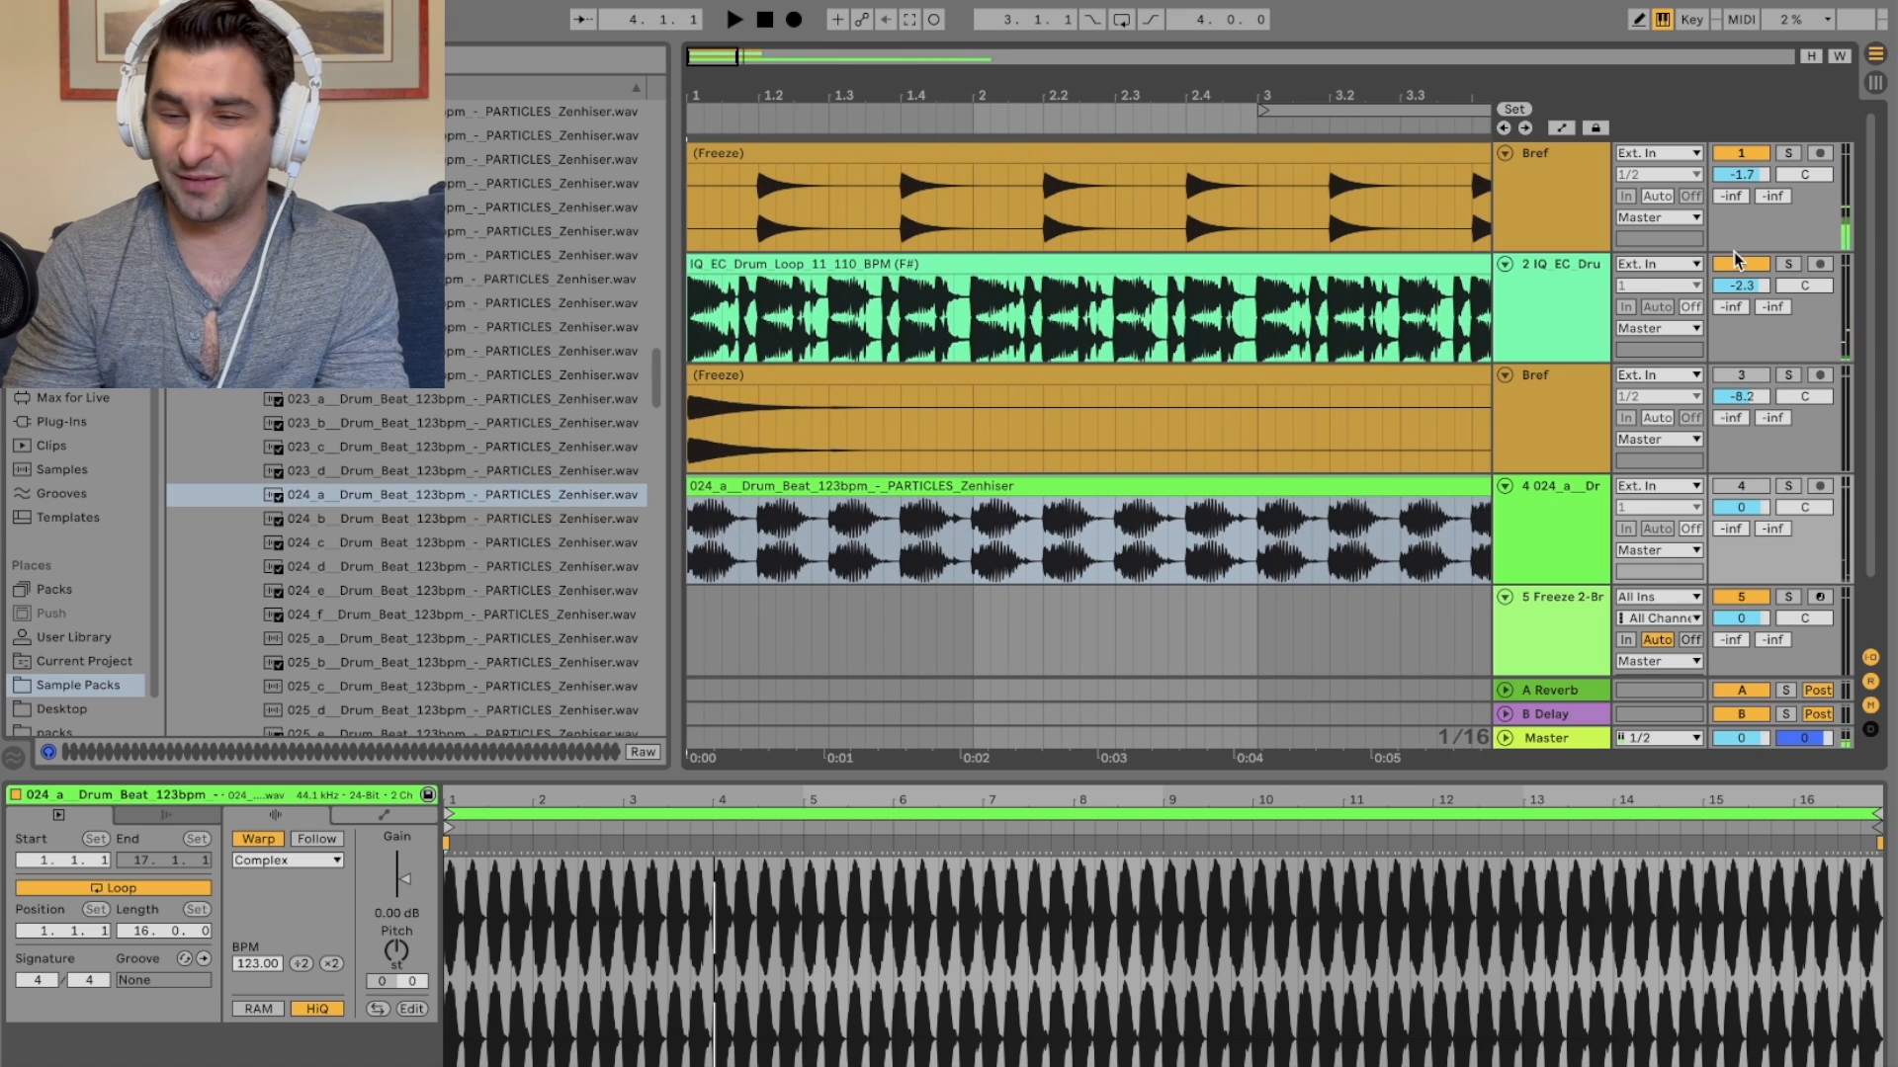
pyautogui.moveTo(1433, 775); pyautogui.dragTo(1433, 852)
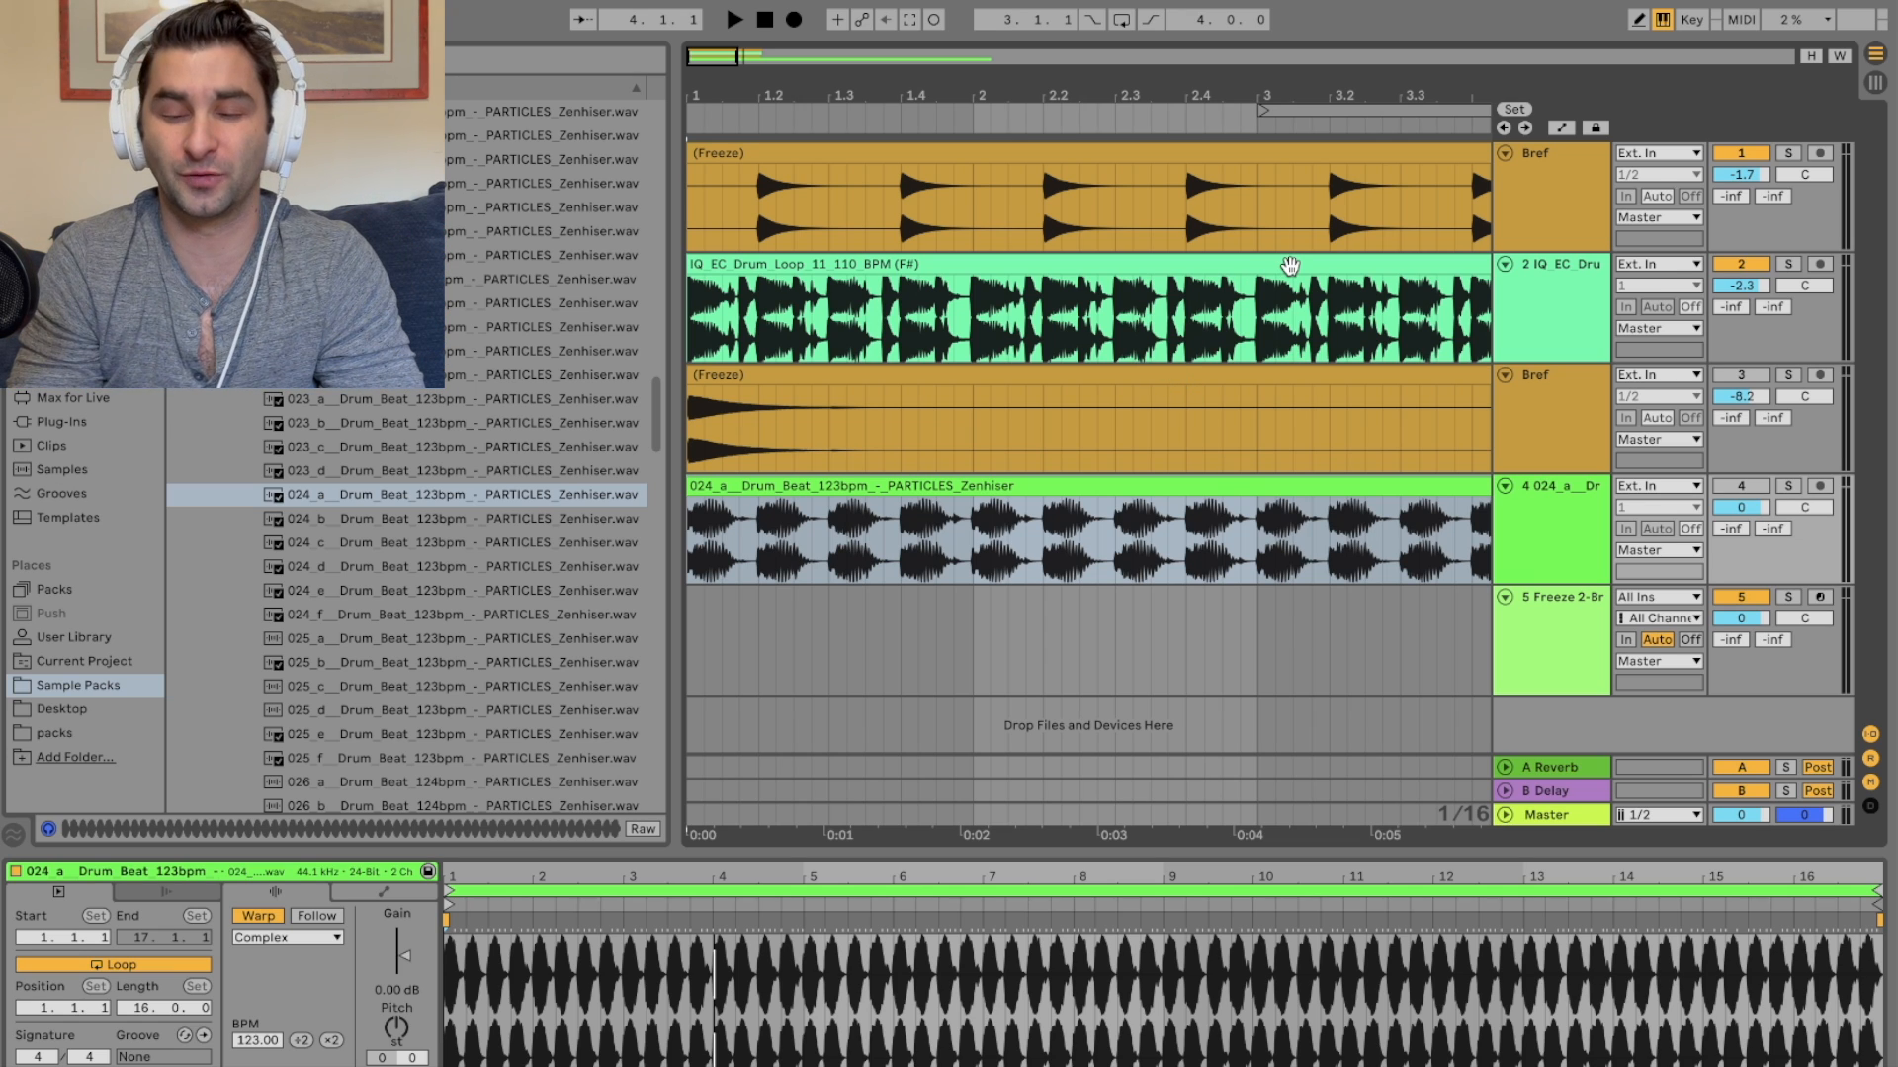
pyautogui.moveTo(1127, 101); pyautogui.dragTo(995, 84)
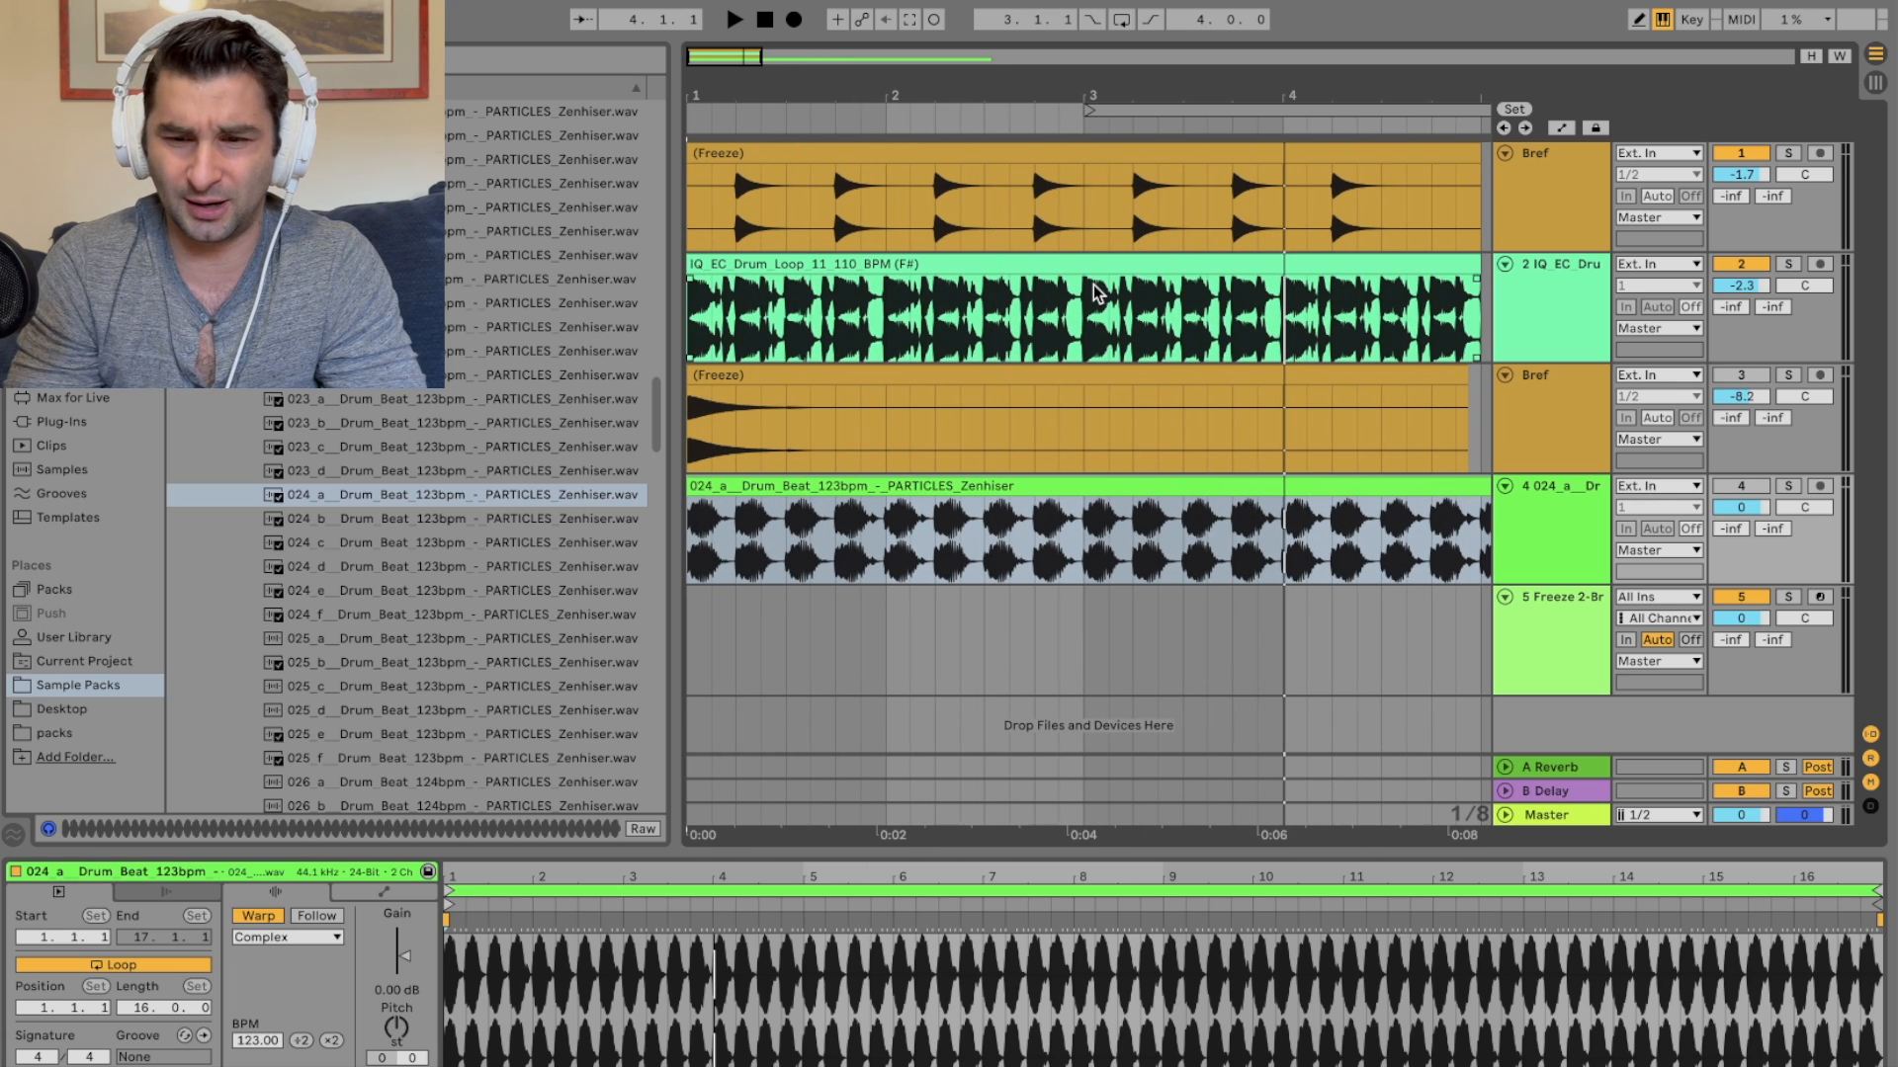
pyautogui.click(74, 350)
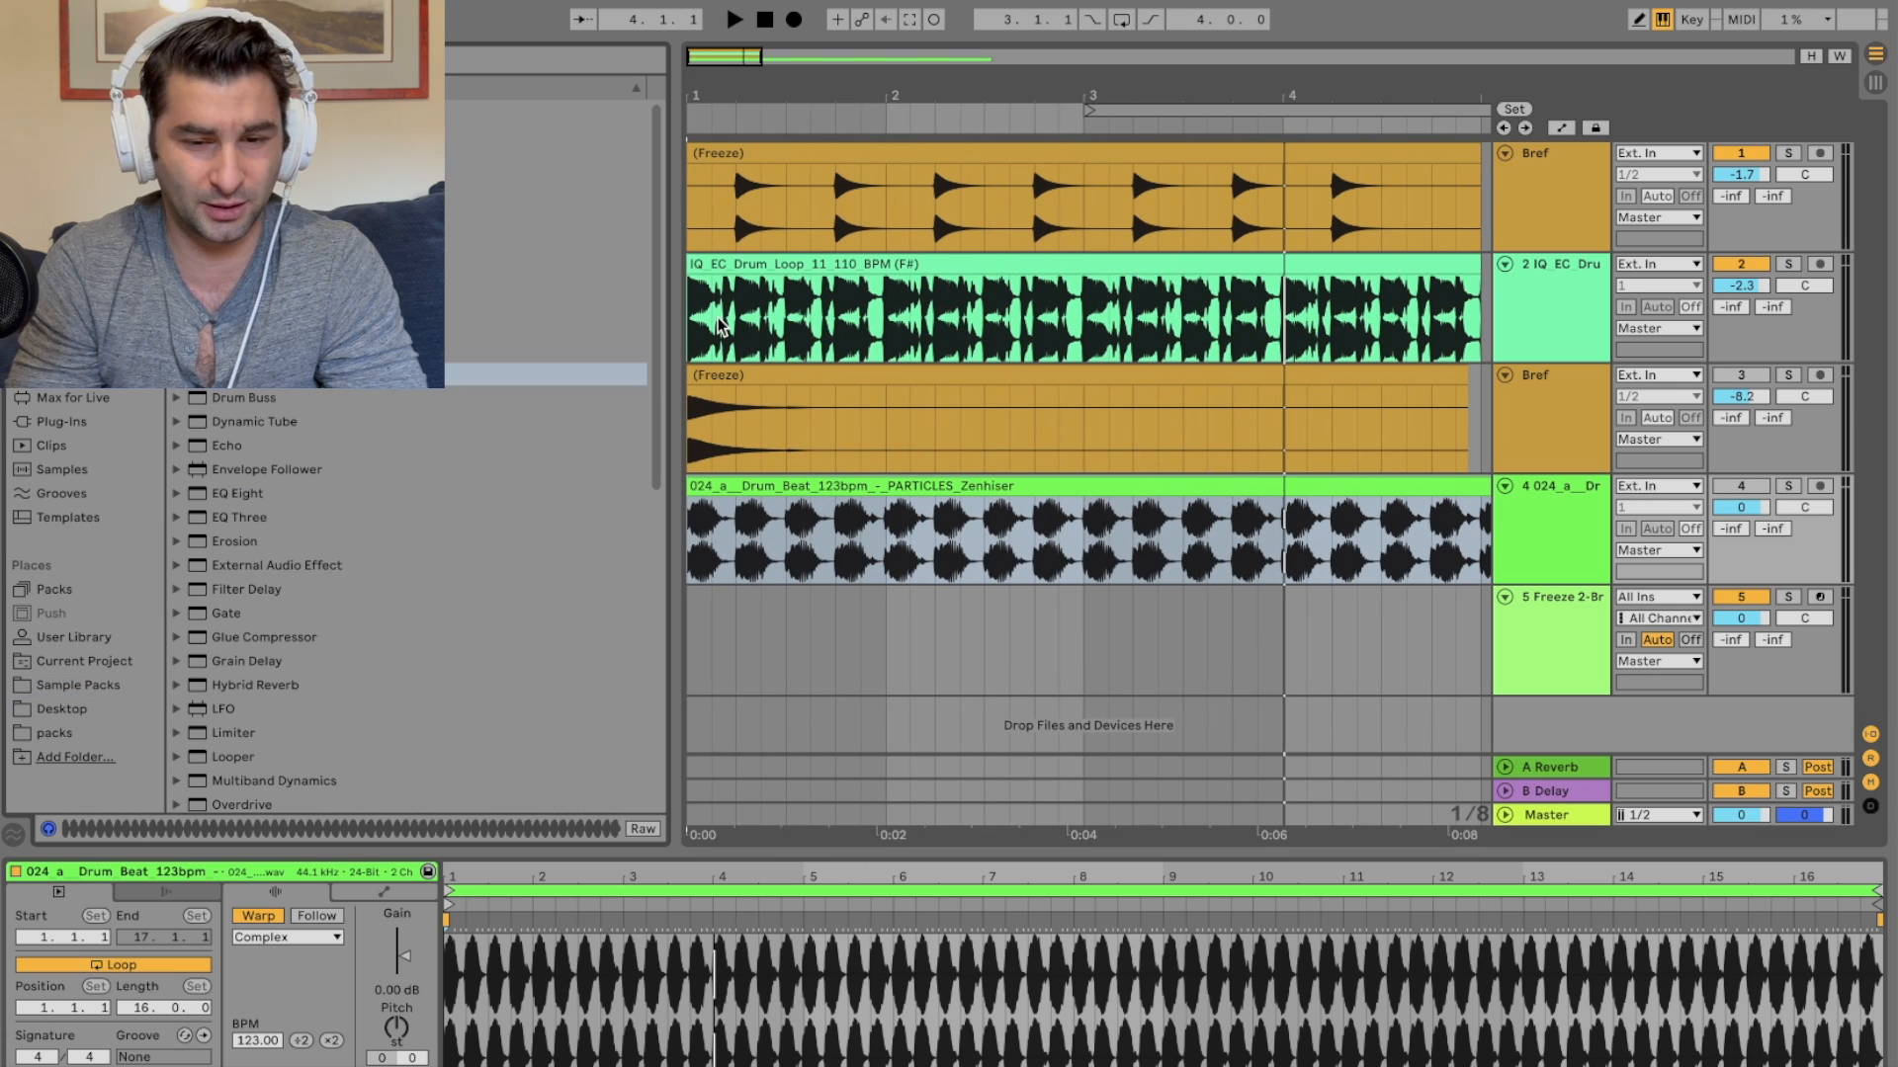
# Step: Save the Live Set as TEMP inside the personal projects folder
pyautogui.click(121, 4)
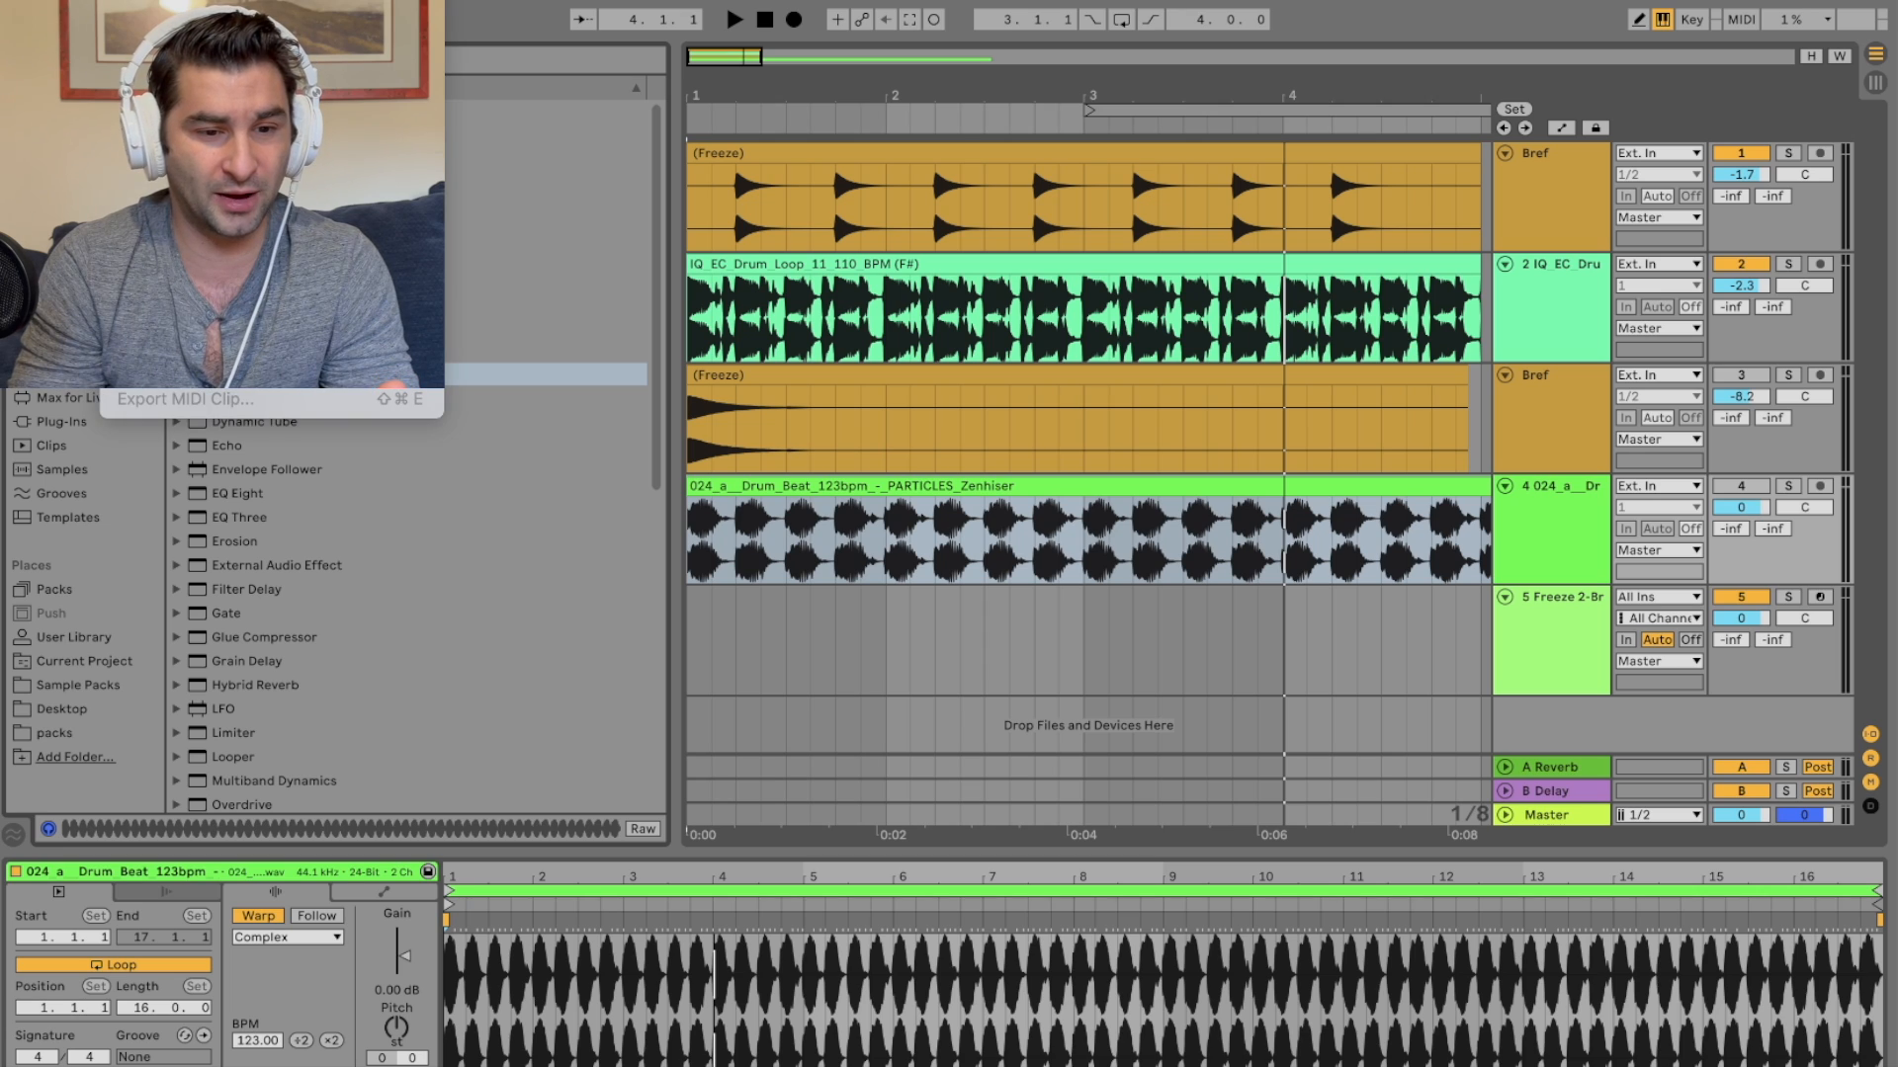
pyautogui.click(188, 220)
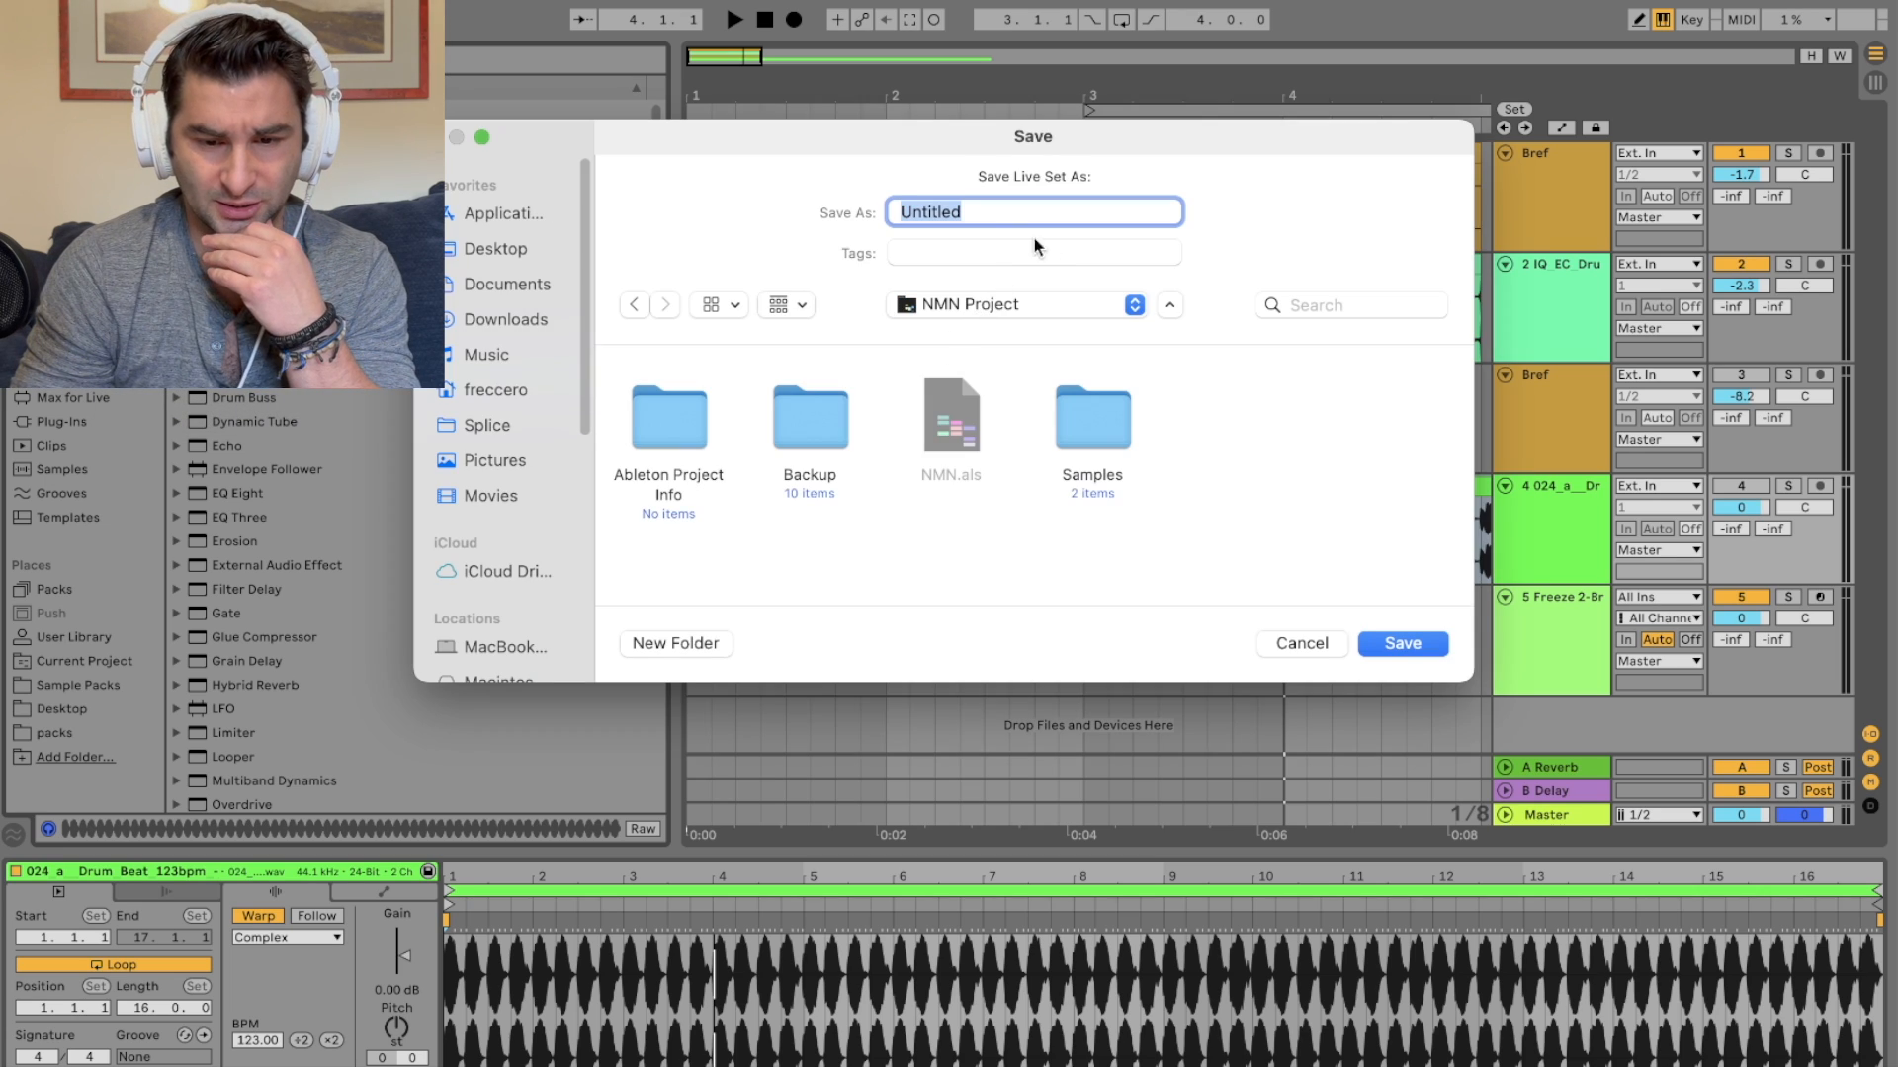
pyautogui.click(1045, 306)
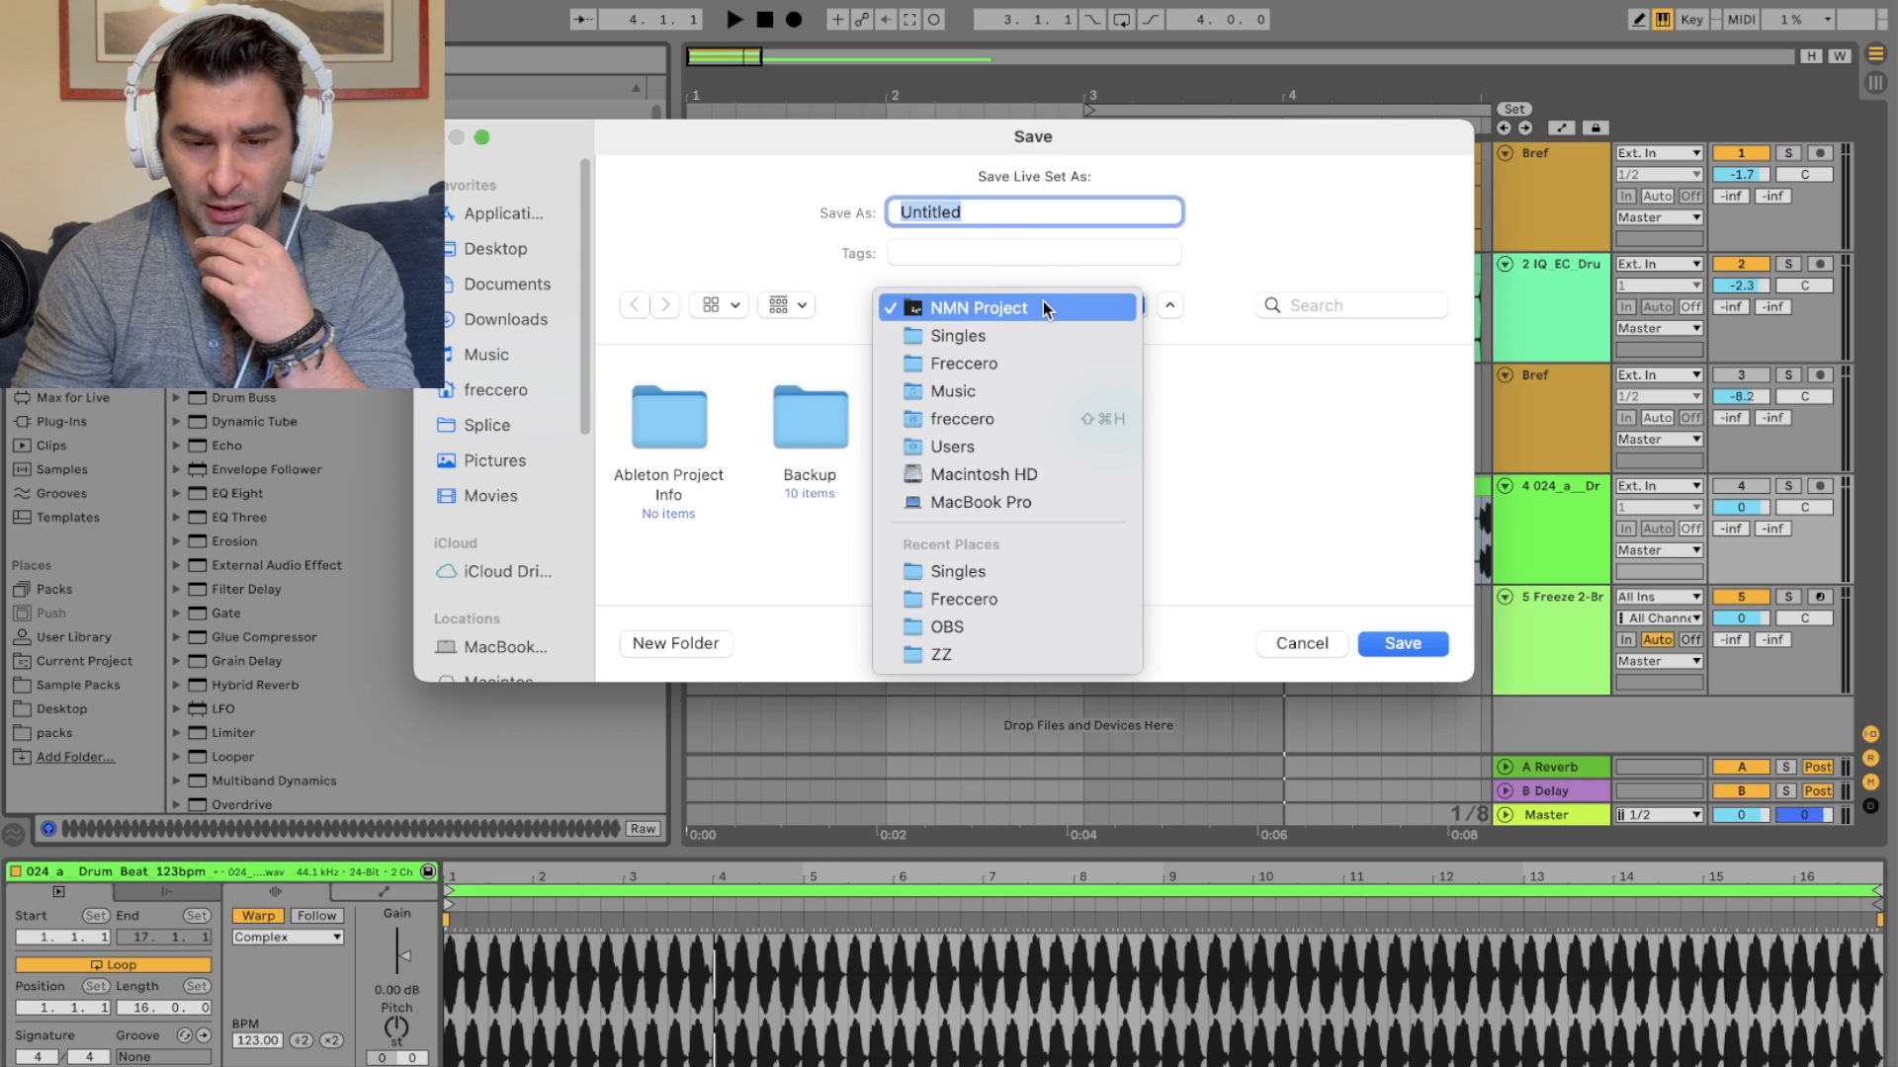
pyautogui.click(989, 336)
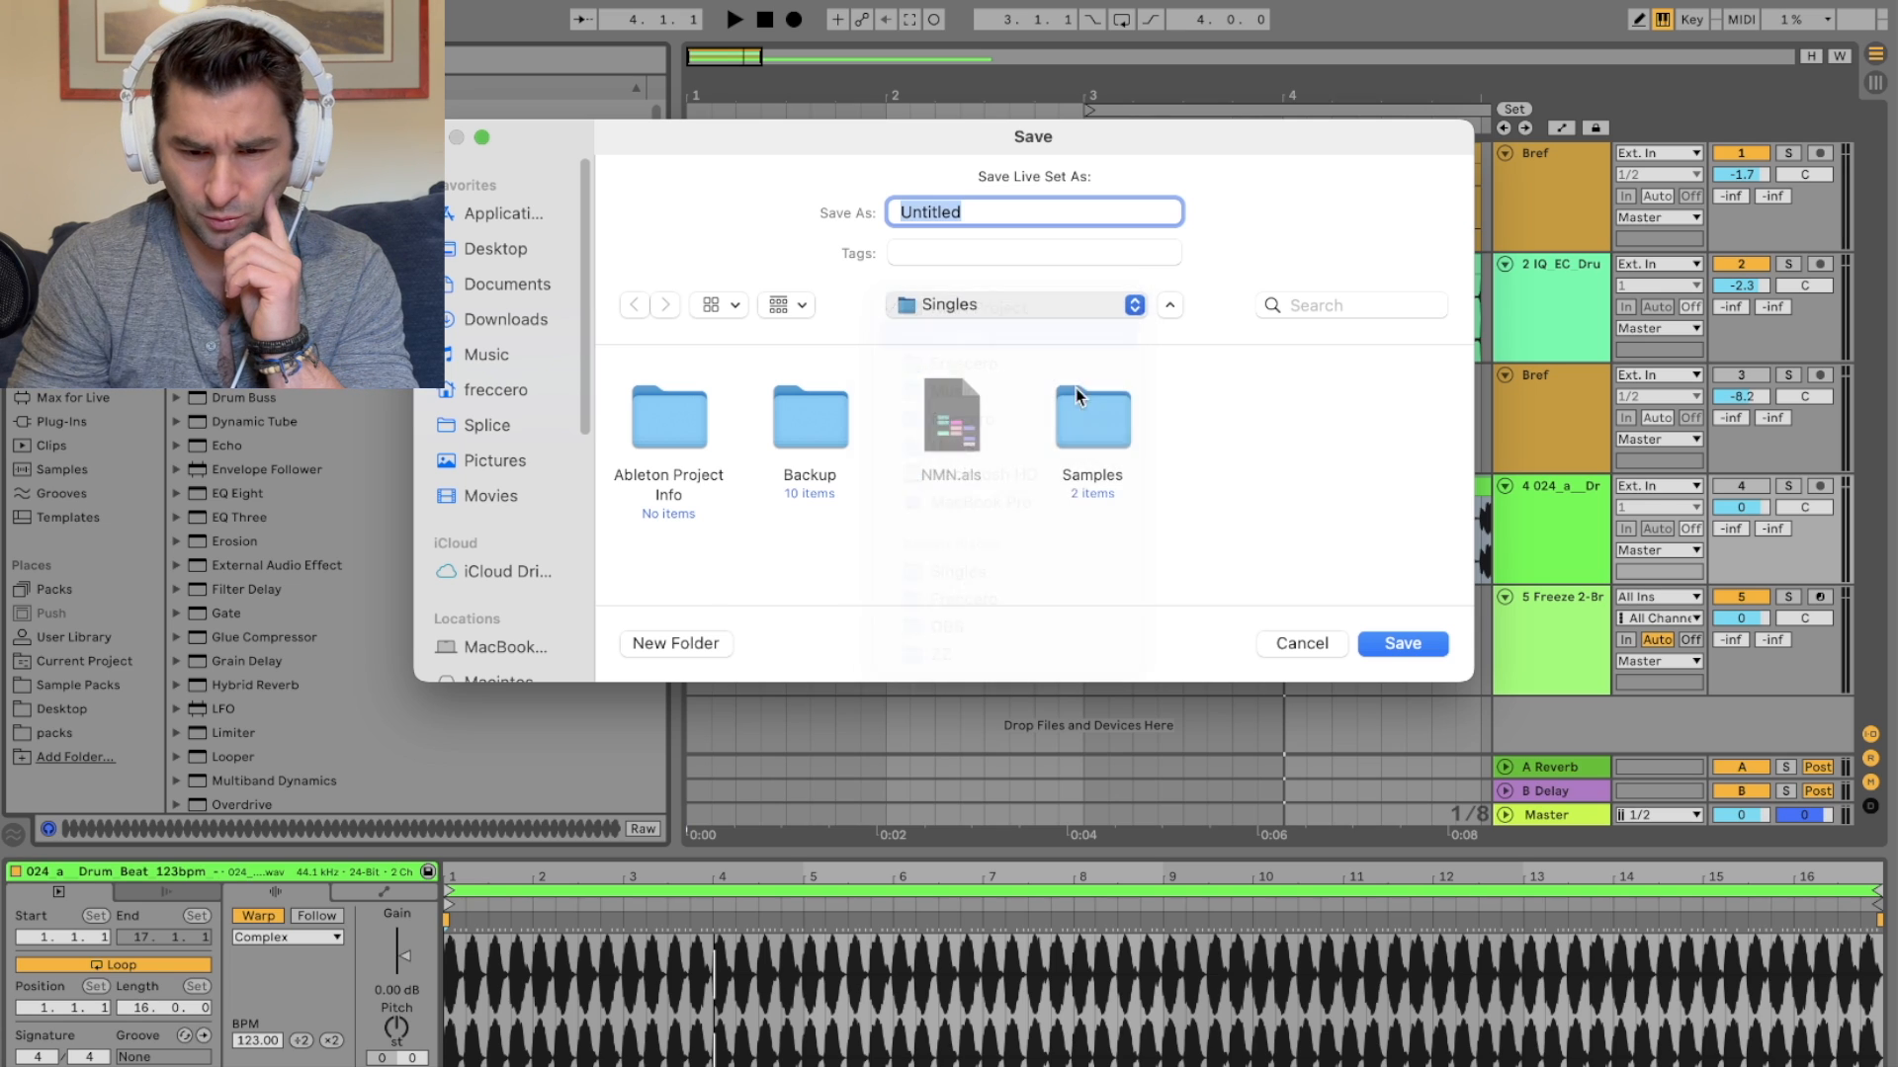
pyautogui.click(984, 305)
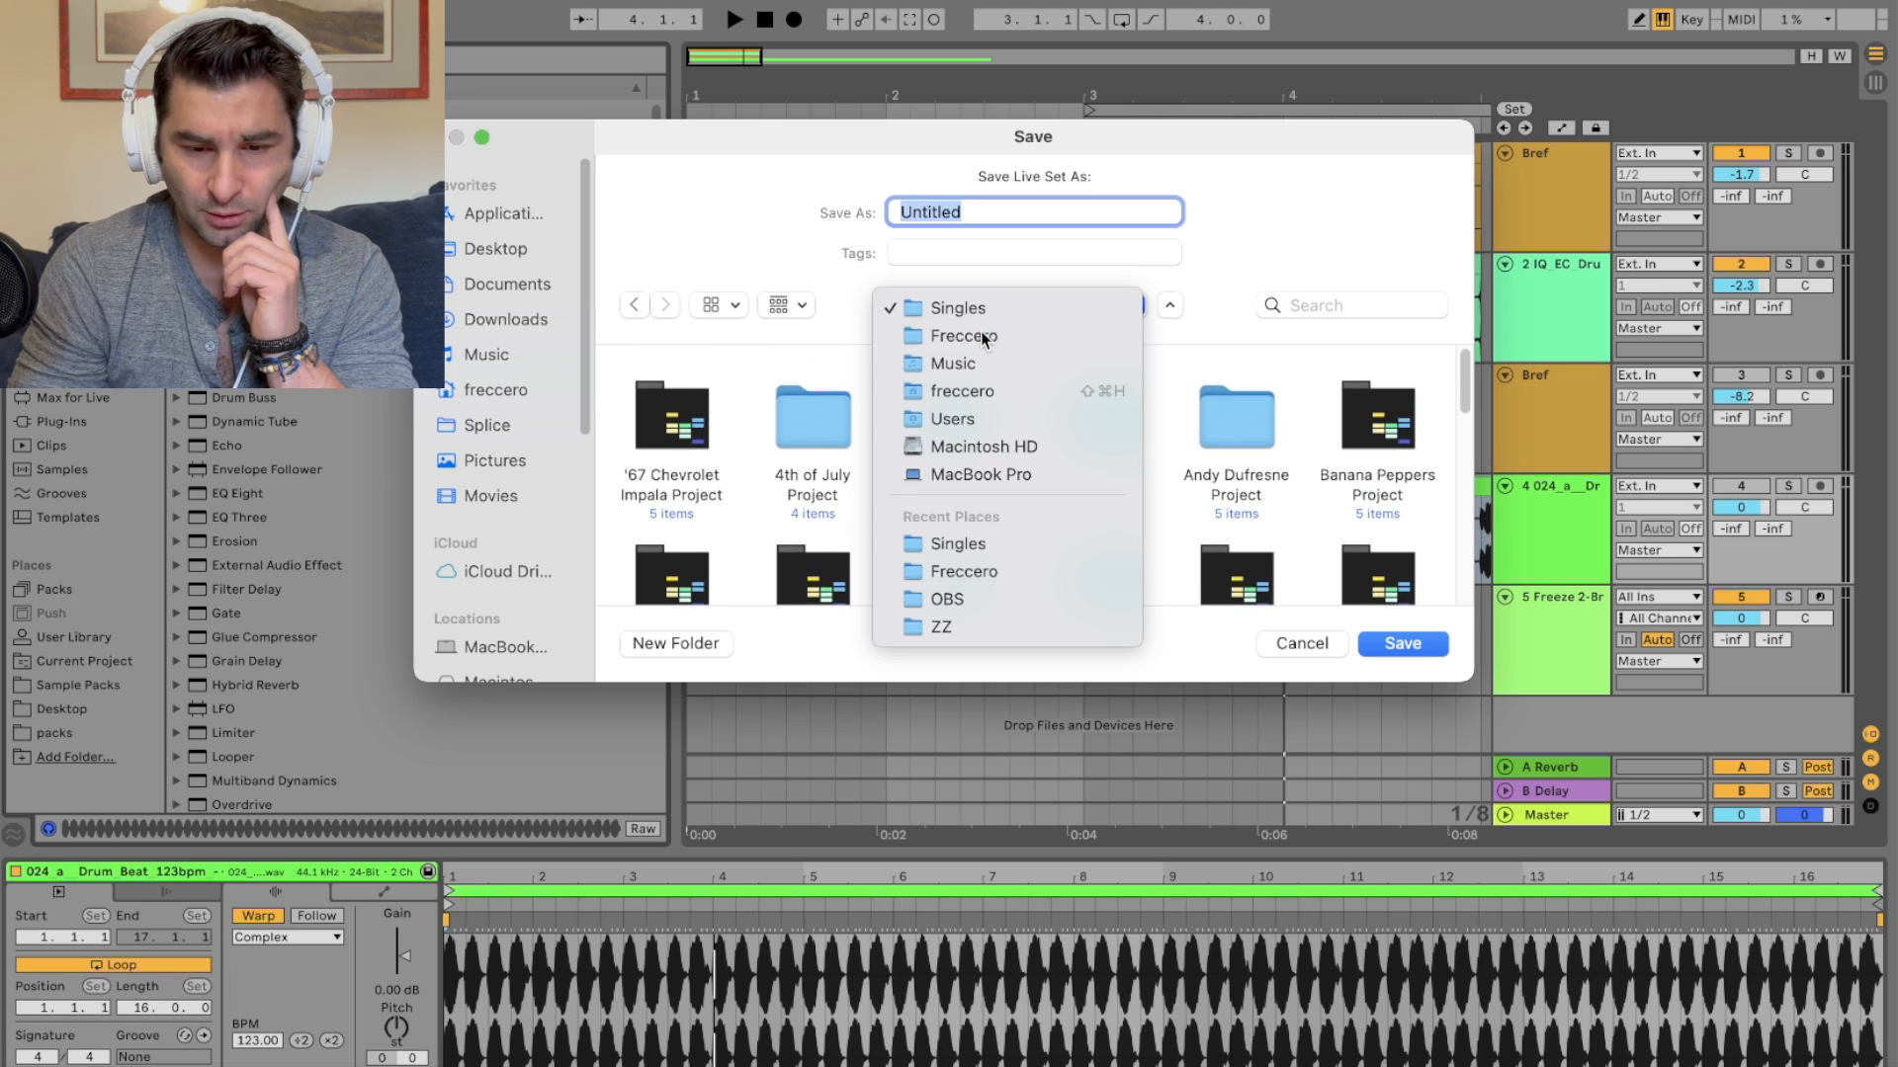
pyautogui.click(980, 330)
pyautogui.scroll(-5, 1103, 405)
pyautogui.scroll(5, 1103, 405)
pyautogui.scroll(-5, 1101, 406)
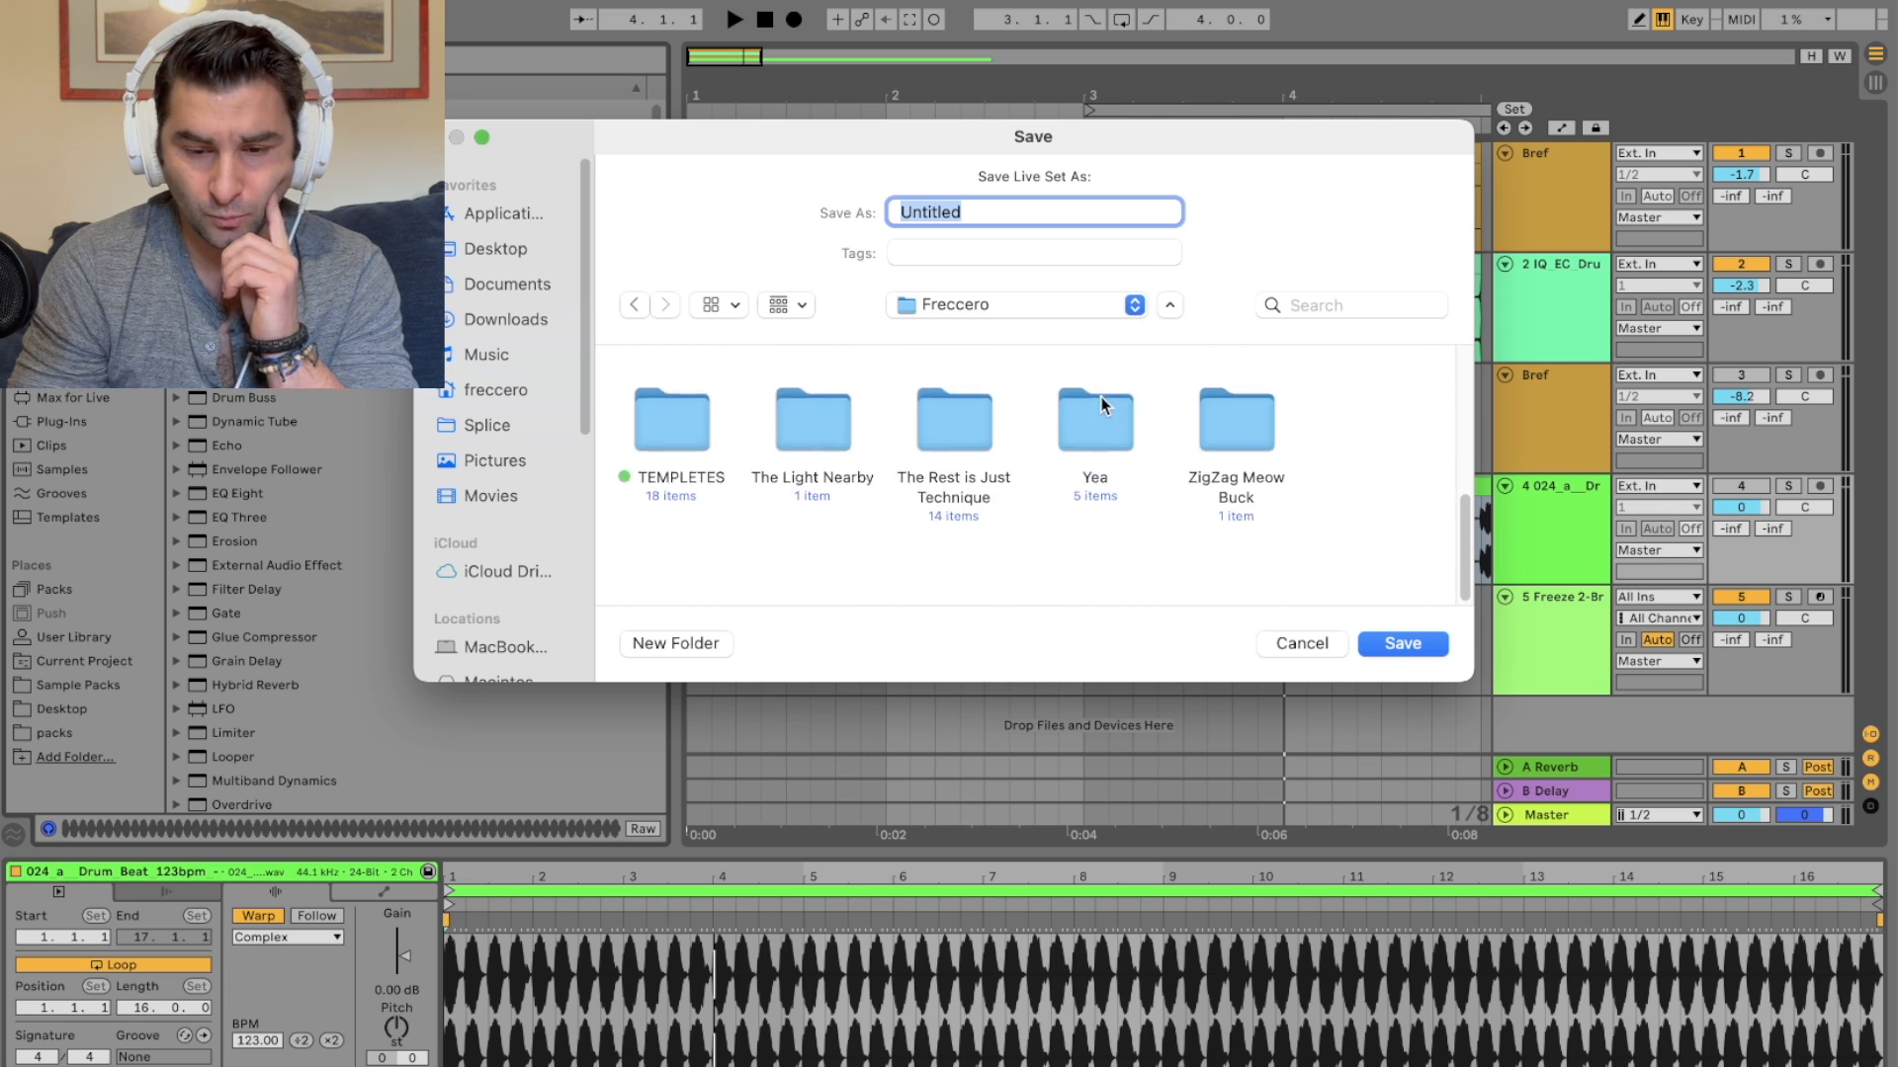
pyautogui.scroll(2, 1077, 355)
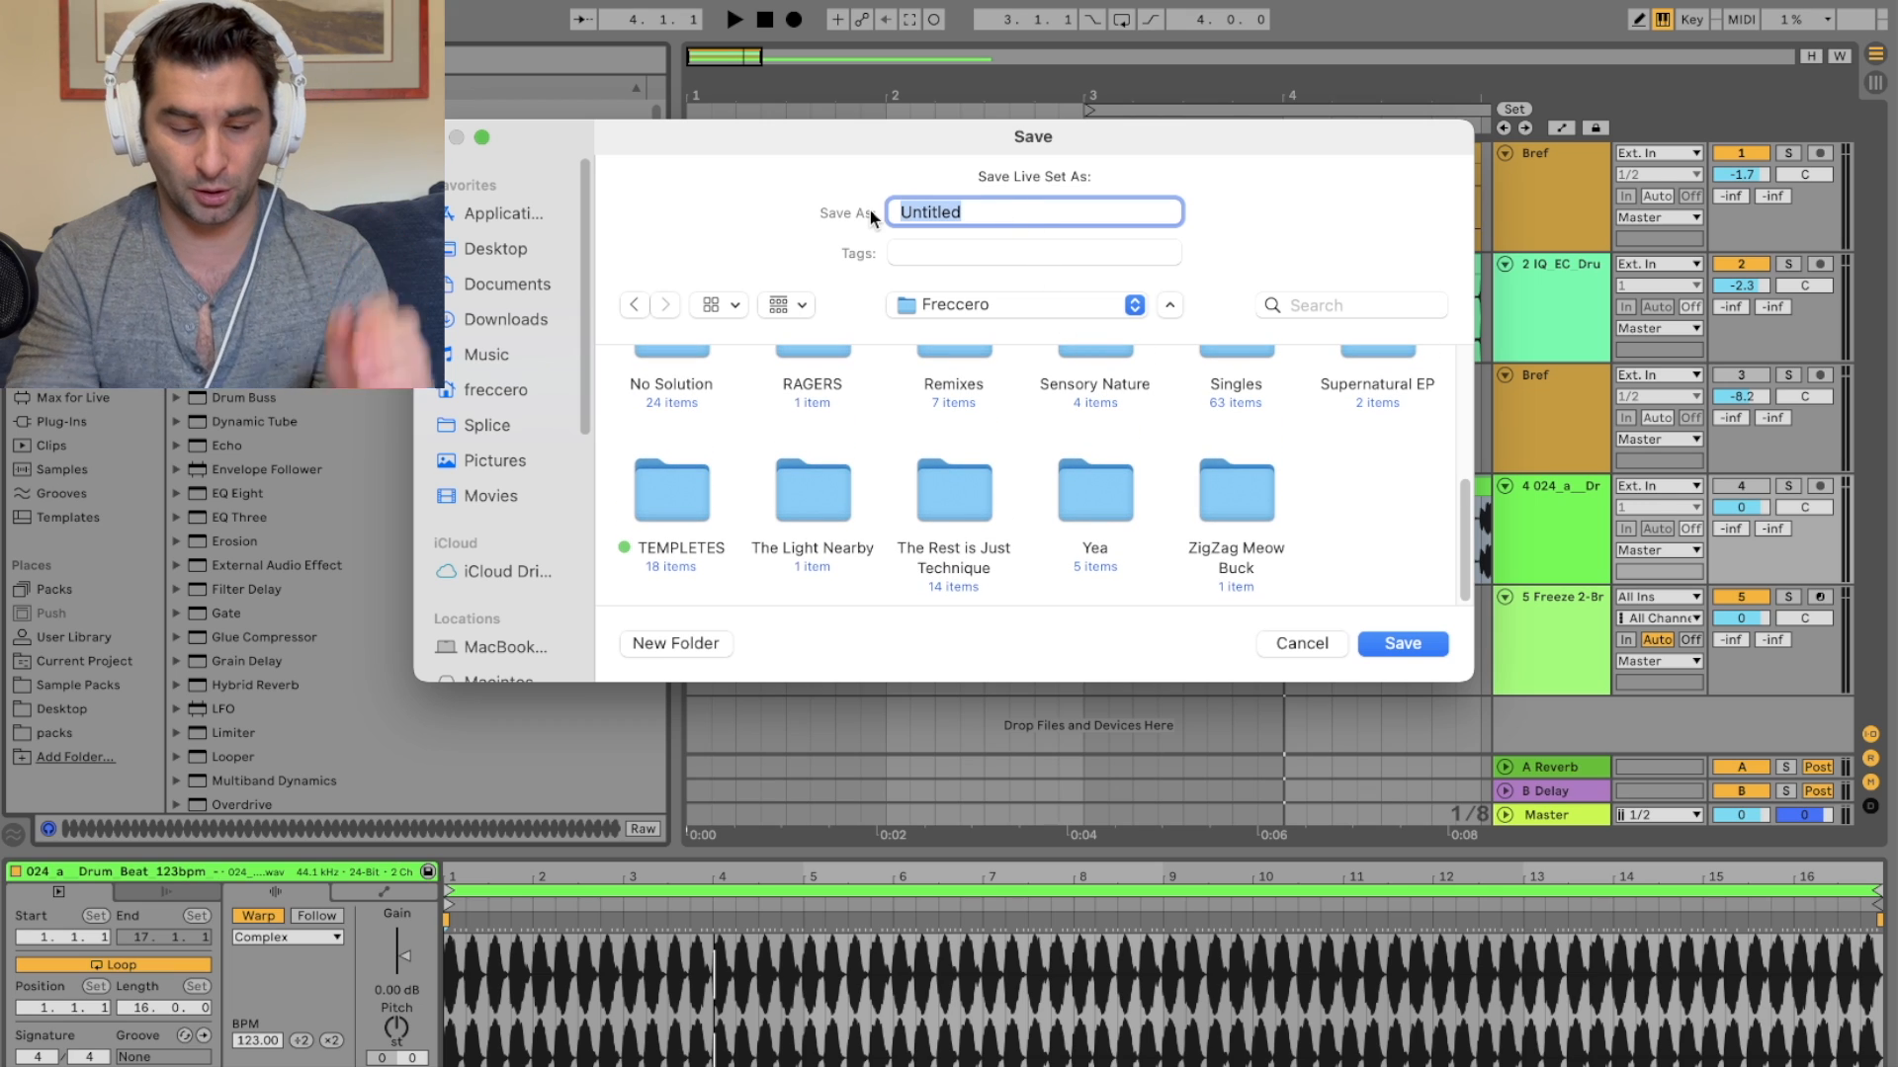
pyautogui.write('TEMP')
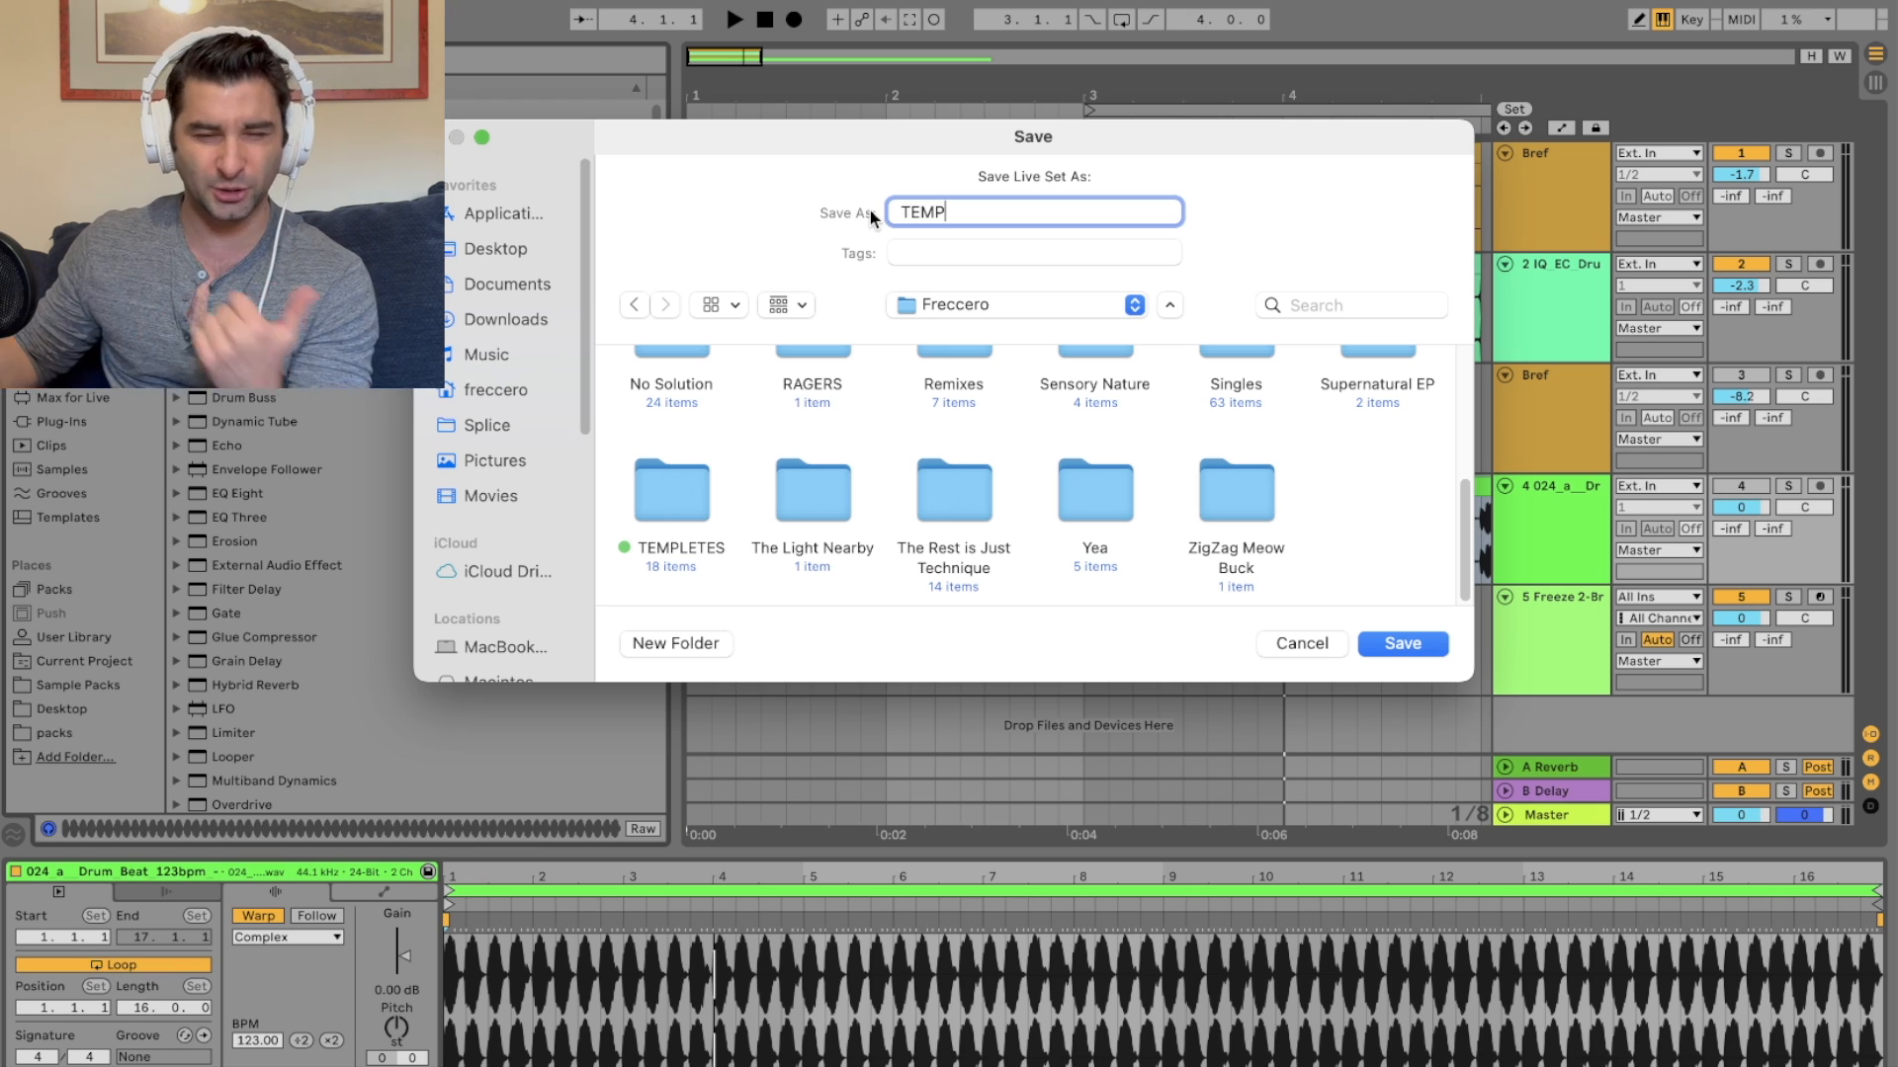
pyautogui.click(1406, 644)
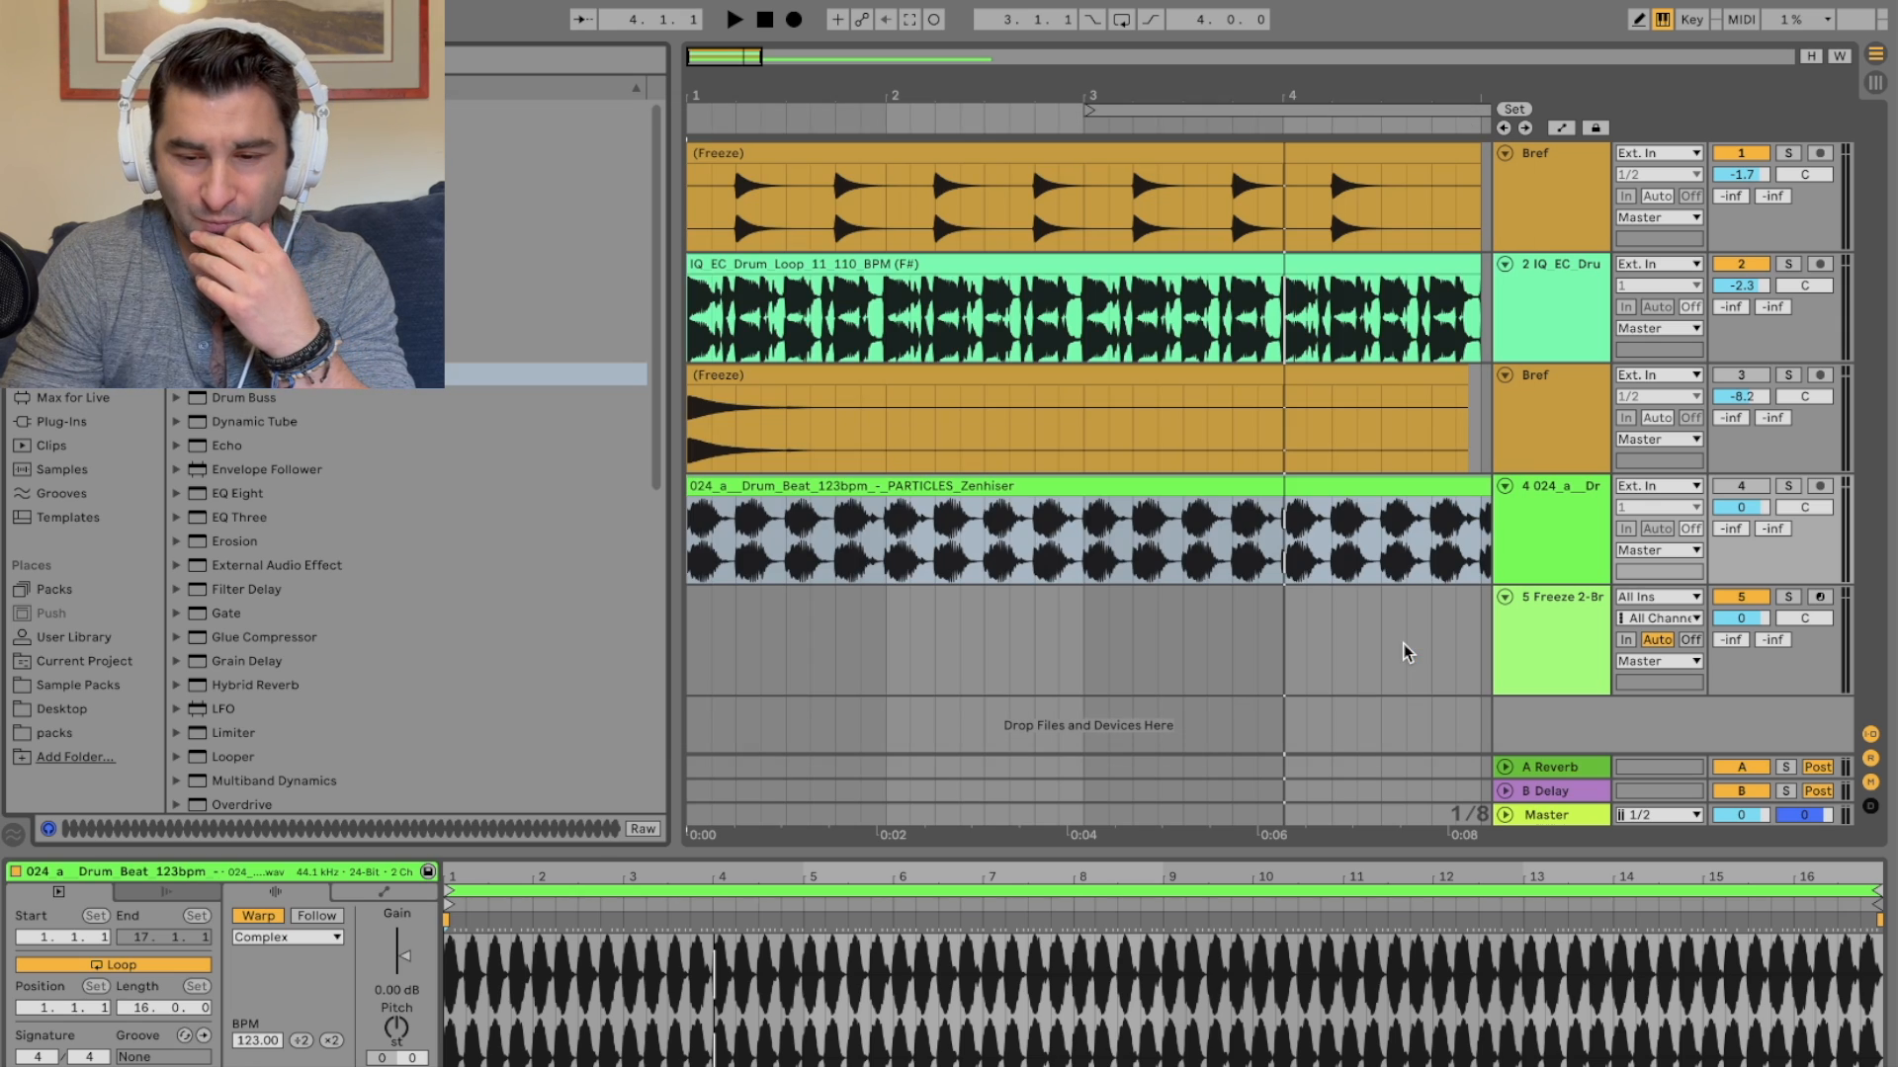
pyautogui.click(121, 5)
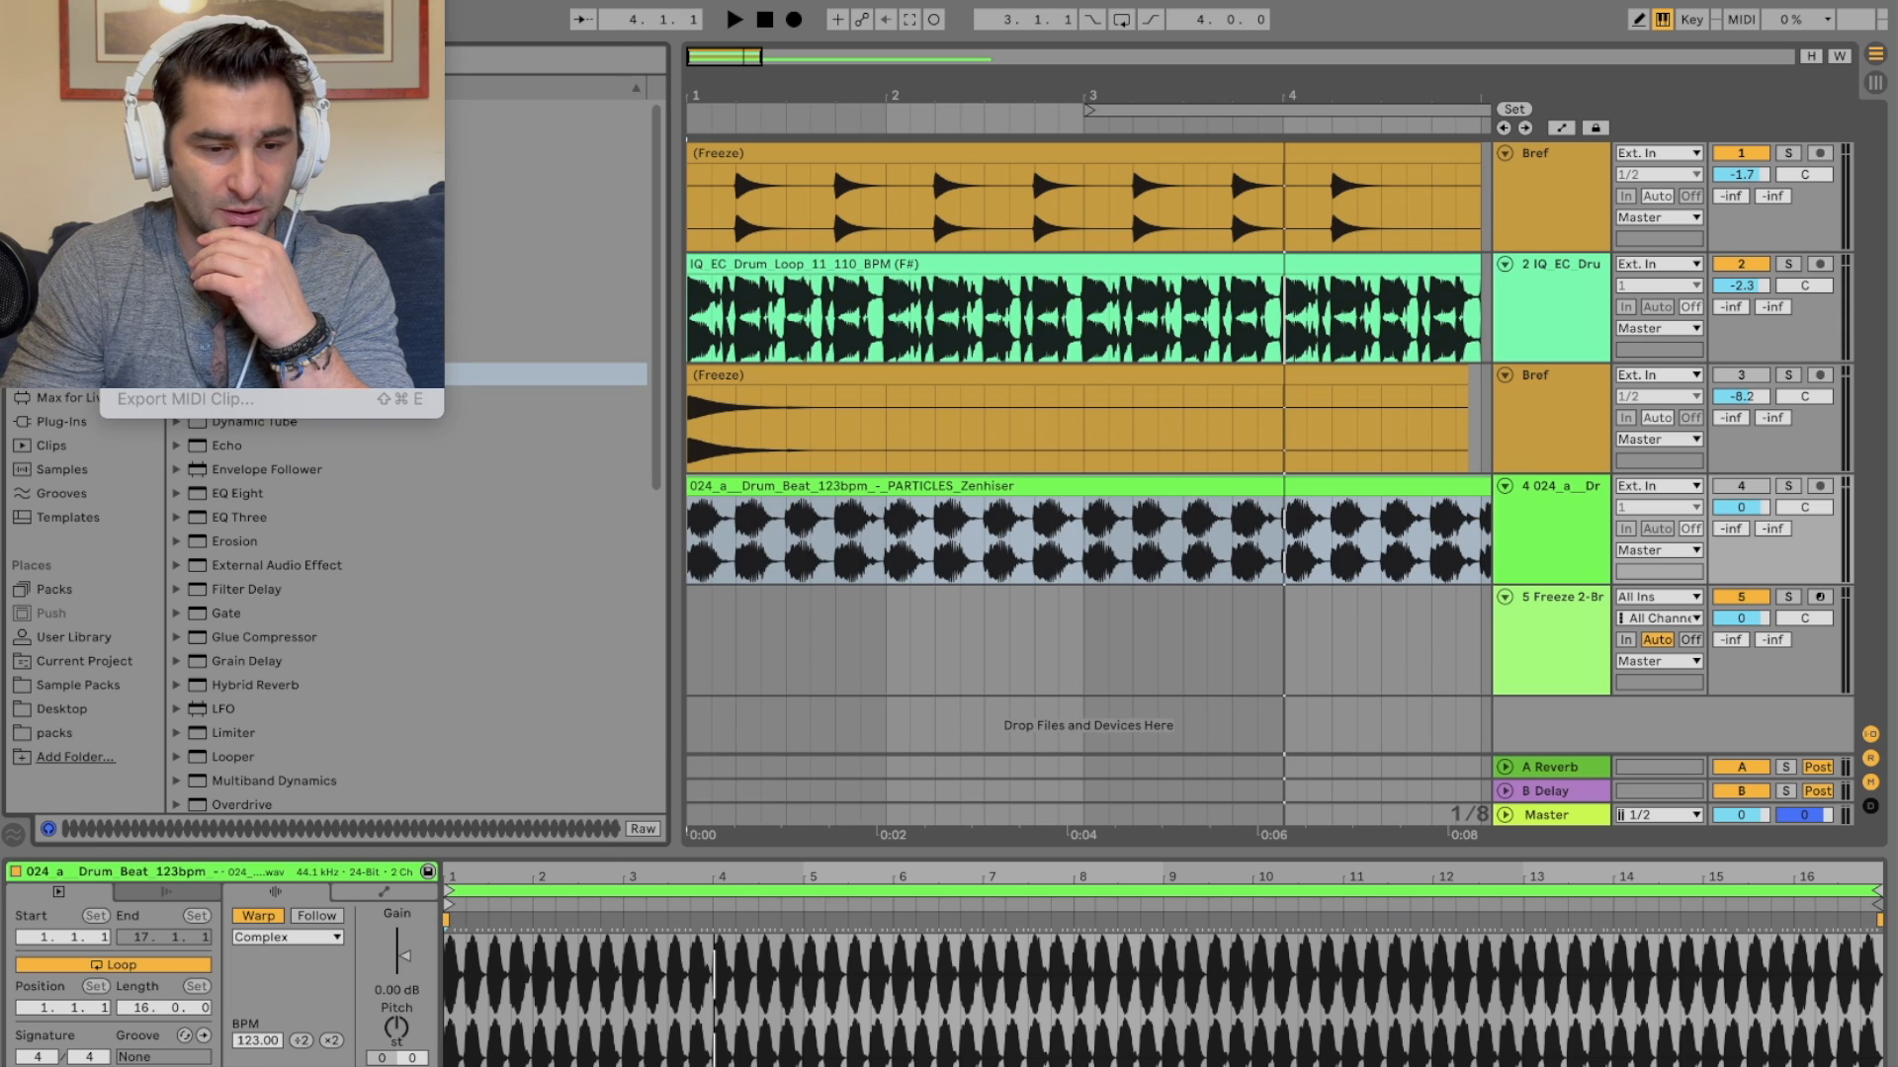
pyautogui.click(1167, 676)
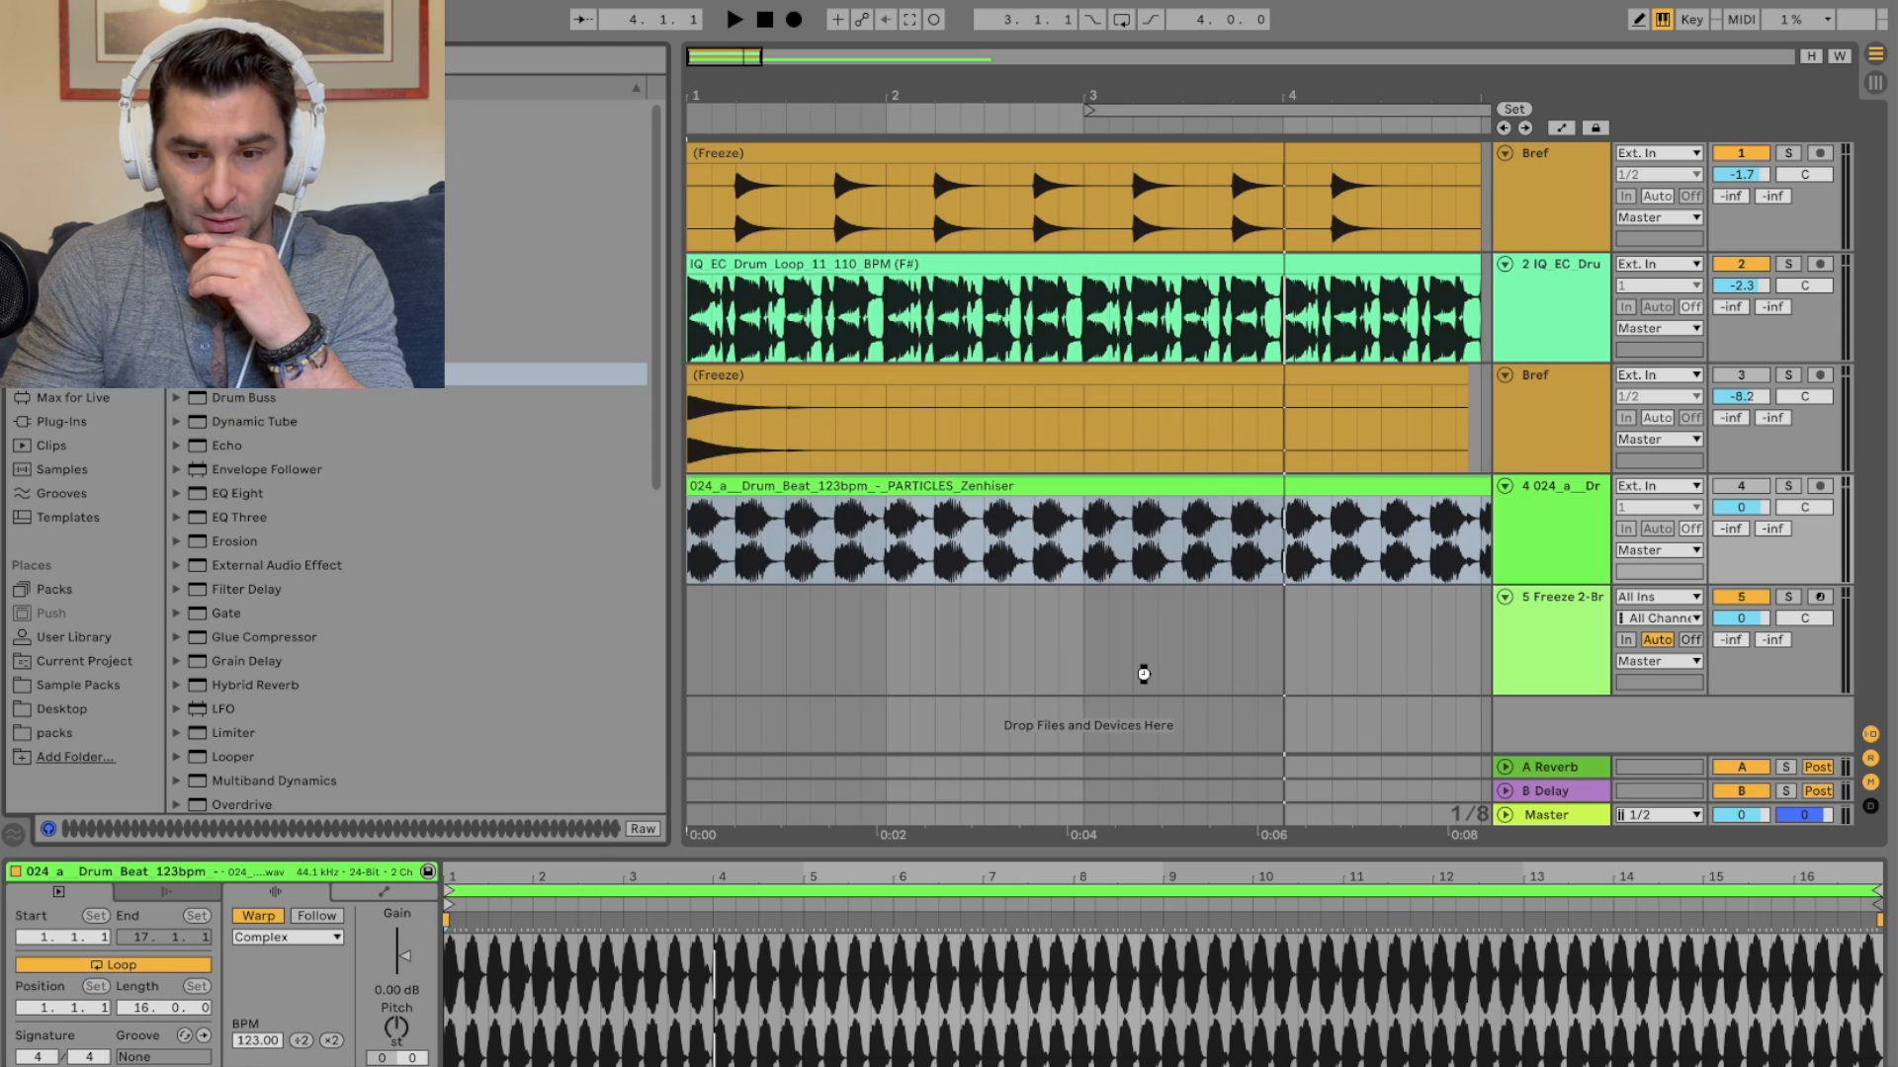
pyautogui.moveTo(1125, 87); pyautogui.dragTo(1049, 84)
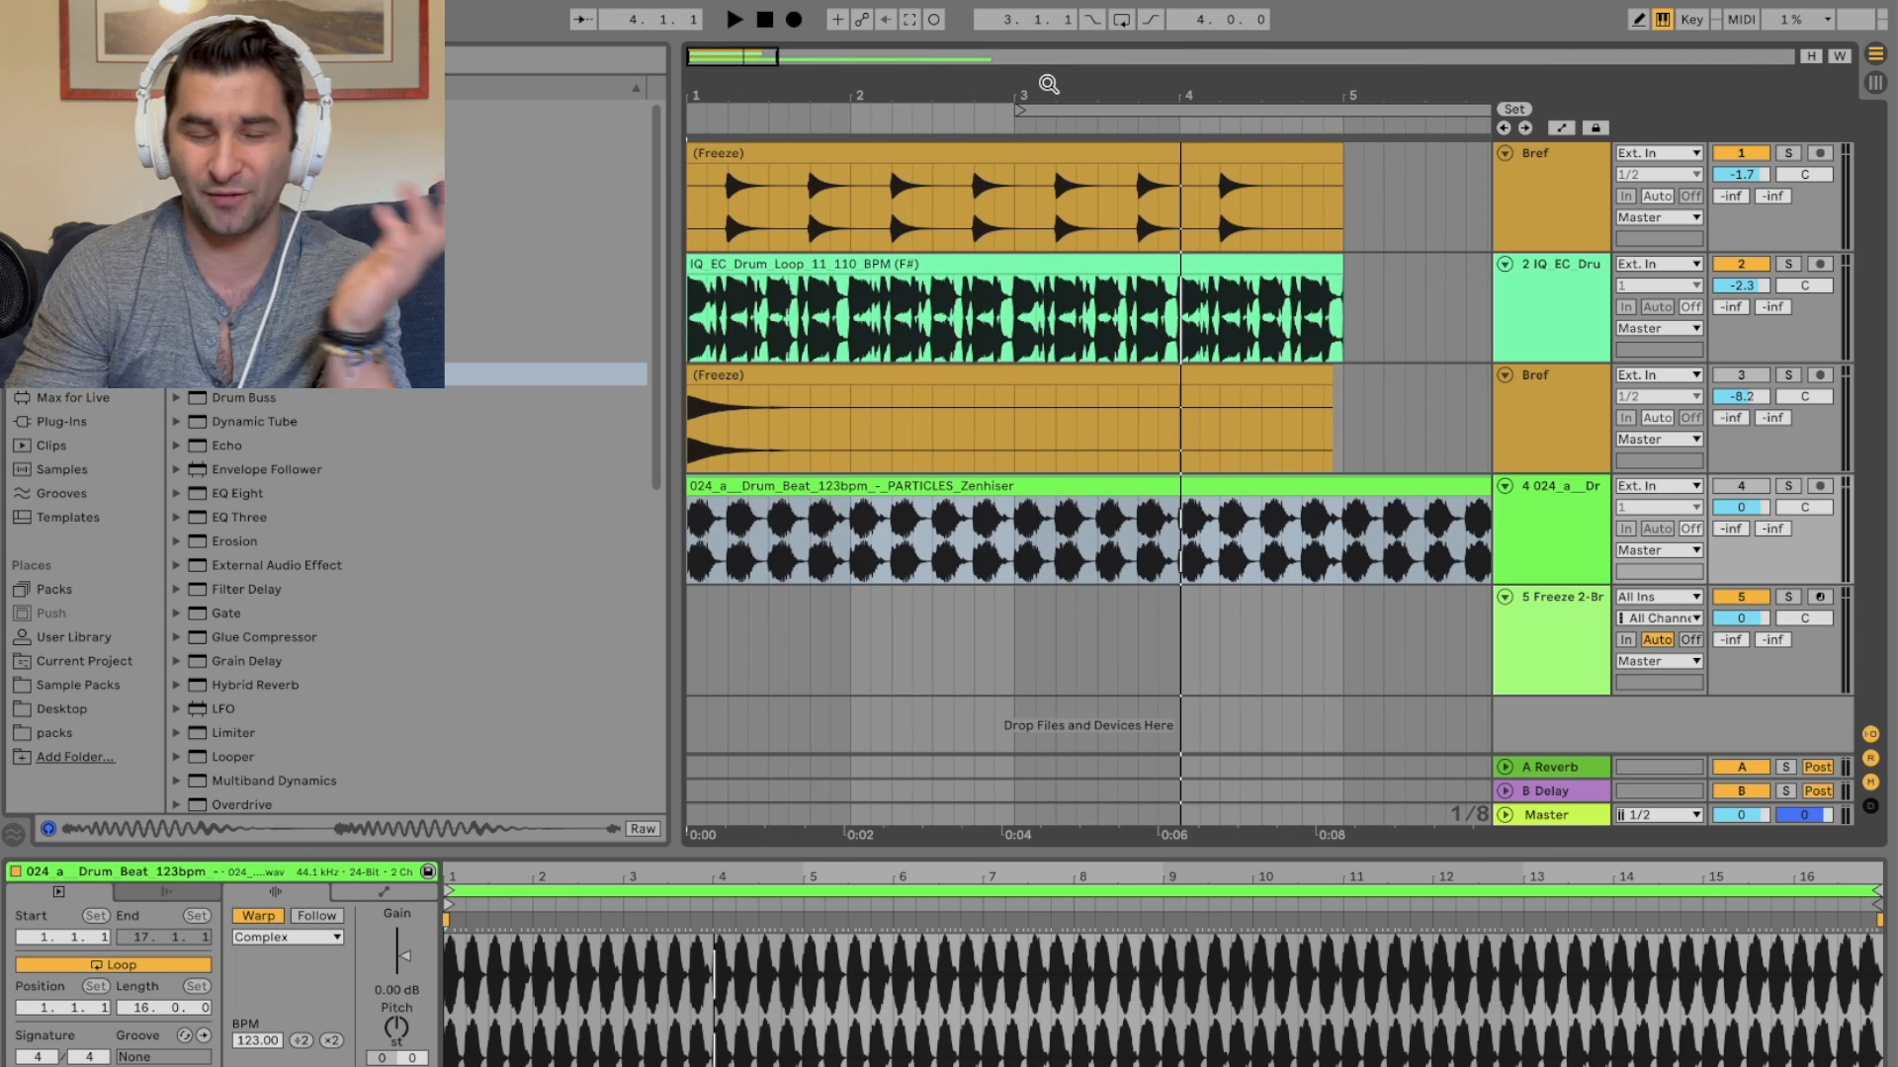